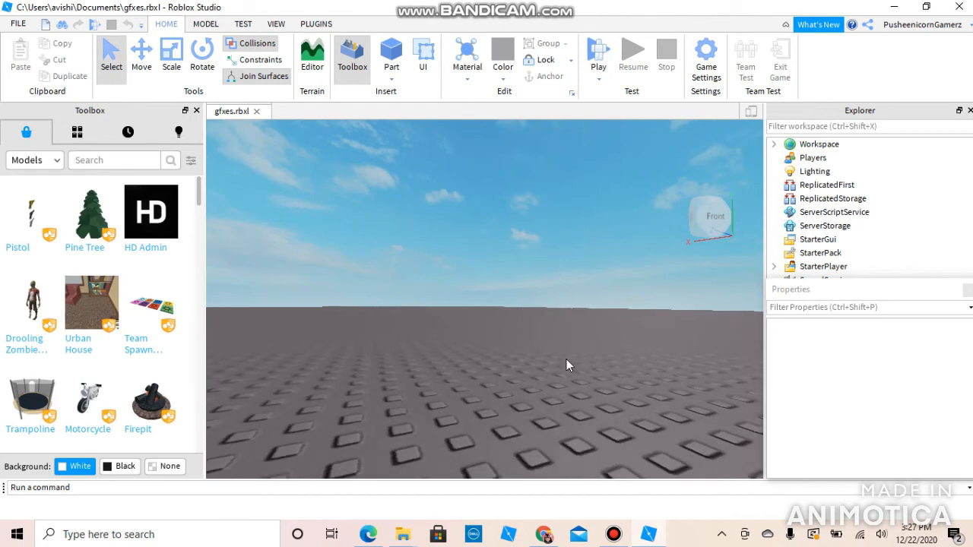
pyautogui.press('d')
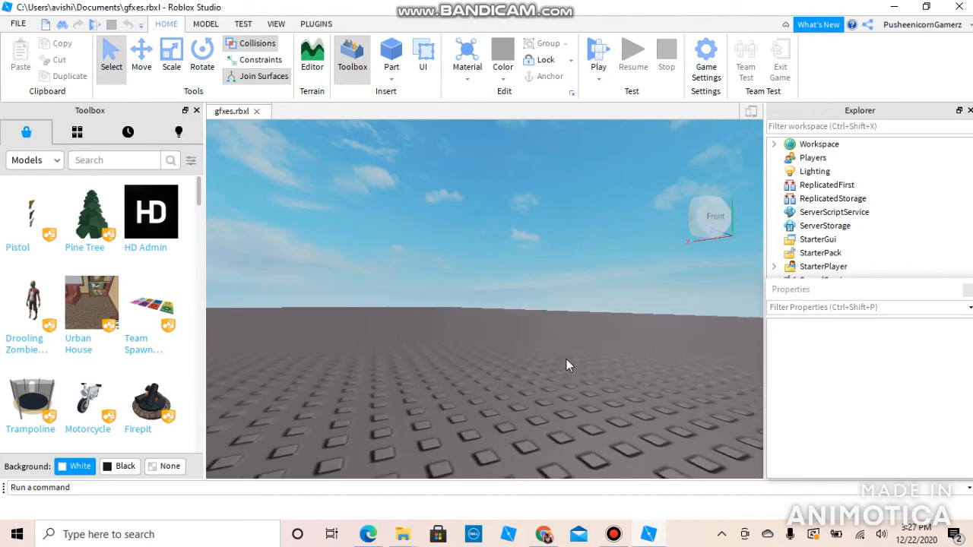
pyautogui.press('a')
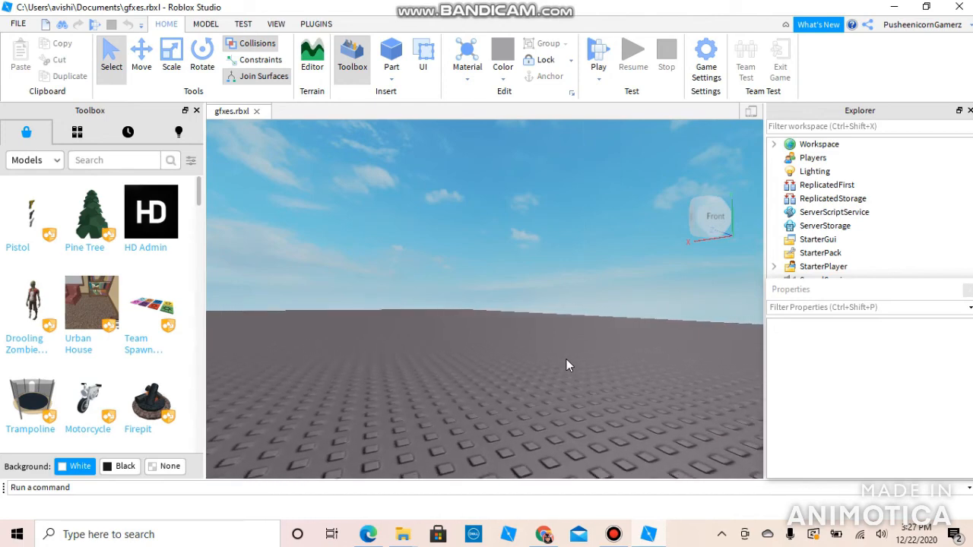
pyautogui.press('a')
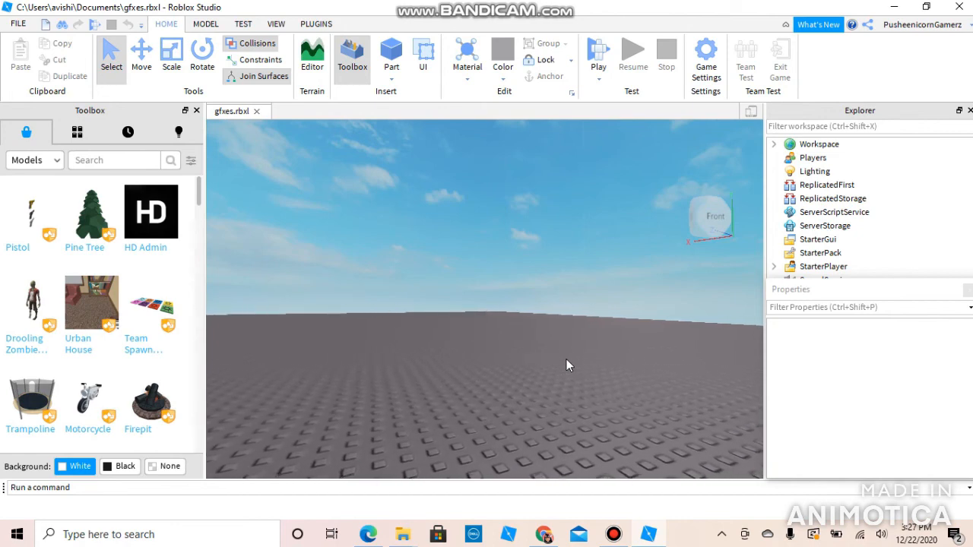
pyautogui.moveTo(479, 362); pyautogui.dragTo(475, 363, button='right')
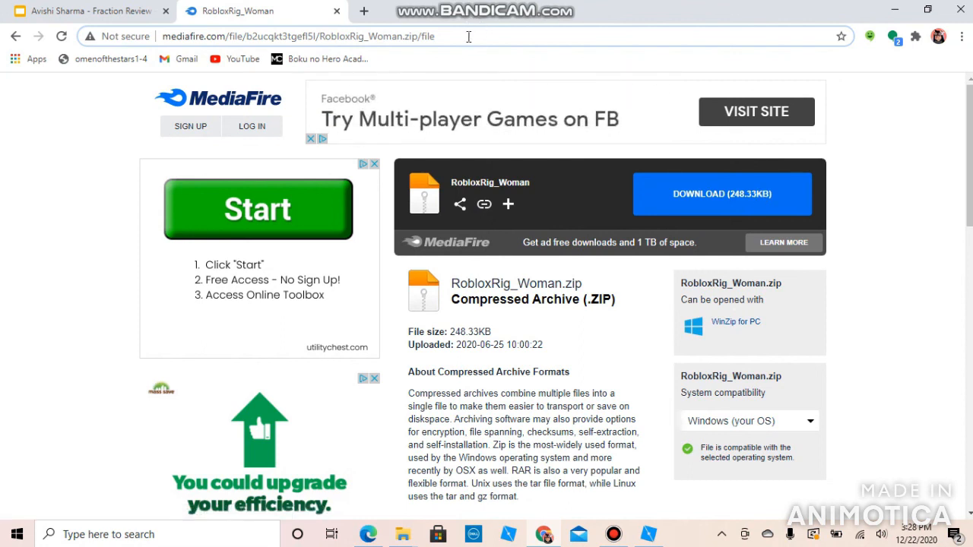
# - Check the web address of the RobloxRig_Woman.zip download page and switch to the Downloads folder in File Explorer
pyautogui.click(468, 34)
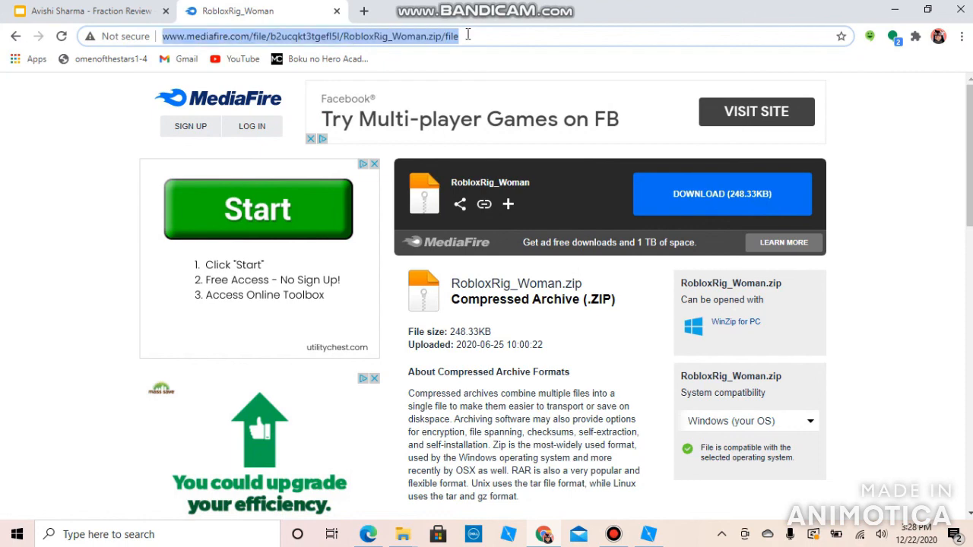
pyautogui.click(487, 394)
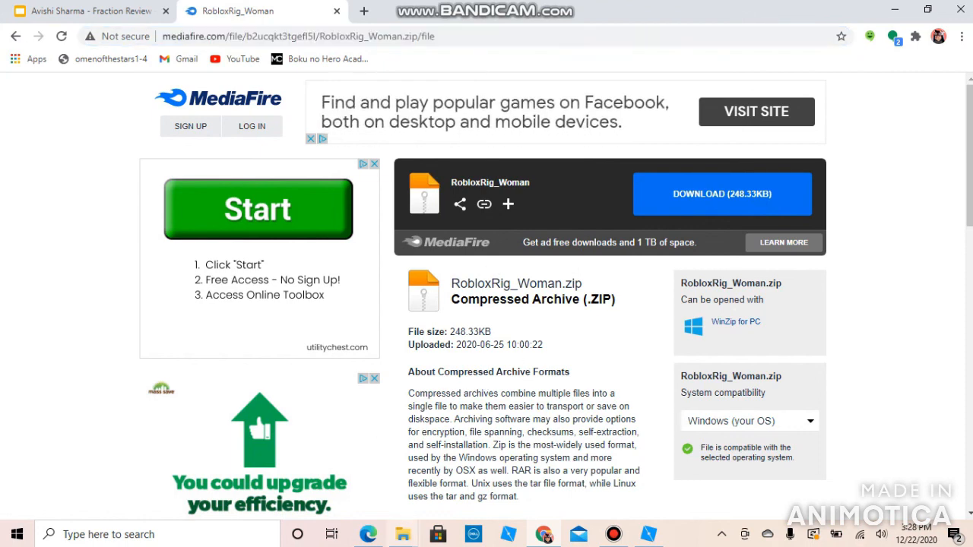
pyautogui.click(403, 535)
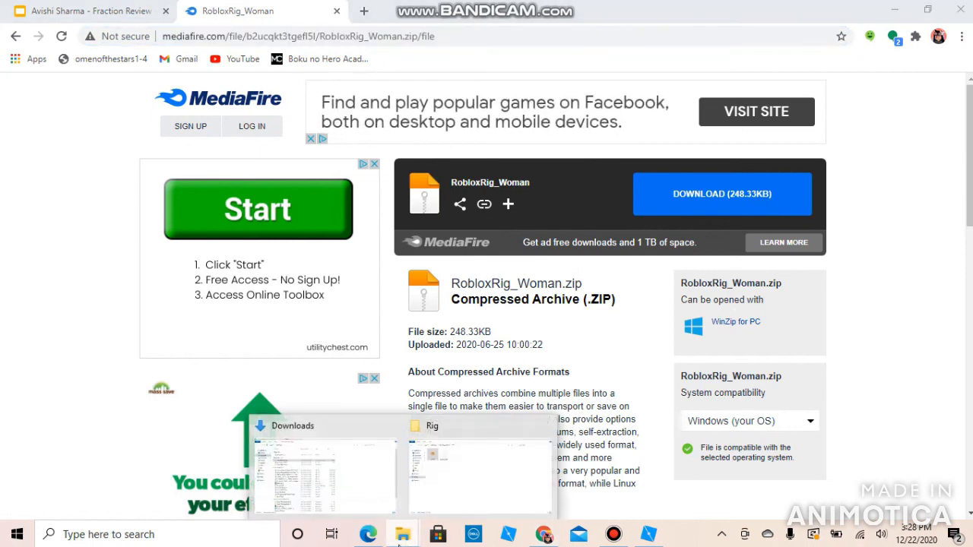
pyautogui.click(362, 493)
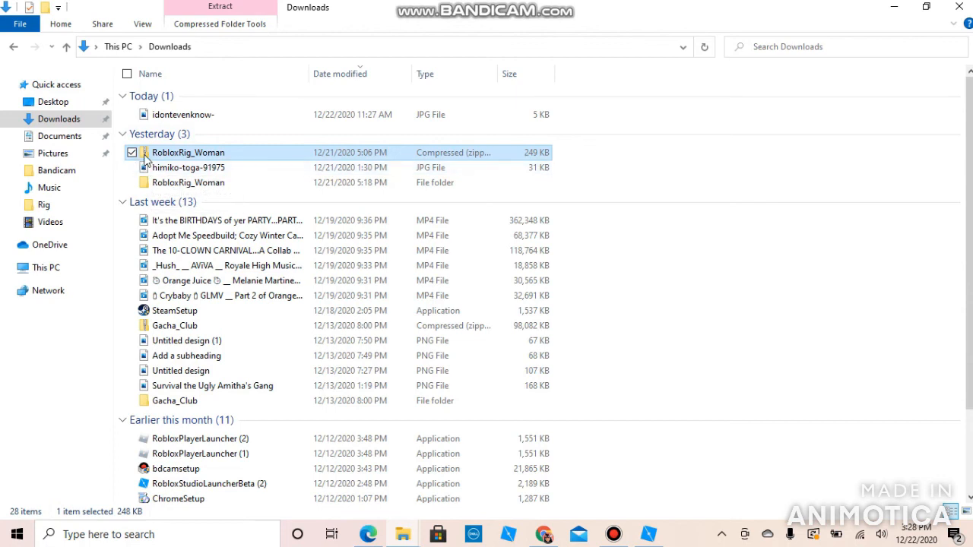
pyautogui.click(229, 156)
pyautogui.doubleClick(258, 155)
pyautogui.rightClick(258, 155)
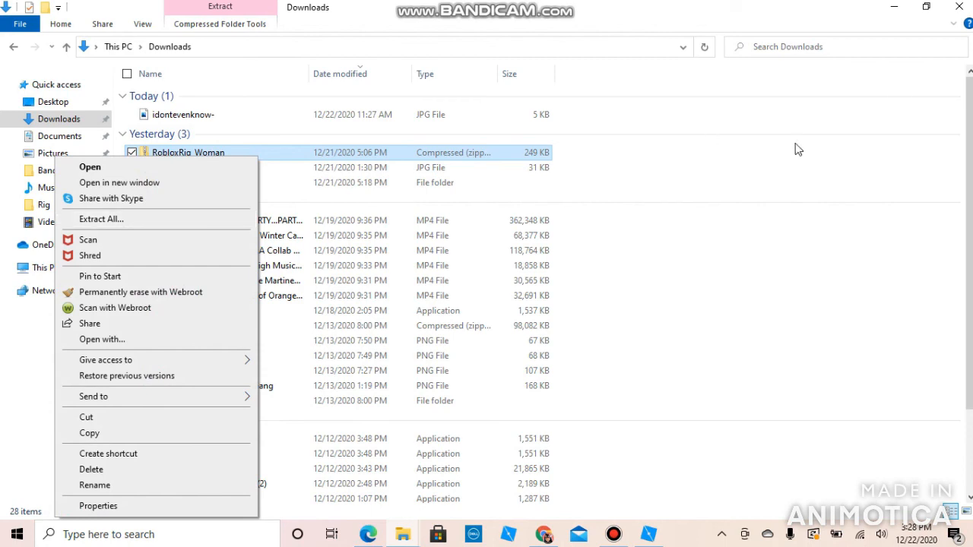
pyautogui.click(714, 158)
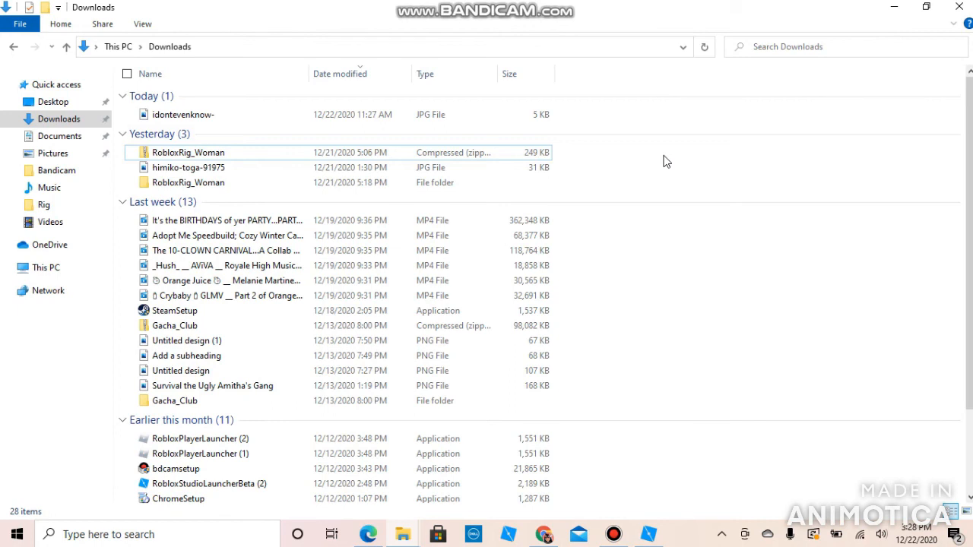
# - Examine the extracted RobloxRig_Woman folder and its Rig subfolder, and return to the Downloads folder
pyautogui.doubleClick(234, 183)
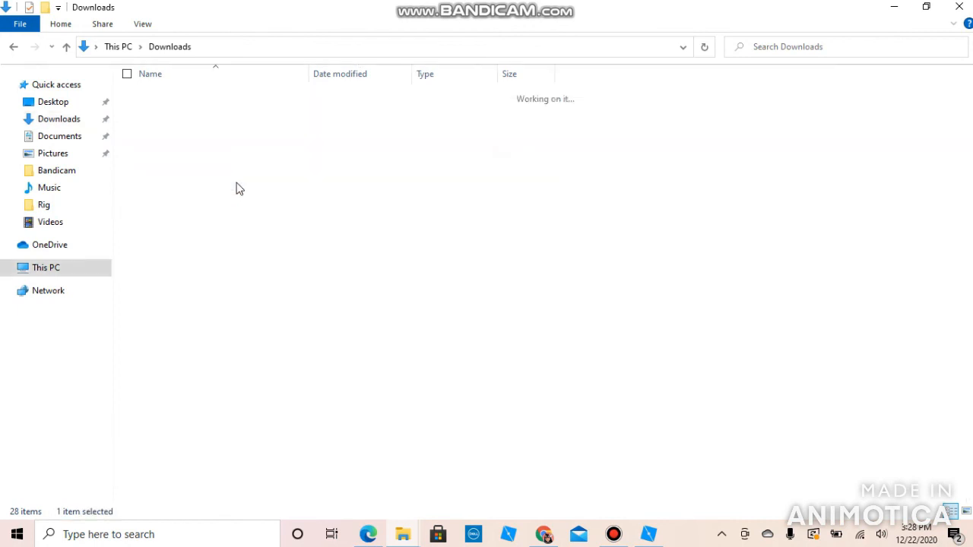
pyautogui.doubleClick(158, 95)
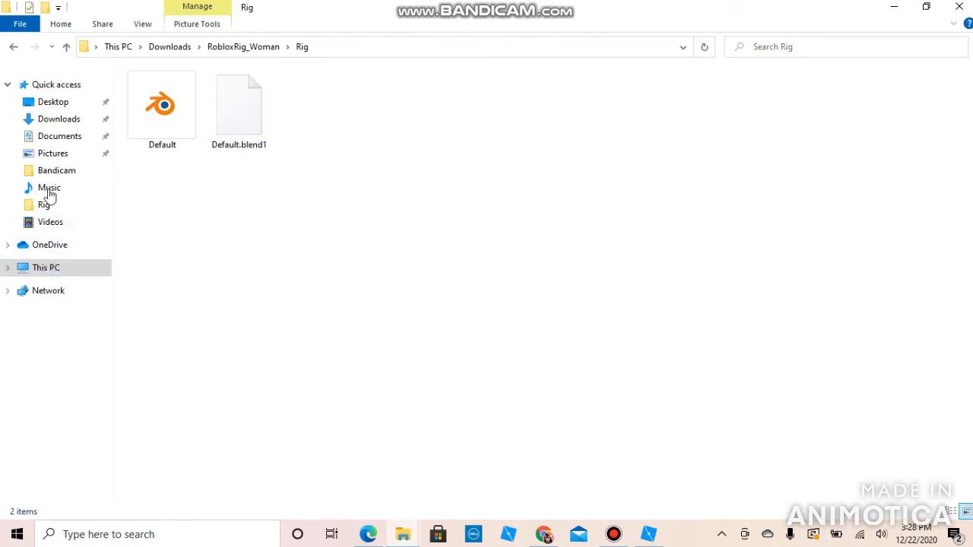
pyautogui.click(61, 119)
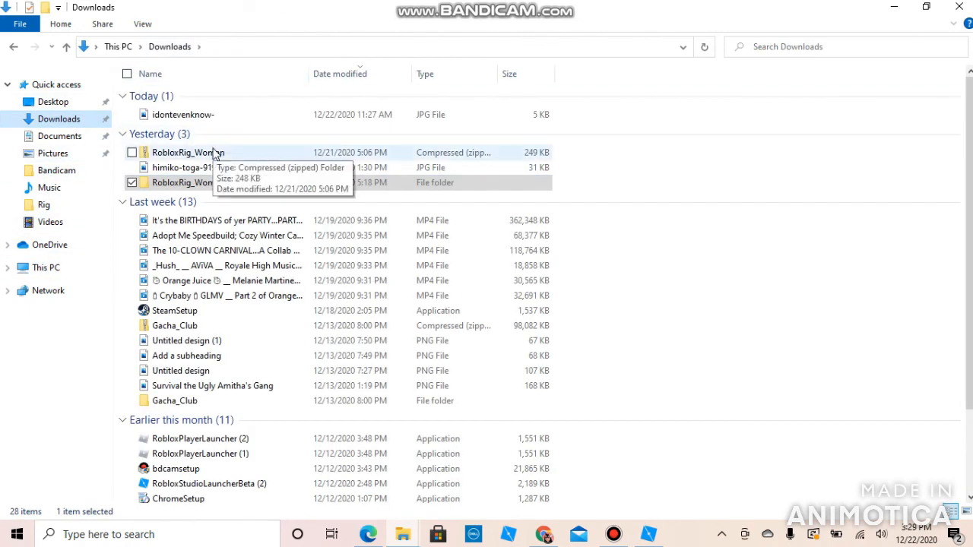
pyautogui.click(212, 145)
pyautogui.click(219, 154)
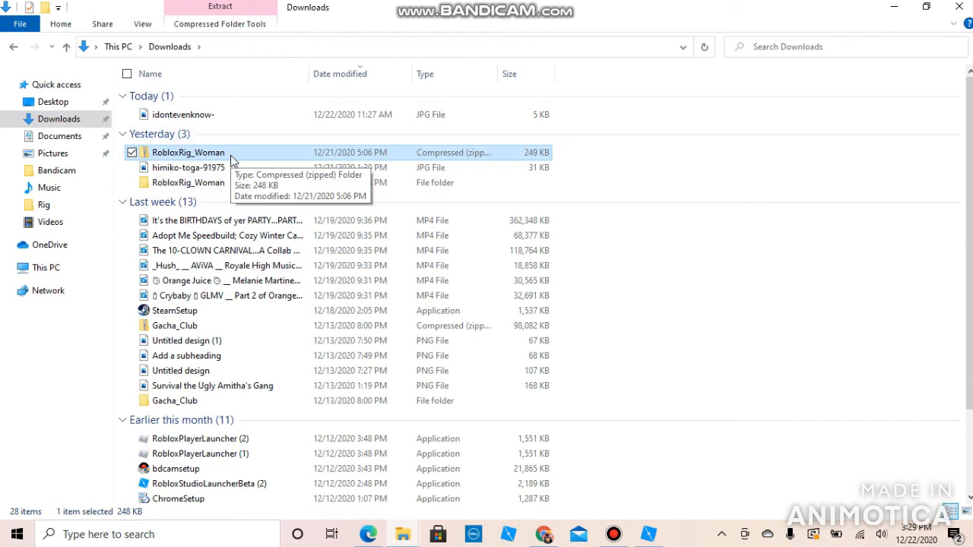
pyautogui.doubleClick(206, 184)
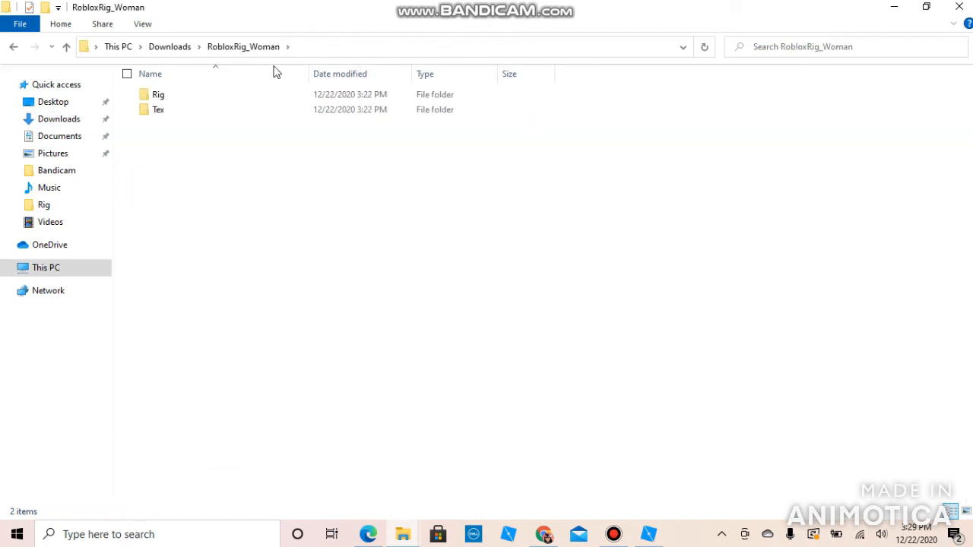
pyautogui.click(58, 118)
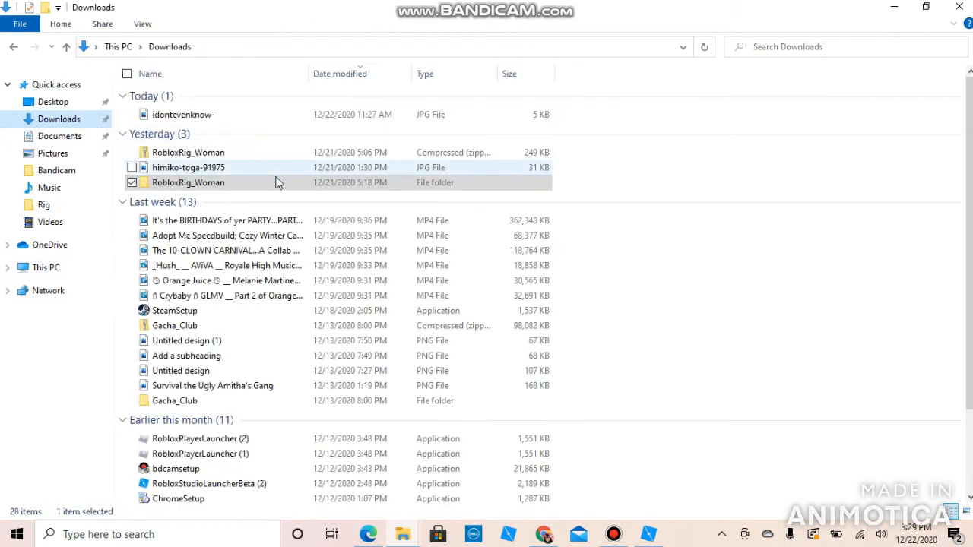
# - Open the Default Blender file from the Rig subfolder of the extracted RobloxRig_Woman folder
pyautogui.doubleClick(158, 185)
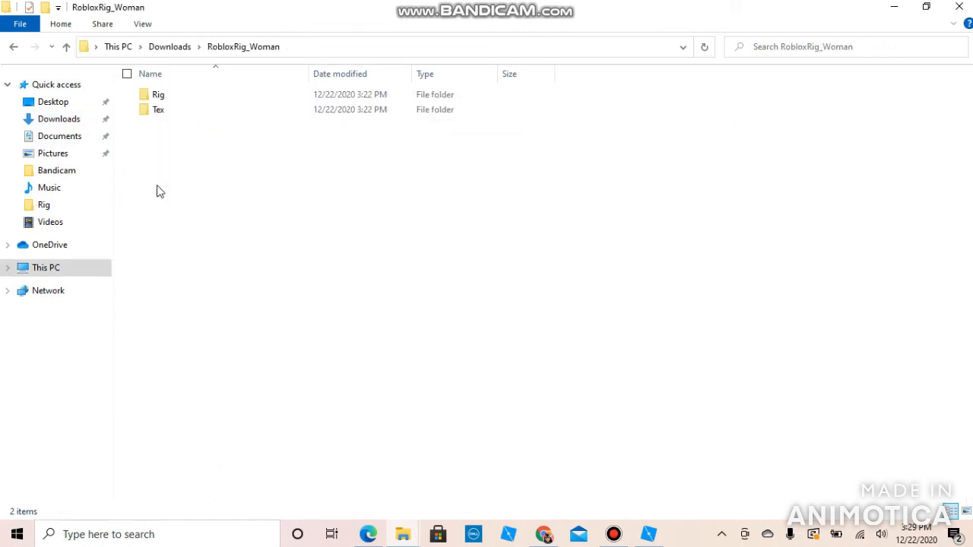
pyautogui.doubleClick(203, 101)
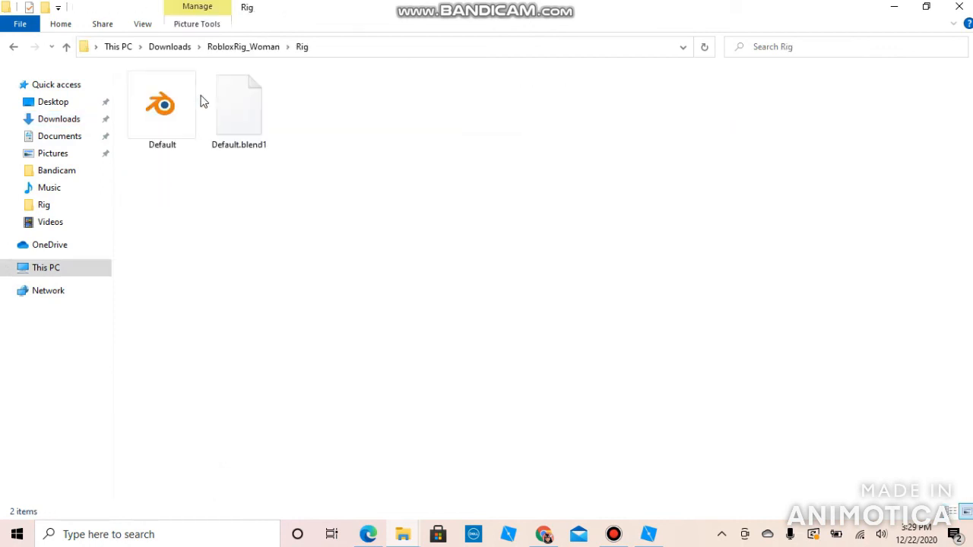
pyautogui.click(186, 105)
pyautogui.press('Return')
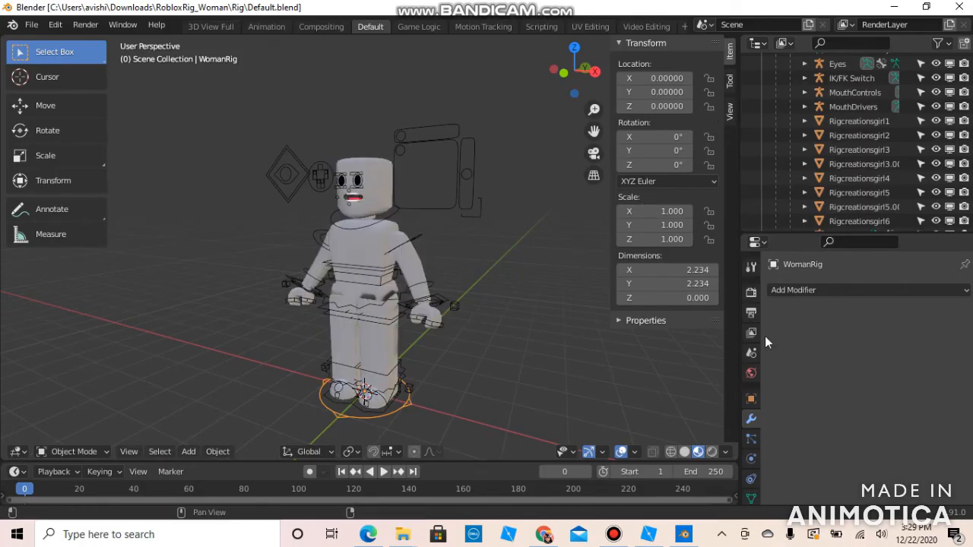
# - Switch to Roblox Studio and open the Load Character plugin
pyautogui.click(652, 533)
pyautogui.rightClick(651, 534)
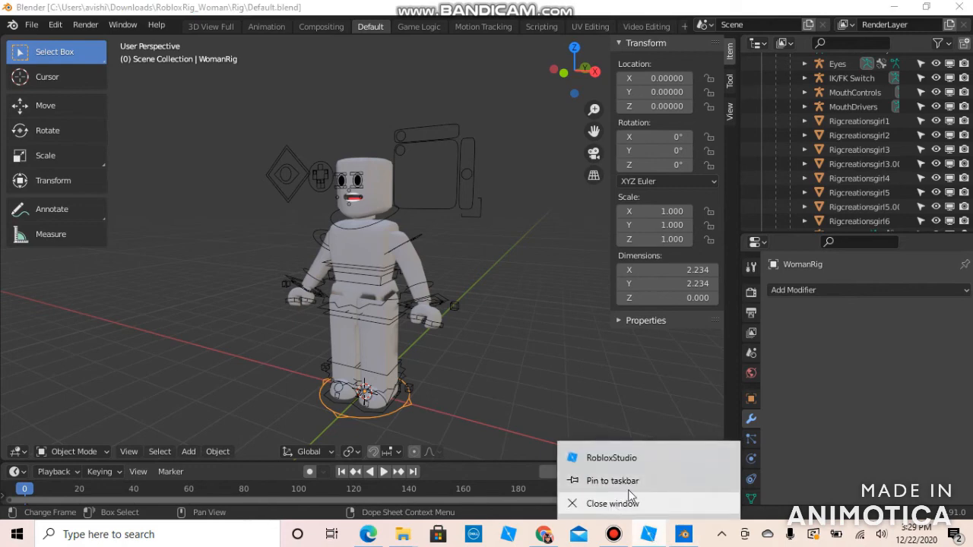
pyautogui.rightClick(639, 522)
pyautogui.click(652, 537)
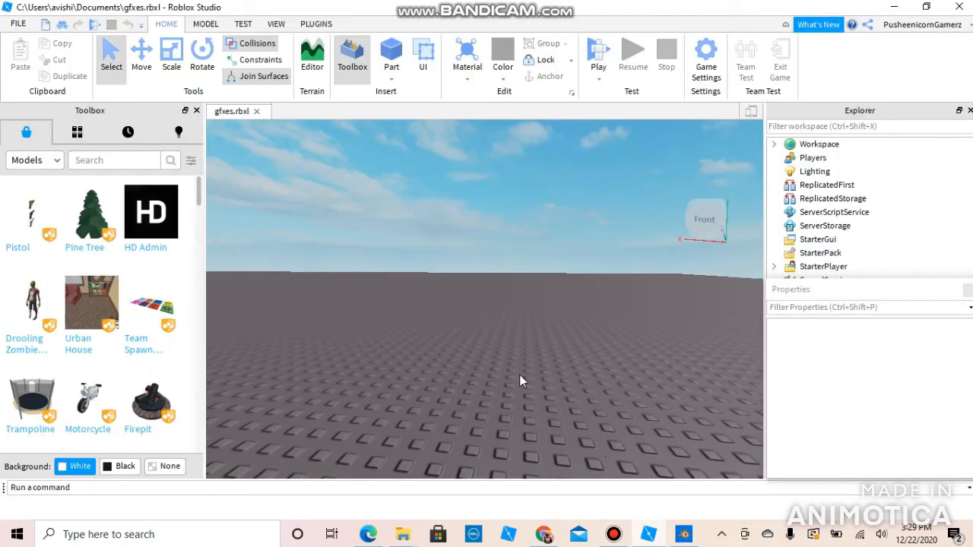
pyautogui.click(317, 24)
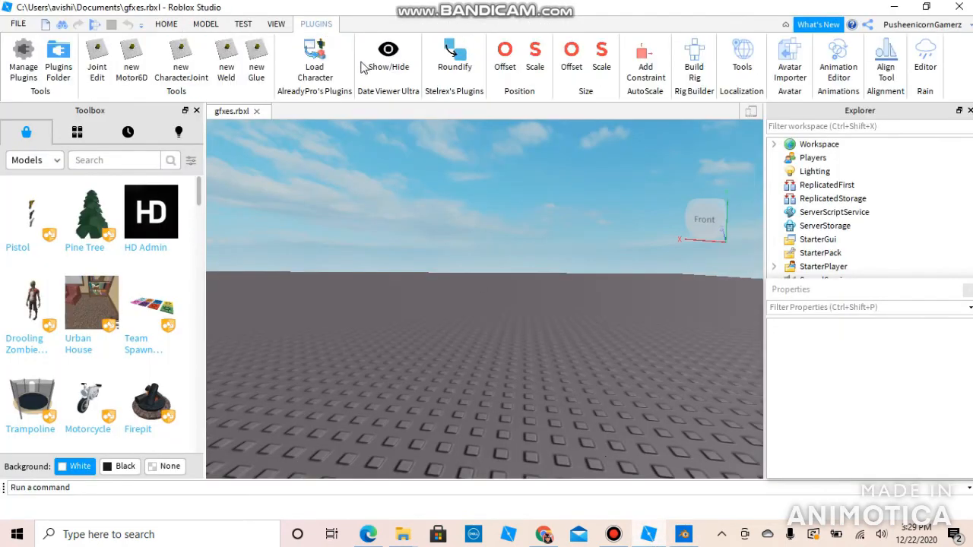
pyautogui.click(318, 75)
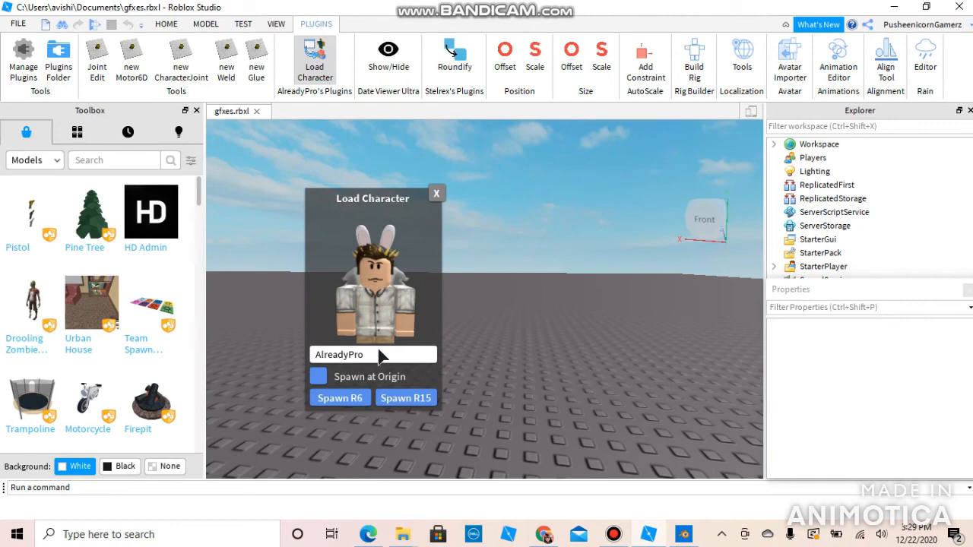
# - Spawn an R6 character for the account's own username, close the plugin dialog and position the character on the baseplate
pyautogui.doubleClick(391, 363)
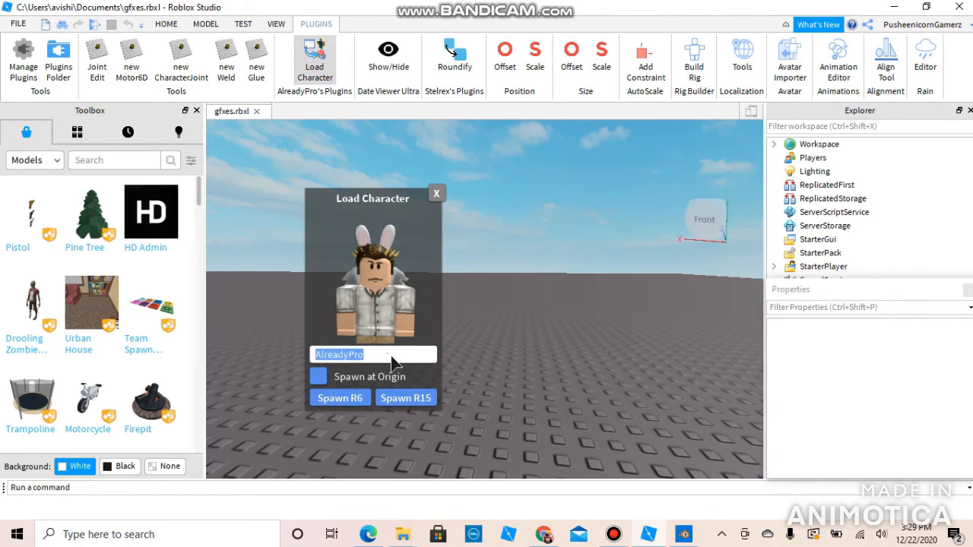
pyautogui.press('BackSpace')
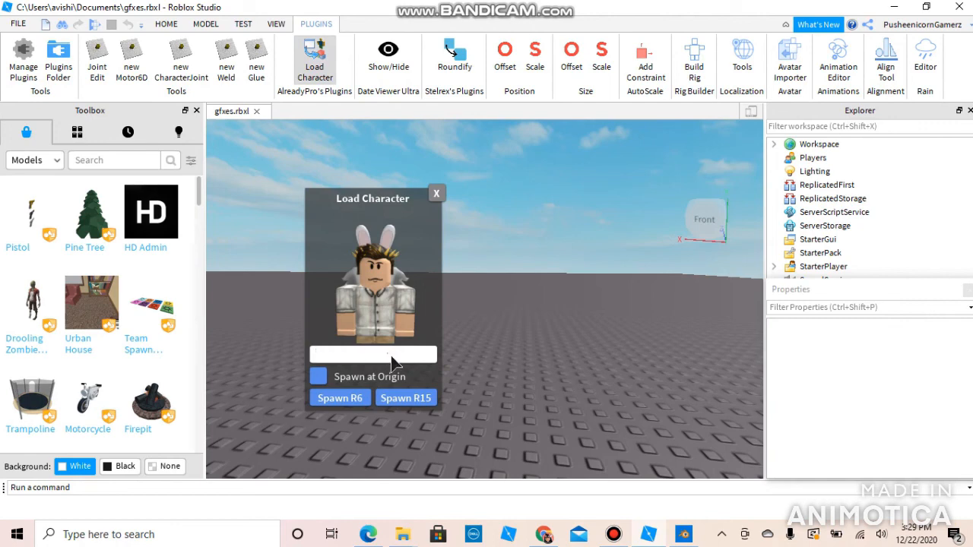
pyautogui.write('PusheenicornGamerz')
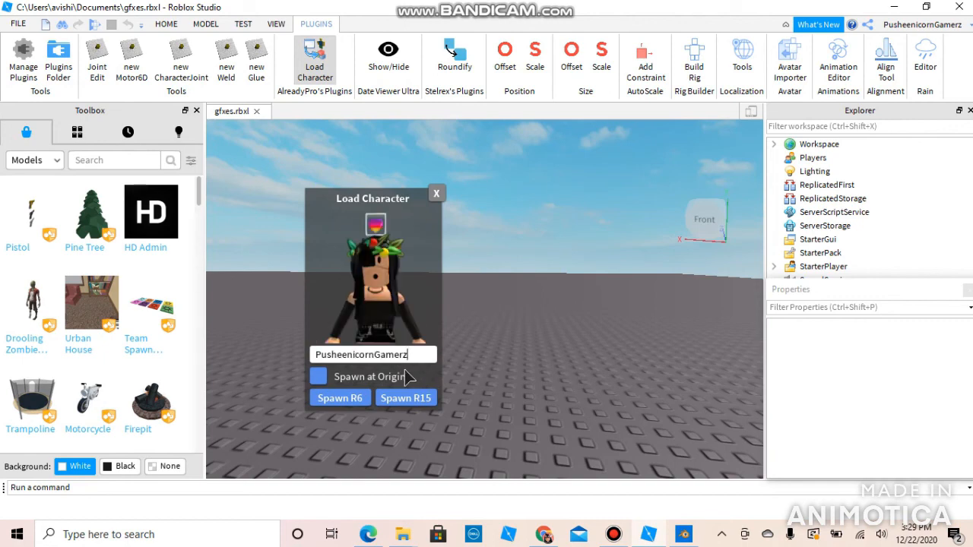
pyautogui.click(342, 397)
pyautogui.click(436, 193)
pyautogui.moveTo(484, 312); pyautogui.dragTo(465, 447)
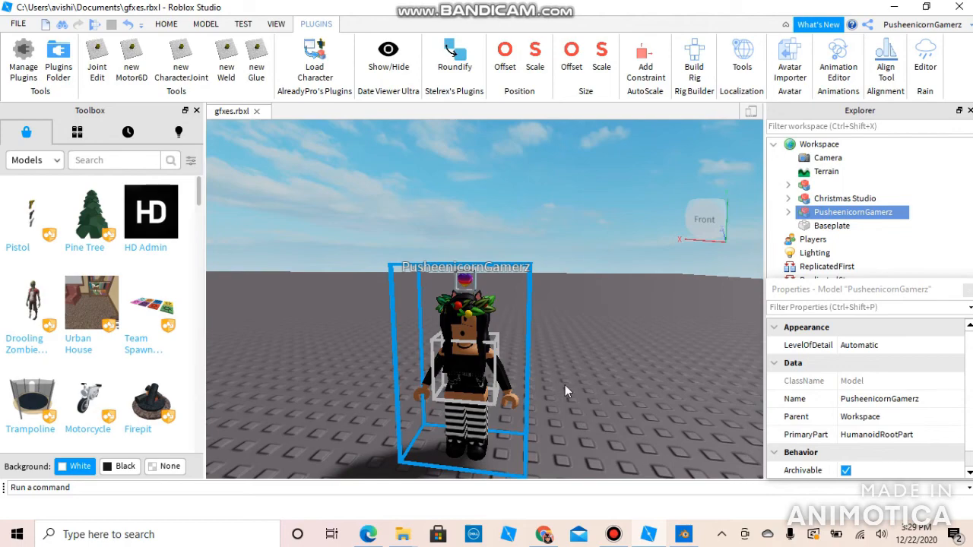
# - Delete the face decal from the Head of the spawned character
pyautogui.moveTo(564, 385); pyautogui.dragTo(564, 385, button='right')
pyautogui.scroll(5, 564, 385)
pyautogui.scroll(-6, 564, 385)
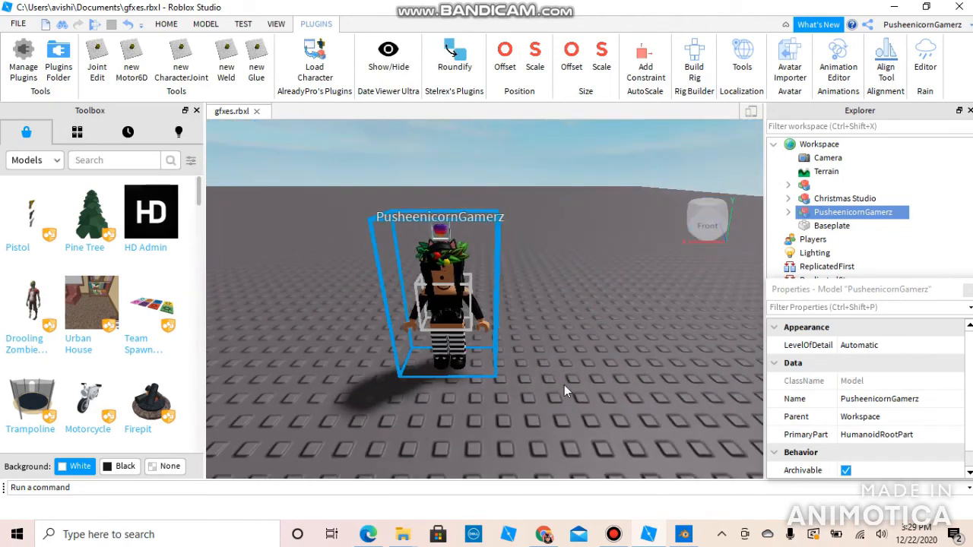
pyautogui.scroll(8, 564, 385)
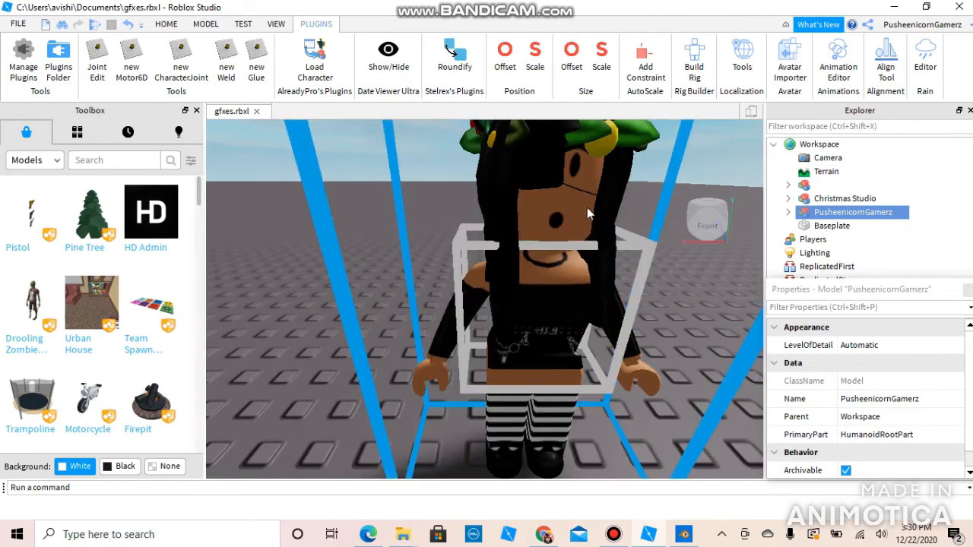
pyautogui.click(788, 212)
pyautogui.scroll(-5, 893, 252)
pyautogui.scroll(-2, 893, 253)
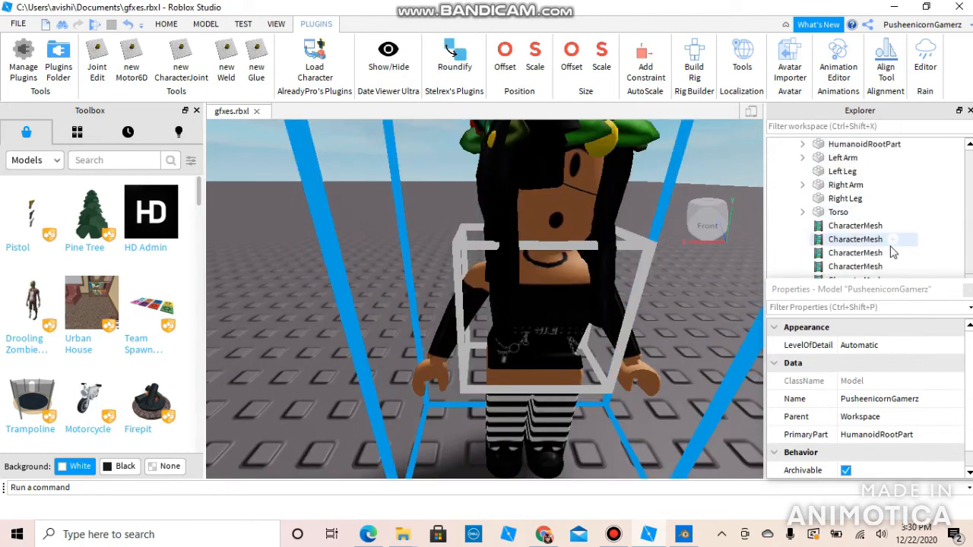
pyautogui.scroll(2, 842, 188)
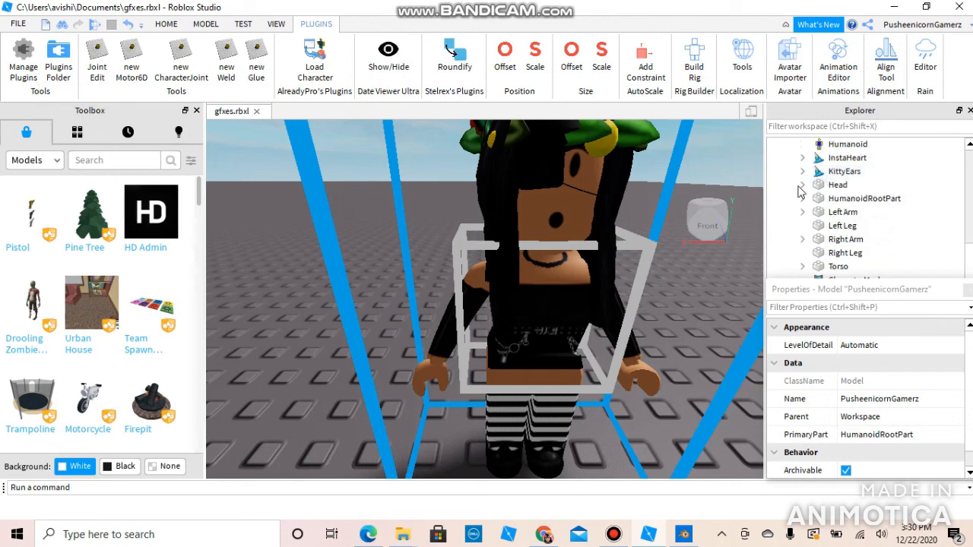
pyautogui.click(801, 187)
pyautogui.click(828, 267)
pyautogui.press('Delete')
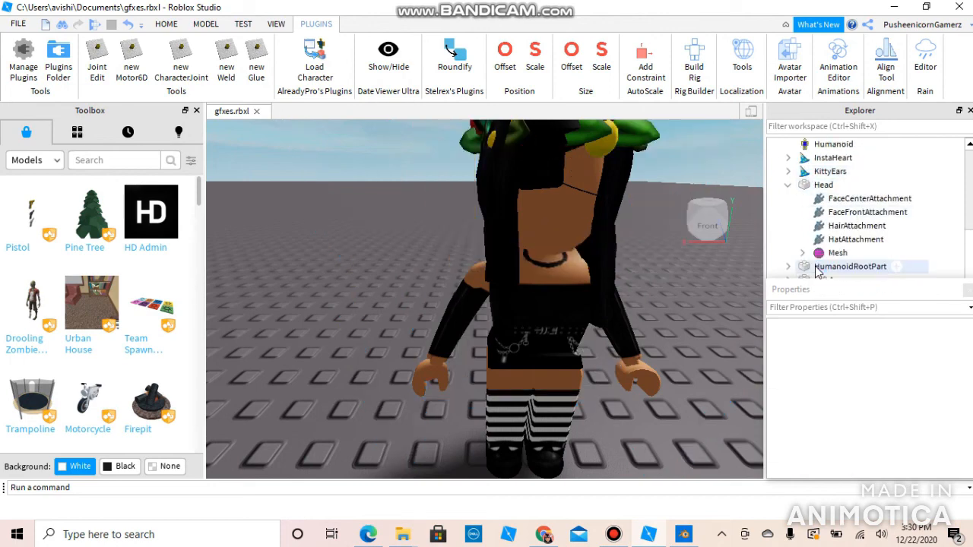
# - Search the Toolbox images for "super super happy" and apply the super super happy face to the avatar's head
pyautogui.click(31, 161)
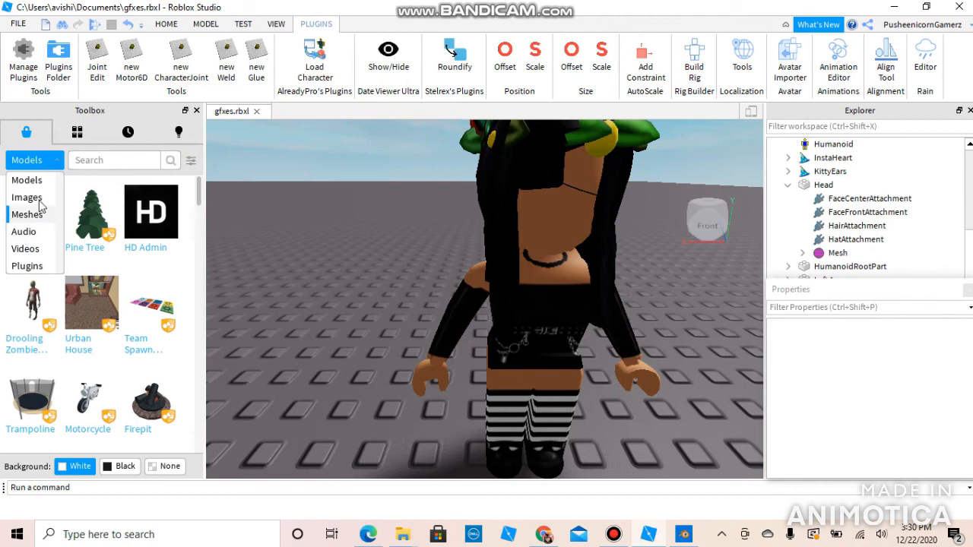
pyautogui.click(31, 197)
pyautogui.click(101, 168)
pyautogui.write('super')
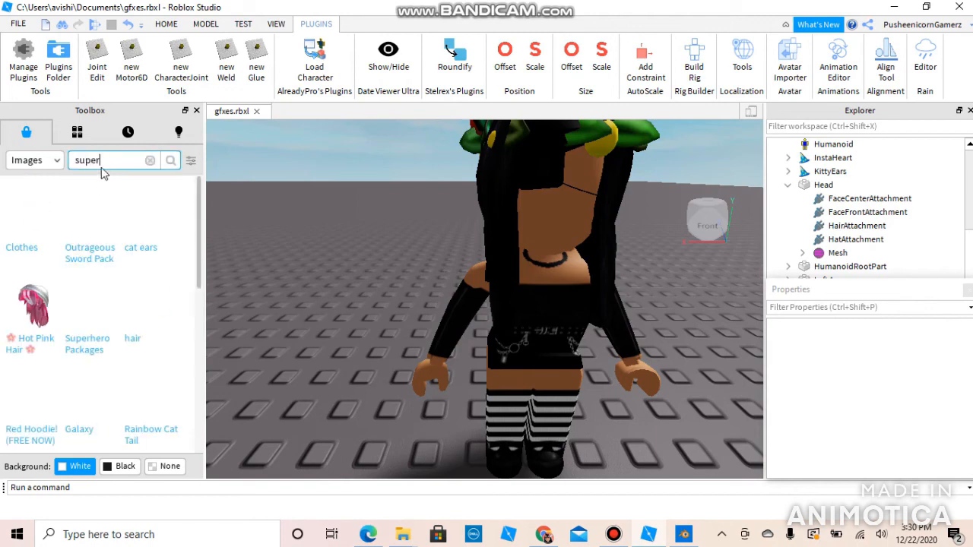
pyautogui.write(' super')
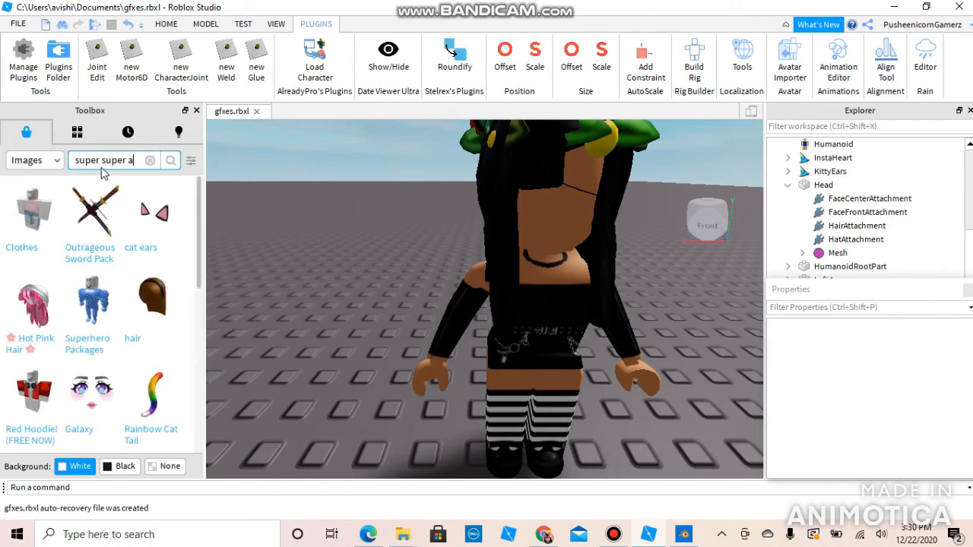
pyautogui.write(' happy')
pyautogui.press('Return')
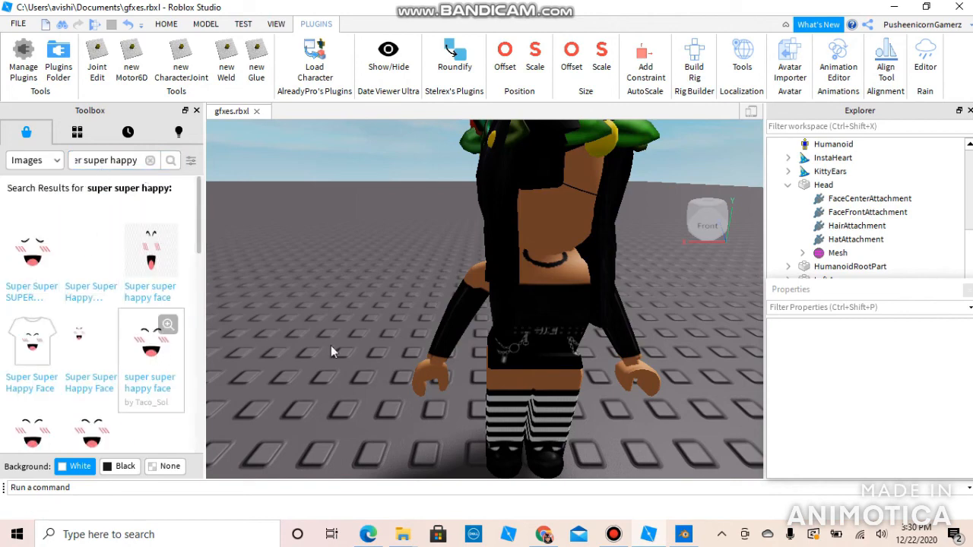
pyautogui.moveTo(151, 339); pyautogui.dragTo(505, 236)
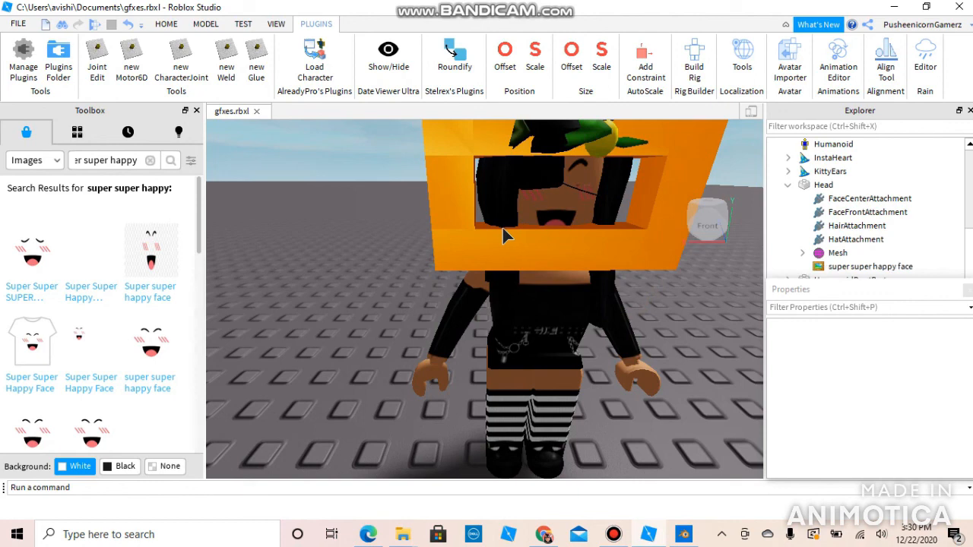
# - Blank out the name of the spawned character model in the Workspace
pyautogui.click(788, 185)
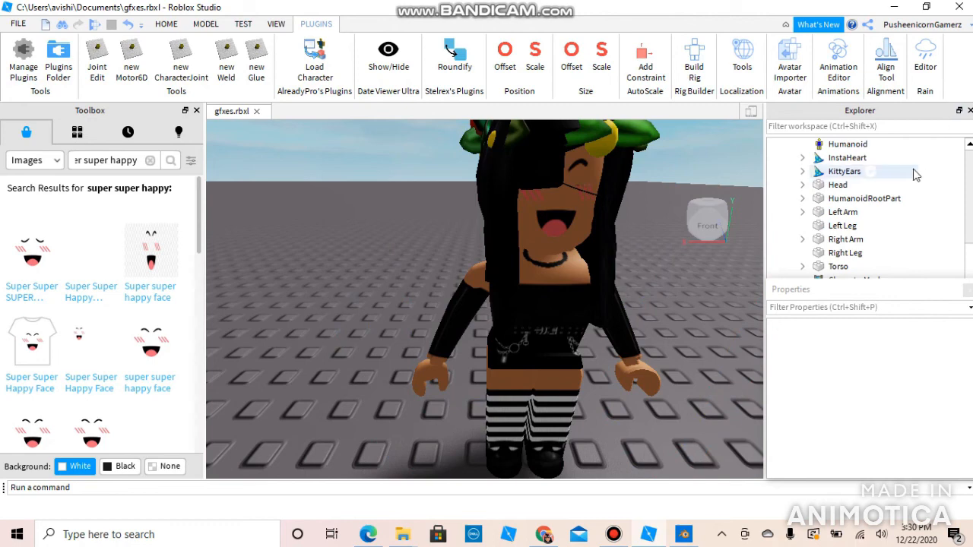
pyautogui.scroll(5, 915, 175)
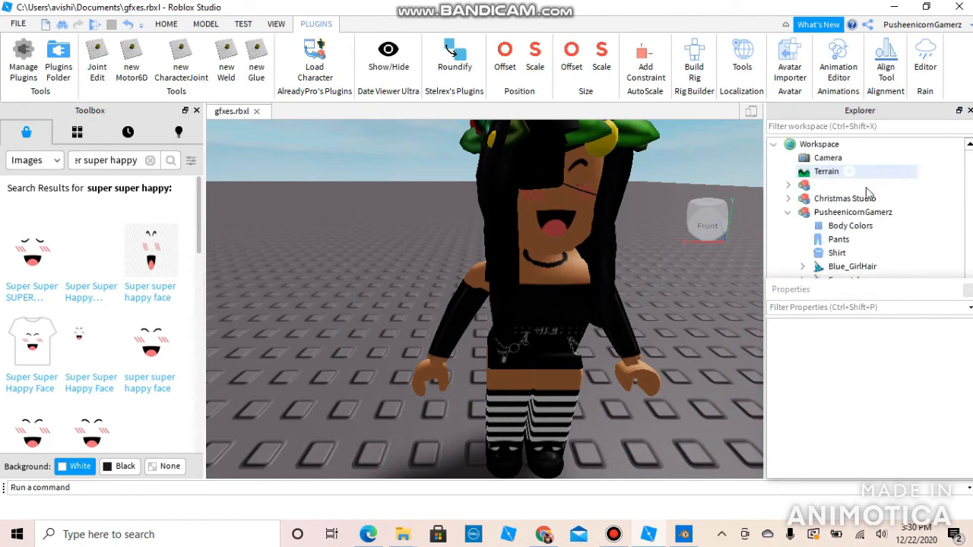
pyautogui.click(788, 214)
pyautogui.doubleClick(830, 216)
pyautogui.doubleClick(836, 215)
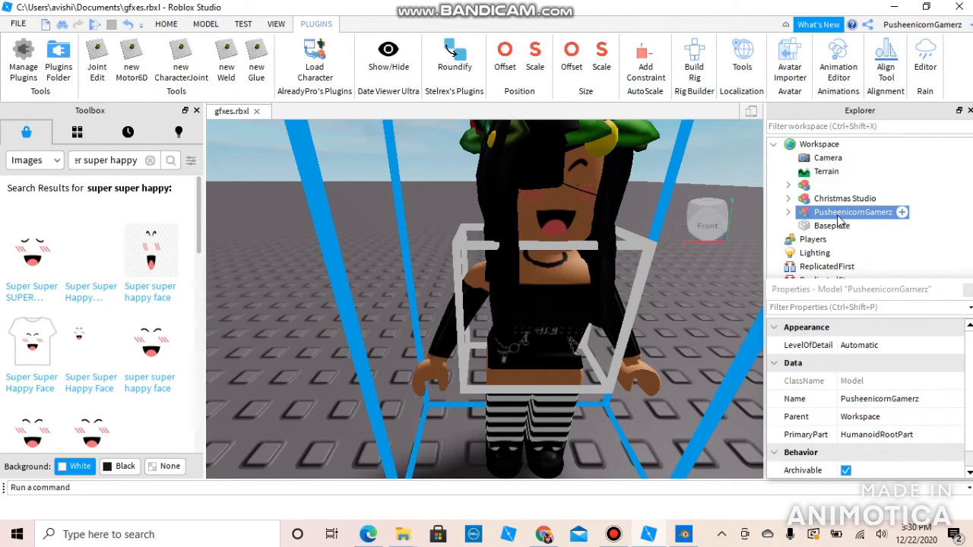
pyautogui.click(872, 402)
pyautogui.press('BackSpace')
pyautogui.press('Return')
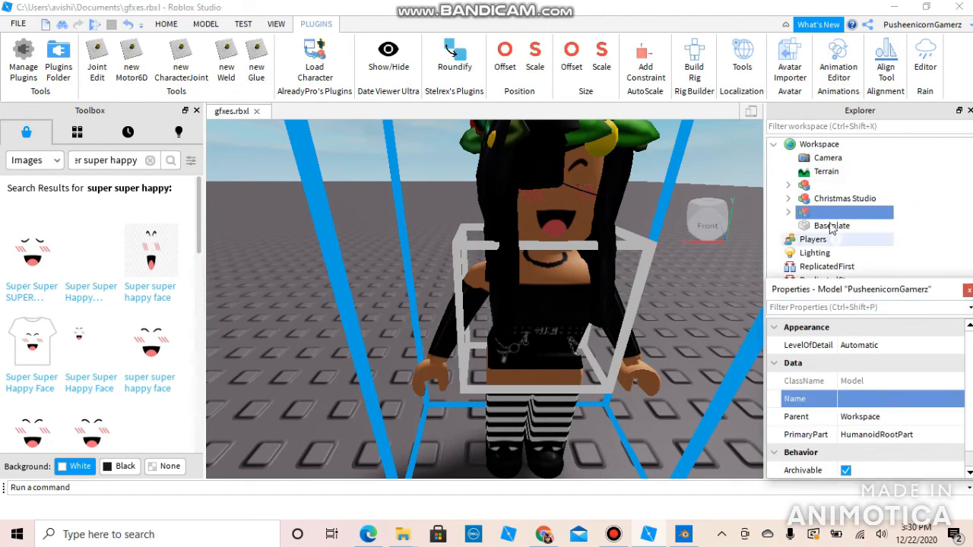
# - Export the character model to the Desktop as gfxsample1.obj
pyautogui.rightClick(804, 215)
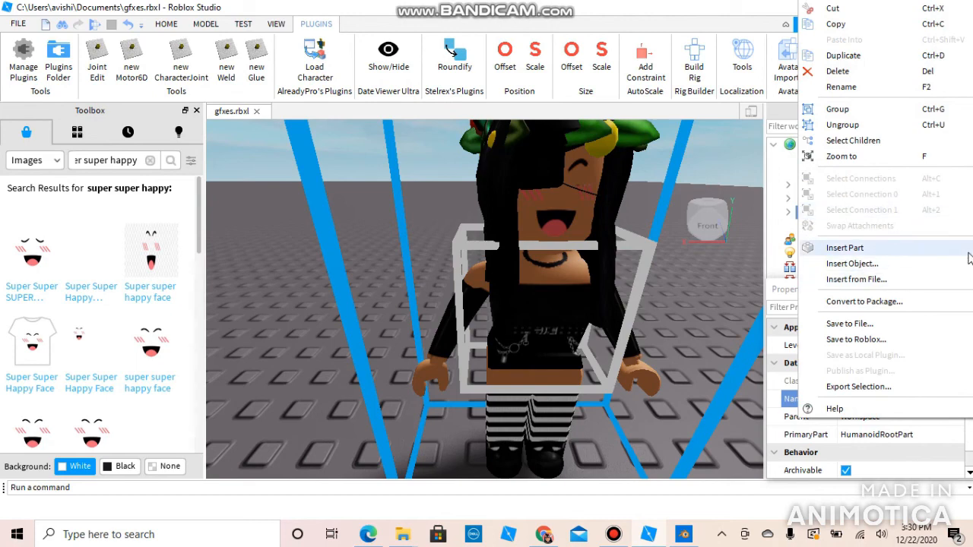
pyautogui.click(867, 388)
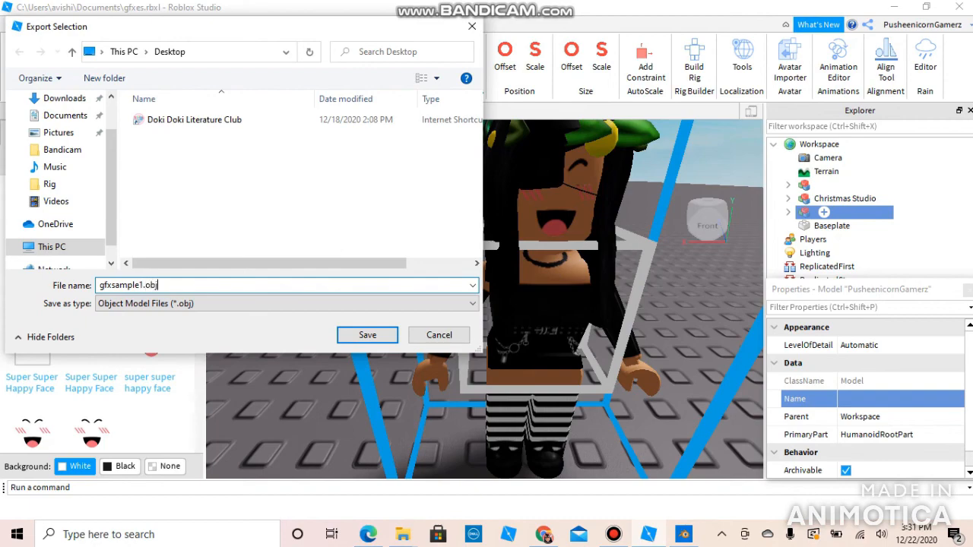
pyautogui.click(377, 340)
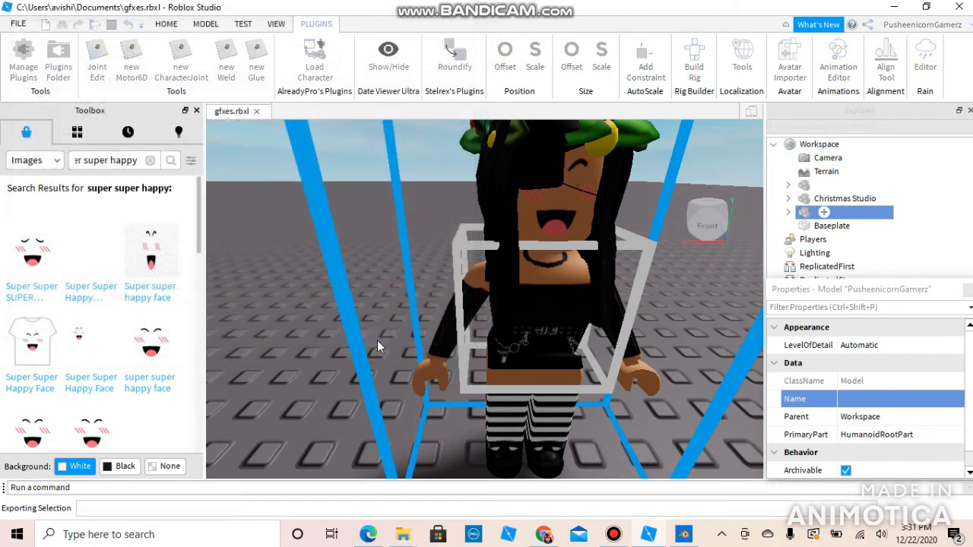
# - Switch to Blender and delete the rig's head together with its eyes, mouth and facial controls
pyautogui.click(684, 533)
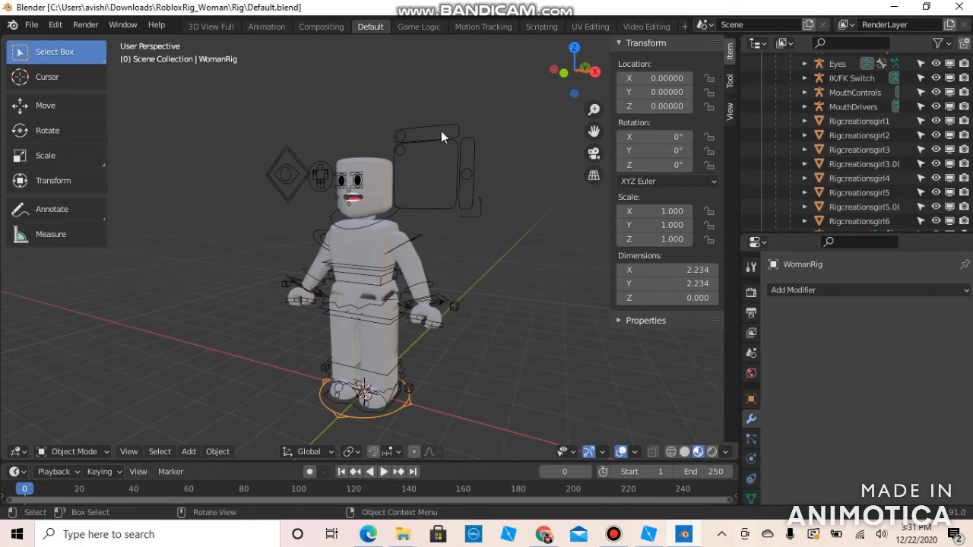
pyautogui.press('a')
pyautogui.press('w')
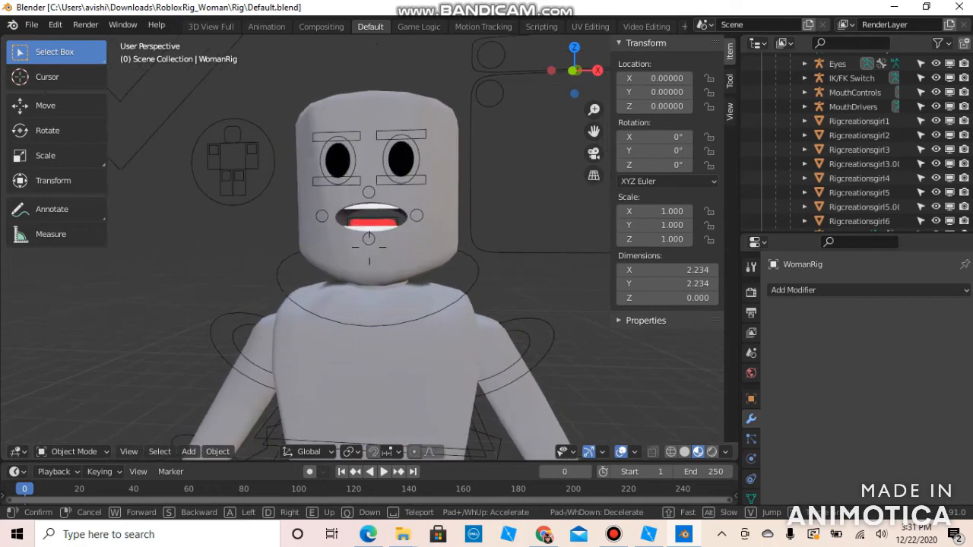
pyautogui.click(369, 247)
pyautogui.moveTo(502, 227); pyautogui.dragTo(263, 166)
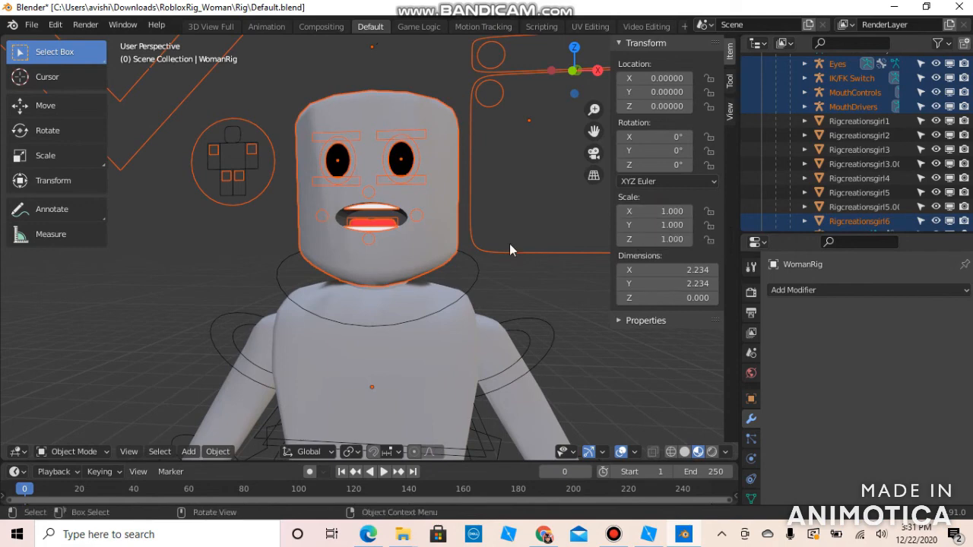
pyautogui.press('x')
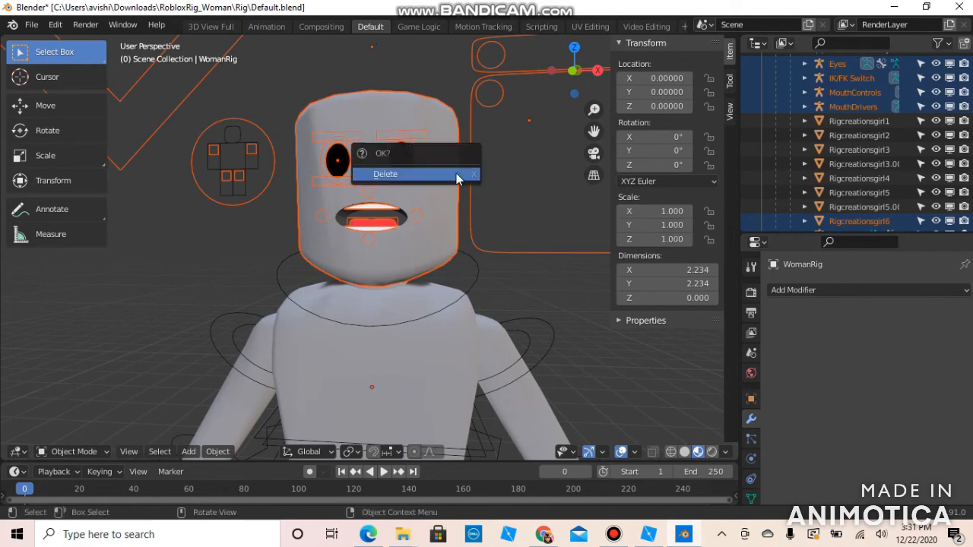
pyautogui.click(442, 175)
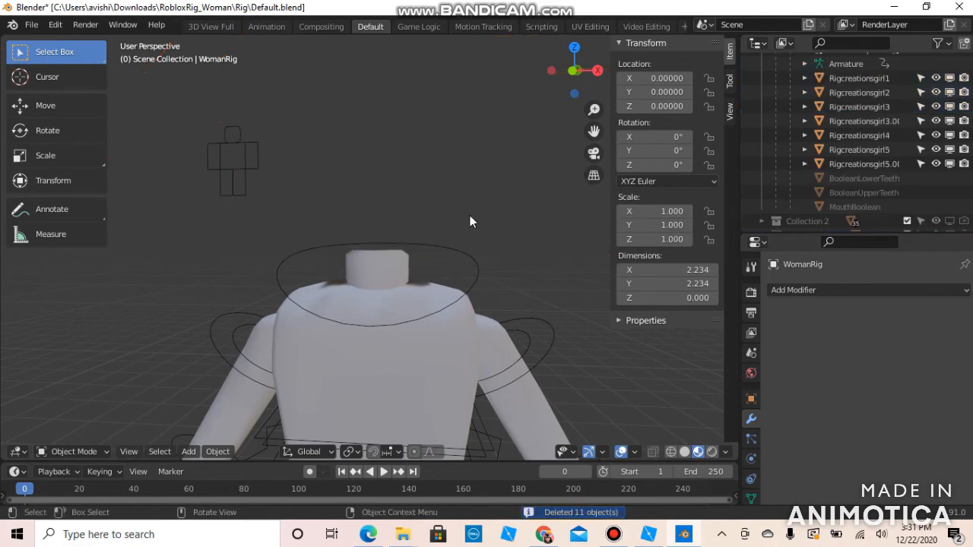
# - Select the torso mesh of the woman rig in Object Mode
pyautogui.hotkey('shift', '`')
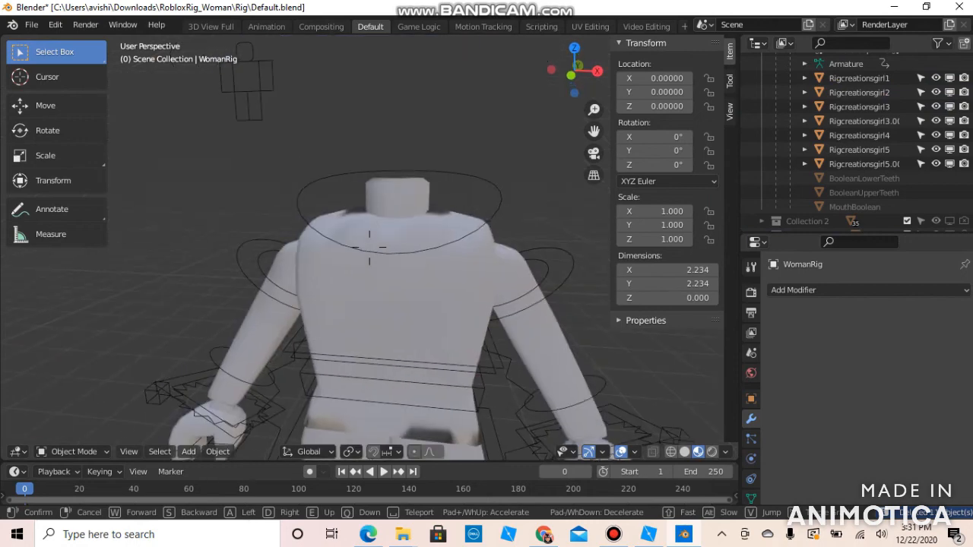
pyautogui.press('s')
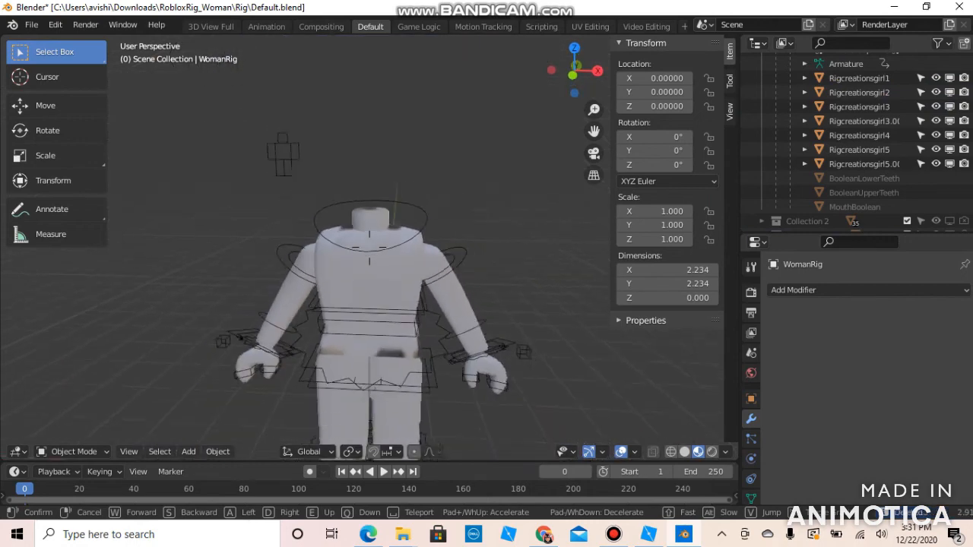
pyautogui.press('w')
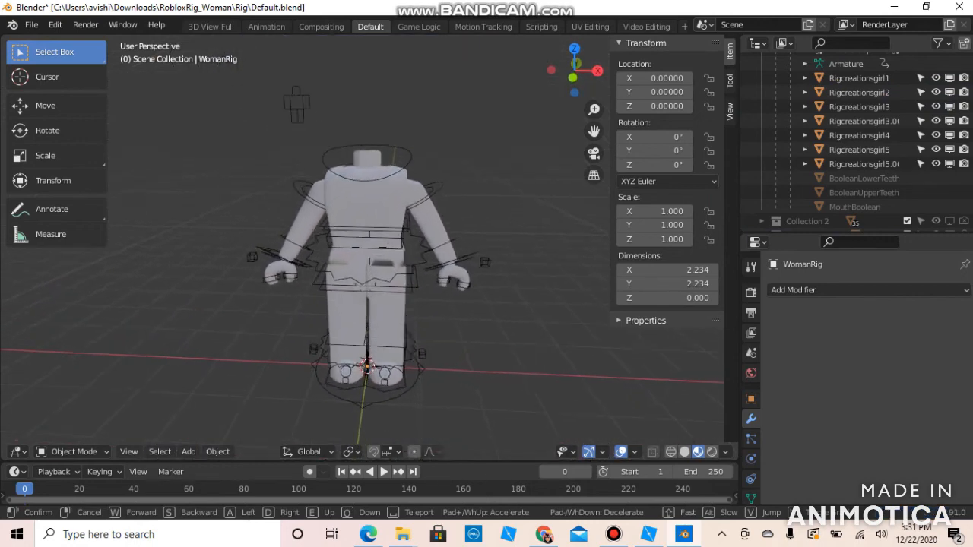
pyautogui.click(369, 248)
pyautogui.click(360, 206)
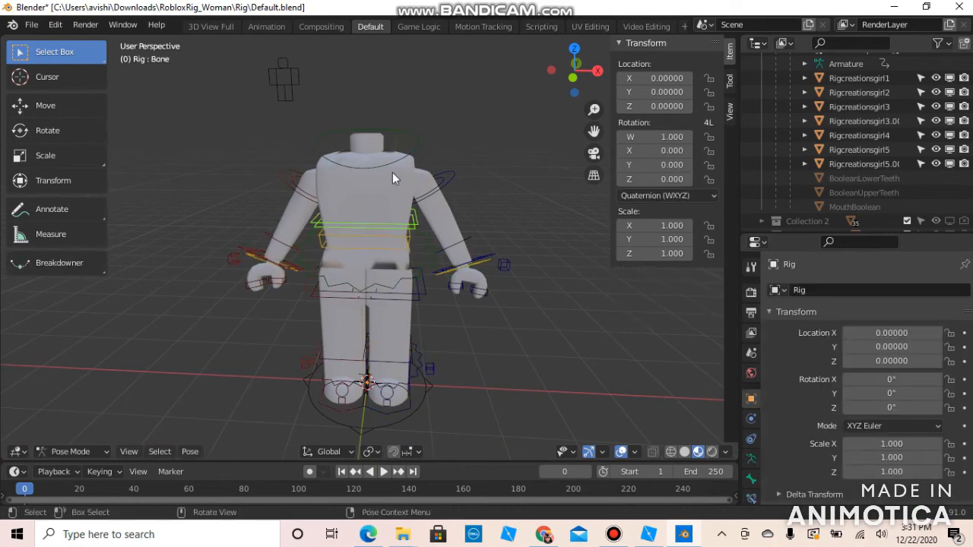
pyautogui.click(369, 182)
pyautogui.rightClick(375, 215)
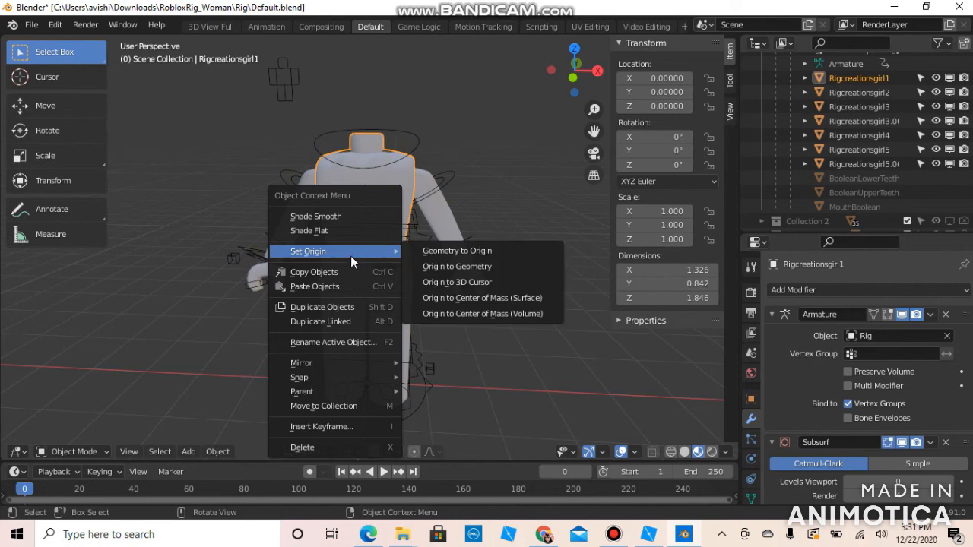
pyautogui.click(493, 197)
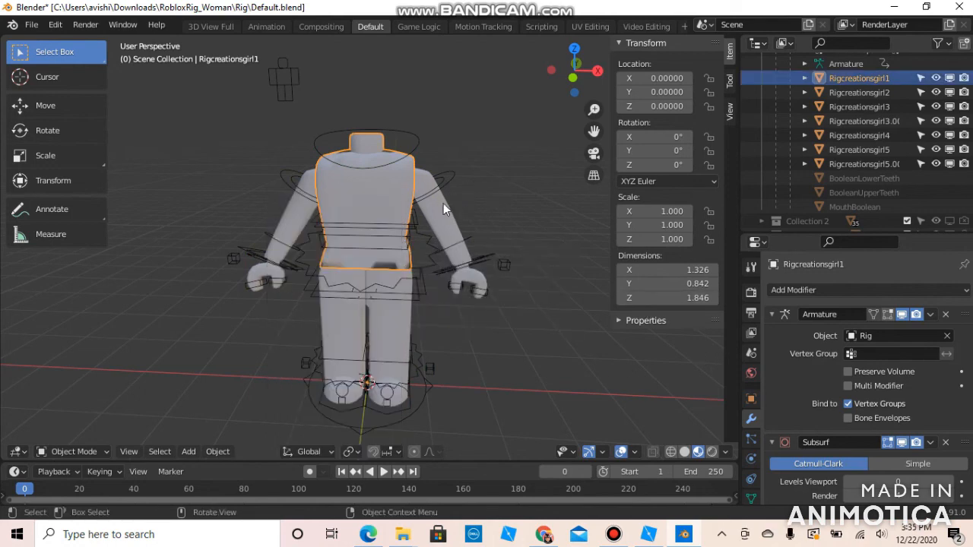
# - In the Shader Editor, load 2Tex.png from the home folder into the torso material's image texture node, then return to the 3D Viewport
pyautogui.click(16, 453)
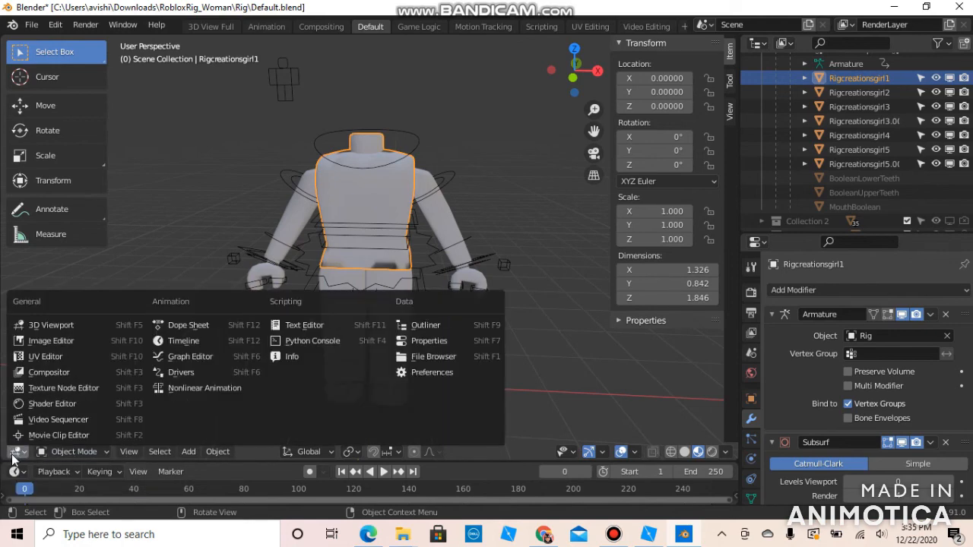
pyautogui.click(19, 404)
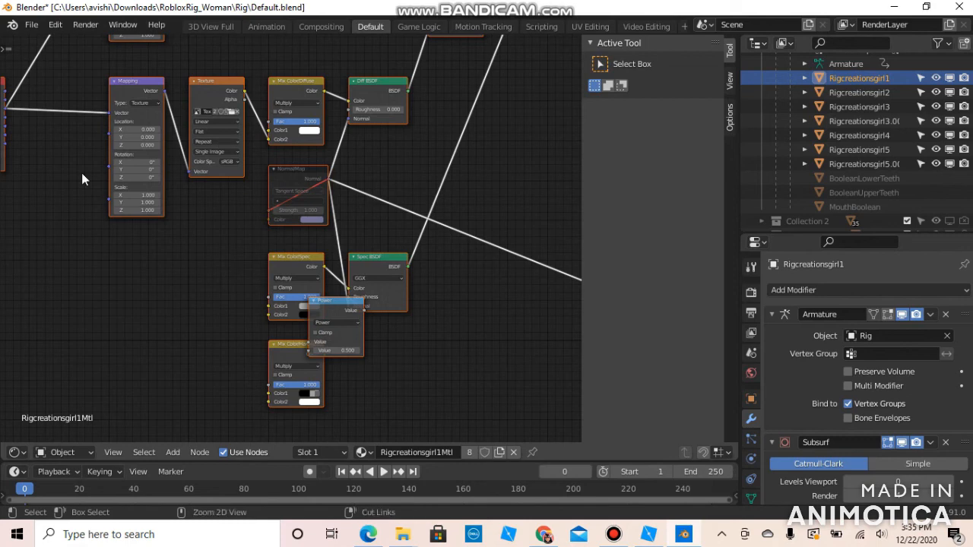
pyautogui.keyDown('ctrl'); pyautogui.scroll(1, 81, 172); pyautogui.keyUp('ctrl')
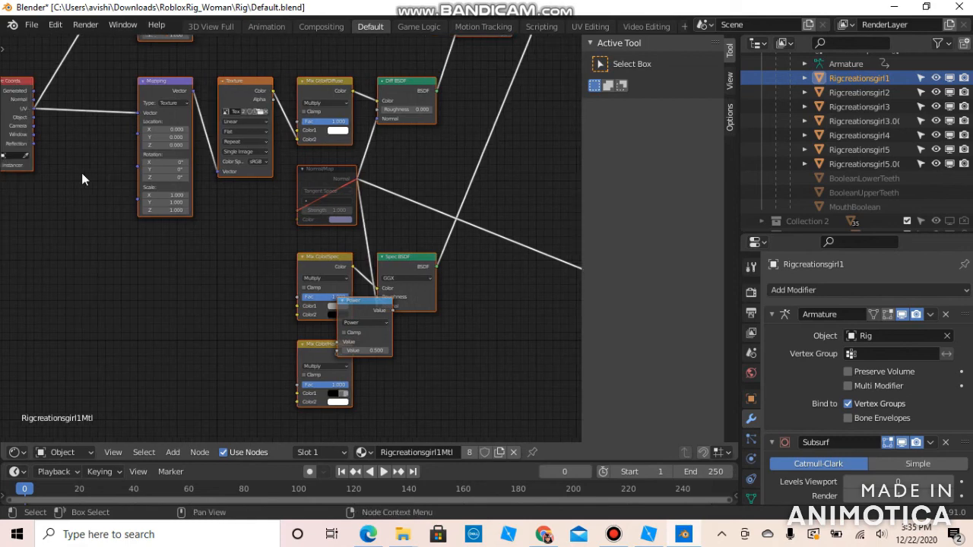
pyautogui.click(261, 114)
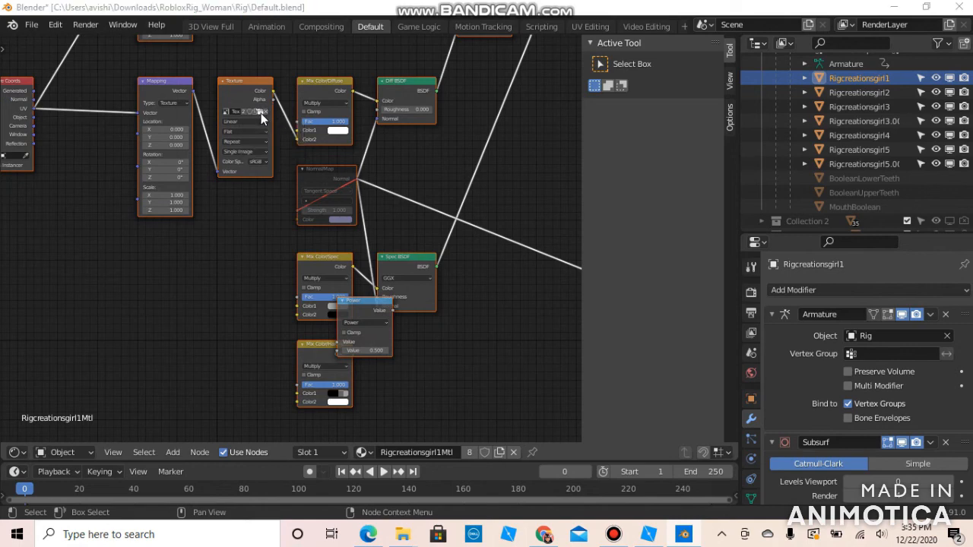
pyautogui.click(179, 170)
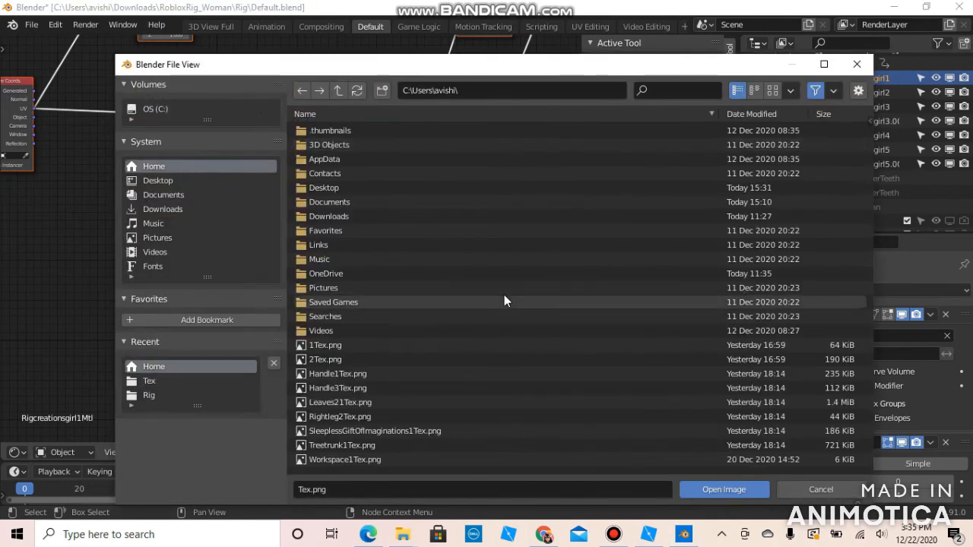
pyautogui.click(343, 361)
pyautogui.click(700, 488)
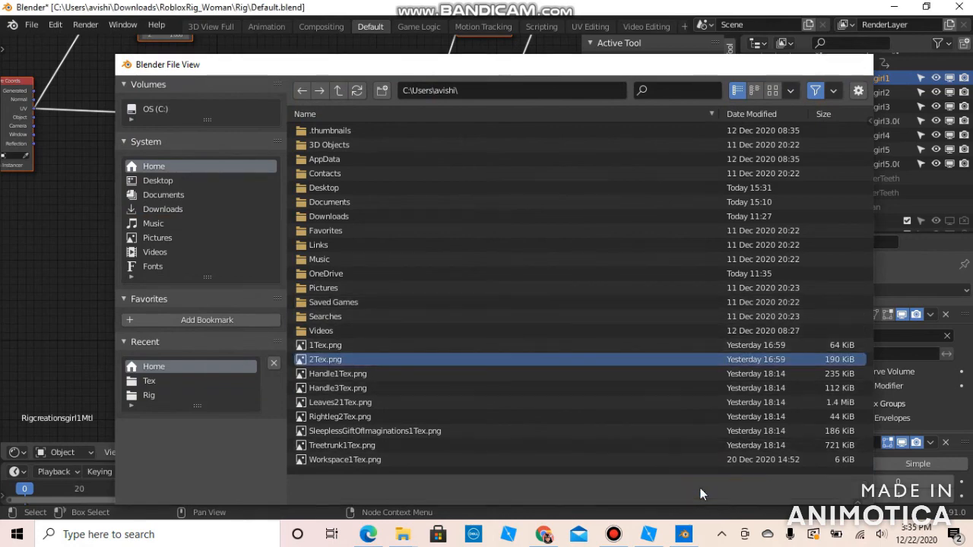
pyautogui.click(17, 453)
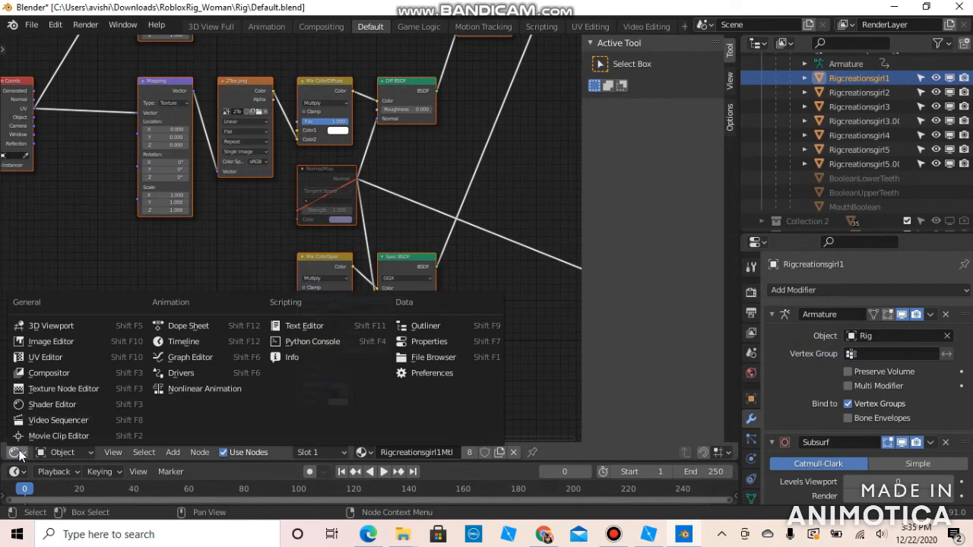
pyautogui.click(31, 327)
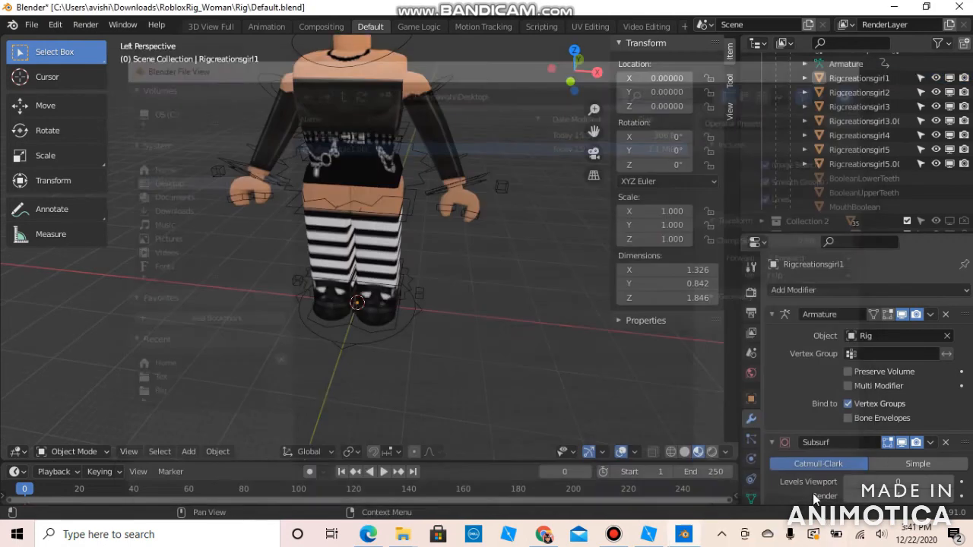
# - Import the Wavefront file gfxsample1.obj from the Desktop with the default import options
pyautogui.click(817, 493)
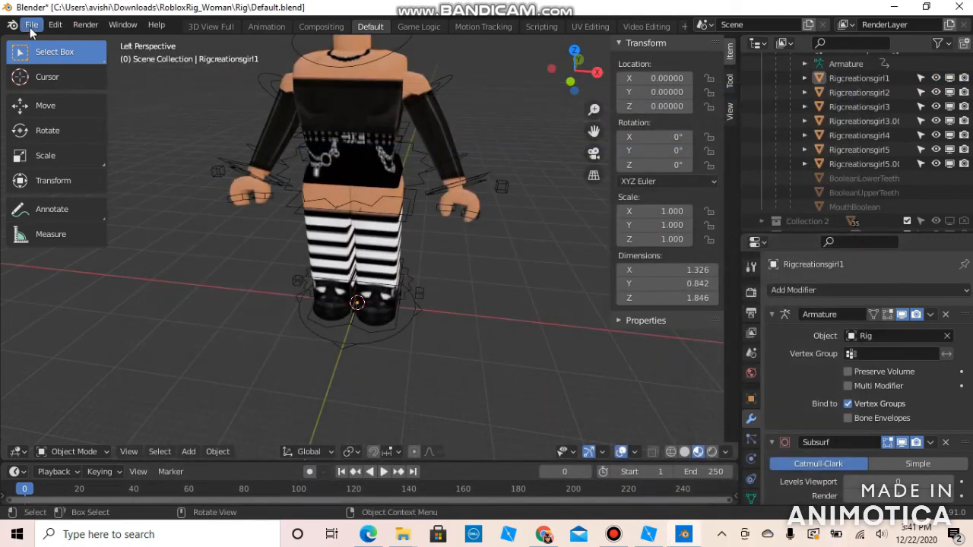
pyautogui.click(30, 26)
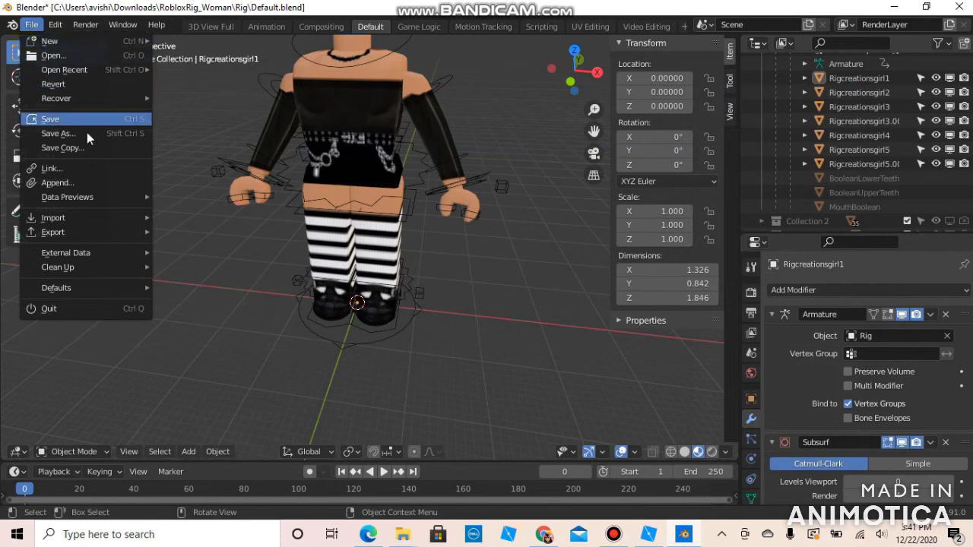
pyautogui.moveTo(74, 217)
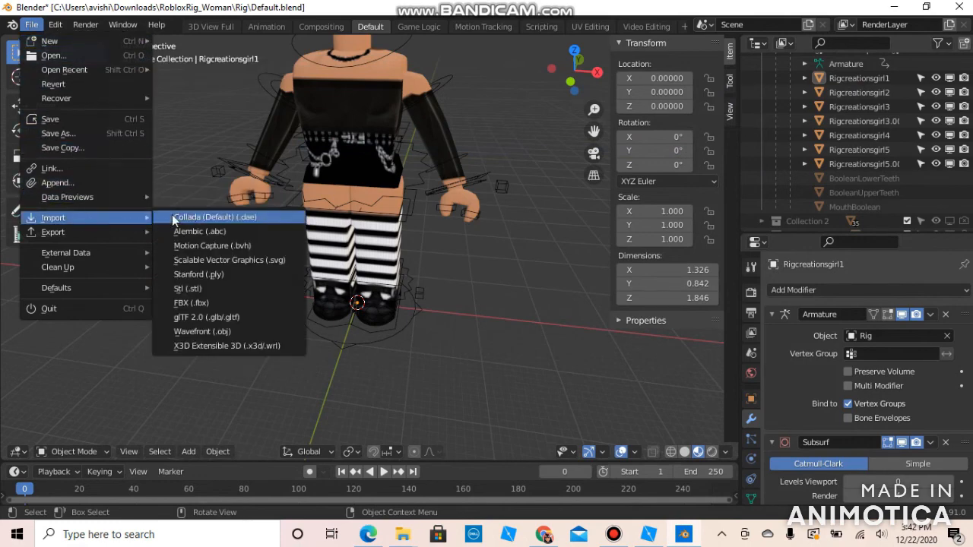
pyautogui.click(217, 333)
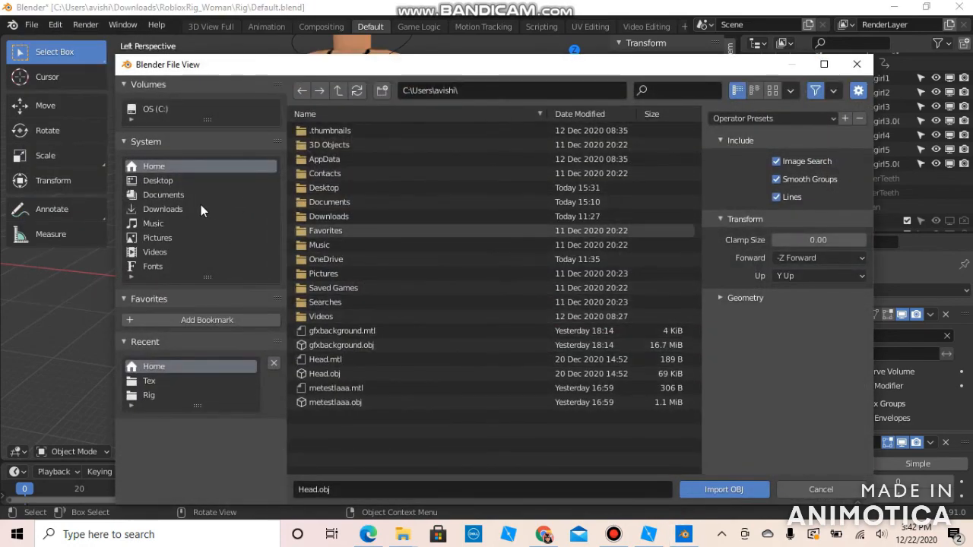
pyautogui.click(163, 181)
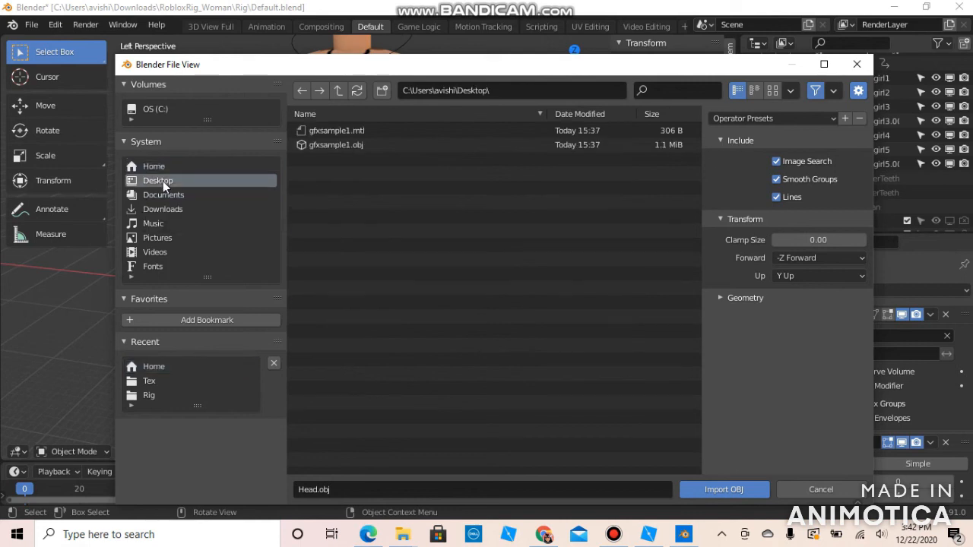
pyautogui.click(331, 145)
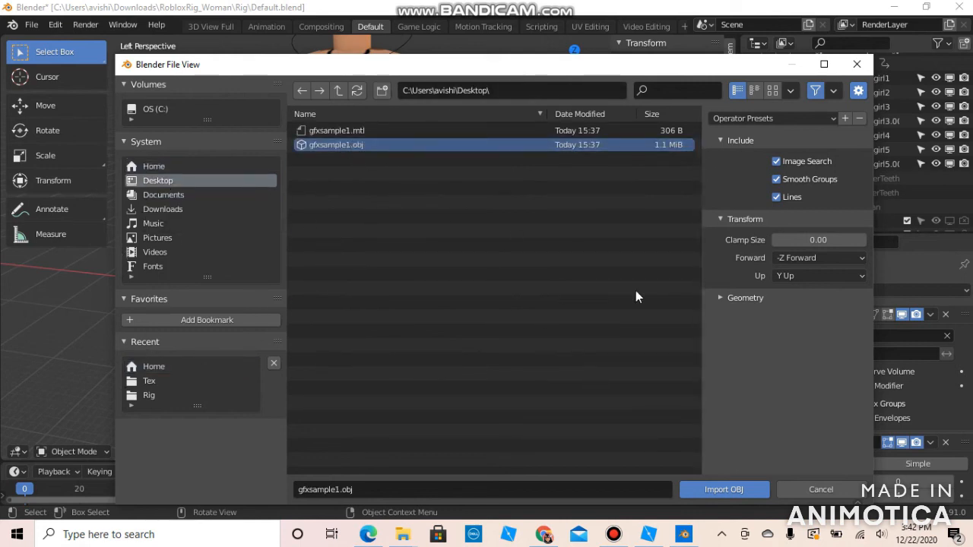
pyautogui.click(724, 489)
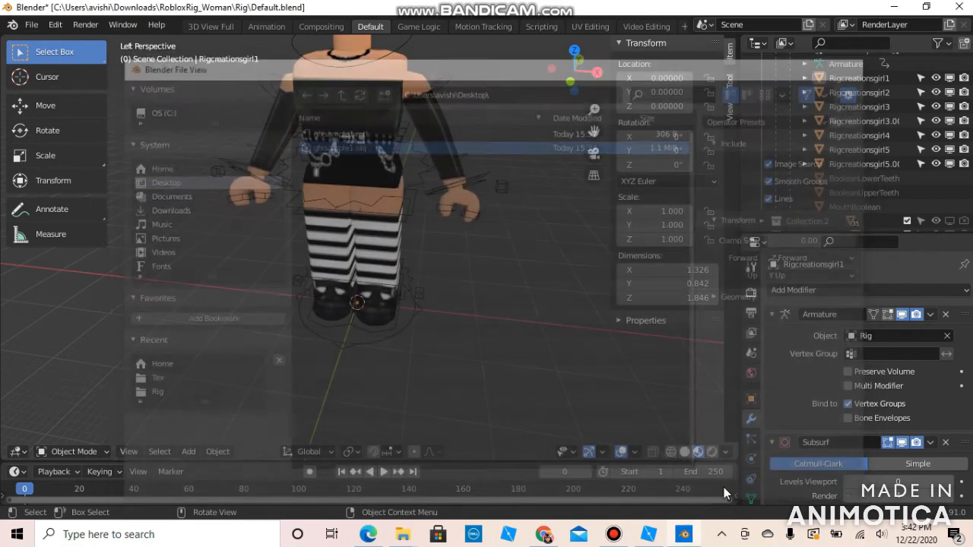
pyautogui.hotkey('shift', '`')
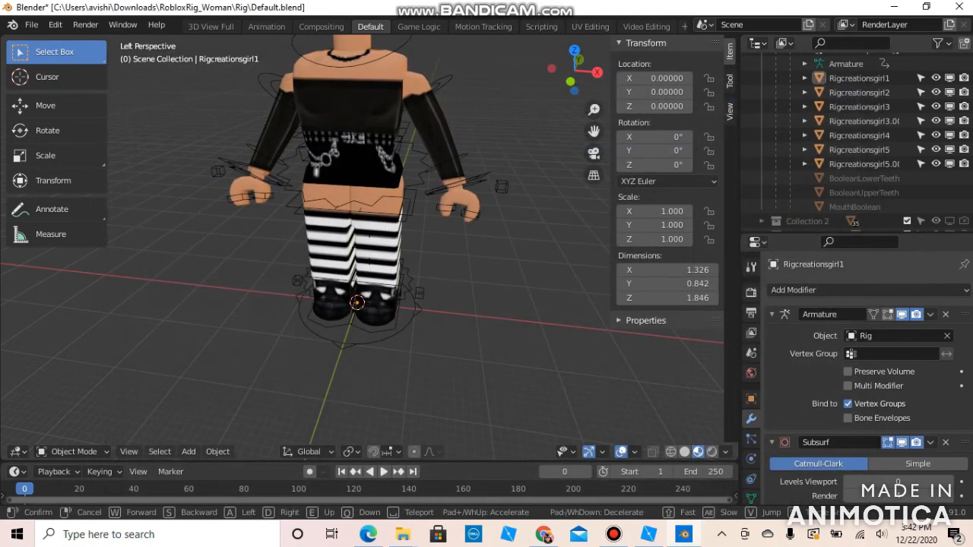
pyautogui.click(369, 248)
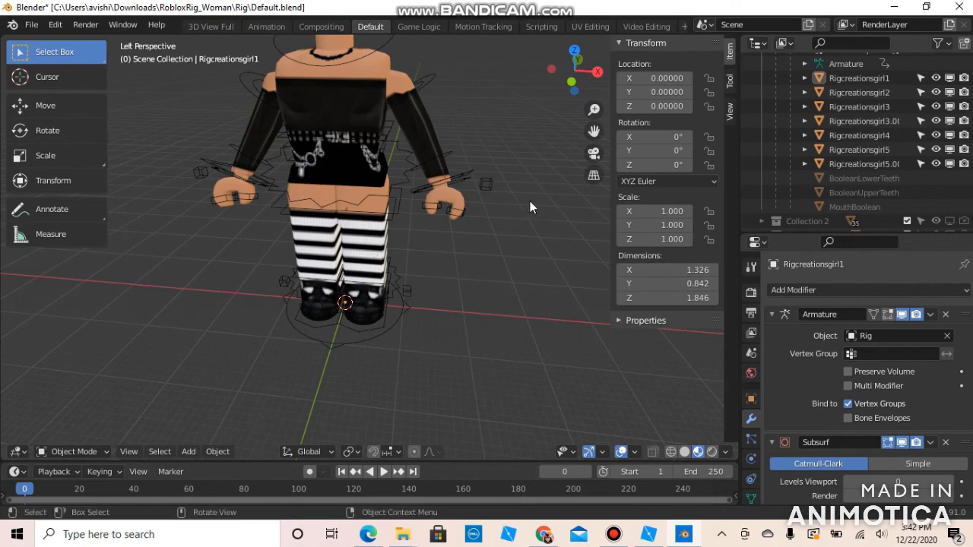
pyautogui.hotkey('shift', '`')
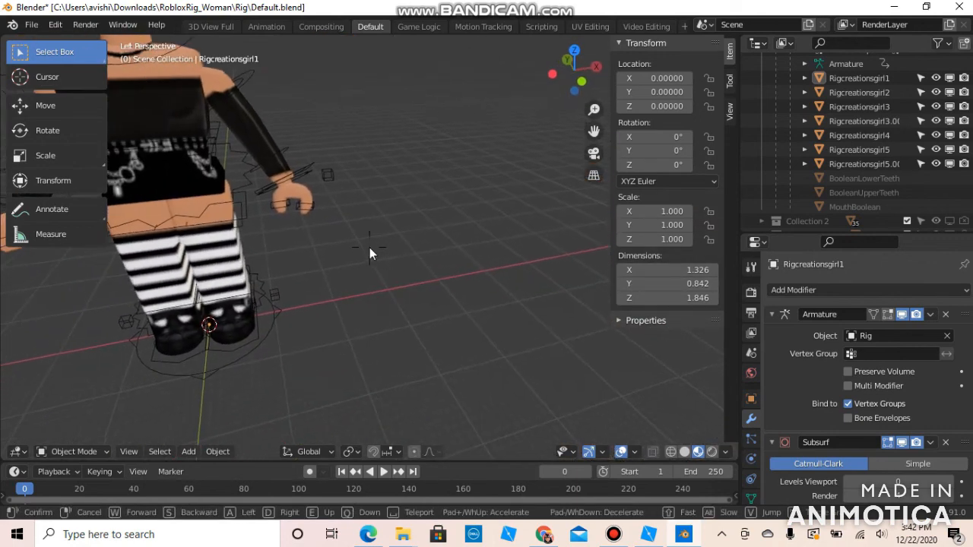
pyautogui.click(369, 247)
# - Import gfxsample1.obj from the Desktop again as a Wavefront OBJ, with Split by Group enabled instead of Split by Object
pyautogui.click(34, 21)
pyautogui.moveTo(47, 27)
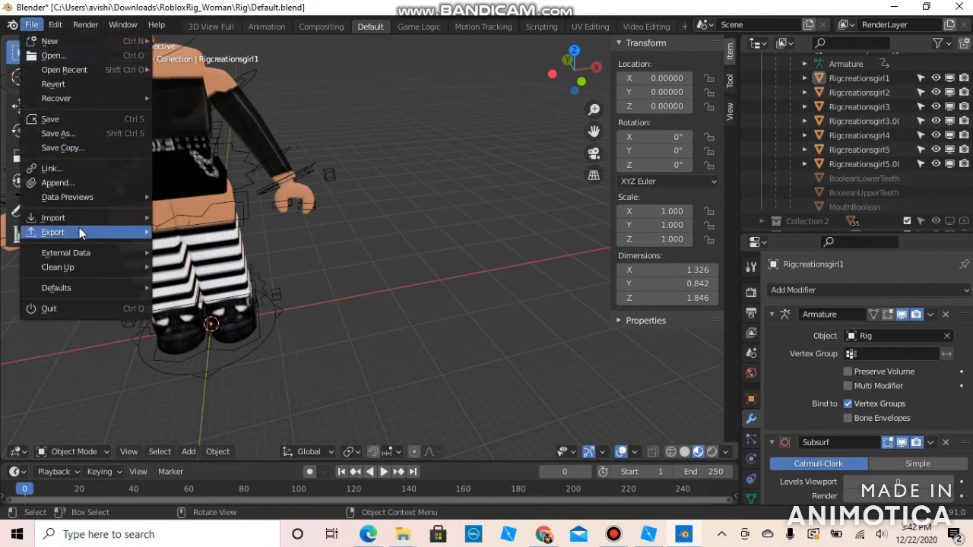
pyautogui.moveTo(79, 230)
pyautogui.click(208, 334)
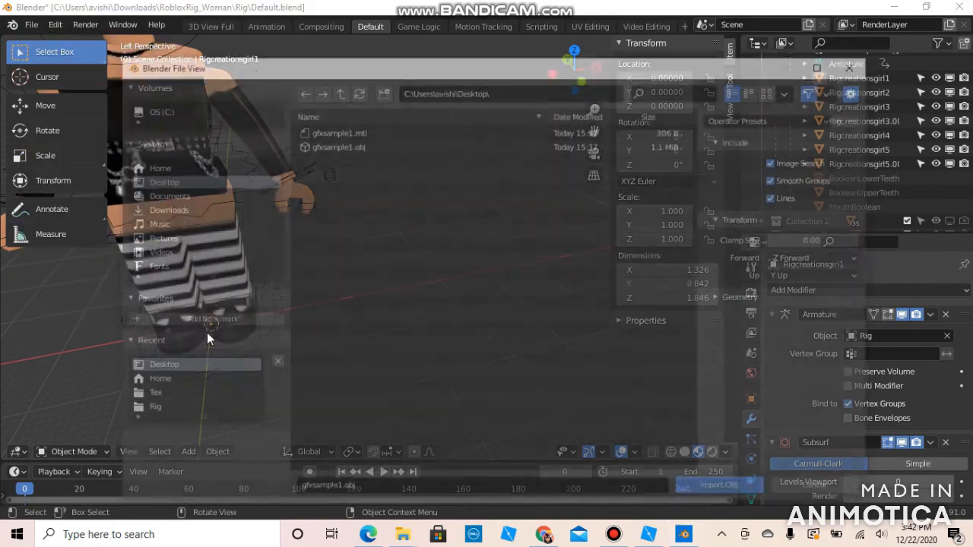
pyautogui.click(160, 210)
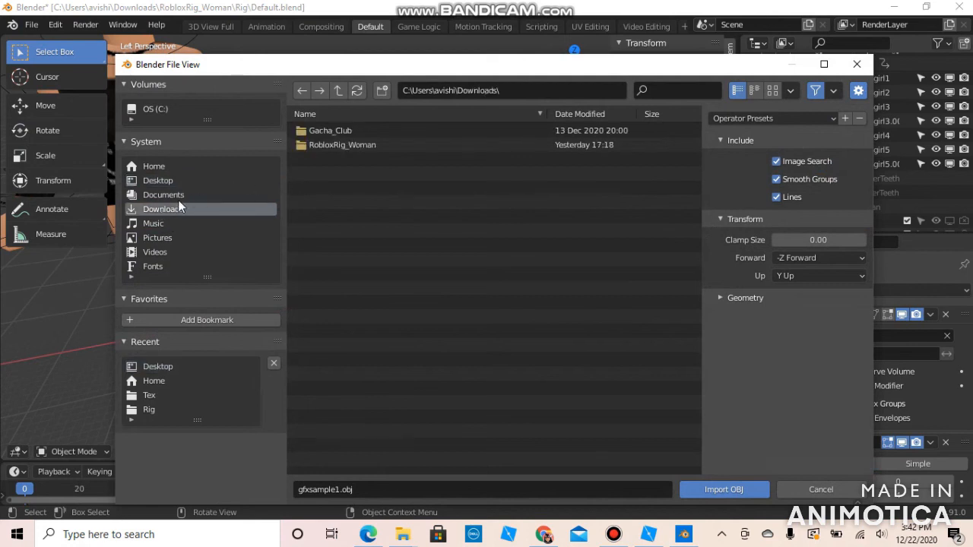
pyautogui.click(158, 178)
pyautogui.click(392, 144)
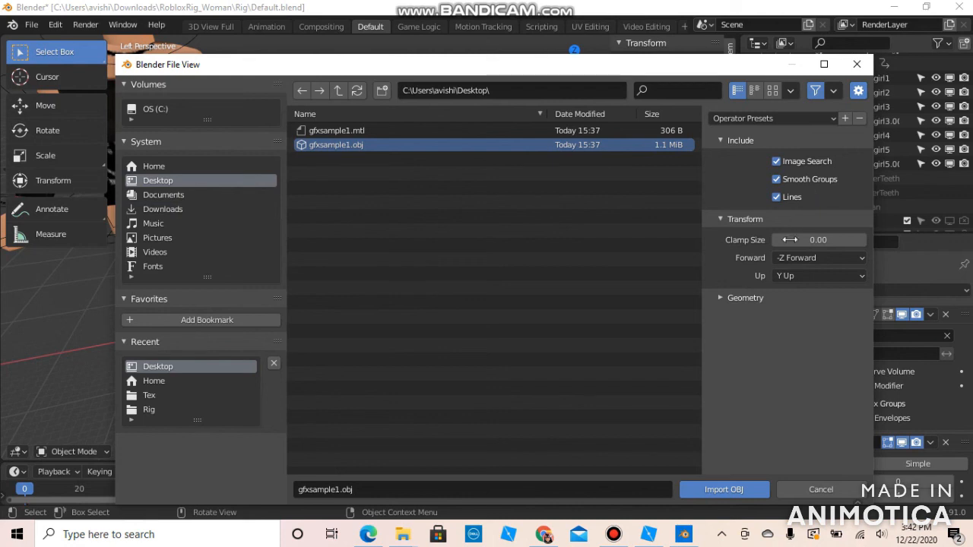
pyautogui.click(743, 299)
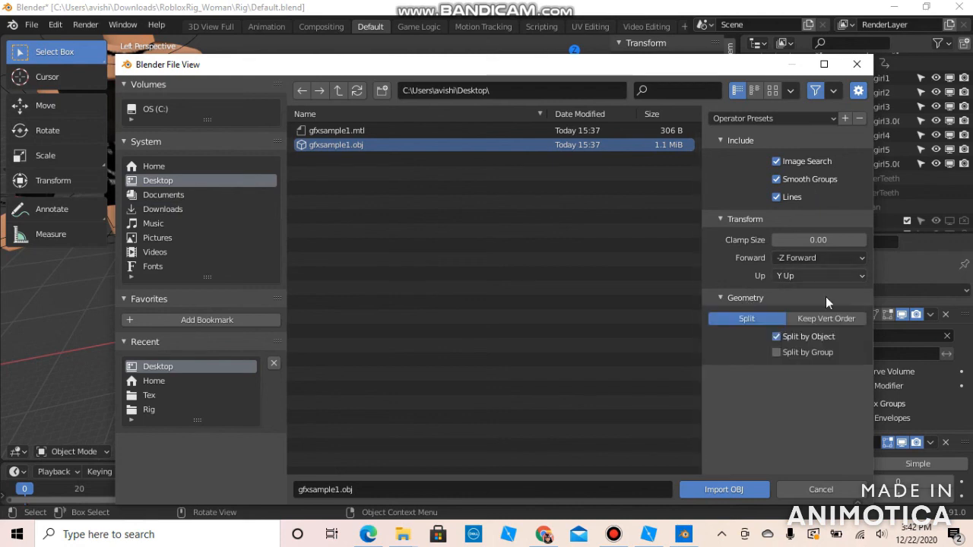
pyautogui.click(777, 352)
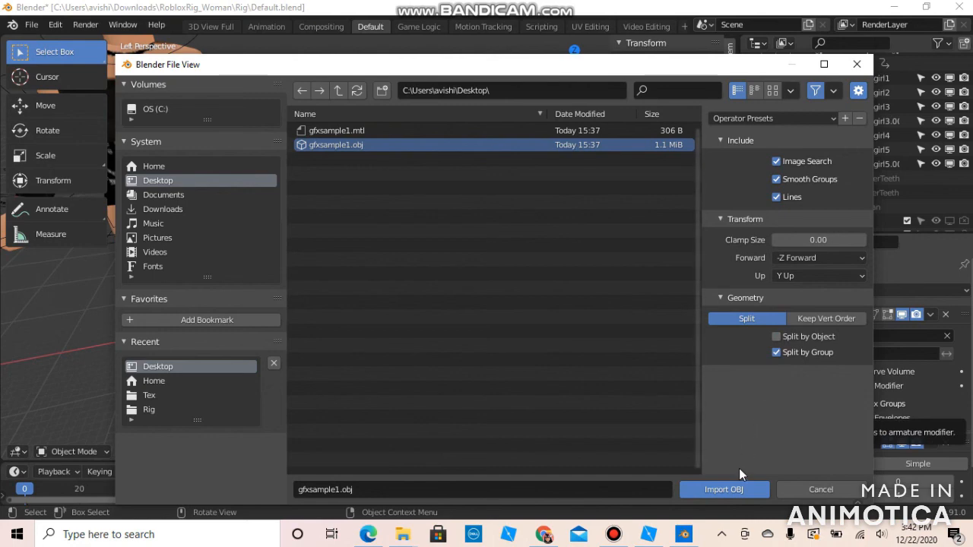
pyautogui.click(733, 493)
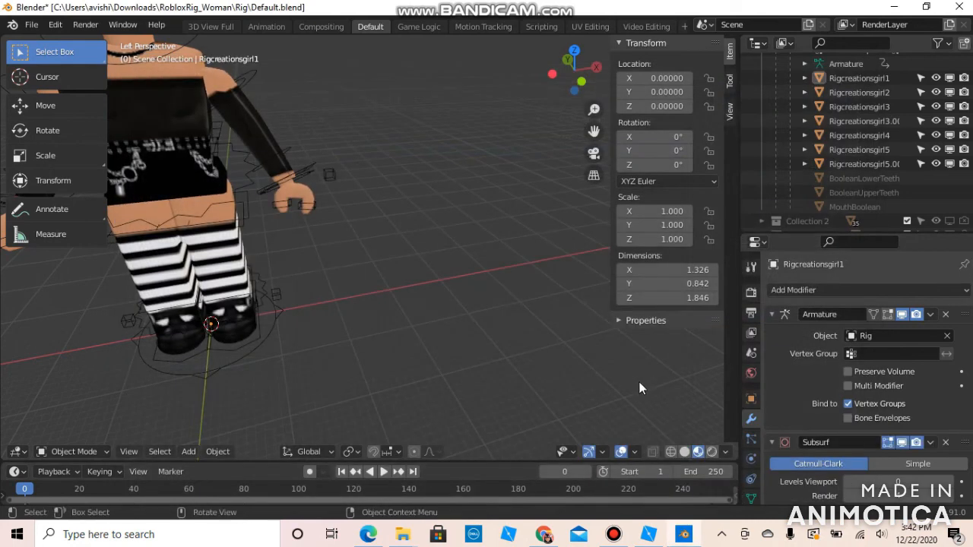
# - Locate the imported avatar in the scene relative to the rig, with the Move tool active
pyautogui.hotkey('shift', '`')
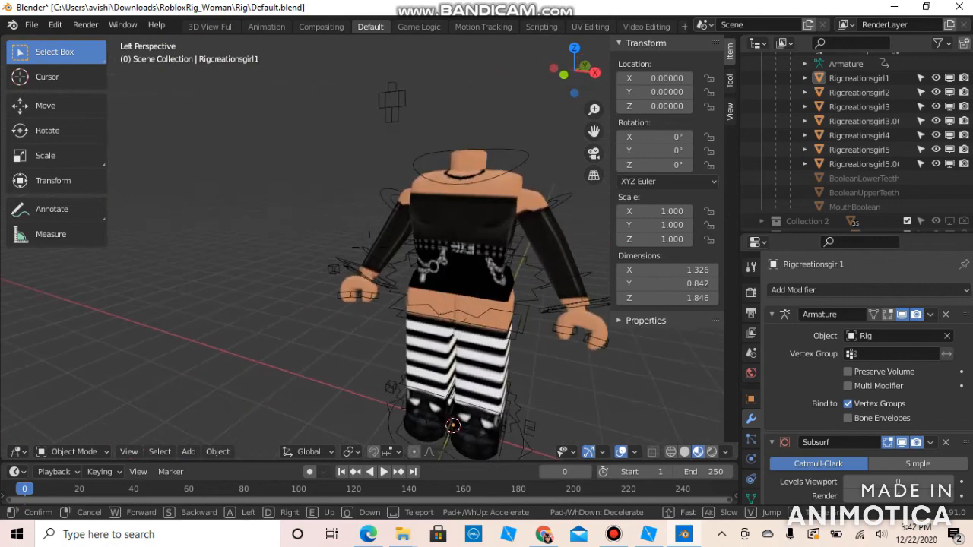
pyautogui.press('s')
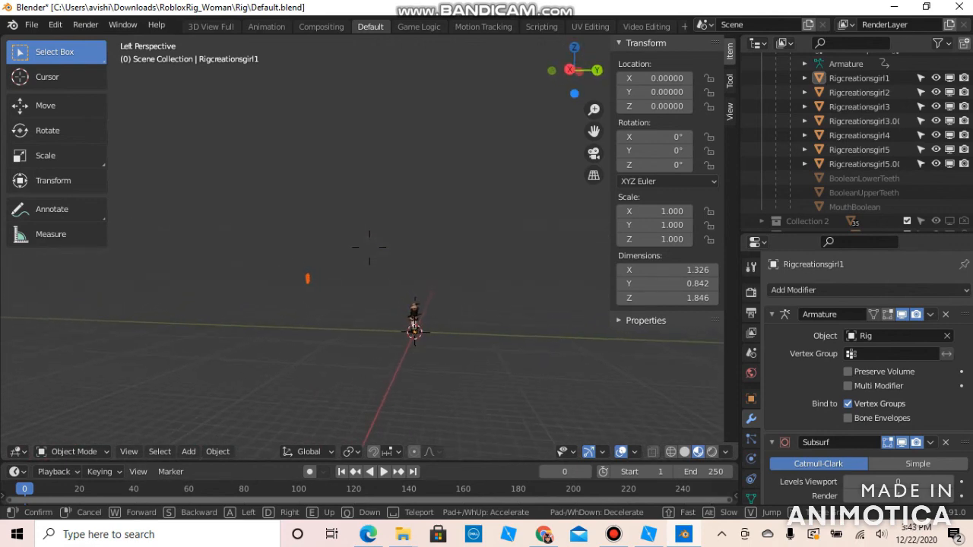
pyautogui.press('w')
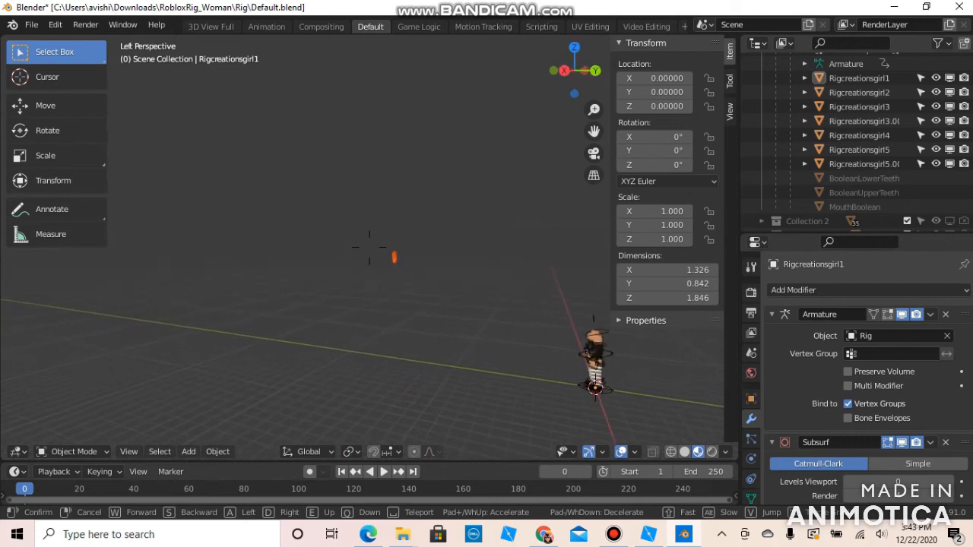
pyautogui.press('w')
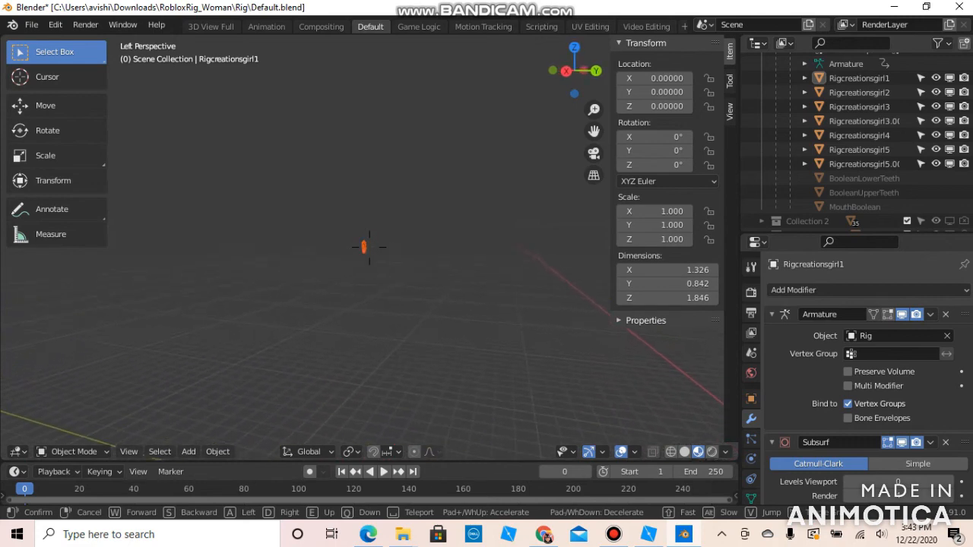
pyautogui.click(370, 247)
pyautogui.click(41, 113)
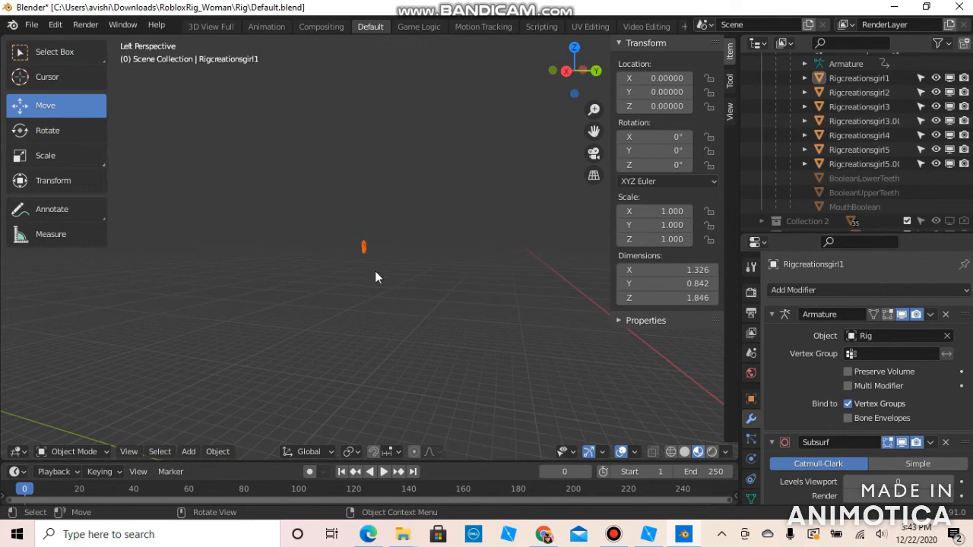
pyautogui.hotkey('shift', '`')
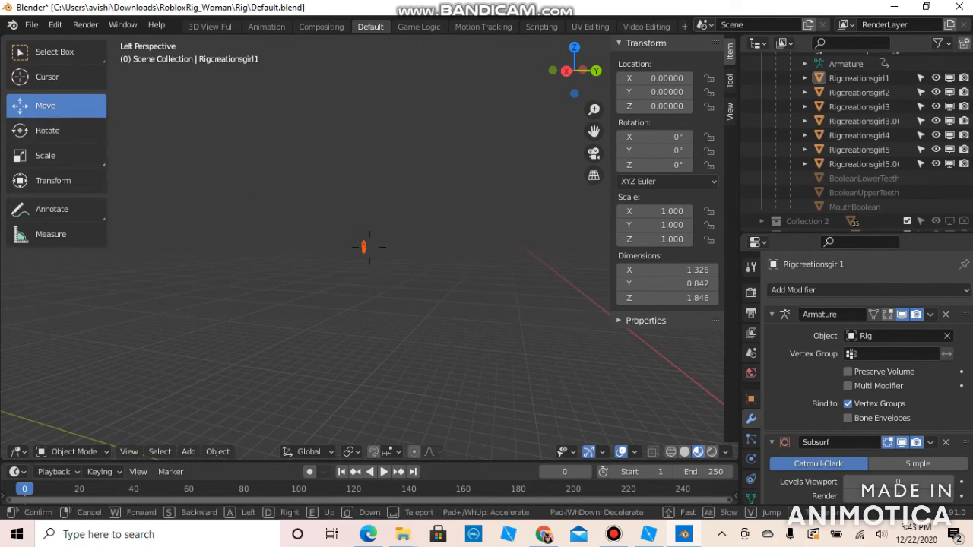
pyautogui.press('w')
pyautogui.click(370, 247)
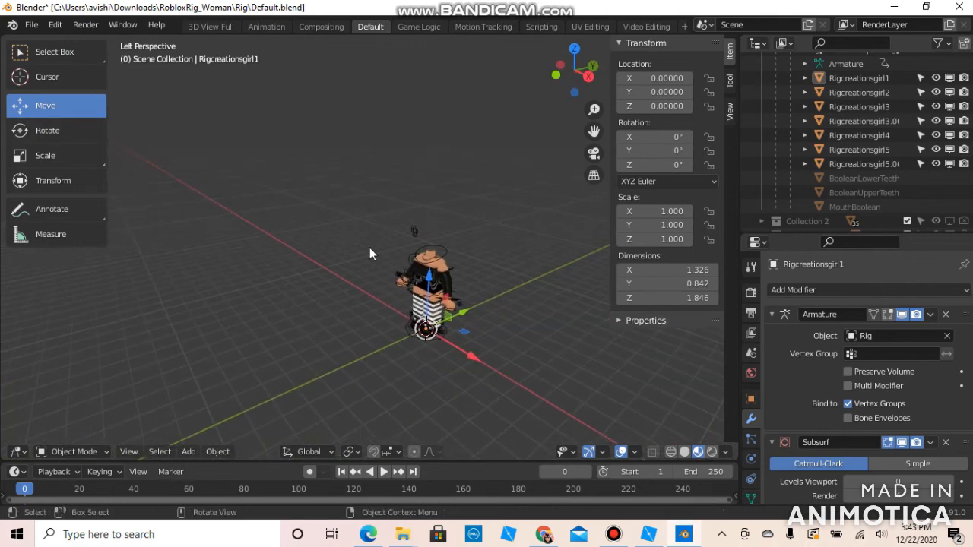
pyautogui.moveTo(458, 347); pyautogui.dragTo(339, 112)
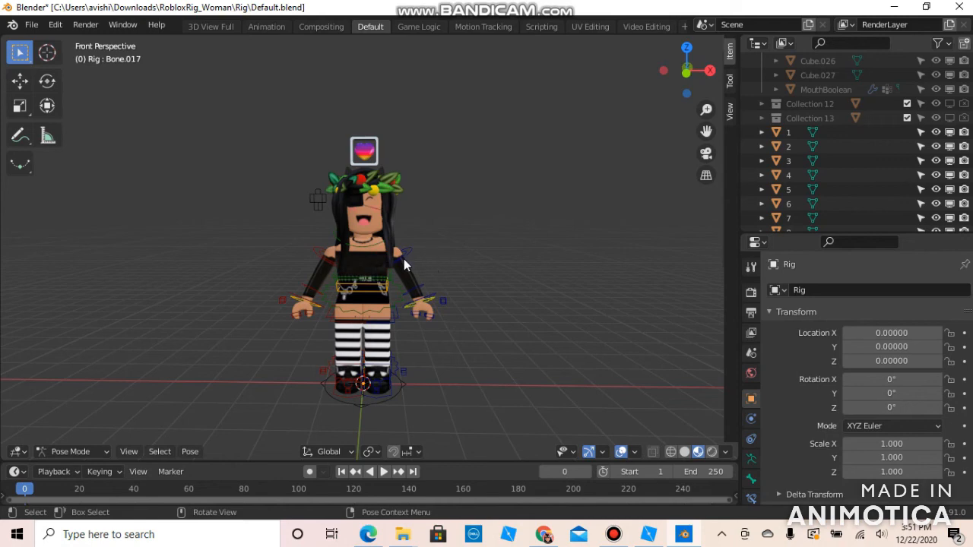
# - Try to move the upper-arm bone at the character's left shoulder outward, and undo the move
pyautogui.hotkey('shift', '`')
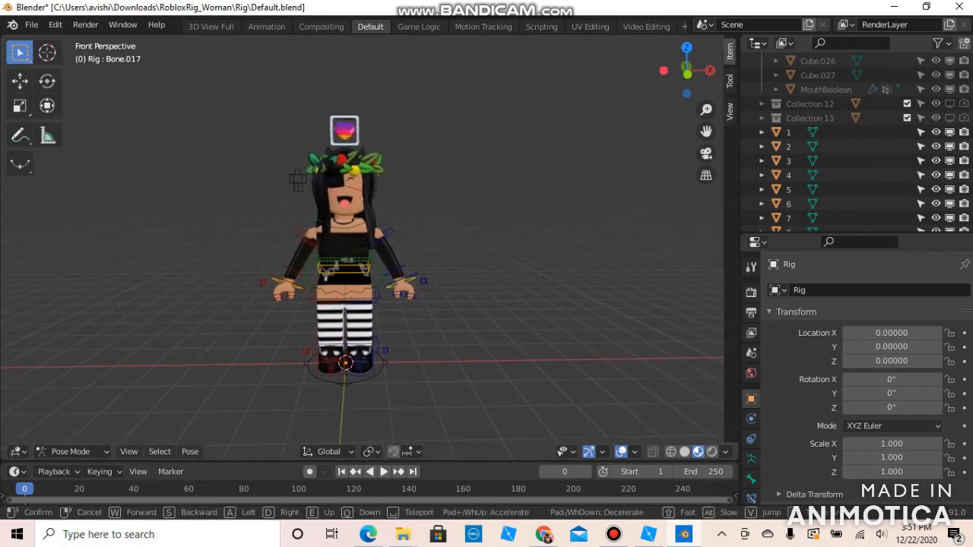
pyautogui.press('w')
pyautogui.click(369, 253)
pyautogui.click(403, 222)
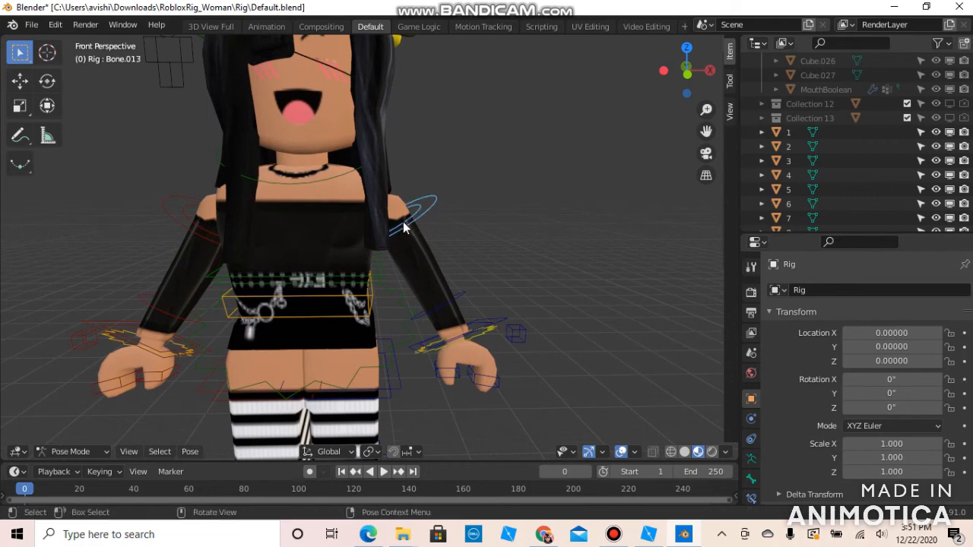
pyautogui.click(23, 83)
pyautogui.moveTo(422, 206); pyautogui.dragTo(471, 186)
pyautogui.hotkey('ctrl', 'z')
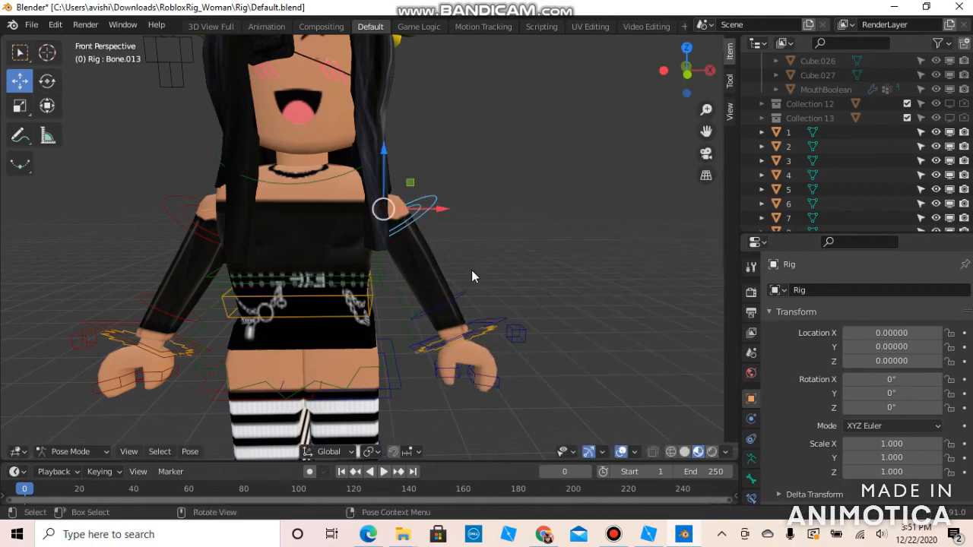
# - Rotate the character's left forearm bone about 249° around the global X axis to raise the hand
pyautogui.click(453, 299)
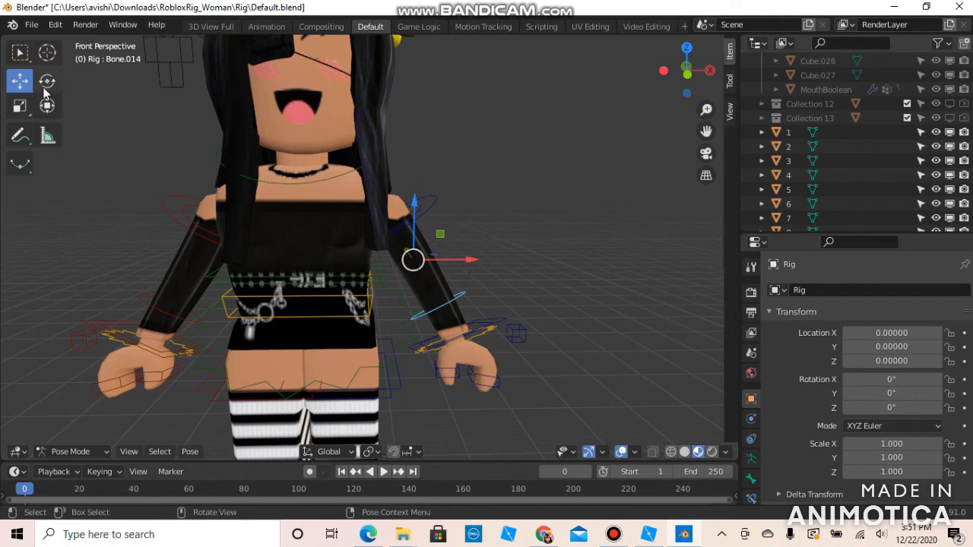
pyautogui.press('r')
pyautogui.press('x')
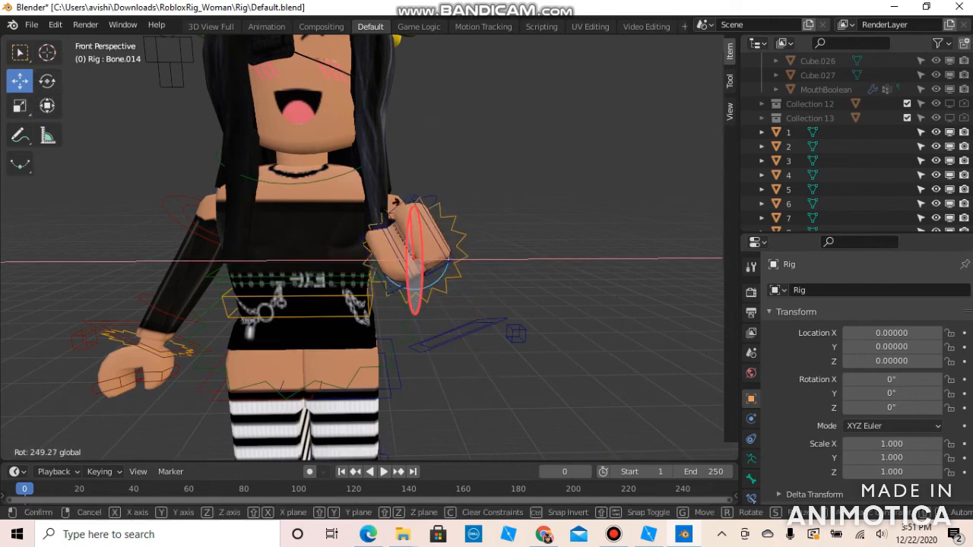
pyautogui.press('Escape')
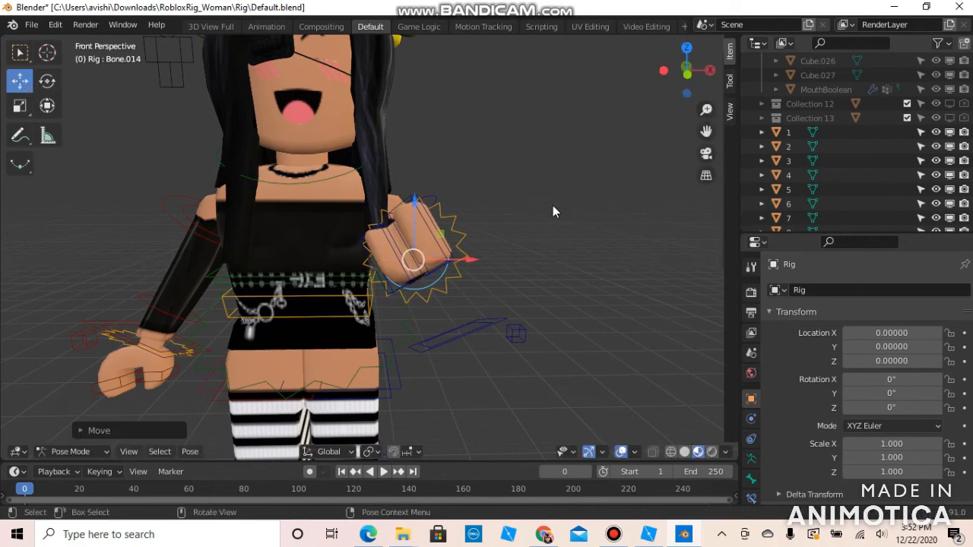
pyautogui.press('r')
pyautogui.press('x')
pyautogui.press('Escape')
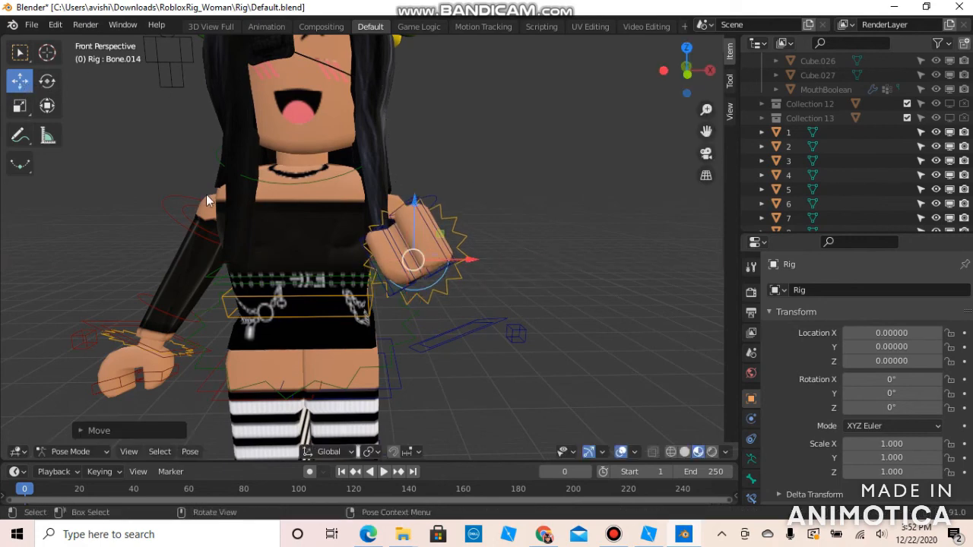
pyautogui.press('r')
pyautogui.press('z')
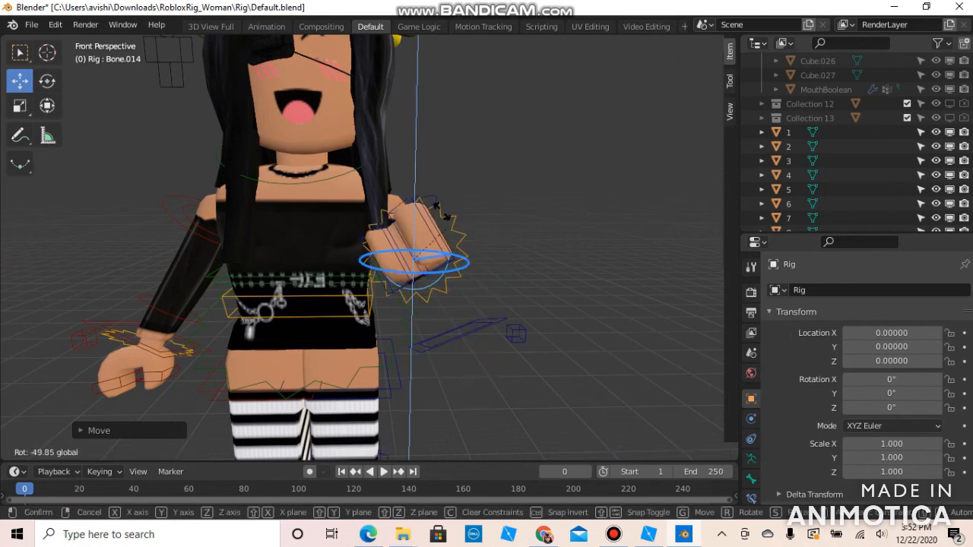
pyautogui.press('Escape')
# - Rotate the character's left hand bone about the global Y axis to tilt the hand
pyautogui.click(454, 284)
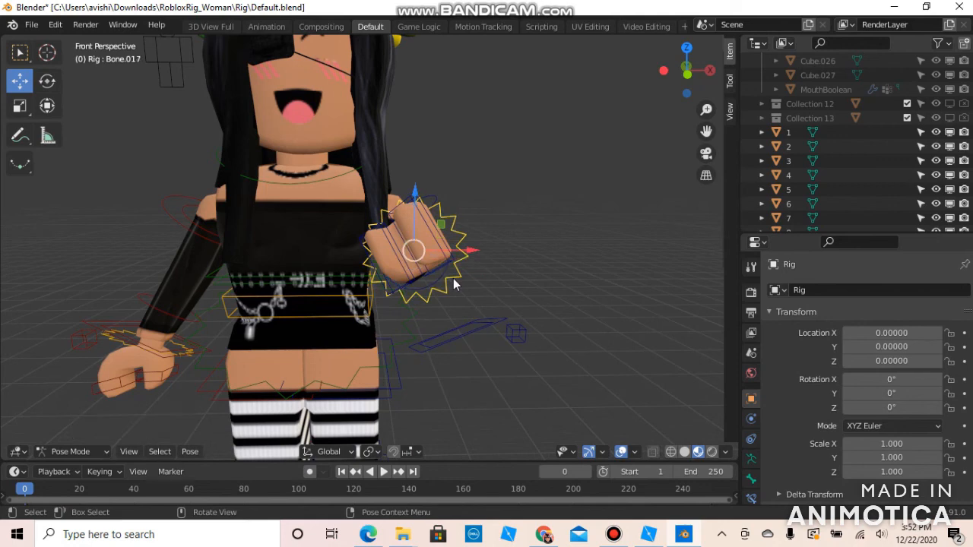
pyautogui.click(47, 80)
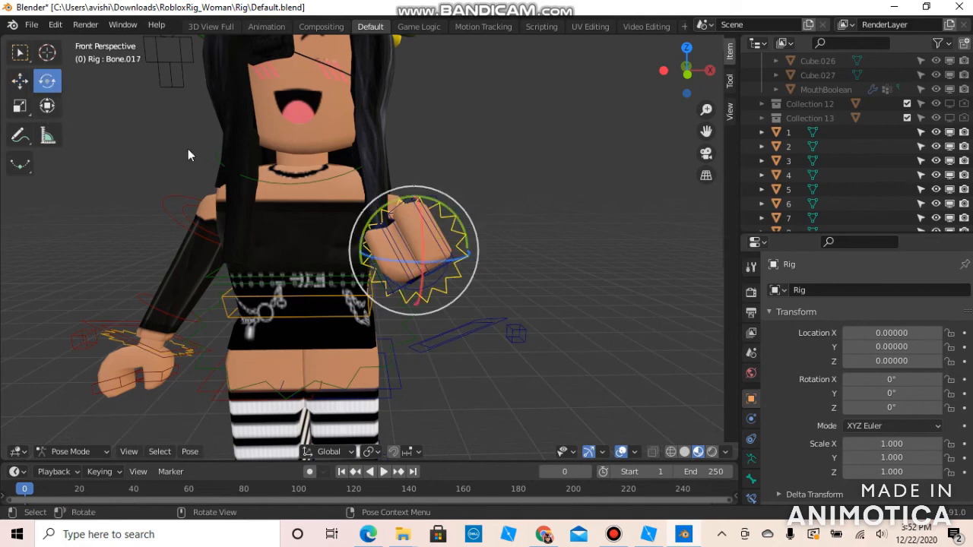
pyautogui.rightClick(461, 213)
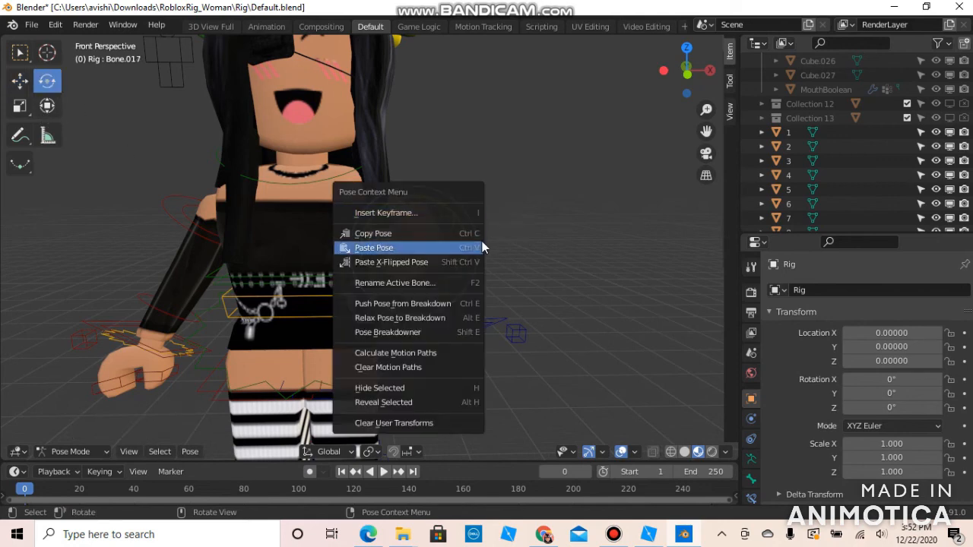
pyautogui.click(489, 213)
pyautogui.moveTo(453, 217); pyautogui.dragTo(505, 260)
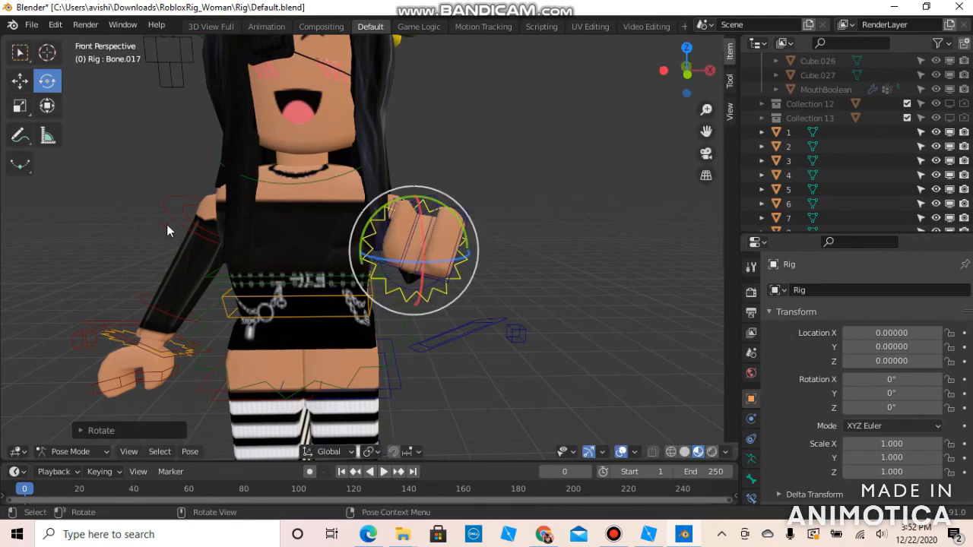
# - Rotate the upper-arm bone at the character's right shoulder to bring the arm closer to the body
pyautogui.click(180, 245)
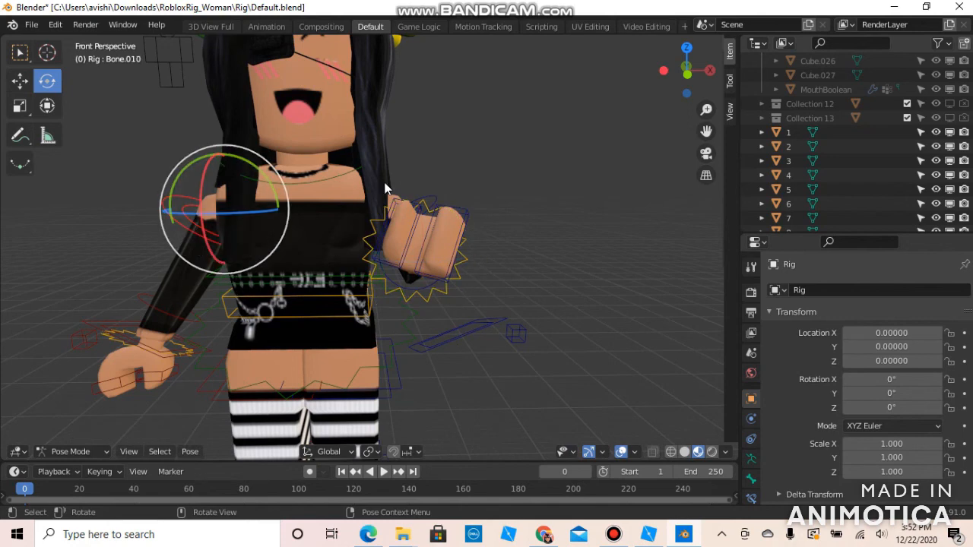
pyautogui.hotkey('shift', '`')
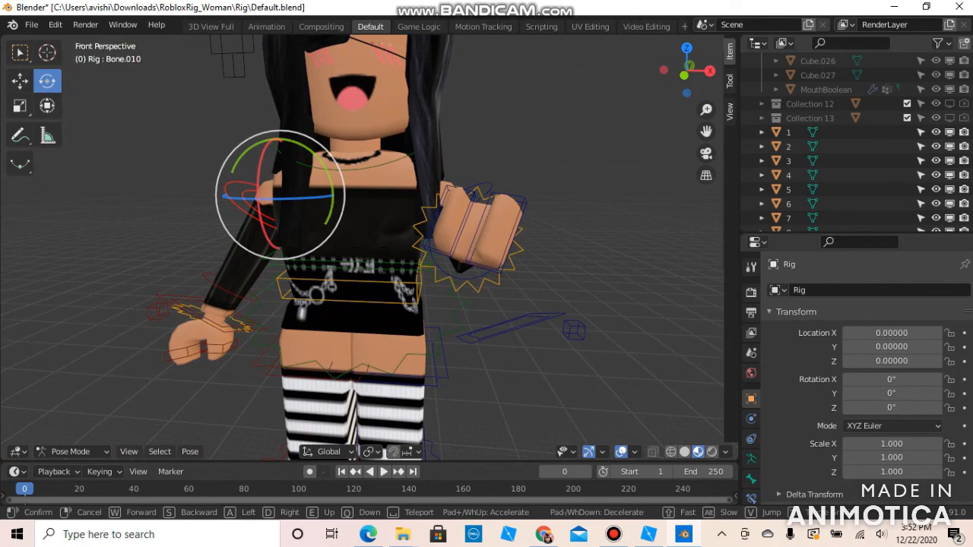
pyautogui.press('s')
pyautogui.press('d')
pyautogui.press('a')
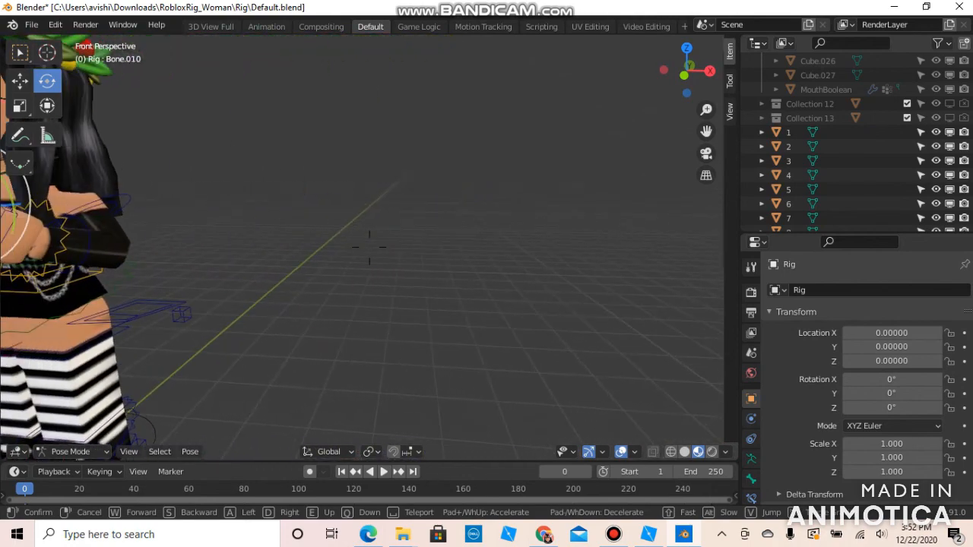
pyautogui.press('a')
pyautogui.press('w')
pyautogui.press('d')
pyautogui.press('a')
pyautogui.press('s')
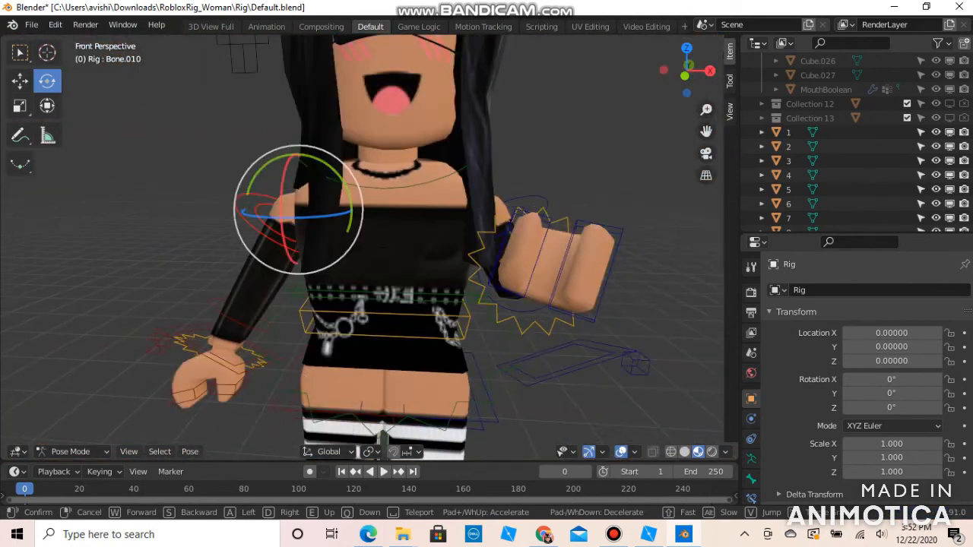
pyautogui.press('a')
pyautogui.click(369, 252)
pyautogui.rightClick(421, 215)
pyautogui.moveTo(404, 168); pyautogui.dragTo(377, 169)
pyautogui.moveTo(364, 206); pyautogui.dragTo(389, 175)
pyautogui.moveTo(399, 215); pyautogui.dragTo(360, 218)
# - Rotate the character's right forearm bone to bend the elbow and raise the hand
pyautogui.click(21, 82)
pyautogui.moveTo(428, 209); pyautogui.dragTo(401, 342)
pyautogui.click(339, 208)
pyautogui.moveTo(342, 210); pyautogui.dragTo(302, 208)
# - Rotate the character's right hand bones so the raised hand follows the line of the forearm
pyautogui.click(278, 155)
pyautogui.moveTo(275, 138); pyautogui.dragTo(260, 192)
pyautogui.click(248, 165)
pyautogui.moveTo(269, 120); pyautogui.dragTo(271, 120)
pyautogui.press('a')
pyautogui.press('d')
pyautogui.click(368, 243)
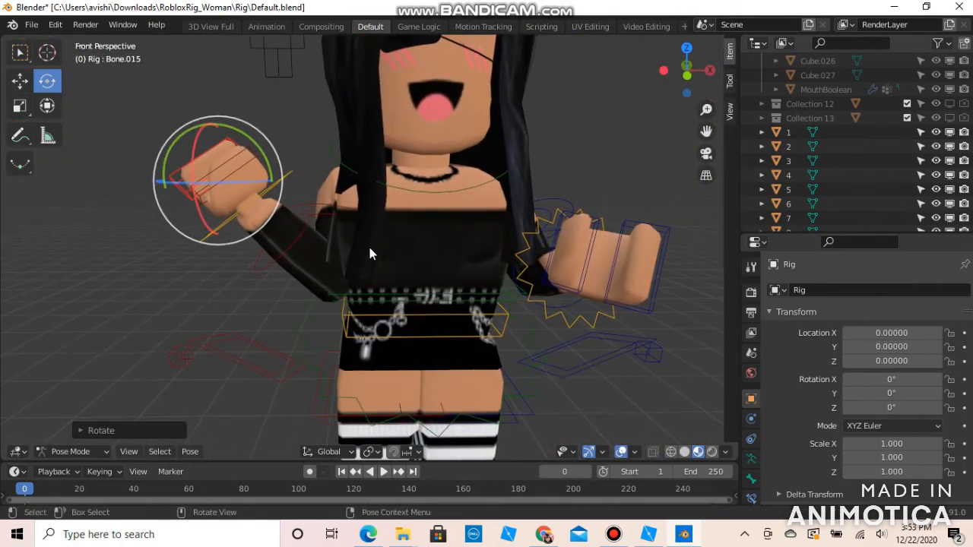
# - Rotate the character's left arm and forearm bones to bring the hand up to shoulder height
pyautogui.hotkey('shift', '`')
pyautogui.press('s')
pyautogui.press('w')
pyautogui.press('d')
pyautogui.click(368, 245)
pyautogui.click(335, 207)
pyautogui.rightClick(331, 203)
pyautogui.moveTo(298, 154); pyautogui.dragTo(18, 439)
pyautogui.click(384, 191)
pyautogui.moveTo(370, 126); pyautogui.dragTo(465, 164)
# - Try to rotate a bone of the character's left arm, and undo the rotation
pyautogui.hotkey('shift', '`')
pyautogui.press('w')
pyautogui.press('s')
pyautogui.press('a')
pyautogui.press('w')
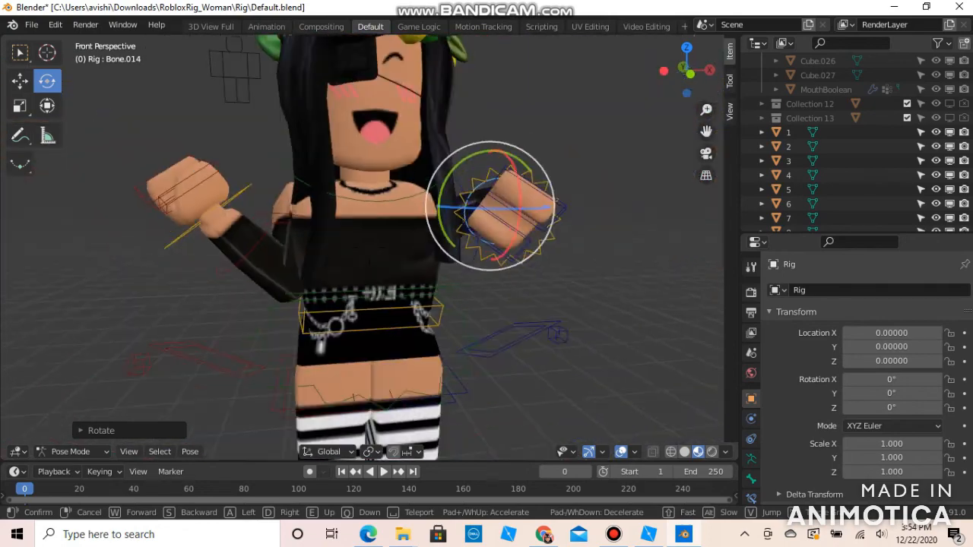
pyautogui.click(654, 133)
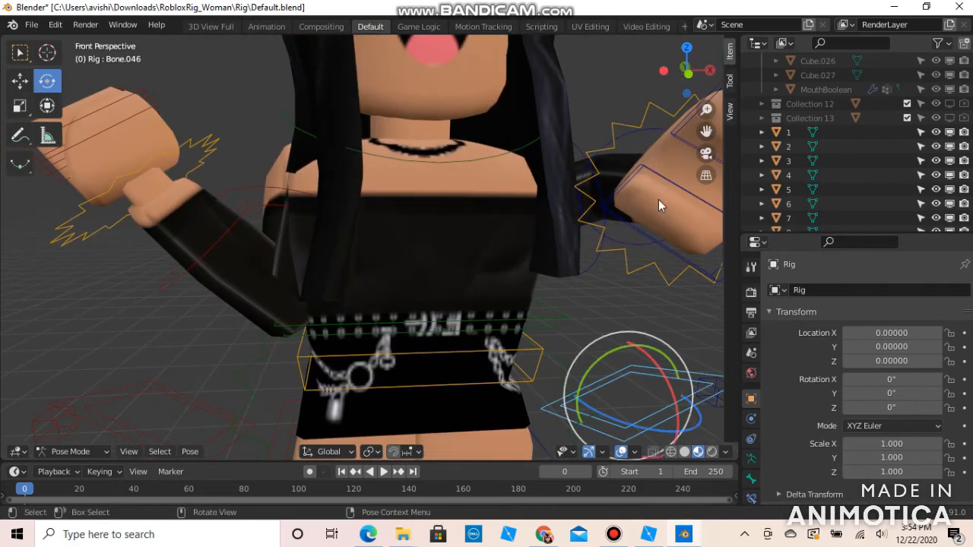
pyautogui.rightClick(626, 130)
pyautogui.click(642, 144)
pyautogui.moveTo(637, 134); pyautogui.dragTo(606, 326)
pyautogui.hotkey('ctrl', 'z')
pyautogui.hotkey('ctrl', 'z')
# - Rotate the character's left forearm bone, and turn the left hand bone to match it
pyautogui.click(596, 180)
pyautogui.moveTo(562, 178); pyautogui.dragTo(659, 454)
pyautogui.click(637, 91)
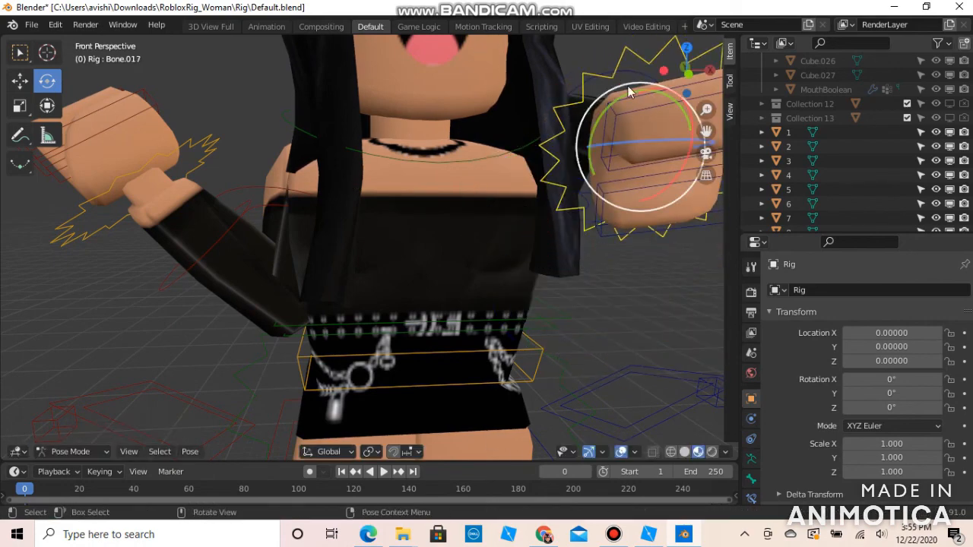
pyautogui.moveTo(662, 93); pyautogui.dragTo(598, 98)
# - Raise the character's left arm beside the head by rotating its arm and hand bones
pyautogui.hotkey('shift', '`')
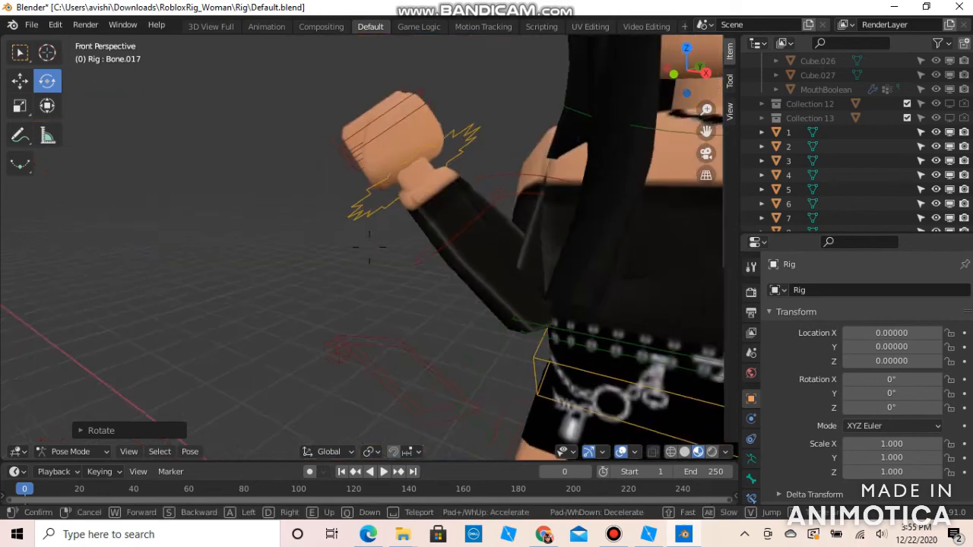
pyautogui.click(445, 354)
pyautogui.click(360, 276)
pyautogui.moveTo(439, 230); pyautogui.dragTo(487, 137)
pyautogui.click(488, 135)
pyautogui.moveTo(481, 100); pyautogui.dragTo(488, 68)
pyautogui.moveTo(394, 94); pyautogui.dragTo(426, 134)
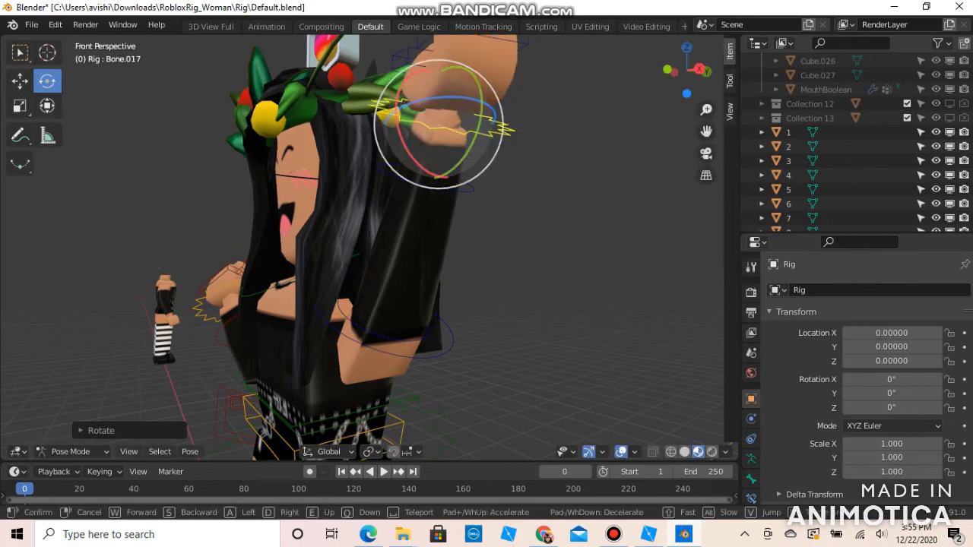
pyautogui.press('a')
pyautogui.press('s')
pyautogui.press('w')
pyautogui.click(370, 253)
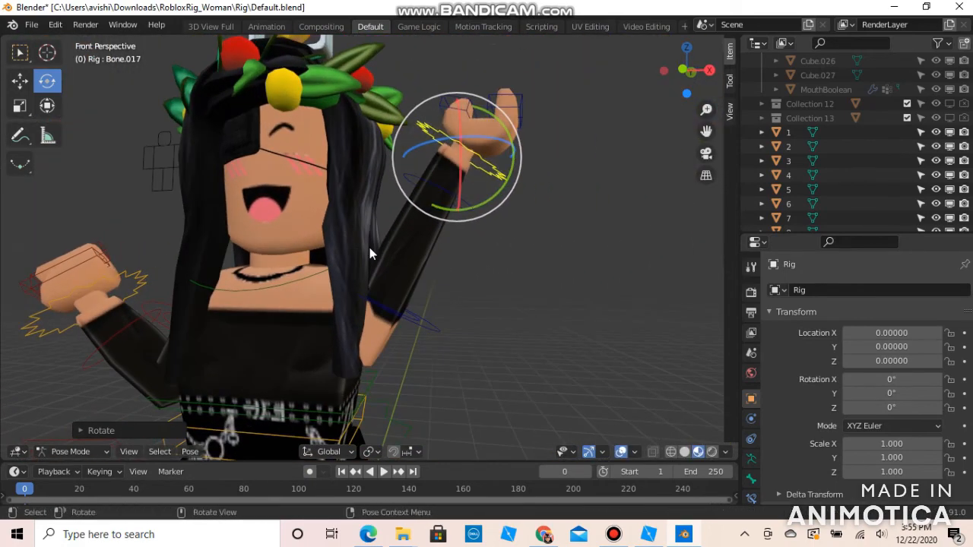
# - Rotate the finger and thumb bones of the character's raised left hand, and adjust the wrist tilt
pyautogui.click(515, 102)
pyautogui.click(521, 105)
pyautogui.moveTo(509, 74); pyautogui.dragTo(483, 75)
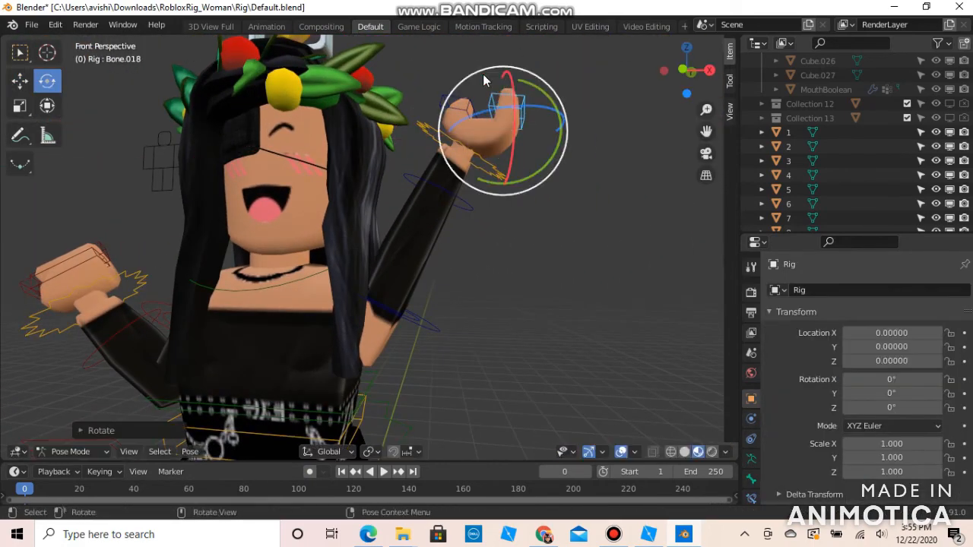
pyautogui.rightClick(545, 95)
pyautogui.moveTo(544, 94); pyautogui.dragTo(564, 121)
pyautogui.click(447, 119)
pyautogui.moveTo(484, 84); pyautogui.dragTo(406, 59)
pyautogui.click(490, 177)
pyautogui.moveTo(462, 145); pyautogui.dragTo(491, 126)
# - Rotate the character's right thigh bone to swing the leg backward
pyautogui.hotkey('shift', '`')
pyautogui.press('s')
pyautogui.press('w')
pyautogui.click(365, 237)
pyautogui.moveTo(356, 248); pyautogui.dragTo(384, 308)
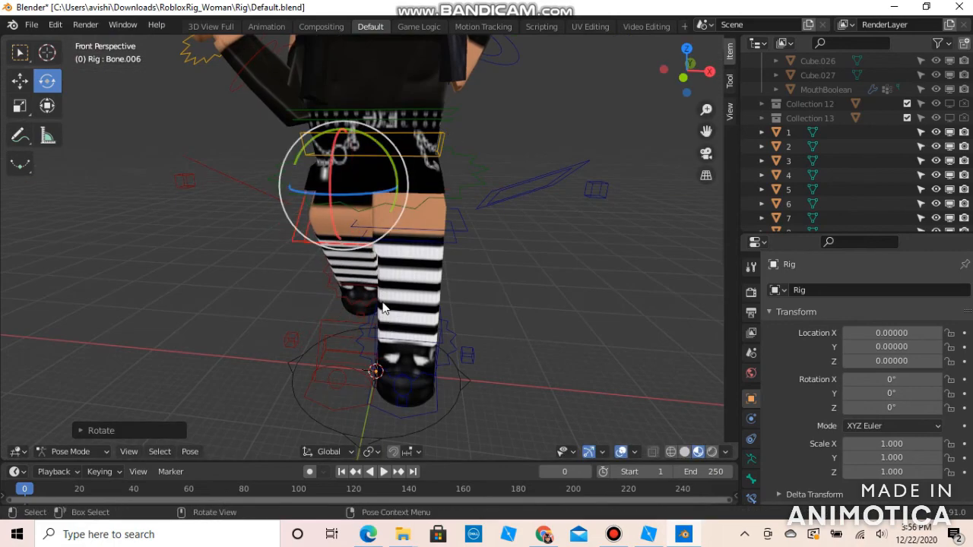
# - Rotate the character's right lower-leg bone to bend the knee and lift the foot behind the body
pyautogui.hotkey('shift', '`')
pyautogui.press('w')
pyautogui.click(373, 210)
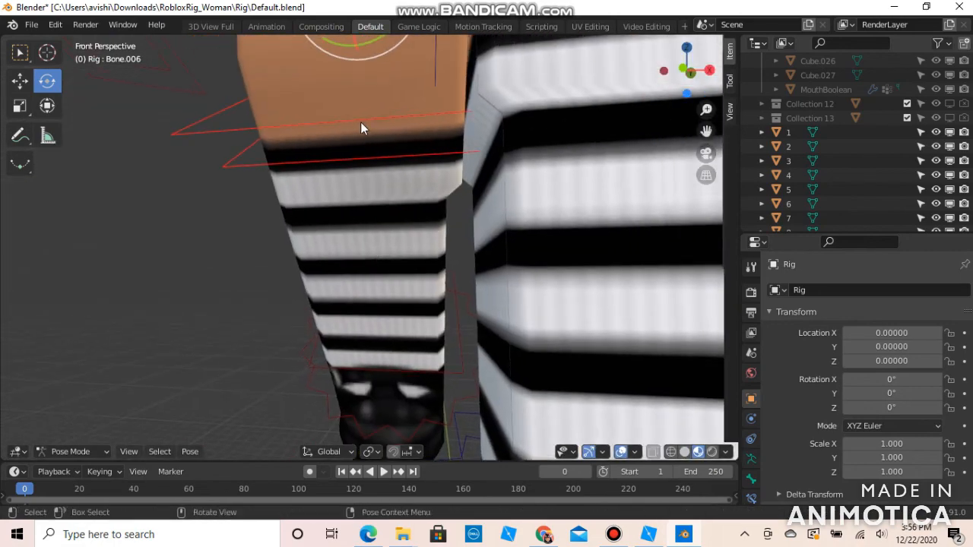
pyautogui.click(230, 128)
pyautogui.scroll(2, 230, 128)
pyautogui.scroll(-2, 230, 128)
pyautogui.hotkey('shift', '`')
pyautogui.press('s')
pyautogui.click(234, 293)
pyautogui.moveTo(294, 217); pyautogui.dragTo(334, 383)
# - Rotate the character's left thigh bone slightly, undoing the first attempt
pyautogui.click(424, 268)
pyautogui.click(417, 262)
pyautogui.hotkey('ctrl', 'z')
pyautogui.moveTo(404, 221); pyautogui.dragTo(439, 216)
# - Rotate the character's left lower-leg bone backward to bend the knee
pyautogui.hotkey('shift', '`')
pyautogui.press('s')
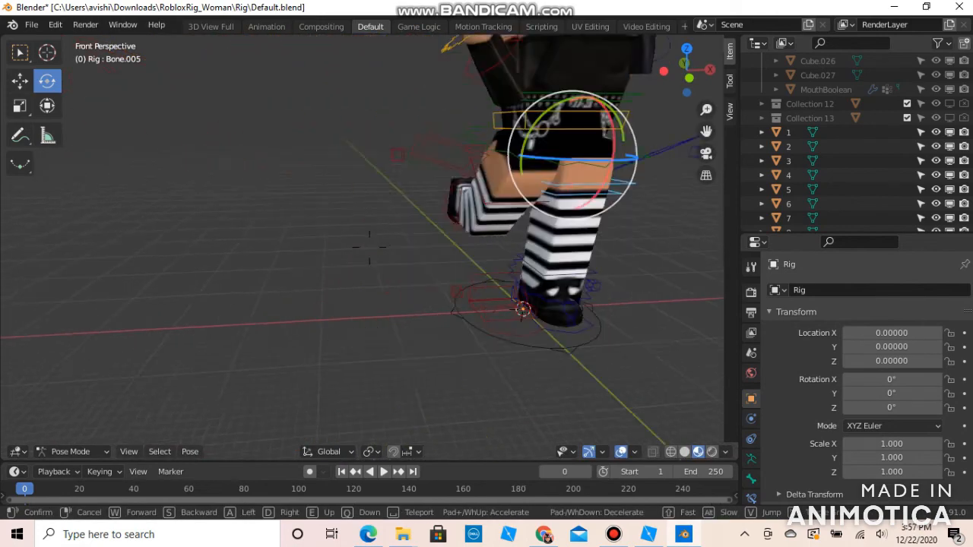
pyautogui.press('a')
pyautogui.press('w')
pyautogui.press('s')
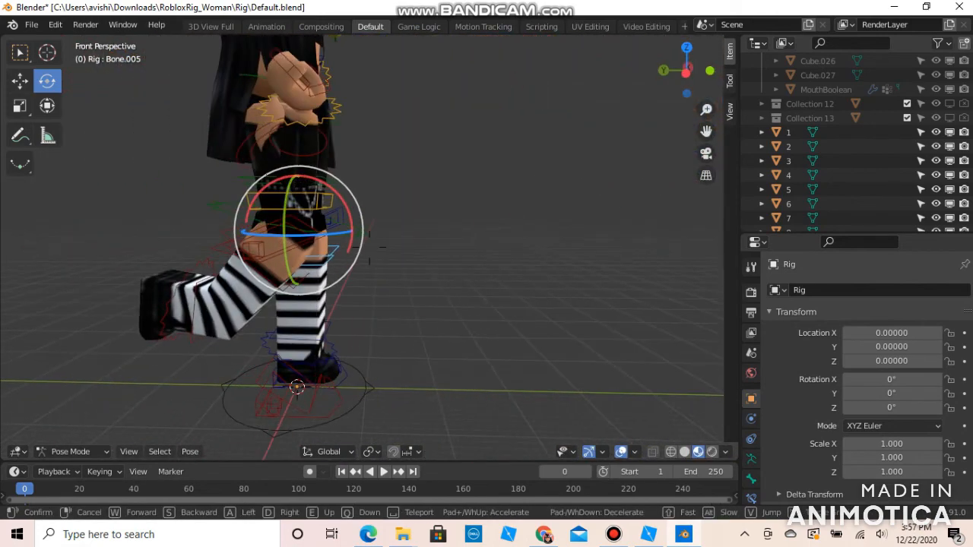
pyautogui.press('w')
pyautogui.click(369, 247)
pyautogui.click(378, 264)
pyautogui.moveTo(377, 247); pyautogui.dragTo(363, 289)
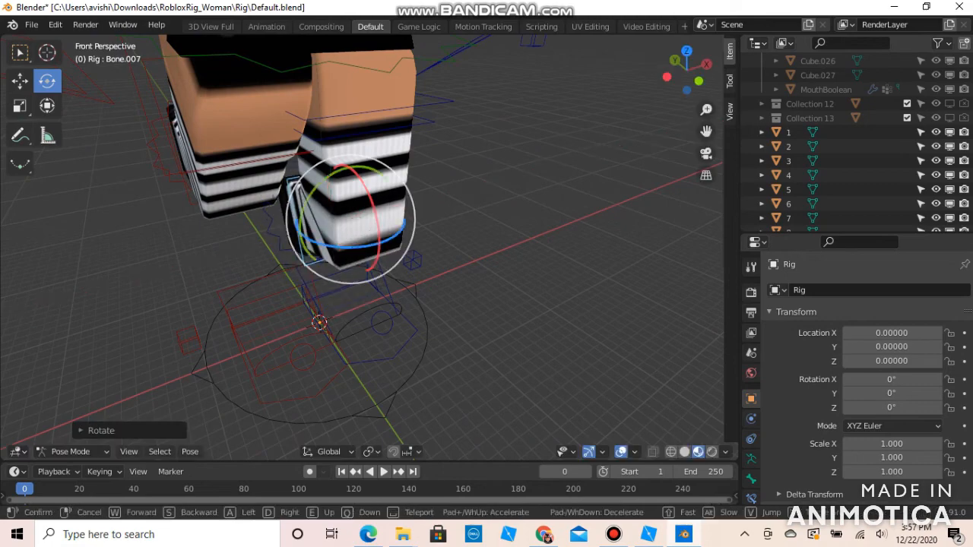
# - Try to twist the character's left lower-leg bone about the global Z axis, and undo the twist
pyautogui.hotkey('shift', '`')
pyautogui.press('a')
pyautogui.press('s')
pyautogui.click(372, 251)
pyautogui.rightClick(391, 316)
pyautogui.moveTo(405, 316); pyautogui.dragTo(441, 320)
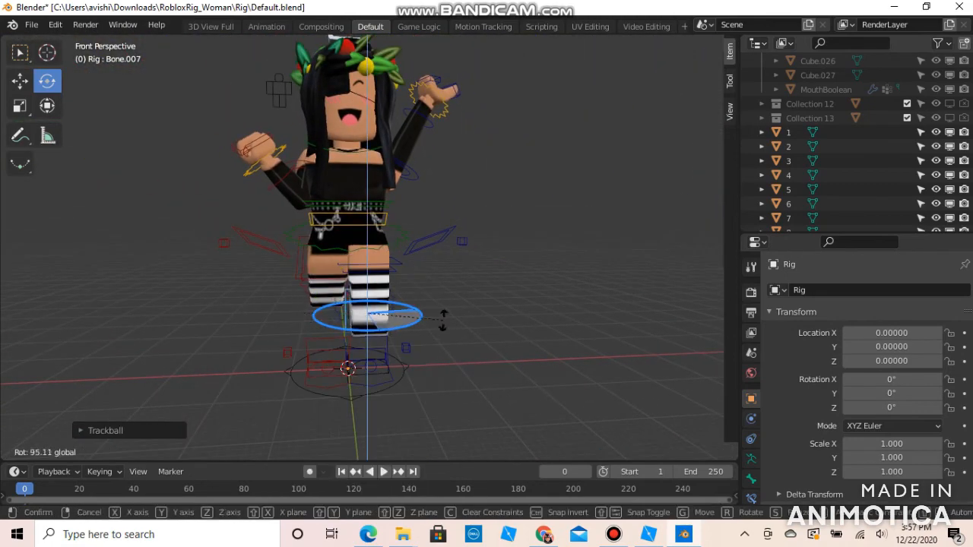
pyautogui.moveTo(328, 317); pyautogui.dragTo(386, 339)
pyautogui.hotkey('ctrl', 'z')
# - Rotate the character's right thigh bone so the bent leg turns outward
pyautogui.hotkey('shift', '`')
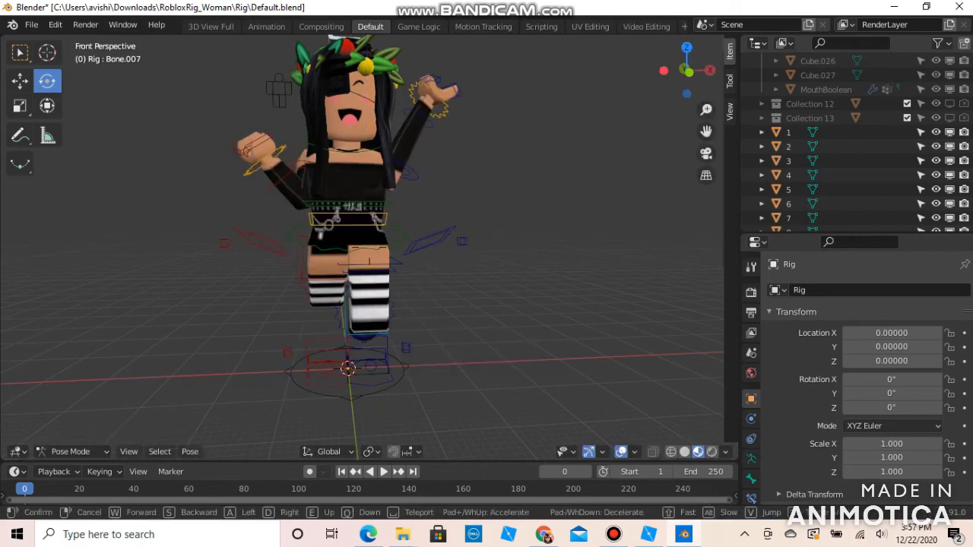
pyautogui.press('a')
pyautogui.press('w')
pyautogui.click(370, 247)
pyautogui.click(419, 193)
pyautogui.moveTo(425, 203); pyautogui.dragTo(463, 200)
pyautogui.hotkey('shift', '`')
pyautogui.press('s')
pyautogui.press('d')
pyautogui.click(461, 225)
pyautogui.press('a')
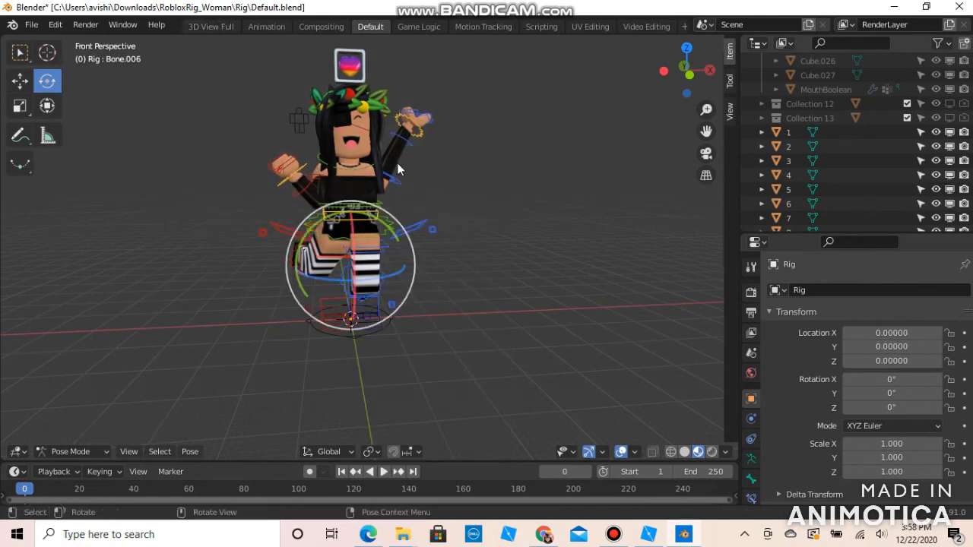
pyautogui.click(471, 309)
pyautogui.scroll(7, 817, 105)
pyautogui.moveTo(516, 304); pyautogui.dragTo(205, 46)
pyautogui.click(289, 66)
pyautogui.moveTo(296, 68); pyautogui.dragTo(461, 161)
pyautogui.click(268, 27)
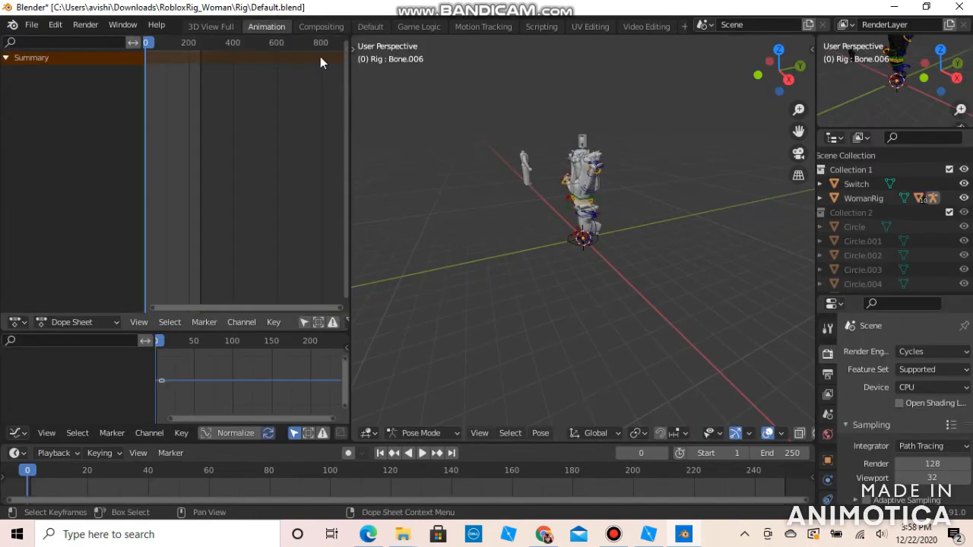
pyautogui.click(213, 27)
pyautogui.click(259, 27)
pyautogui.click(225, 27)
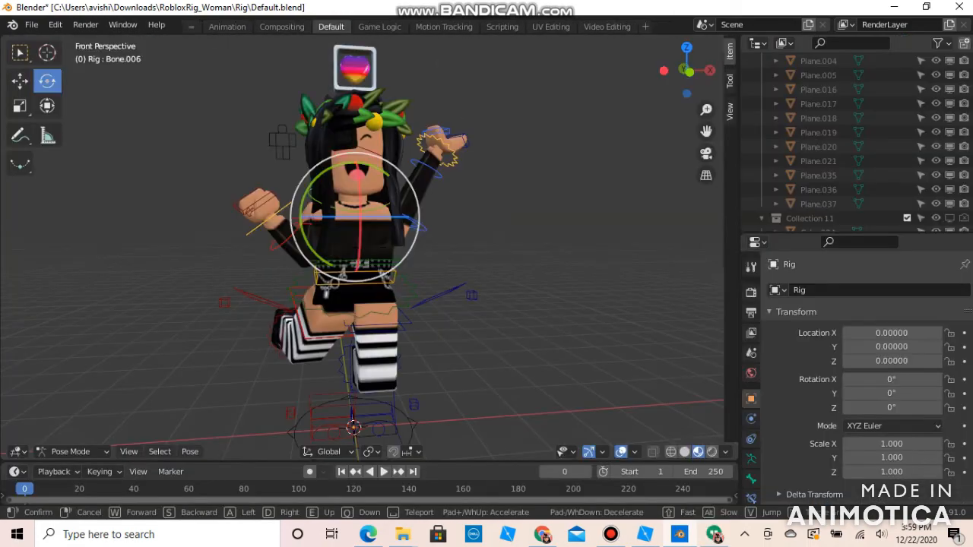
# - Examine the whole posed character from the front at different distances
pyautogui.keyDown('shift'); pyautogui.moveTo(380, 235); pyautogui.dragTo(423, 236, button='middle'); pyautogui.keyUp('shift')
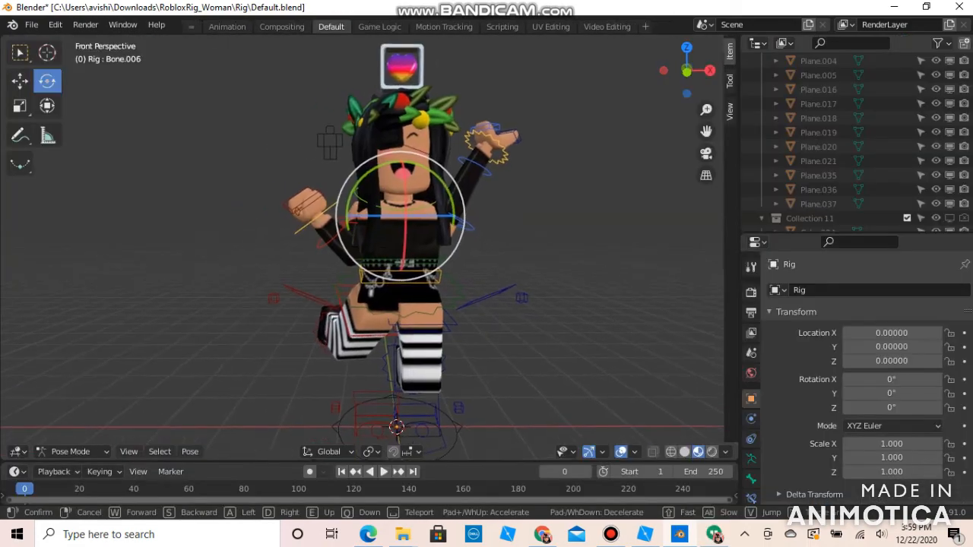
pyautogui.click(563, 289)
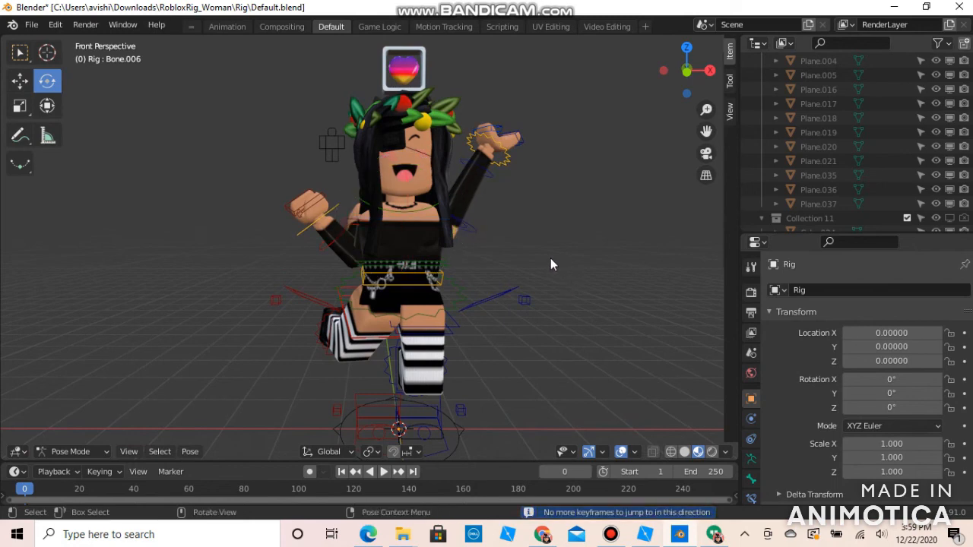
pyautogui.rightClick(336, 42)
pyautogui.moveTo(452, 134); pyautogui.dragTo(455, 137)
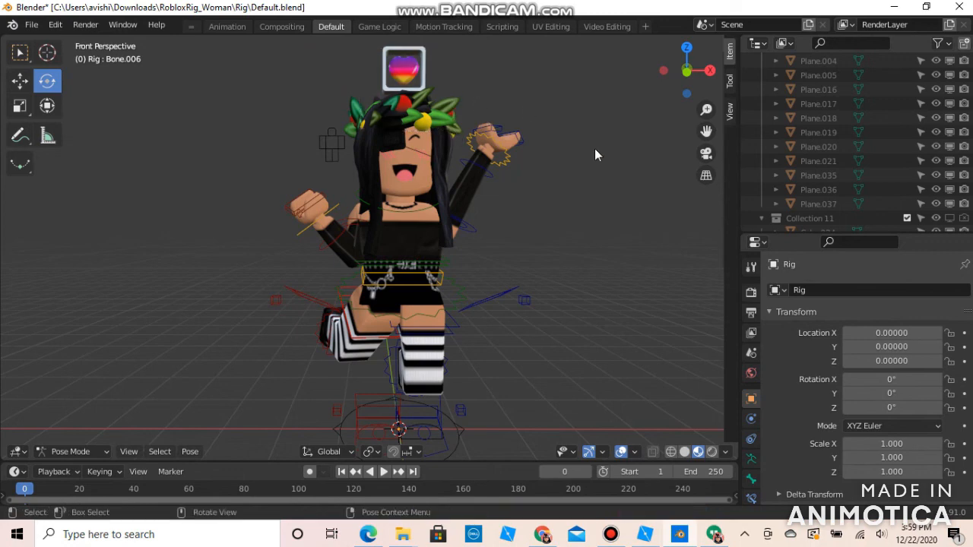
pyautogui.press('s')
pyautogui.press('w')
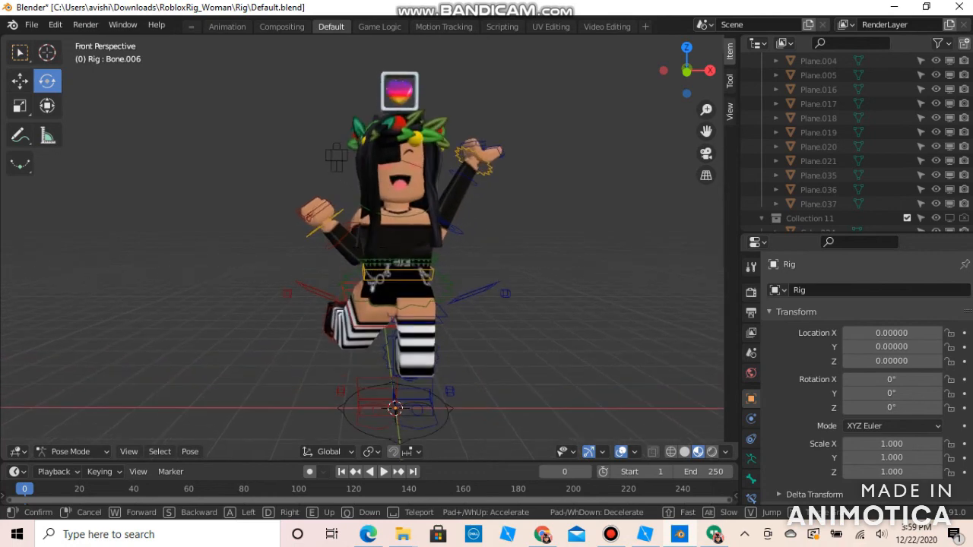
pyautogui.press('d')
pyautogui.press('s')
pyautogui.press('a')
pyautogui.press('w')
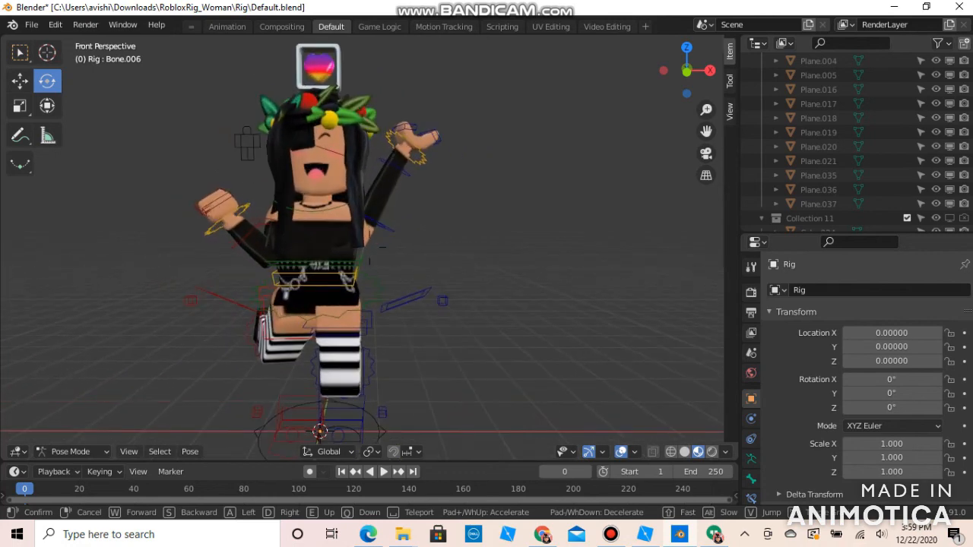
pyautogui.click(369, 247)
# - Try to rotate the character's right upper-arm bone about the global X axis
pyautogui.click(274, 207)
pyautogui.moveTo(271, 182); pyautogui.dragTo(263, 165)
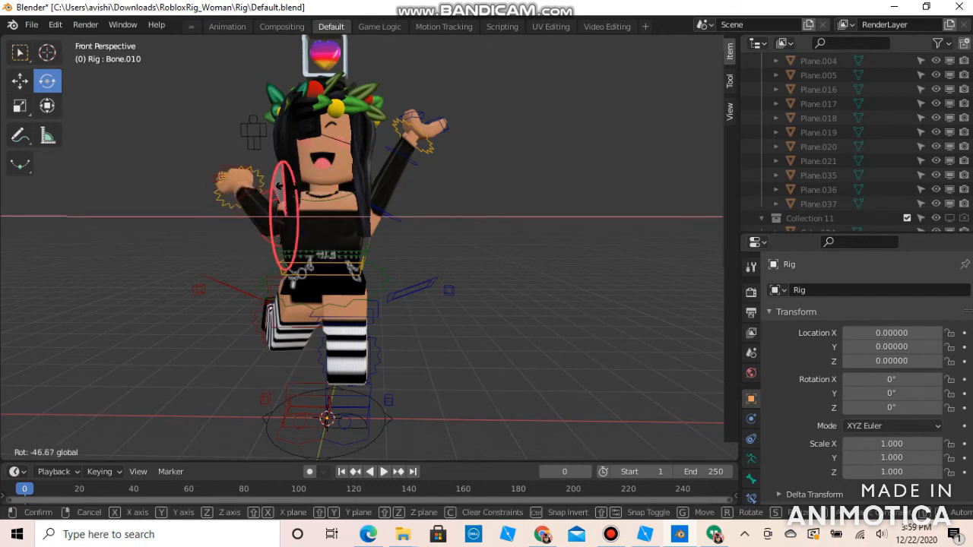
pyautogui.moveTo(262, 166); pyautogui.dragTo(390, 135)
# - Try to rotate the control bone beside the character's left hip about the global X axis, and undo it
pyautogui.click(403, 340)
pyautogui.click(373, 376)
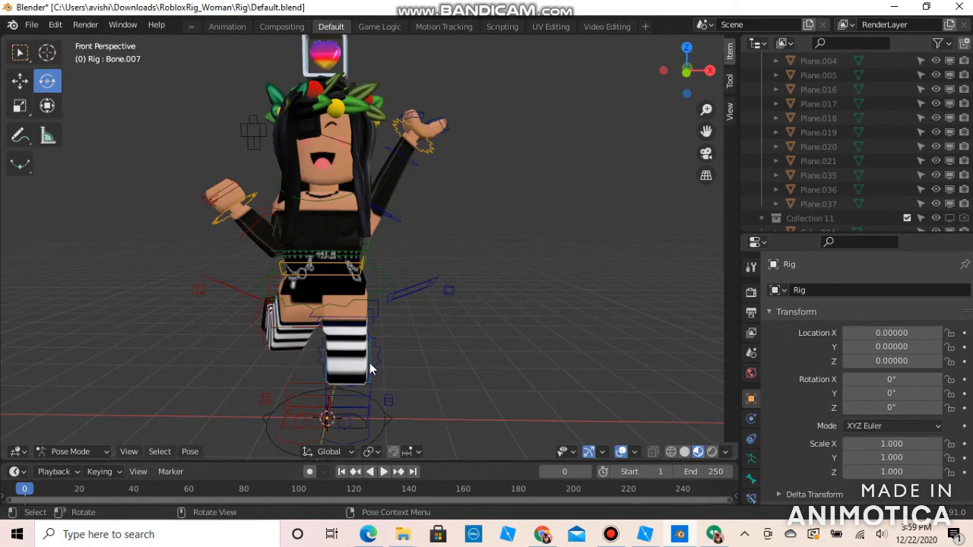
pyautogui.click(405, 289)
pyautogui.moveTo(410, 255); pyautogui.dragTo(407, 199)
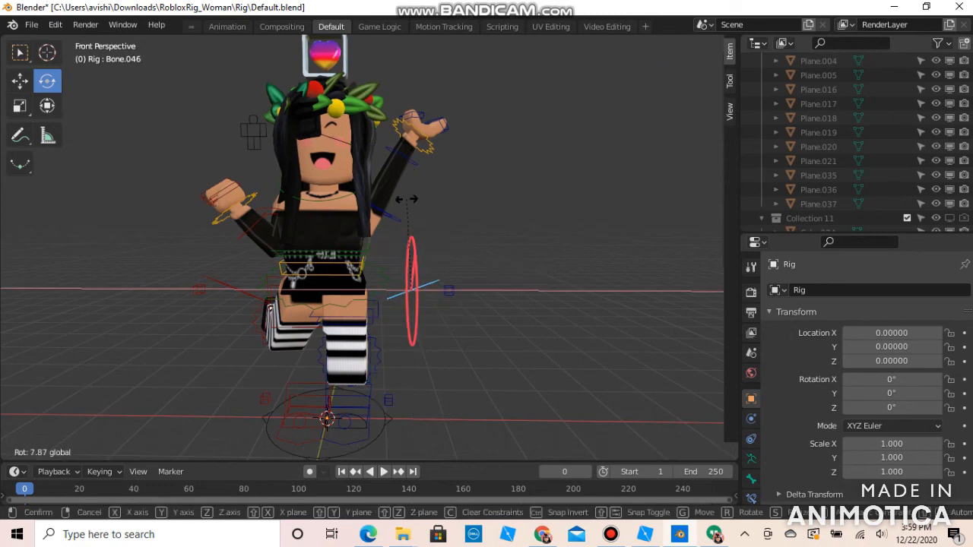
pyautogui.moveTo(502, 219); pyautogui.dragTo(355, 431)
pyautogui.hotkey('ctrl', 'z')
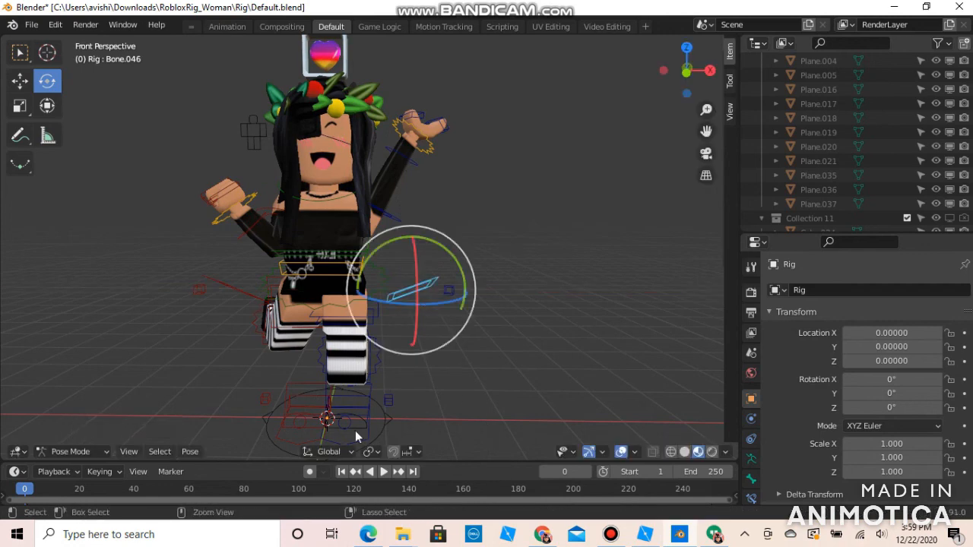
# - Try to rotate the control bone beneath the character's left foot about the global X axis
pyautogui.hotkey('shift', '1')
pyautogui.hotkey('ctrl', 'z')
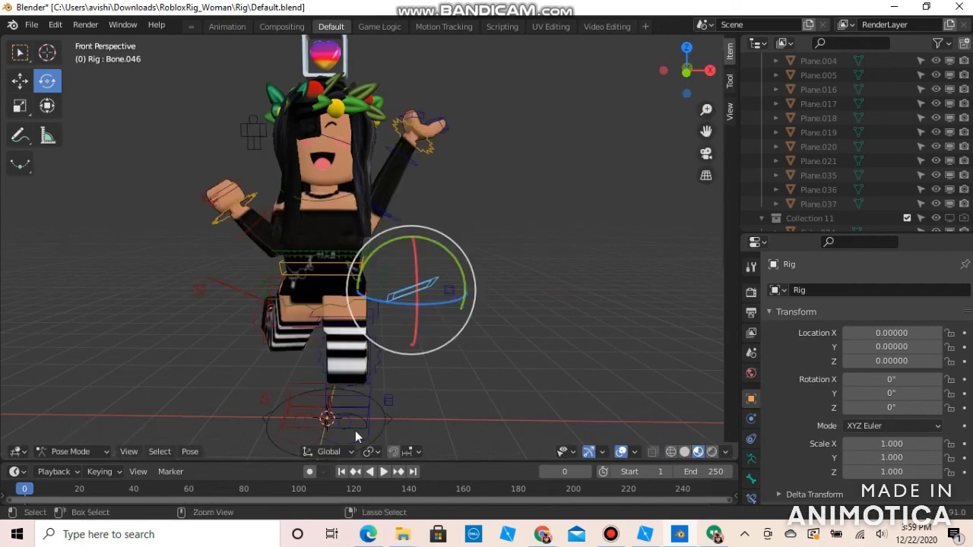
pyautogui.hotkey('shift', '`')
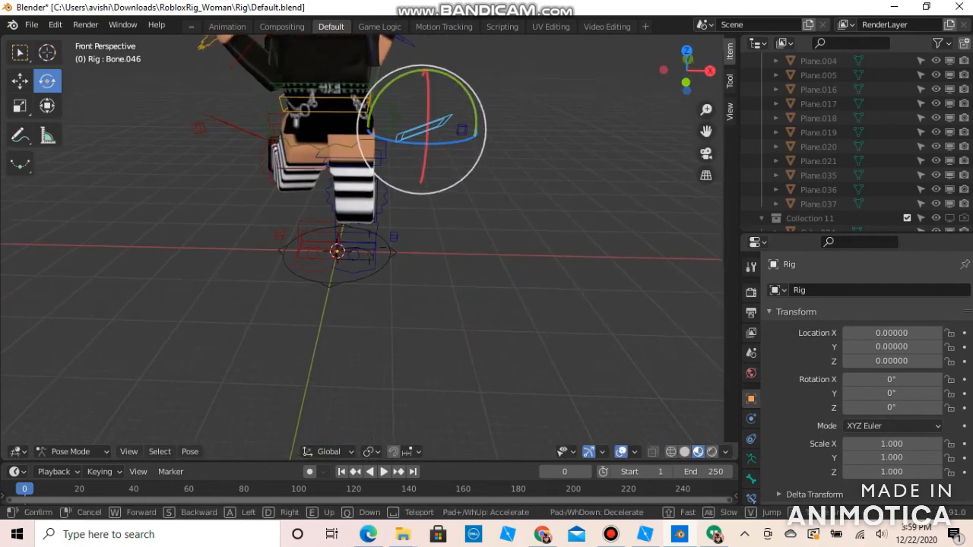
pyautogui.press('w')
pyautogui.press('a')
pyautogui.click(370, 248)
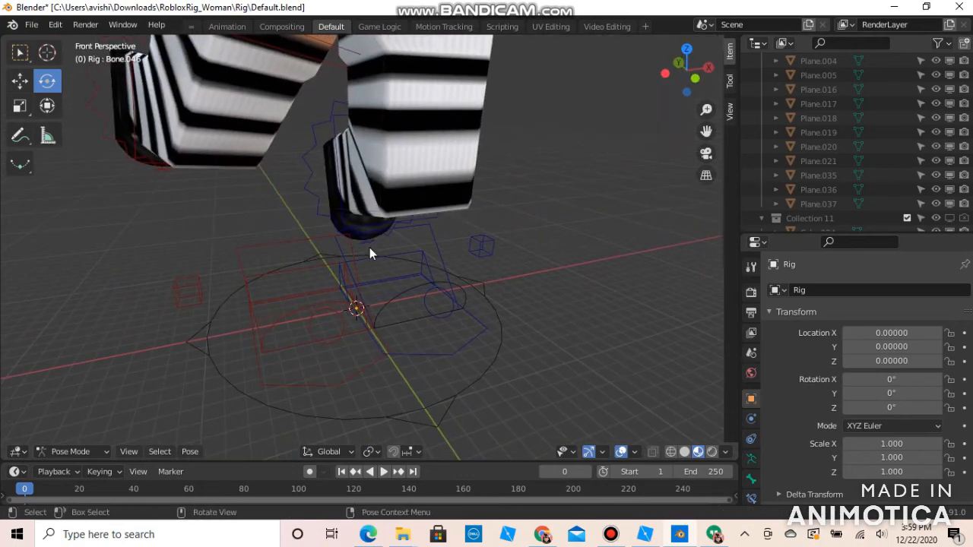
pyautogui.click(351, 238)
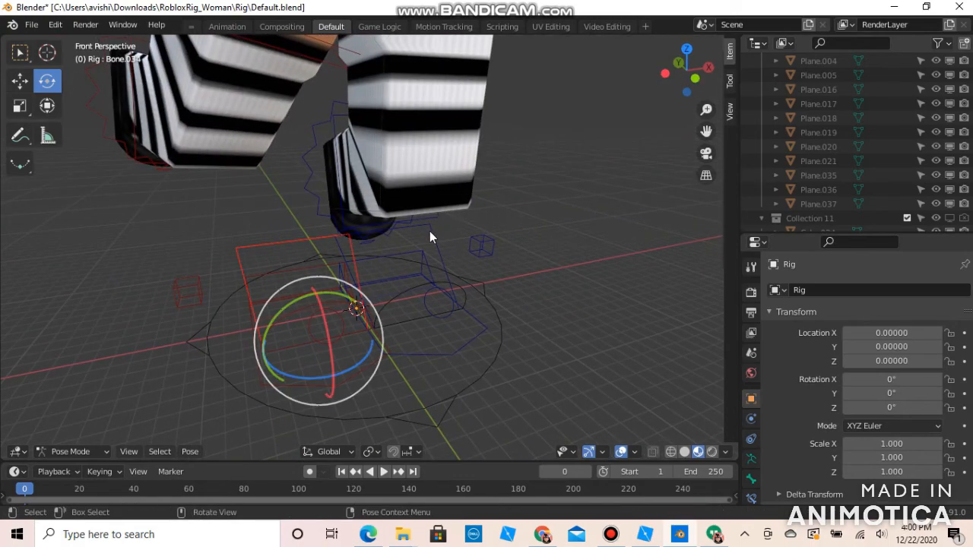
pyautogui.click(432, 234)
pyautogui.moveTo(442, 313); pyautogui.dragTo(282, 342)
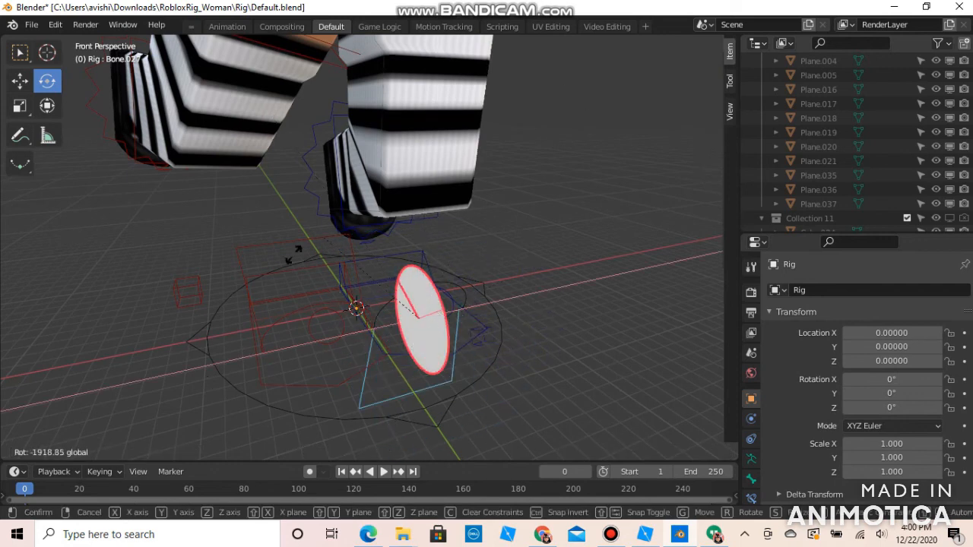
pyautogui.moveTo(512, 339); pyautogui.dragTo(482, 351)
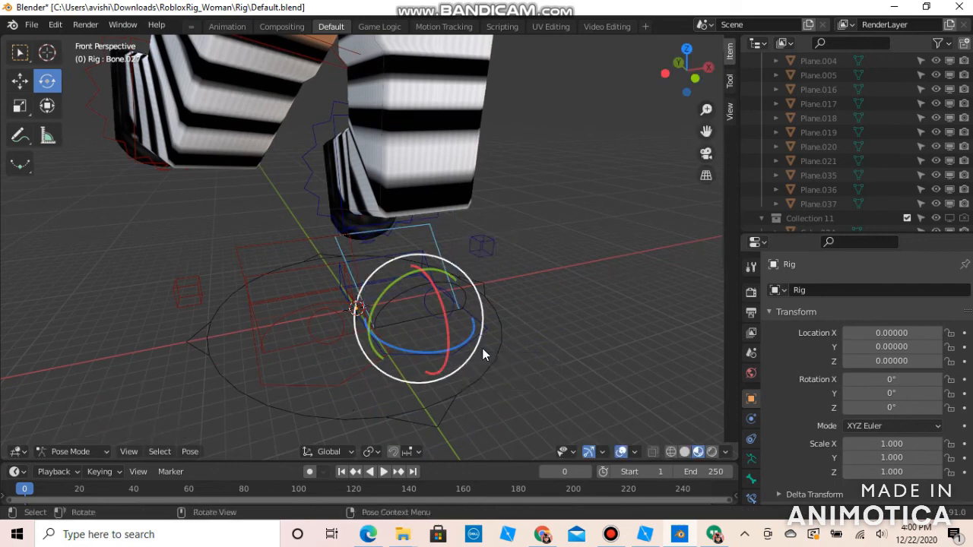
# - Rotate the character's left lower-leg bone about the global X axis so the folded-back foot comes down to the ground
pyautogui.click(430, 223)
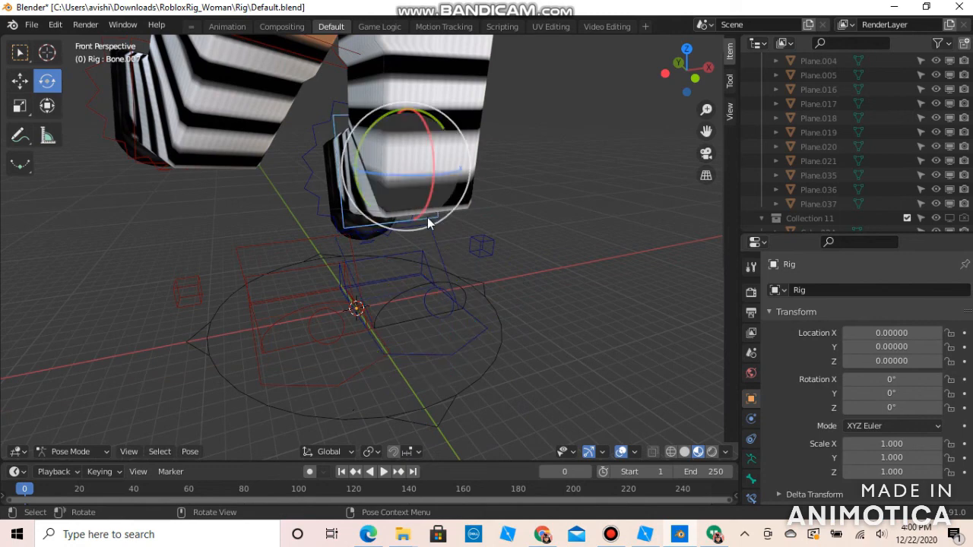
pyautogui.rightClick(437, 149)
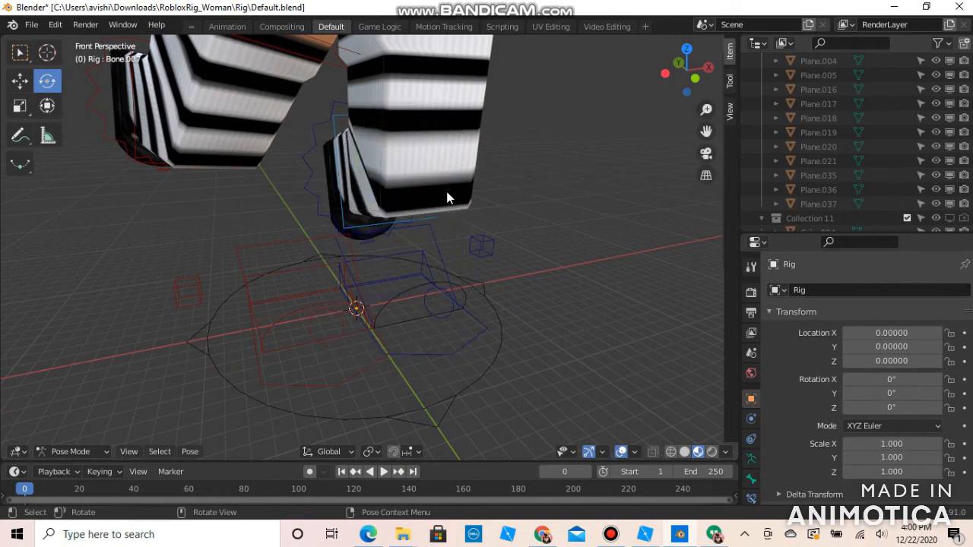
pyautogui.moveTo(434, 168); pyautogui.dragTo(344, 149)
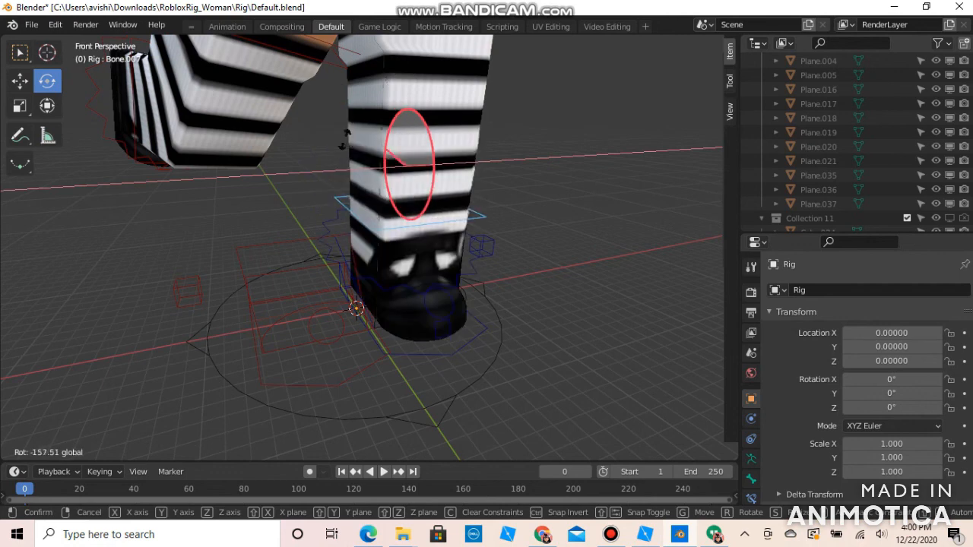
pyautogui.moveTo(378, 193); pyautogui.dragTo(395, 203)
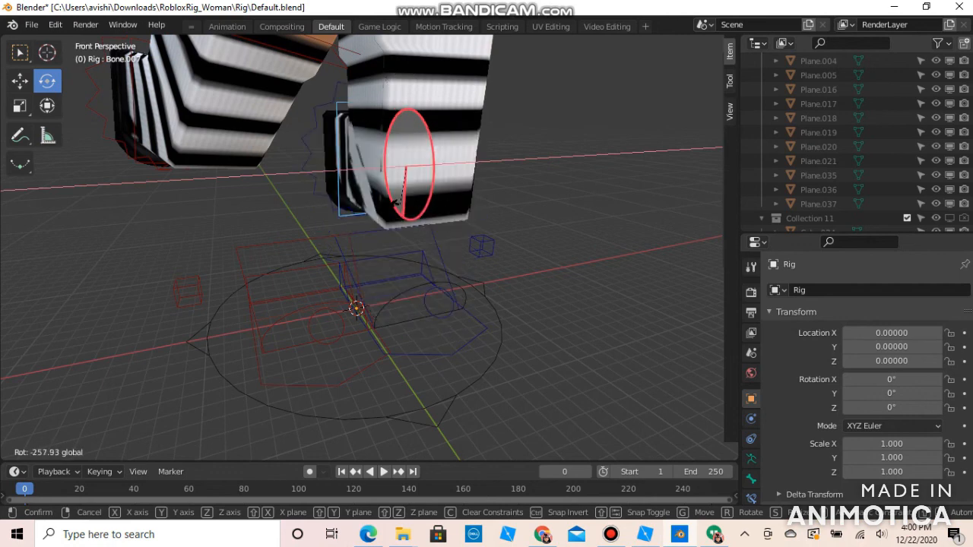
pyautogui.moveTo(445, 175); pyautogui.dragTo(434, 142)
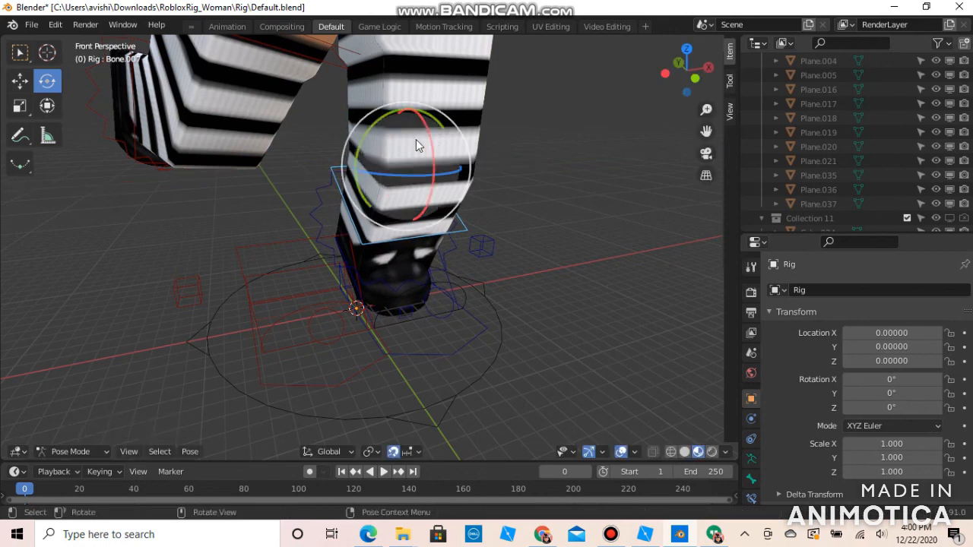
pyautogui.hotkey('ctrl', 'z')
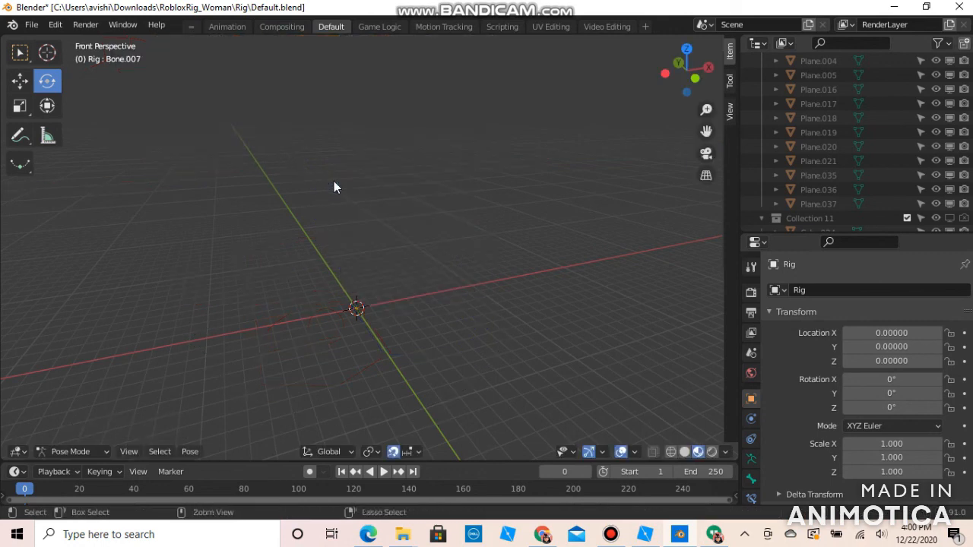
# - Rotate the character's left ankle bone about the global X axis to adjust the tilt of the foot
pyautogui.hotkey('shift', '`')
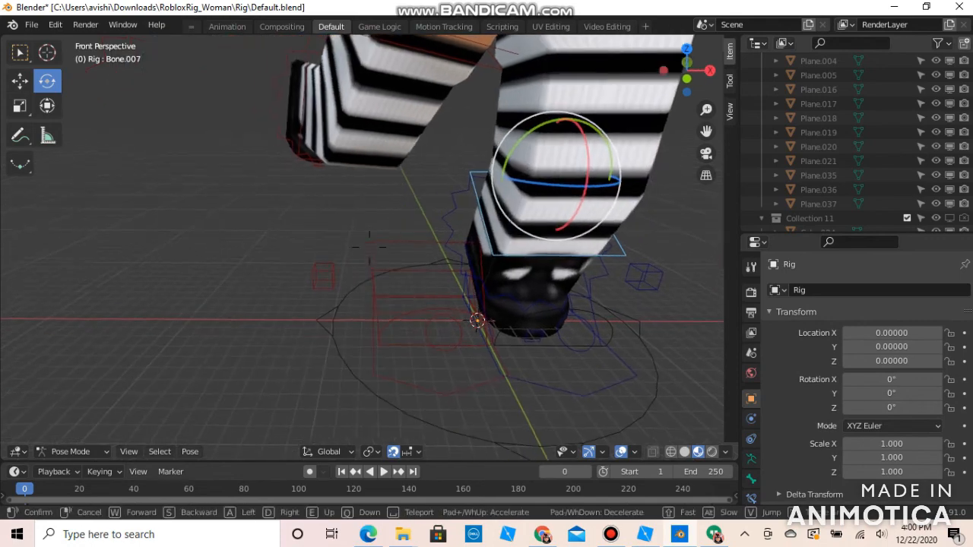
pyautogui.press('s')
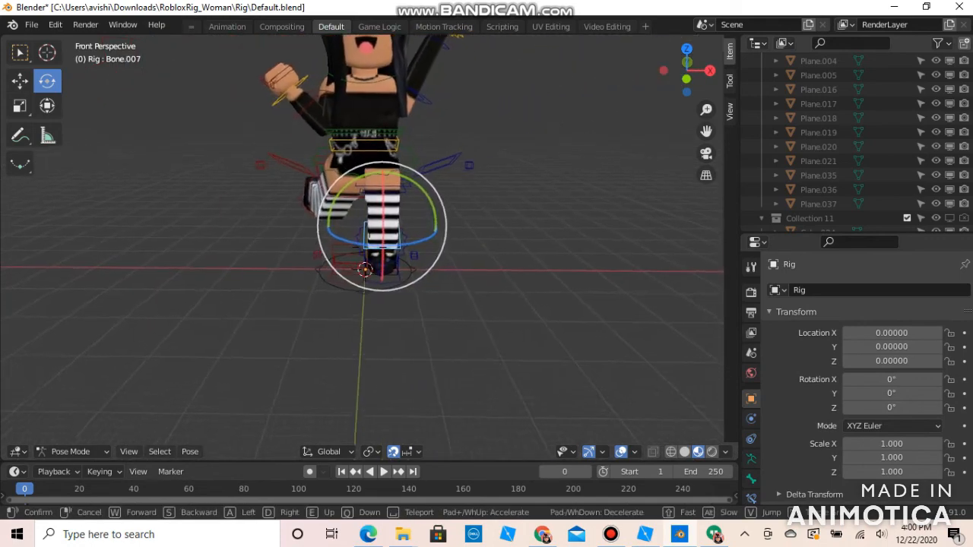
pyautogui.press('w')
pyautogui.click(450, 299)
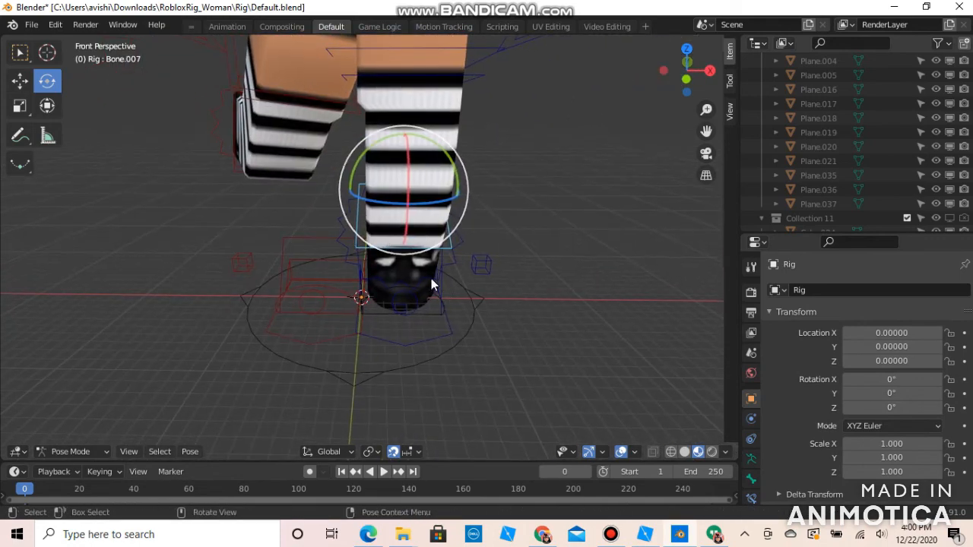
pyautogui.click(432, 278)
pyautogui.rightClick(403, 248)
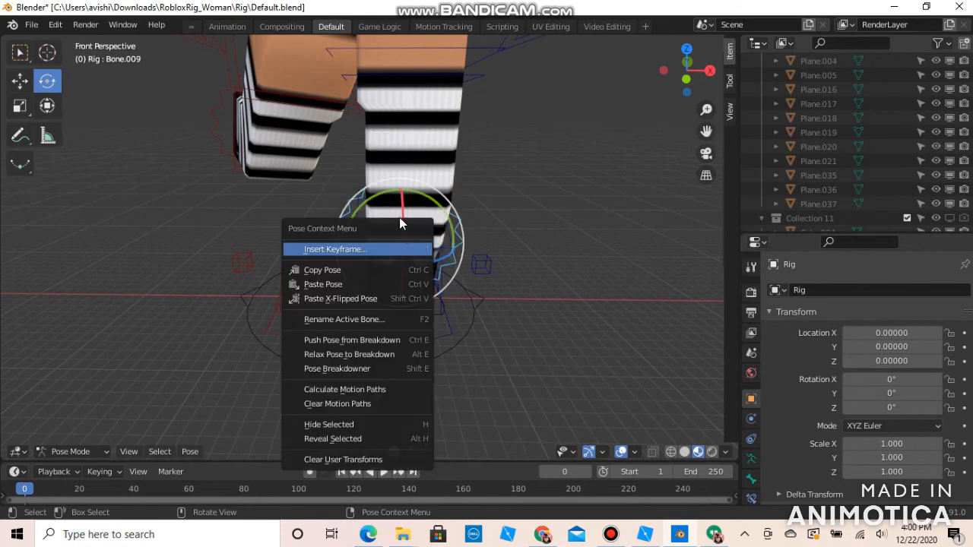
pyautogui.click(402, 213)
pyautogui.moveTo(403, 219); pyautogui.dragTo(404, 221)
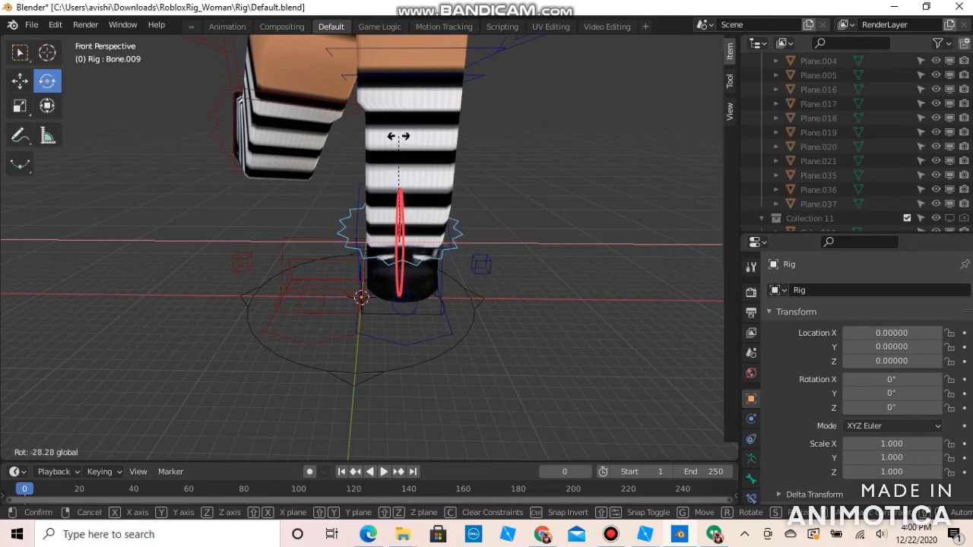
pyautogui.moveTo(399, 144); pyautogui.dragTo(401, 152)
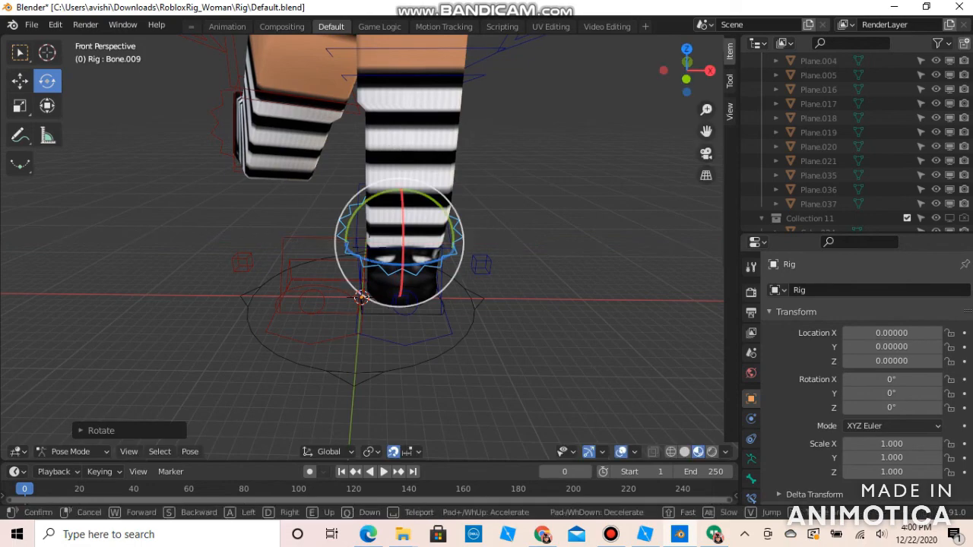
# - Examine the bent left leg and foot from the side, and the whole posed character from the front
pyautogui.press('a')
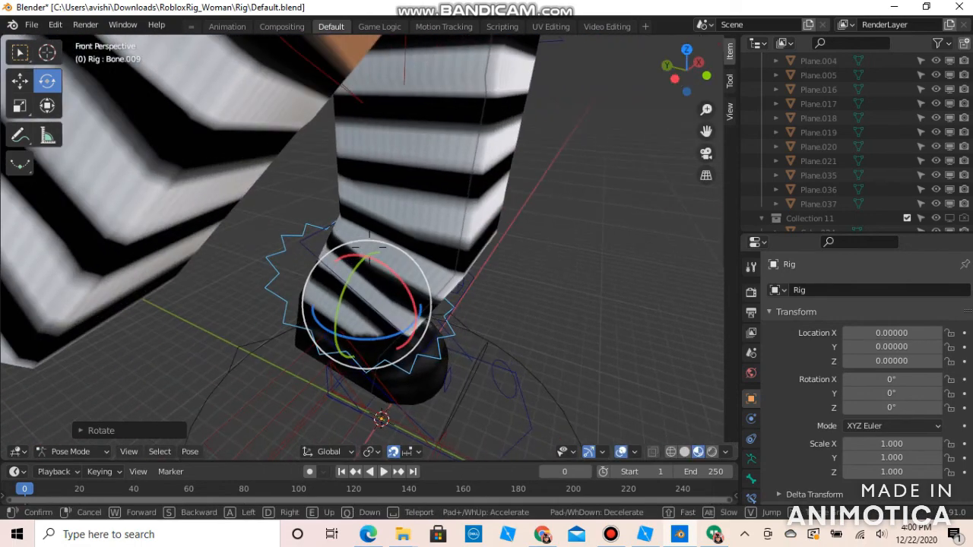
pyautogui.press('s')
pyautogui.press('d')
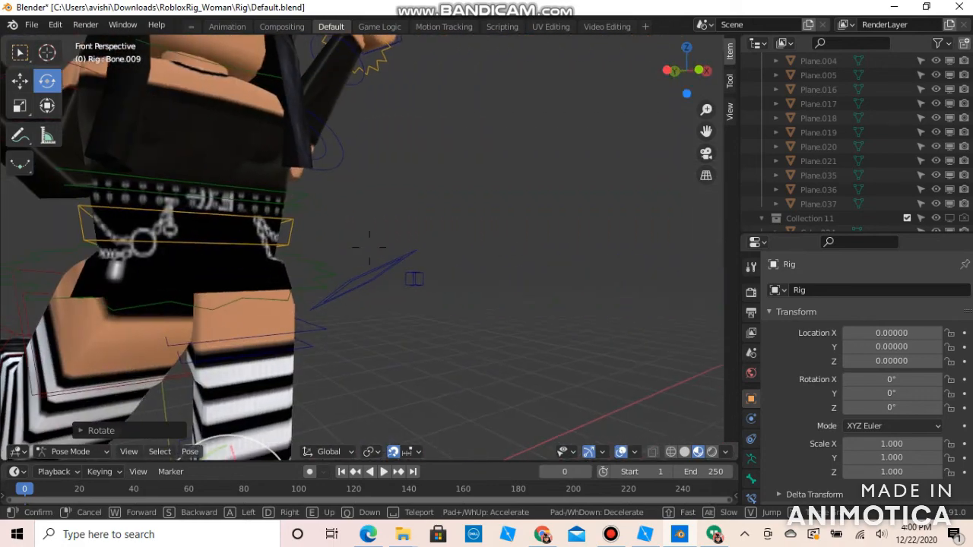
pyautogui.press('w')
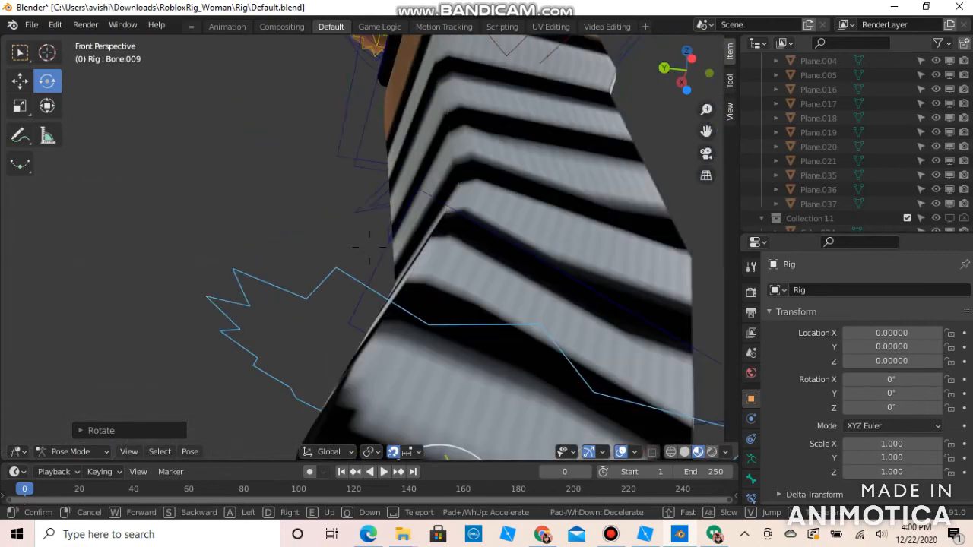
pyautogui.press('d')
pyautogui.press('s')
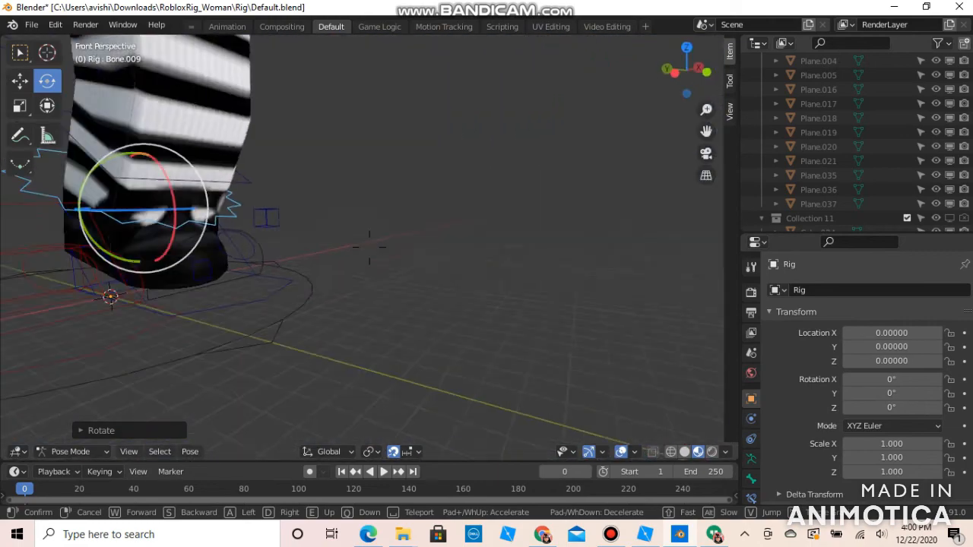
pyautogui.press('w')
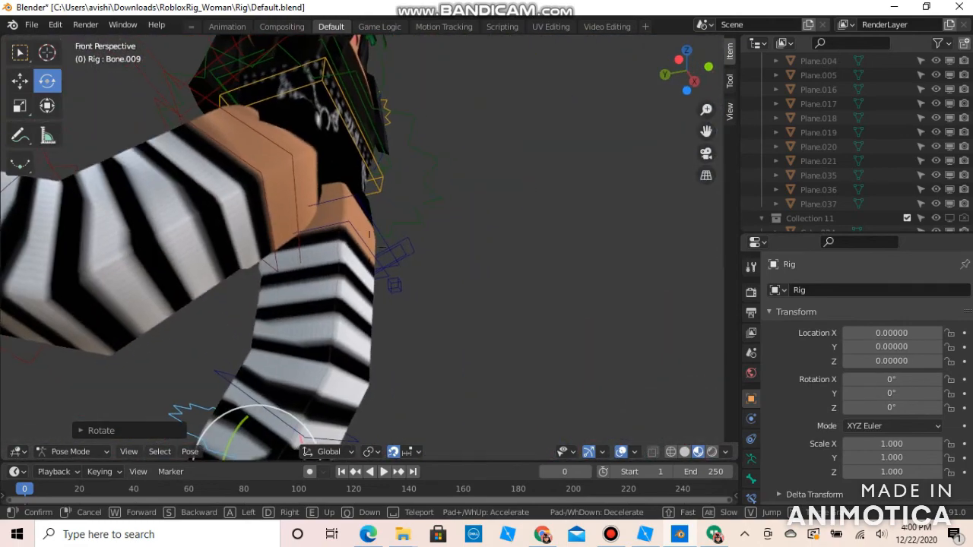
pyautogui.press('s')
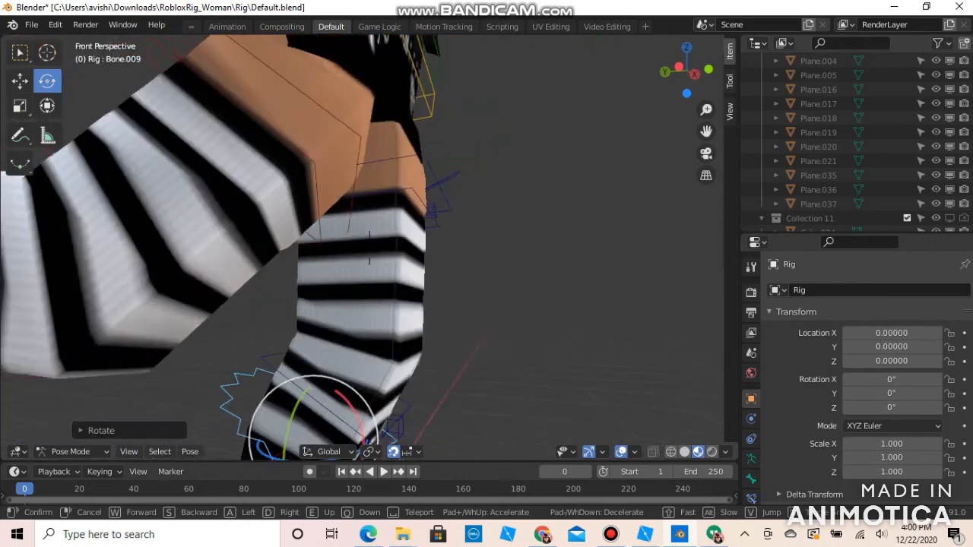
pyautogui.press('w')
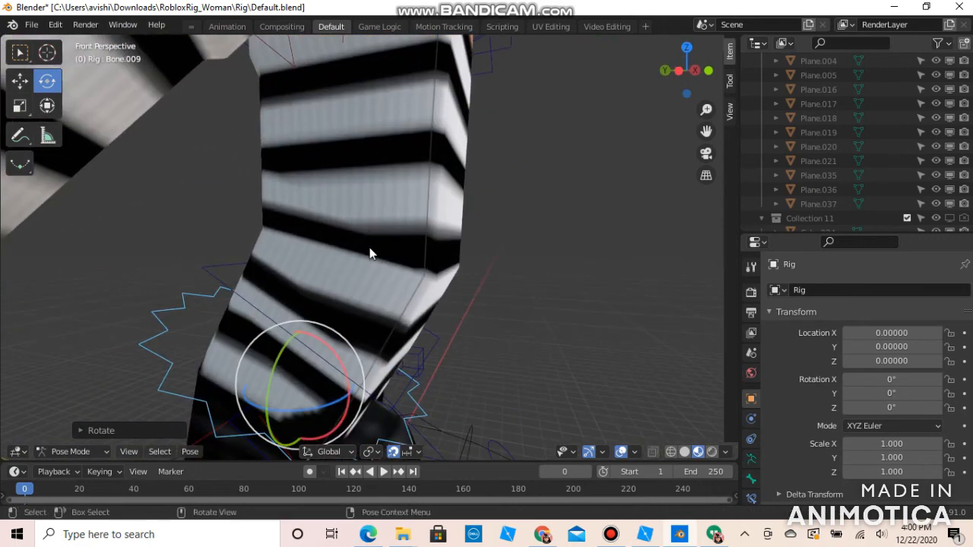
pyautogui.hotkey('shift', '`')
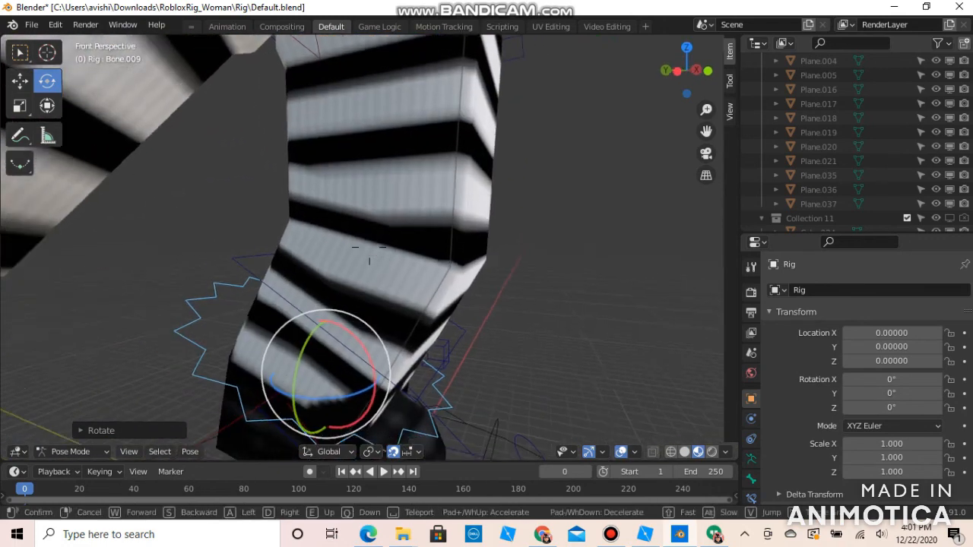
pyautogui.press('s')
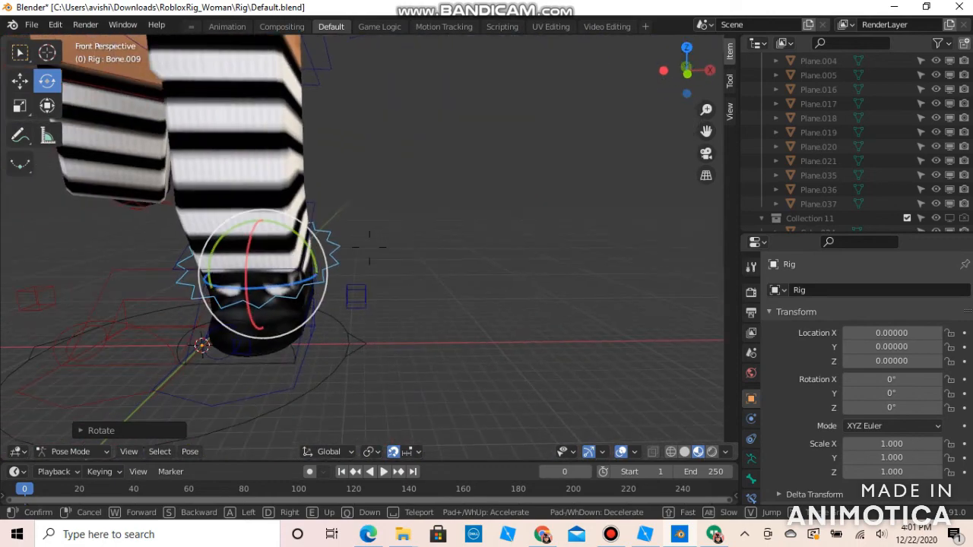
pyautogui.press('e')
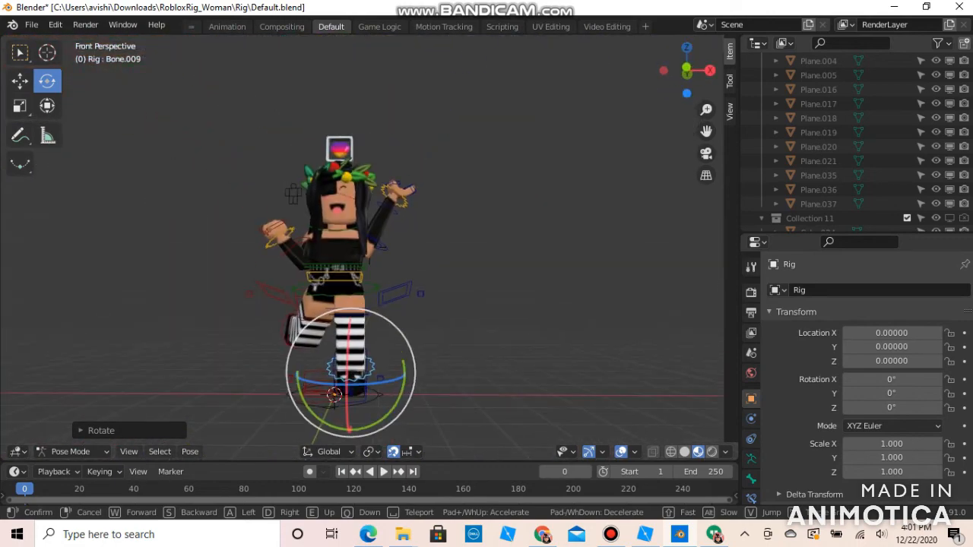
pyautogui.press('a')
pyautogui.press('w')
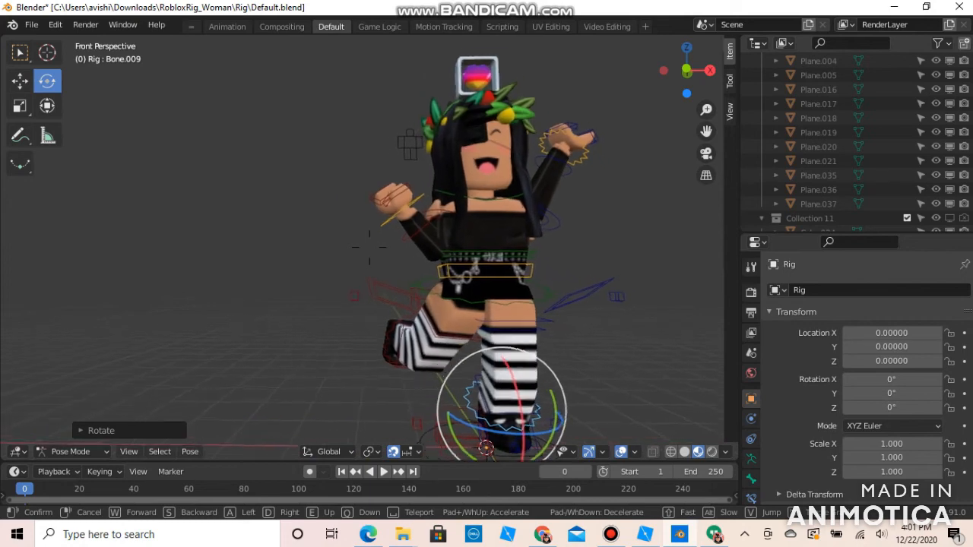
pyautogui.press('d')
pyautogui.click(371, 254)
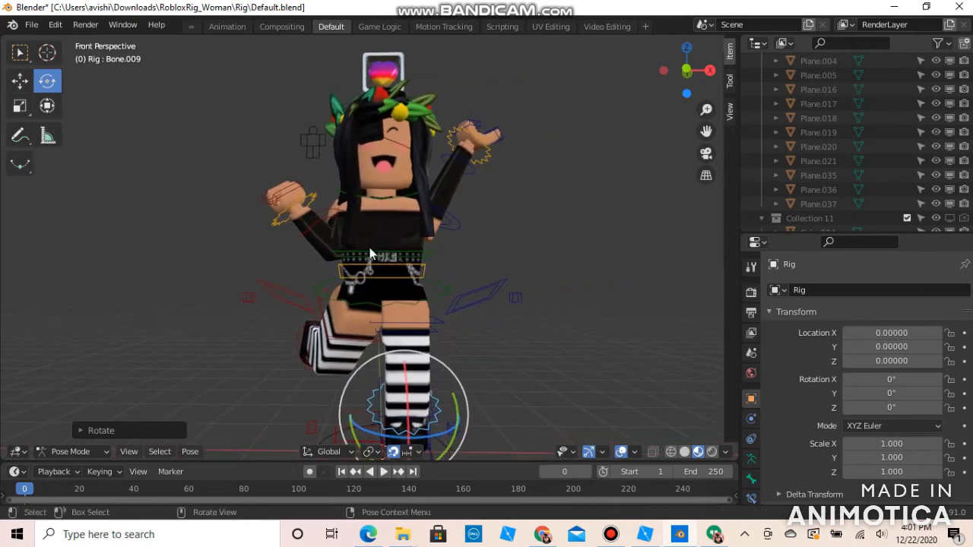
# - Rotate the character's left thigh bone about 32° around the global X axis
pyautogui.click(429, 324)
pyautogui.rightClick(407, 274)
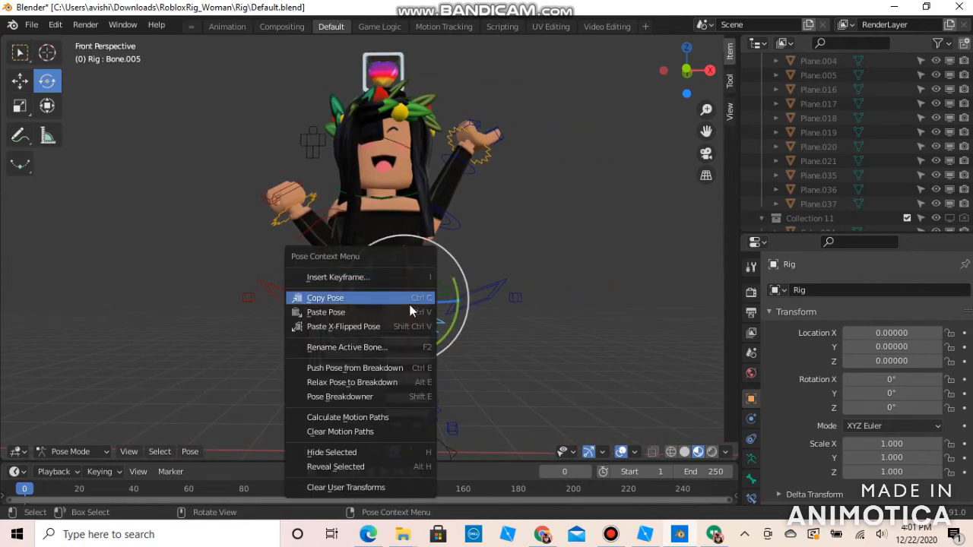
pyautogui.click(448, 312)
pyautogui.press('r')
pyautogui.press('x')
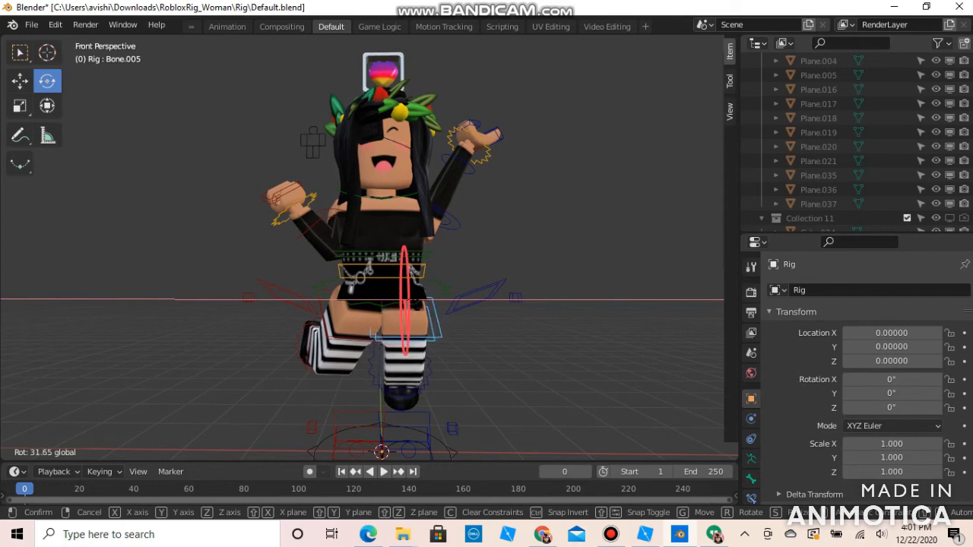
pyautogui.click(420, 304)
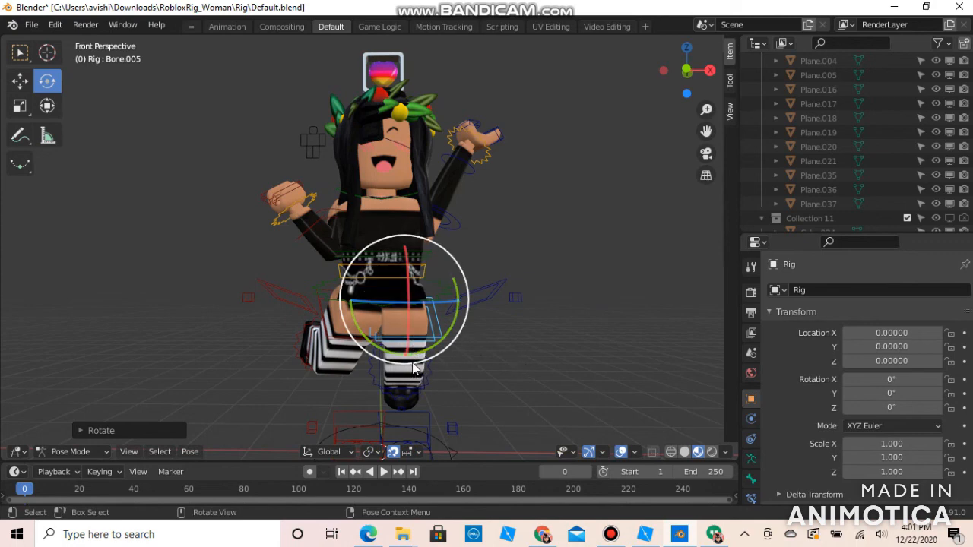
# - Rotate the left lower-leg bone about the global X axis to extend the shin and foot downward
pyautogui.click(412, 396)
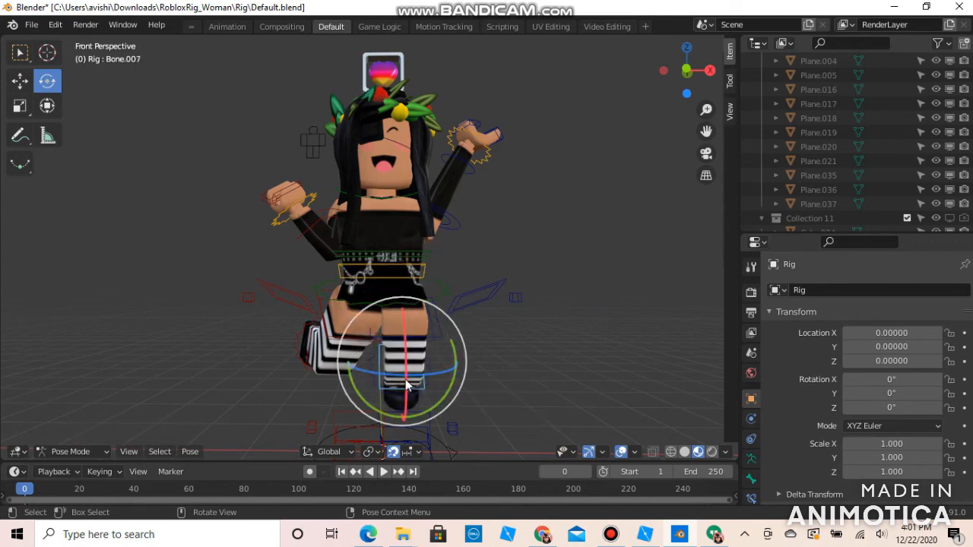
pyautogui.moveTo(406, 382); pyautogui.dragTo(380, 452)
pyautogui.moveTo(405, 369); pyautogui.dragTo(427, 407)
# - Switch from Pose Mode to Object Mode and select the character's left leg mesh
pyautogui.click(421, 336)
pyautogui.hotkey('ctrl', 'Tab')
pyautogui.click(416, 396)
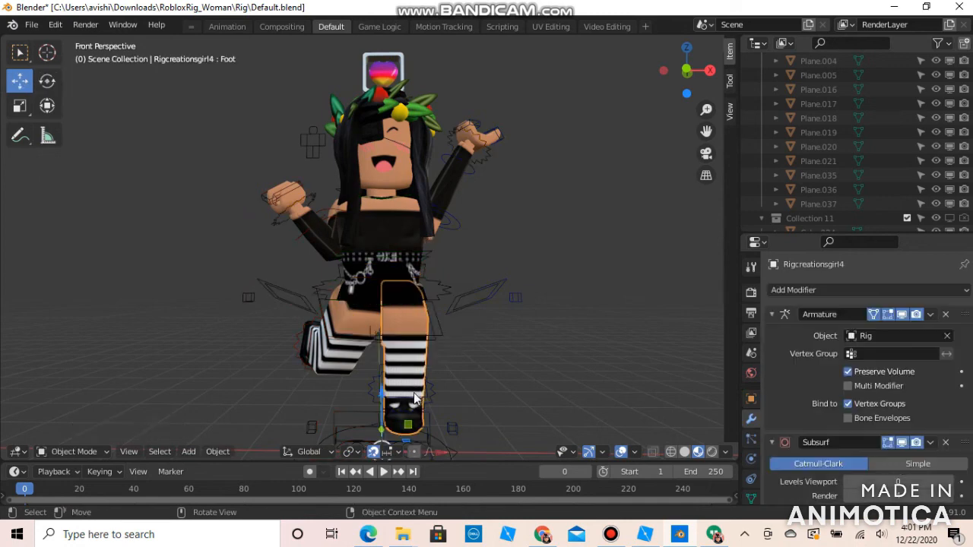
# - Return the rig to Pose Mode with the left lower-leg bone selected and try to rotate that bone
pyautogui.click(413, 399)
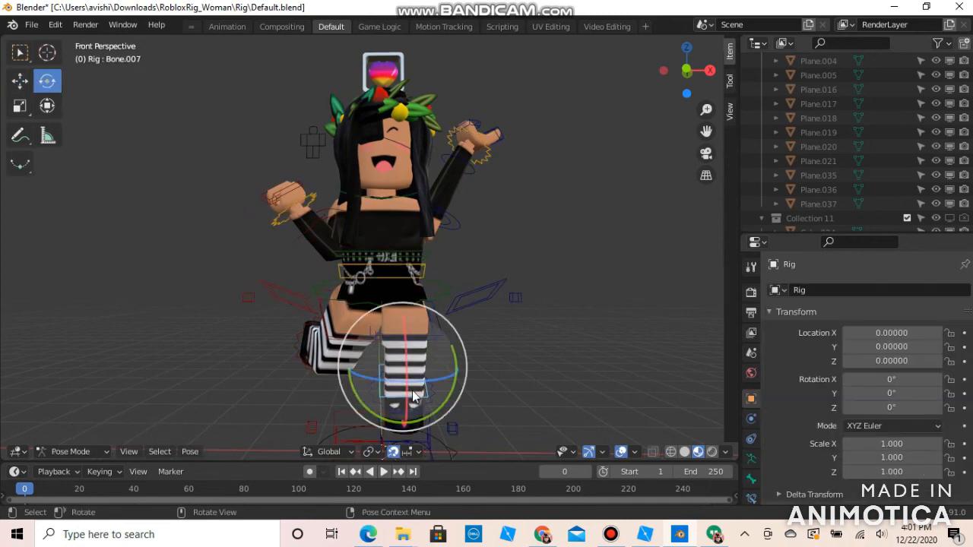
pyautogui.moveTo(408, 355); pyautogui.dragTo(407, 307)
pyautogui.moveTo(410, 394); pyautogui.dragTo(402, 406)
pyautogui.moveTo(457, 364); pyautogui.dragTo(381, 452)
# - Rotate the left lower-leg bone about the global X axis to bend the shin and foot backward at the knee
pyautogui.hotkey('shift', '`')
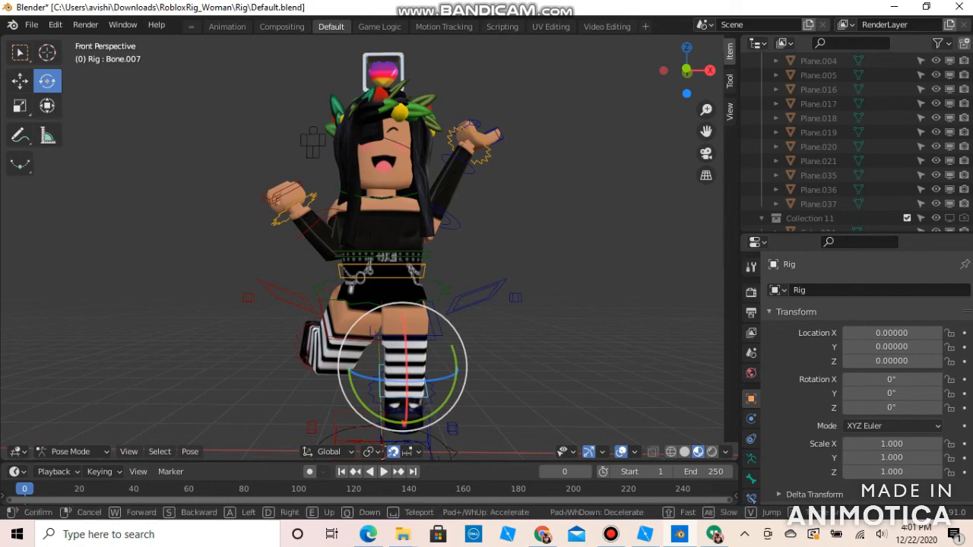
pyautogui.press('w')
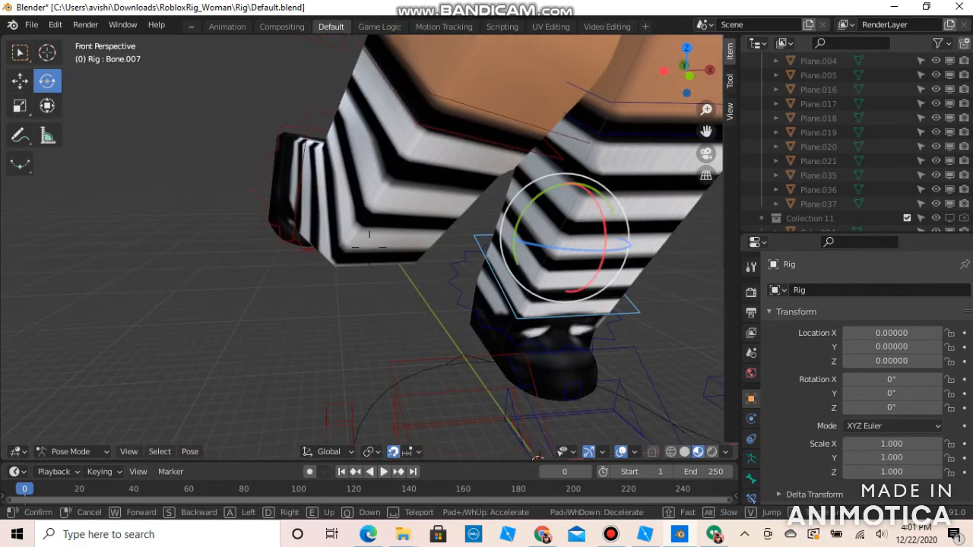
pyautogui.press('s')
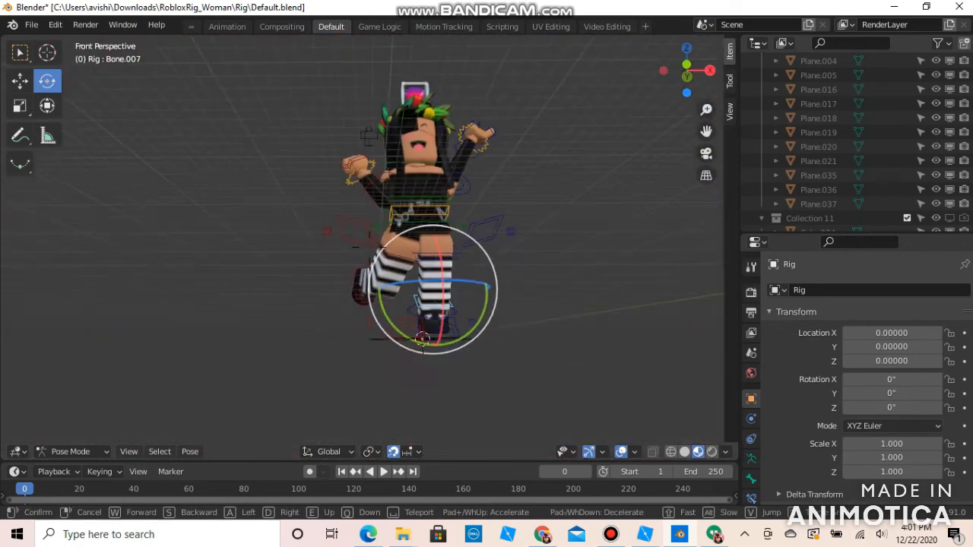
pyautogui.press('w')
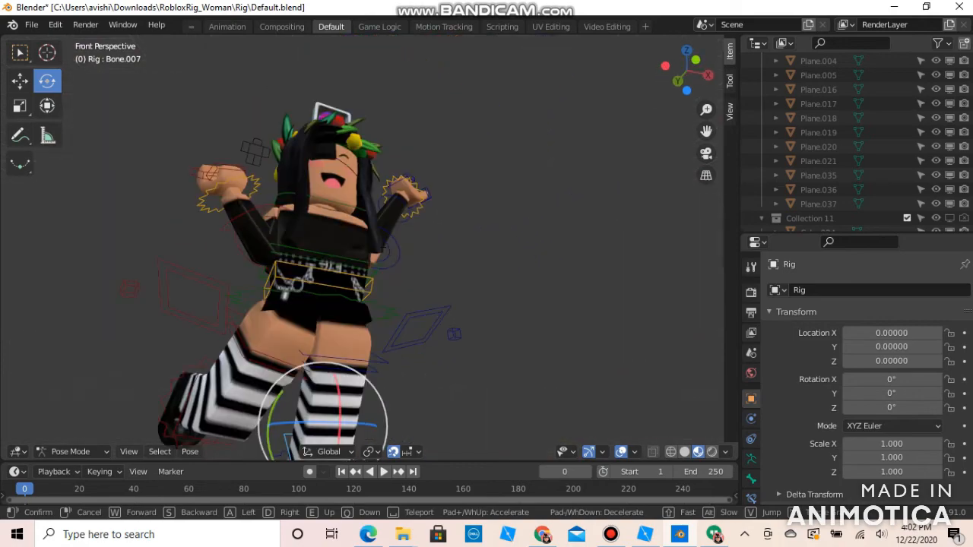
pyautogui.press('w')
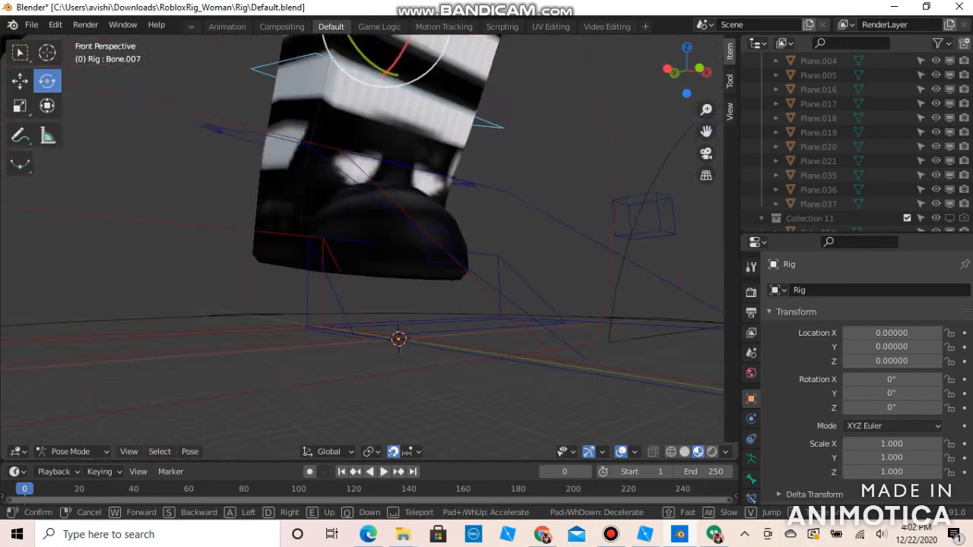
pyautogui.press('a')
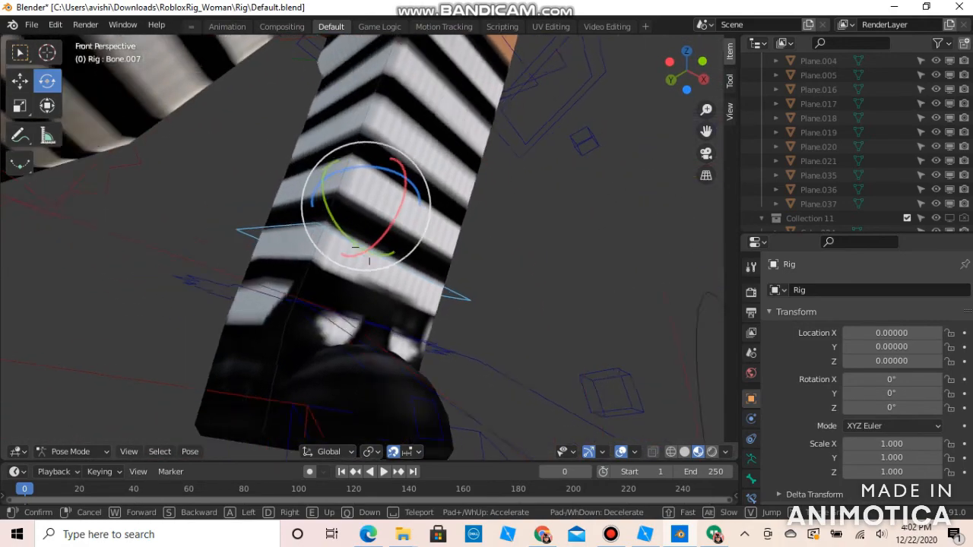
pyautogui.press('a')
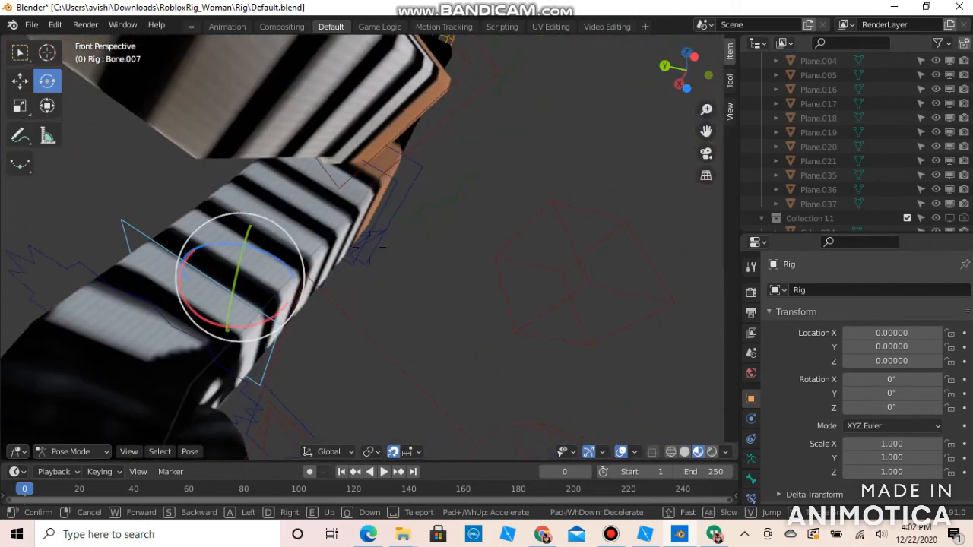
pyautogui.press('w')
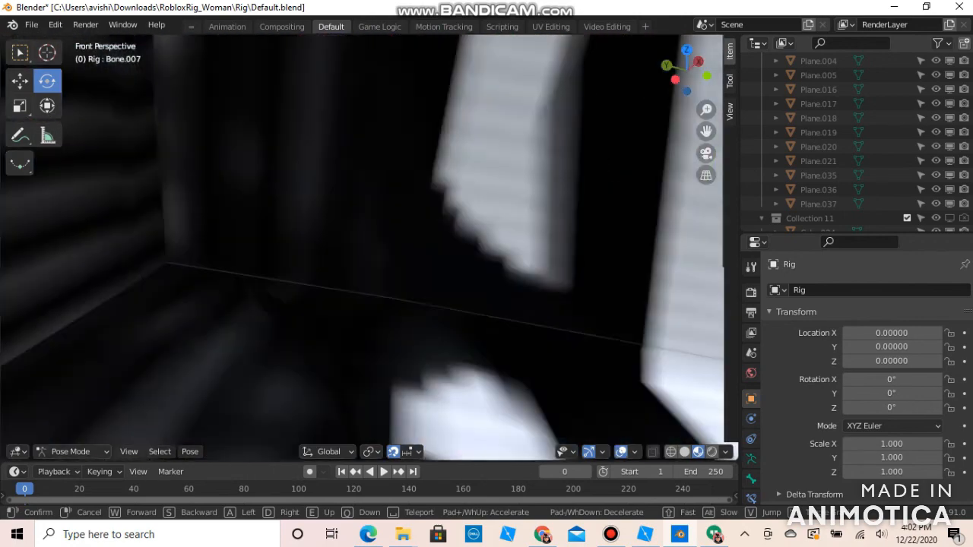
pyautogui.press('s')
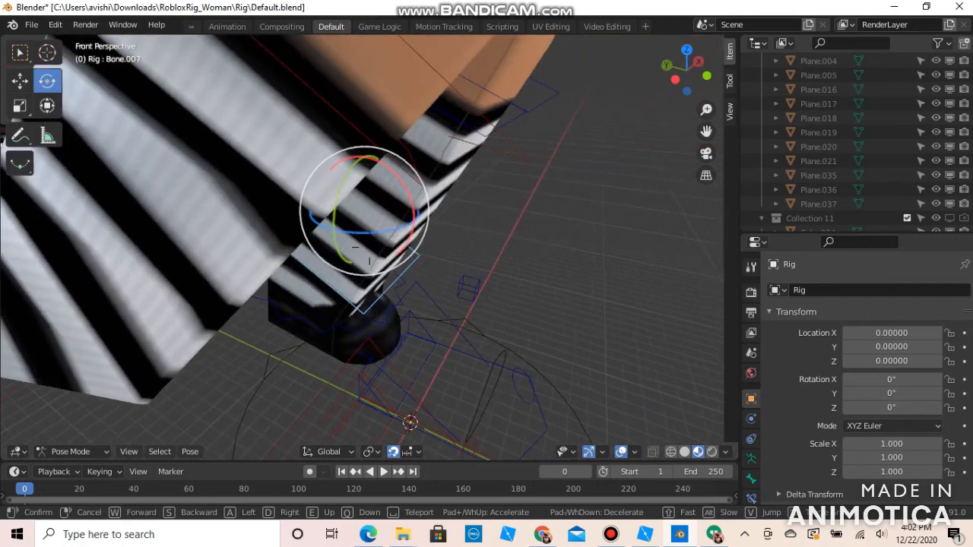
pyautogui.press('d')
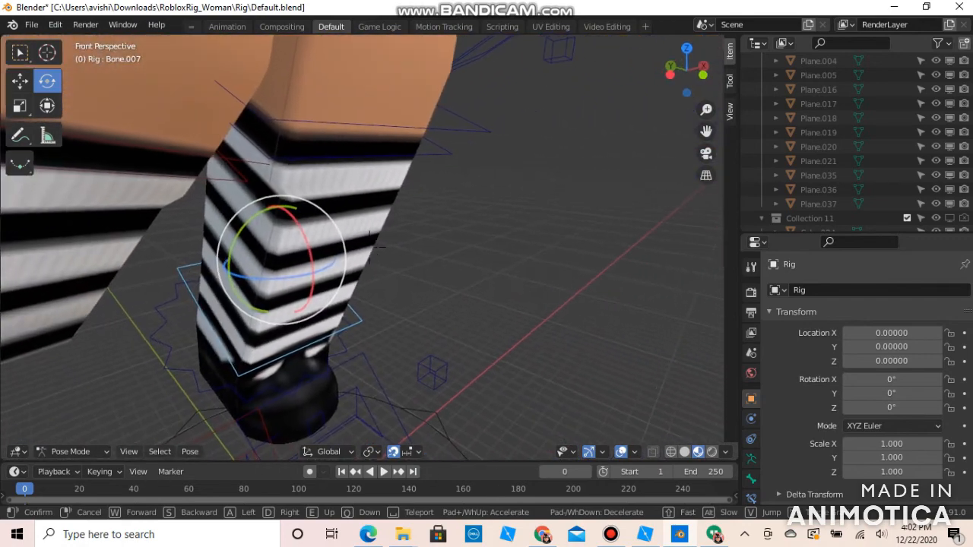
pyautogui.click(371, 254)
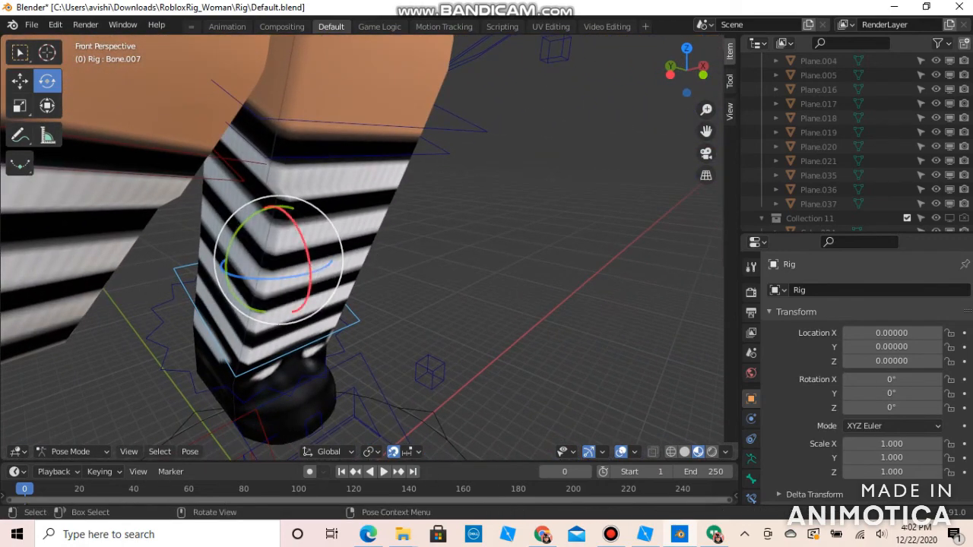
pyautogui.moveTo(306, 283); pyautogui.dragTo(314, 315)
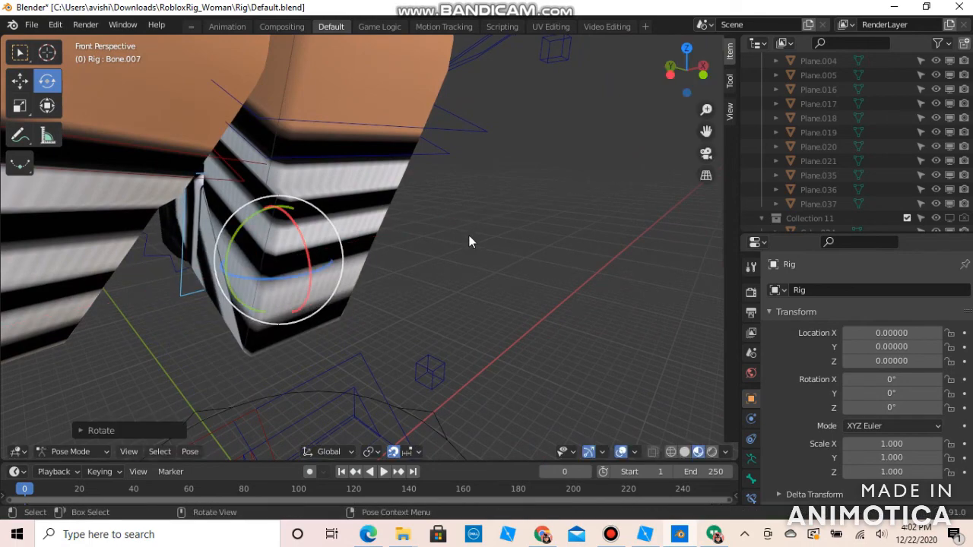
# - Select the left thigh bone and rotate it about the global X axis to lower the thigh
pyautogui.hotkey('shift', '`')
pyautogui.press('s')
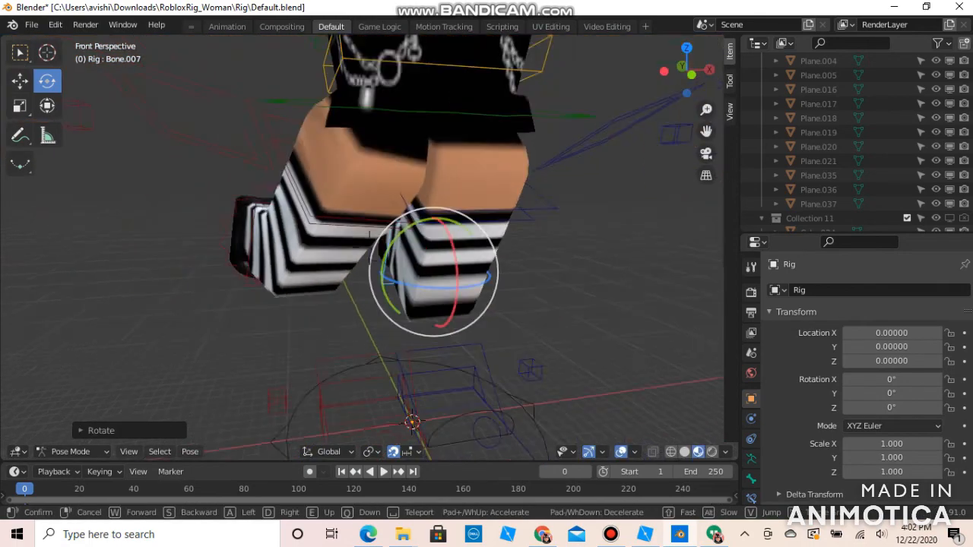
pyautogui.press('w')
pyautogui.press('s')
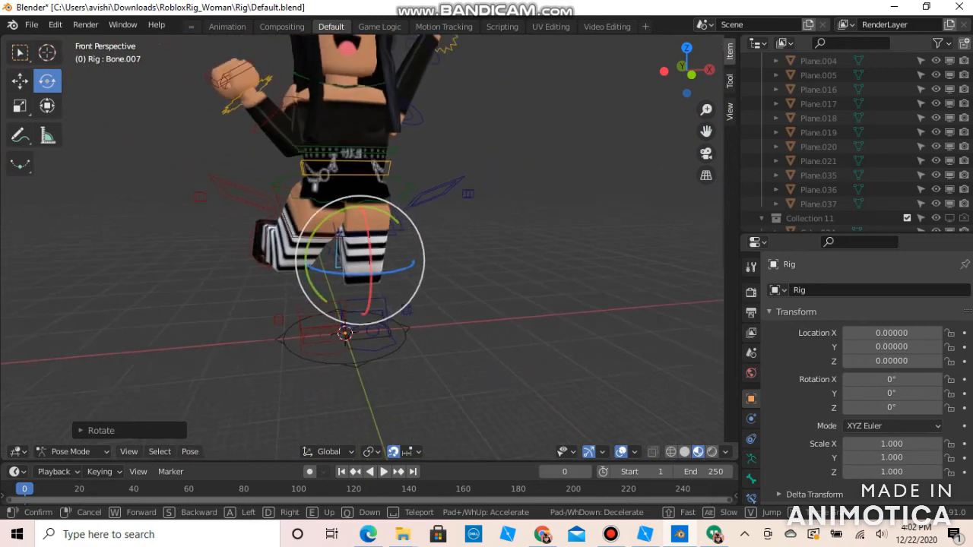
pyautogui.press('w')
pyautogui.click(370, 254)
pyautogui.click(362, 199)
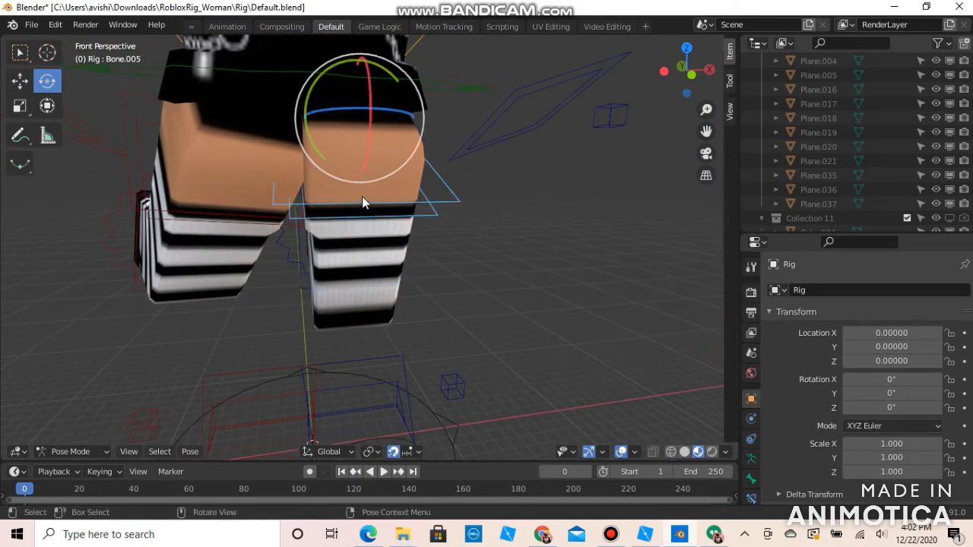
pyautogui.rightClick(365, 162)
pyautogui.moveTo(368, 90); pyautogui.dragTo(360, 114)
# - Switch from Pose Mode to Object Mode and select head accessory object 5 on the character
pyautogui.hotkey('shift', '`')
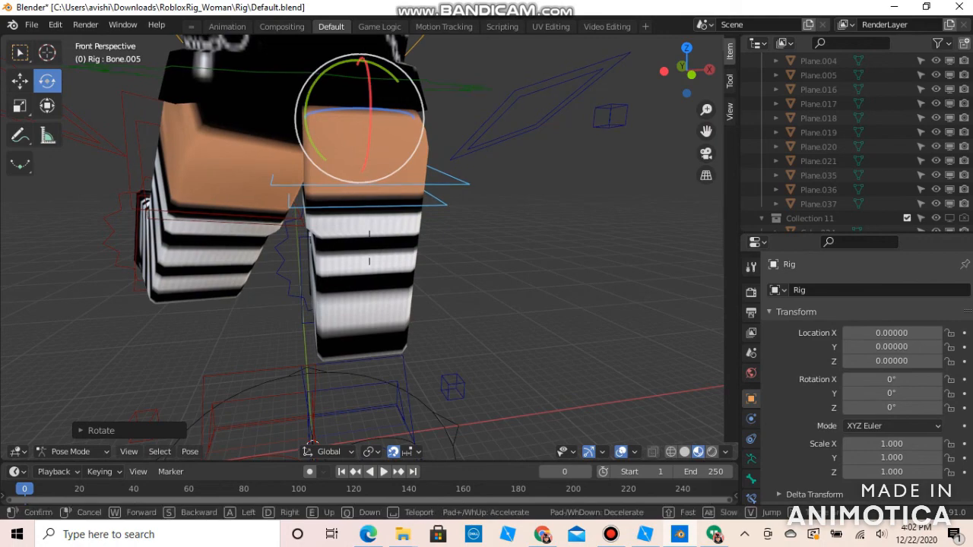
pyautogui.press('s')
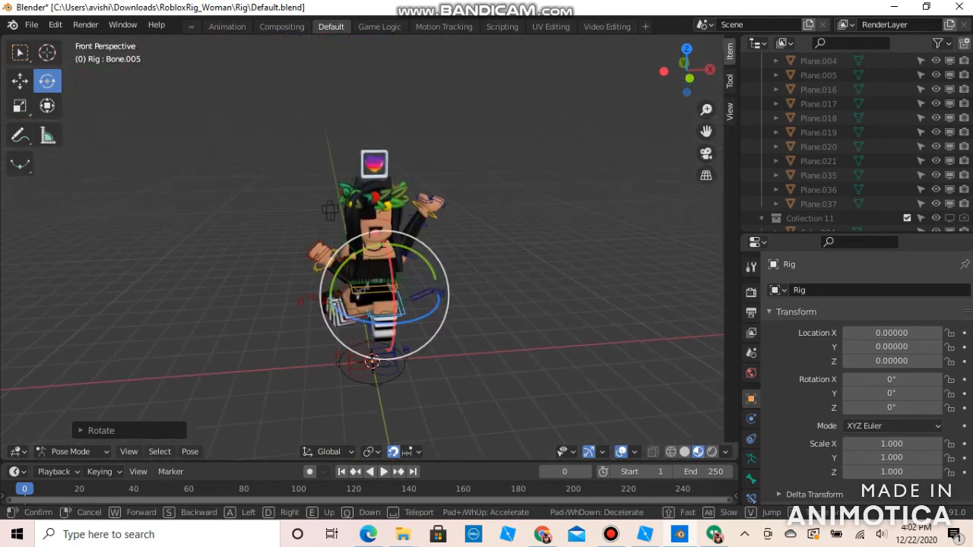
pyautogui.press('w')
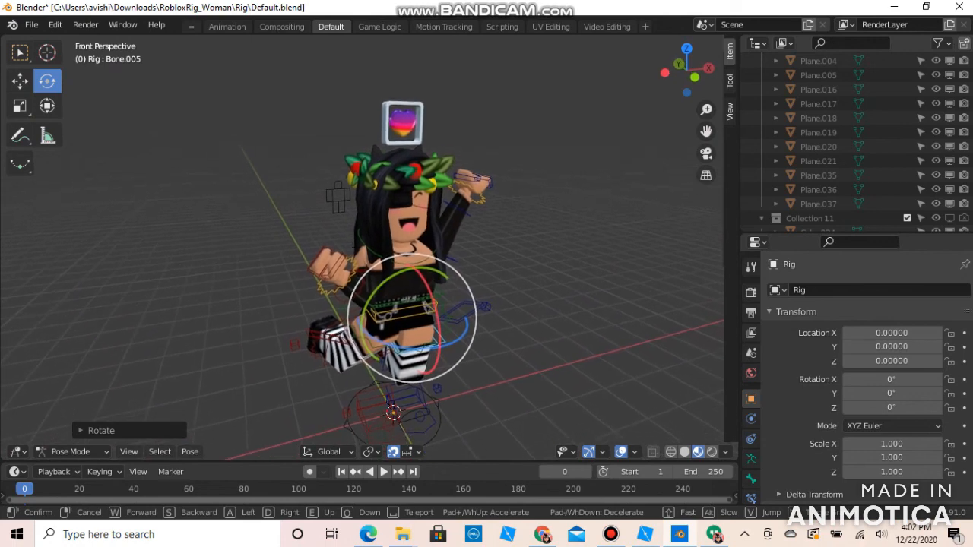
pyautogui.click(370, 254)
pyautogui.hotkey('ctrl', 'Tab')
pyautogui.click(460, 188)
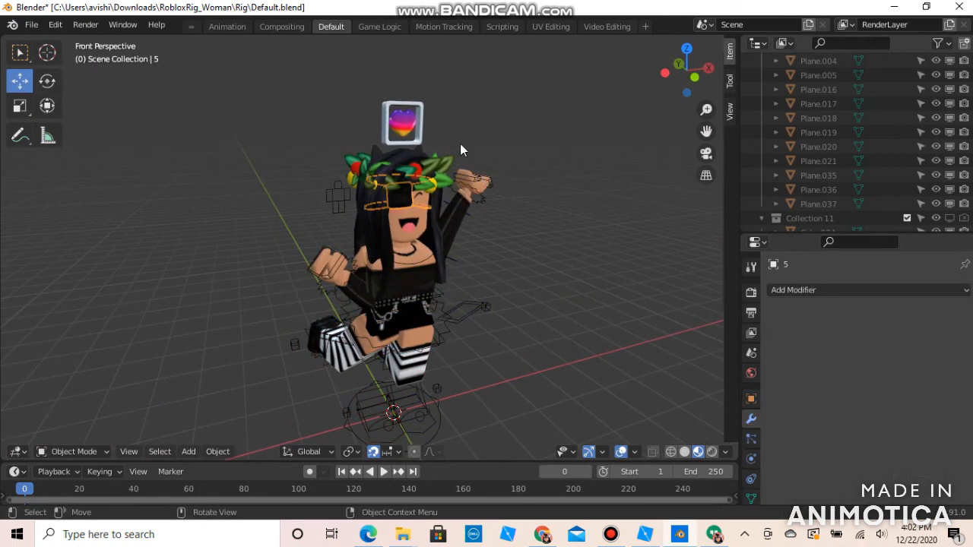
pyautogui.rightClick(366, 95)
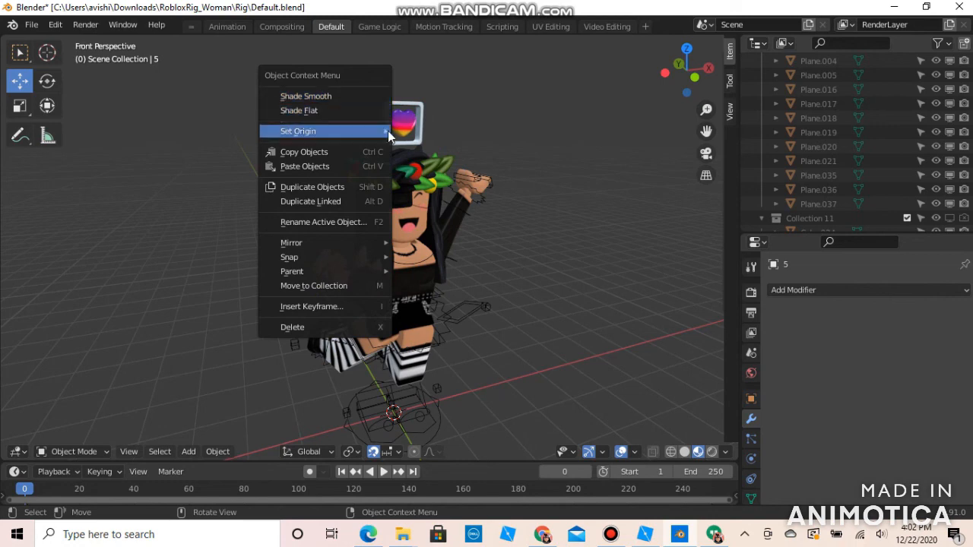
pyautogui.click(502, 27)
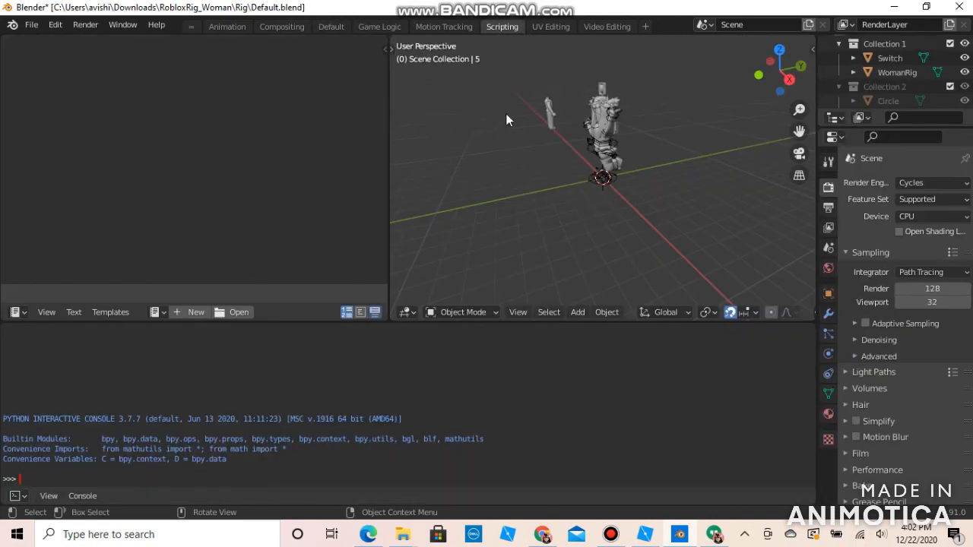
pyautogui.click(376, 27)
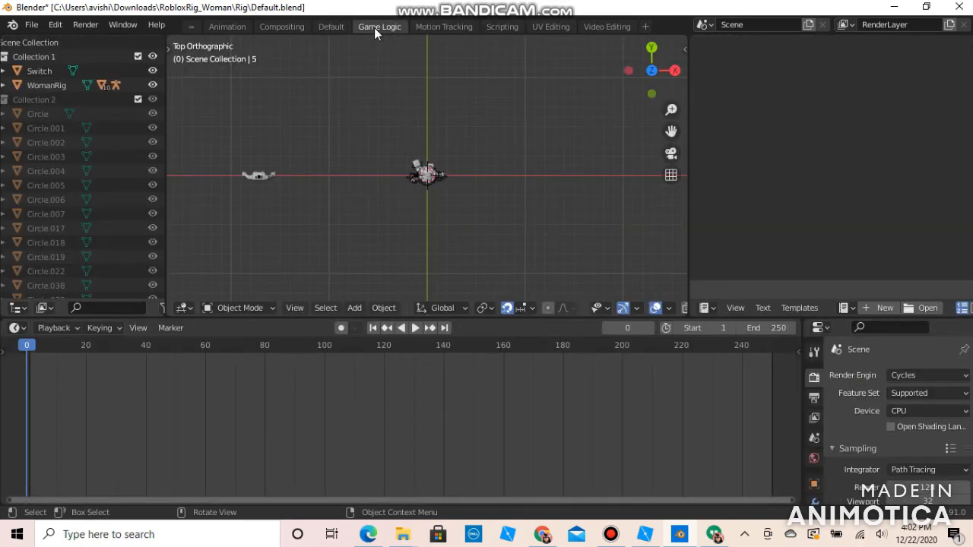
pyautogui.click(336, 26)
pyautogui.moveTo(330, 78); pyautogui.dragTo(439, 240)
pyautogui.click(511, 228)
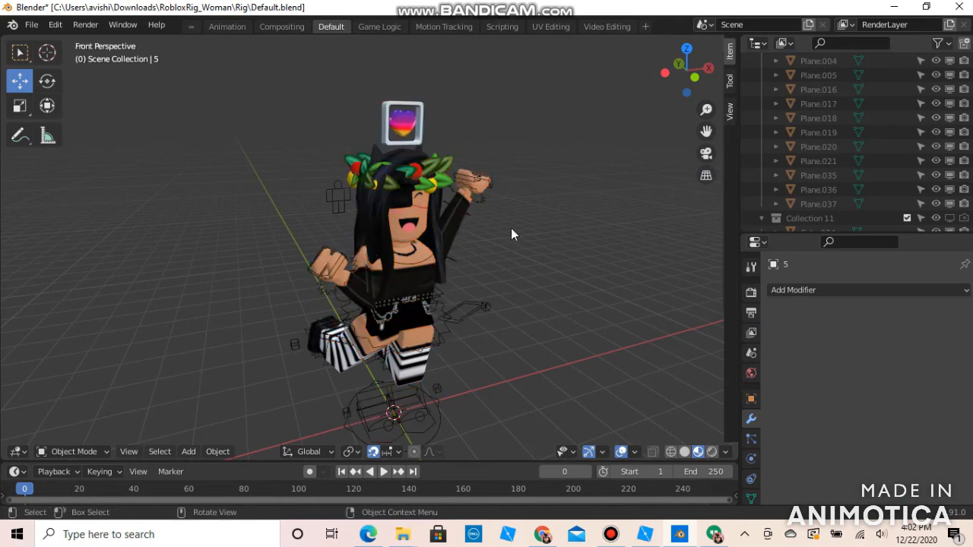
pyautogui.moveTo(366, 89); pyautogui.dragTo(420, 229)
pyautogui.click(592, 156)
pyautogui.moveTo(423, 223)
pyautogui.mouseDown()
pyautogui.moveTo(338, 84)
pyautogui.moveTo(411, 219)
pyautogui.mouseUp()
pyautogui.click(466, 96)
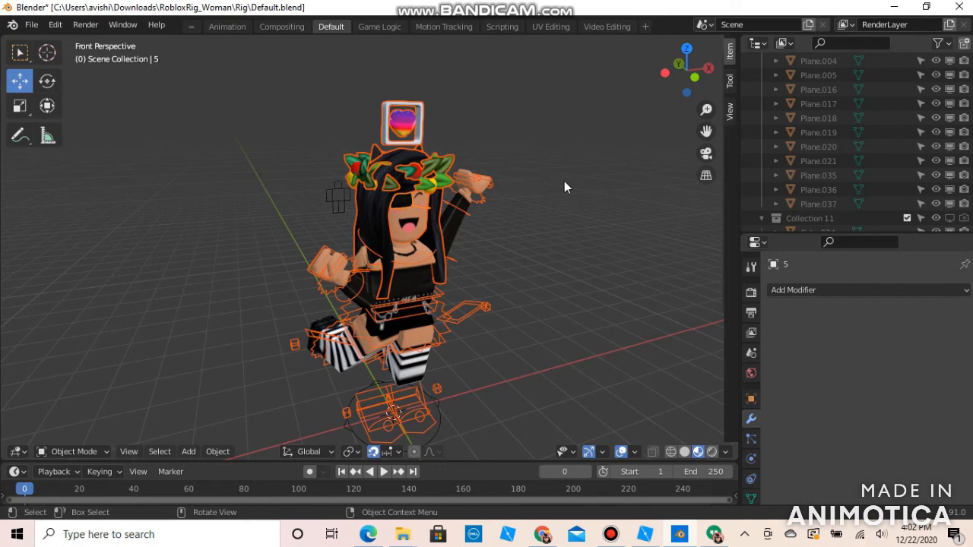
pyautogui.click(565, 182)
pyautogui.click(385, 221)
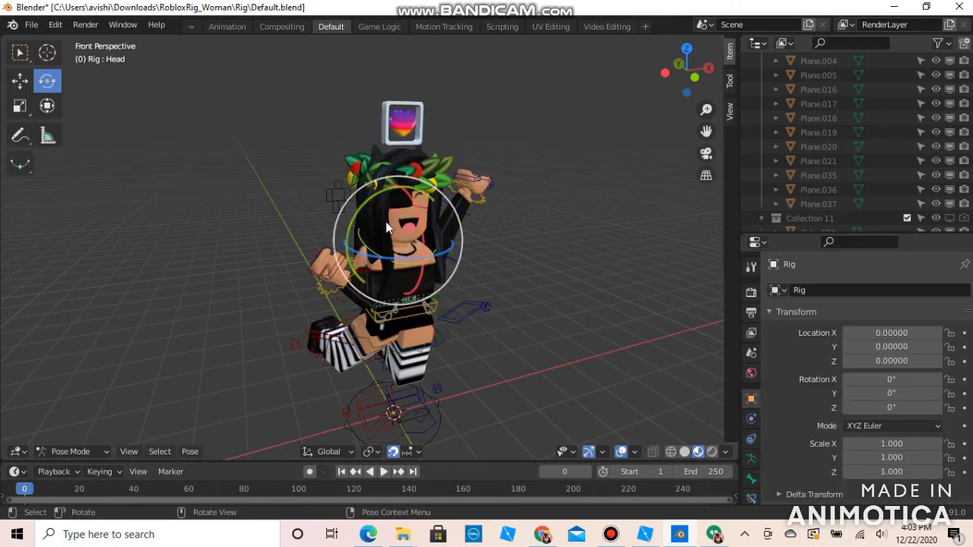
pyautogui.click(615, 208)
# - Select the character's hair, object 1 in the scene collection, and activate the Rotate tool
pyautogui.scroll(-2, 899, 97)
pyautogui.scroll(-3, 899, 97)
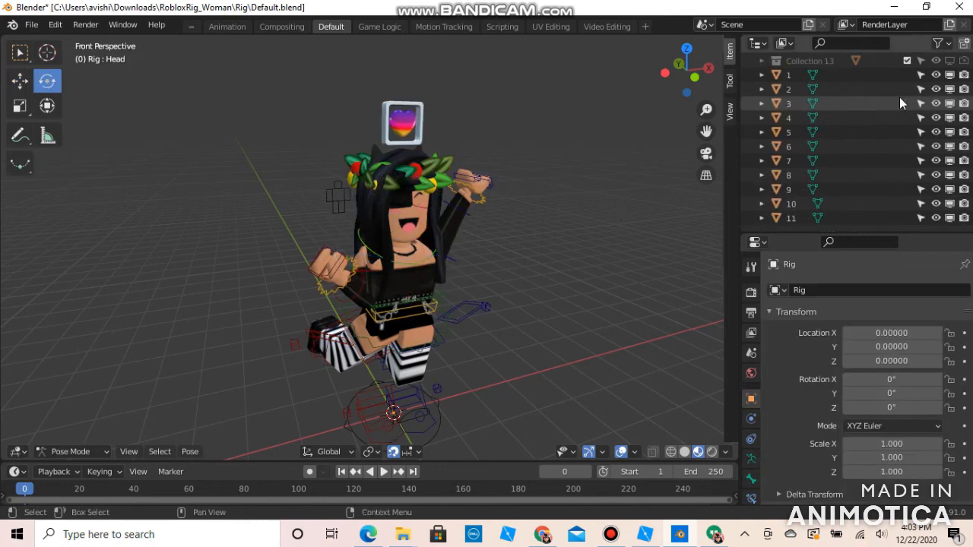
pyautogui.click(790, 75)
pyautogui.click(784, 90)
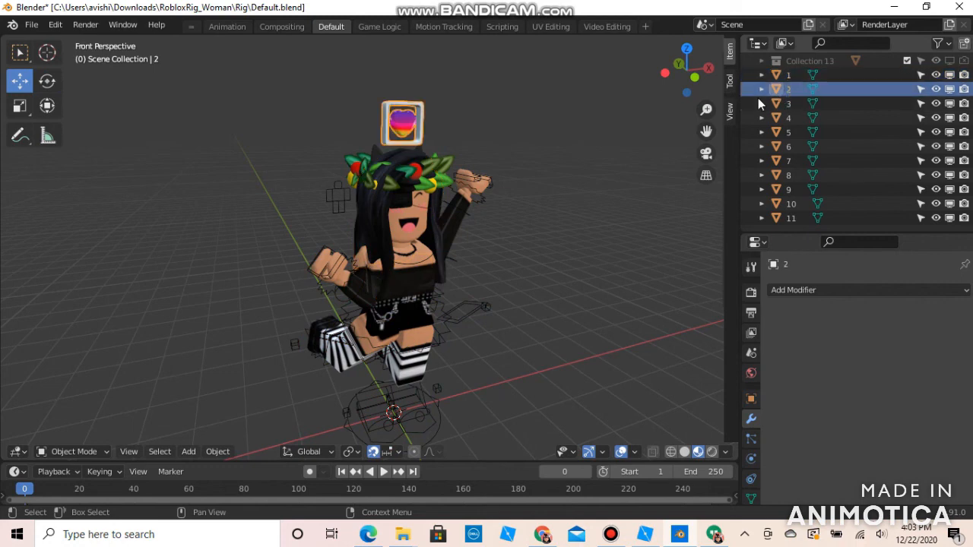
pyautogui.click(711, 200)
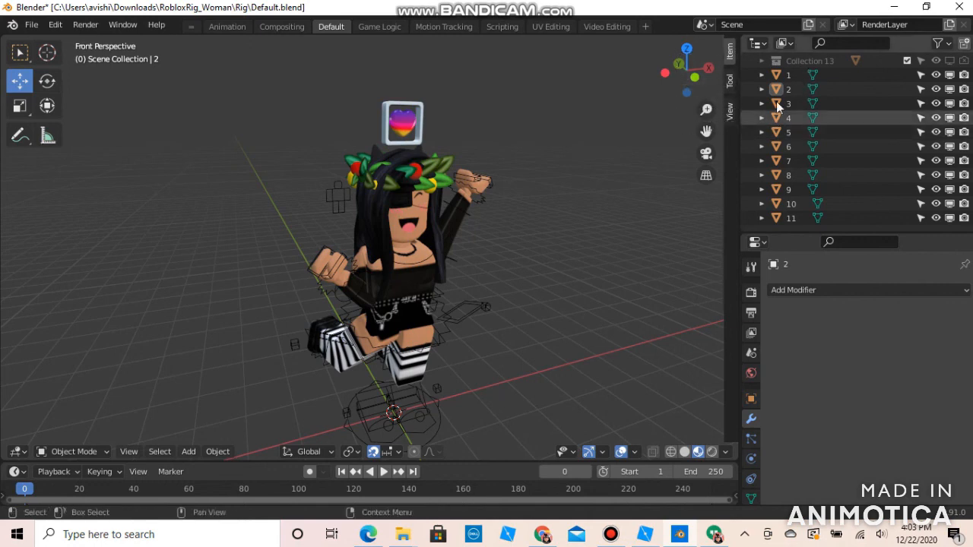
pyautogui.click(783, 75)
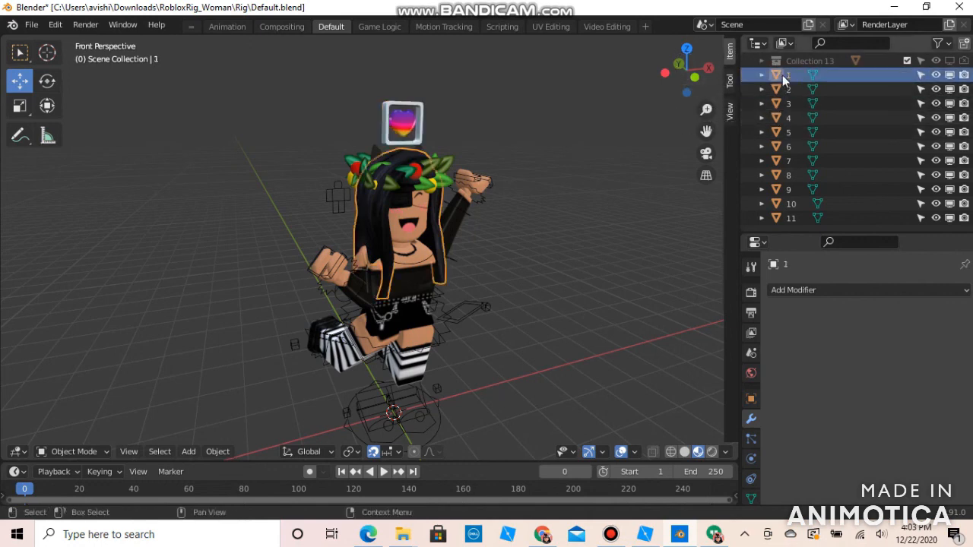
pyautogui.click(46, 81)
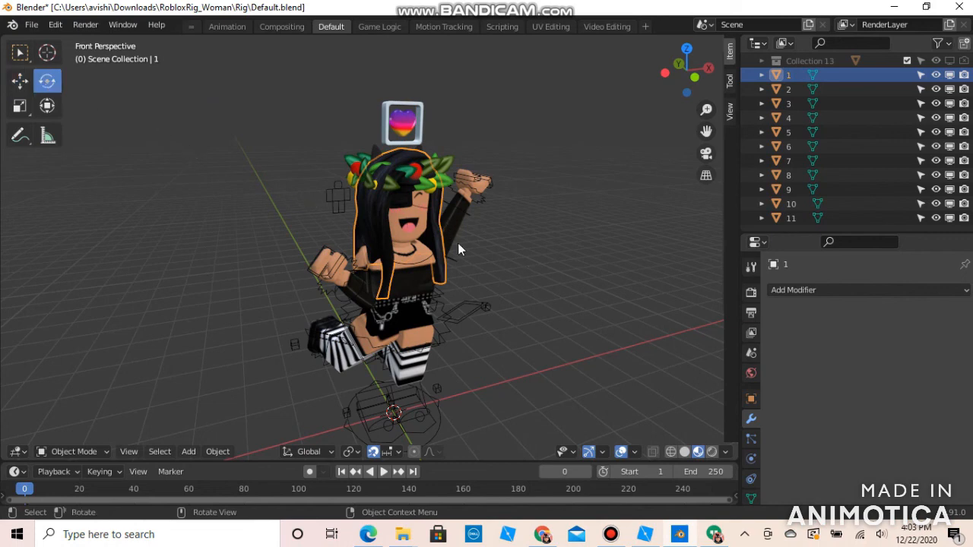
# - Clear the selection and box-select the character's hair and head accessories, objects 1 to 5 and 11
pyautogui.hotkey('alt', 'a')
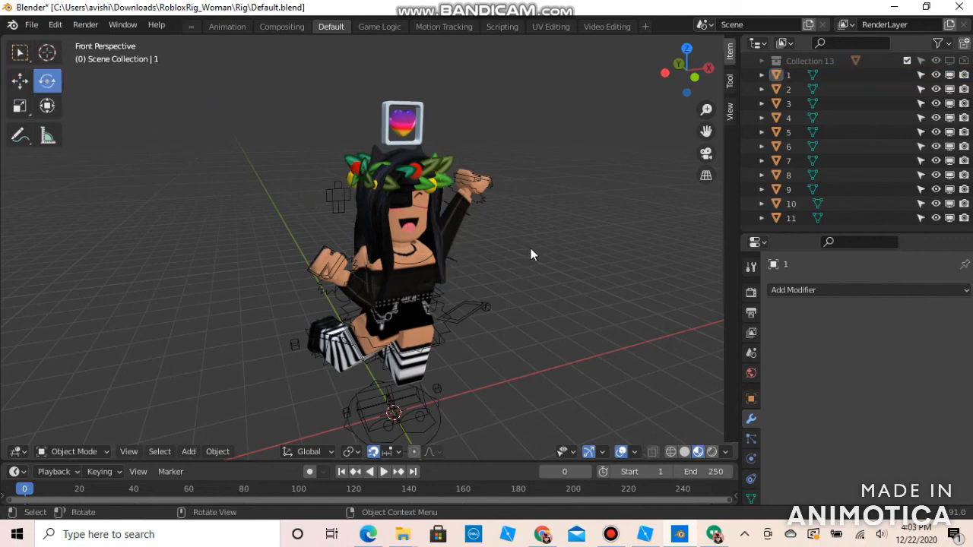
pyautogui.rightClick(365, 109)
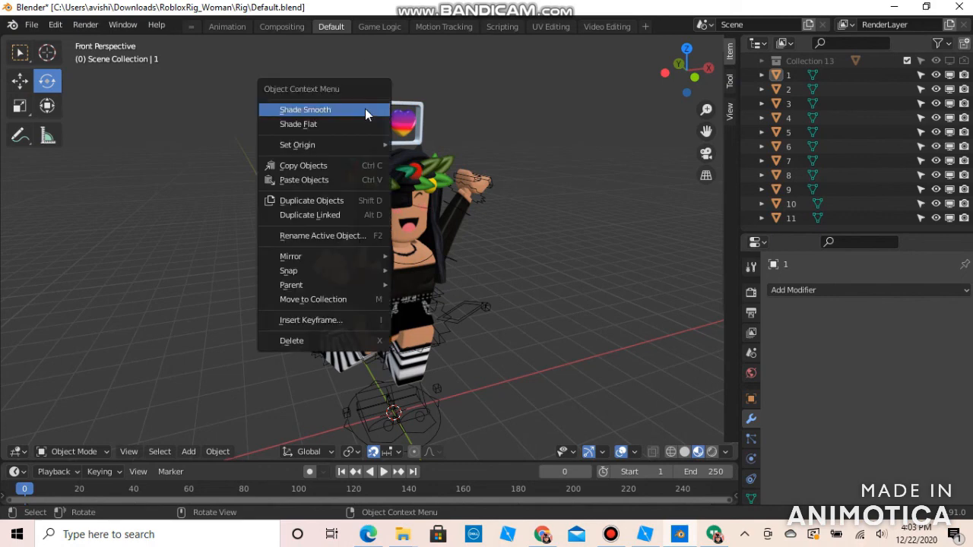
pyautogui.moveTo(374, 94); pyautogui.dragTo(426, 143)
pyautogui.click(456, 101)
pyautogui.moveTo(348, 61); pyautogui.dragTo(425, 211)
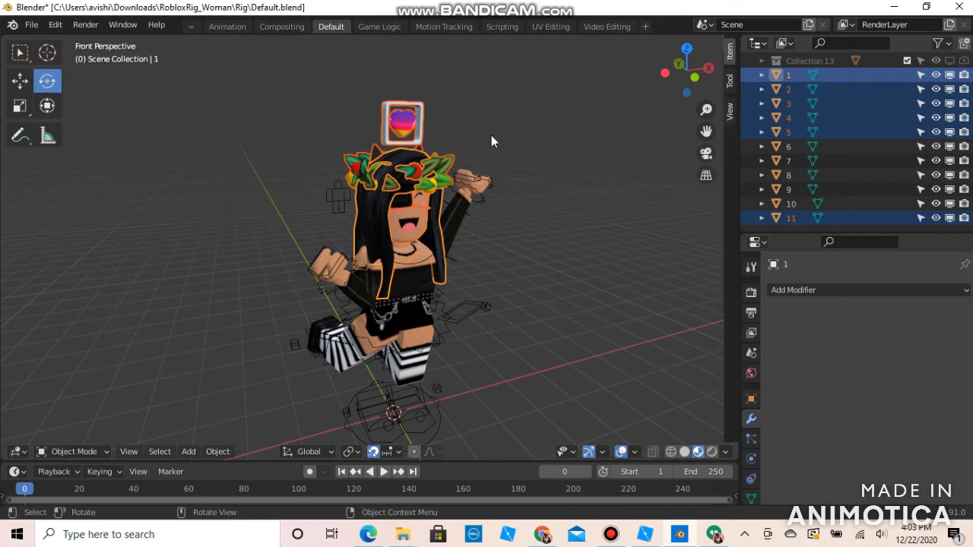
pyautogui.press('`')
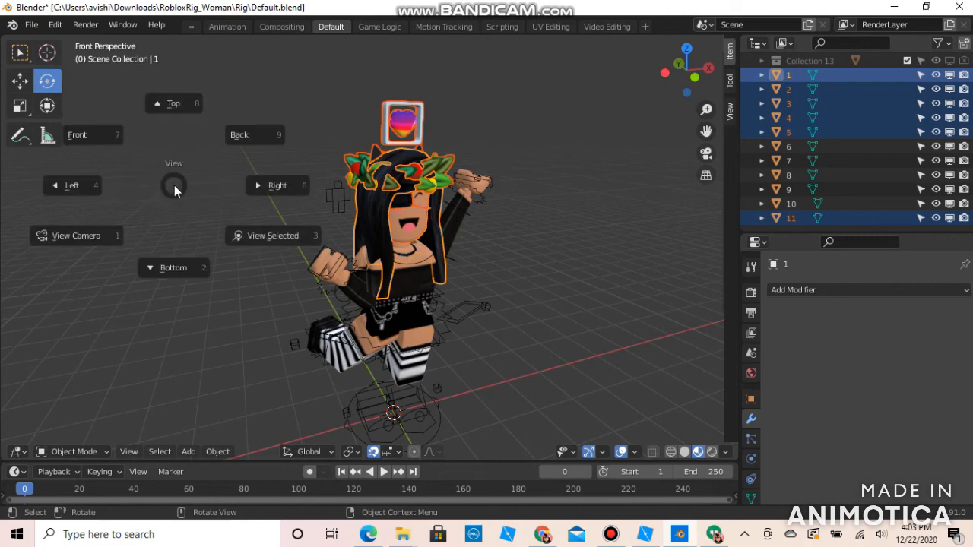
# - Try to rotate the selected hair and head accessories about the global Z axis and undo the rotation
pyautogui.click(278, 333)
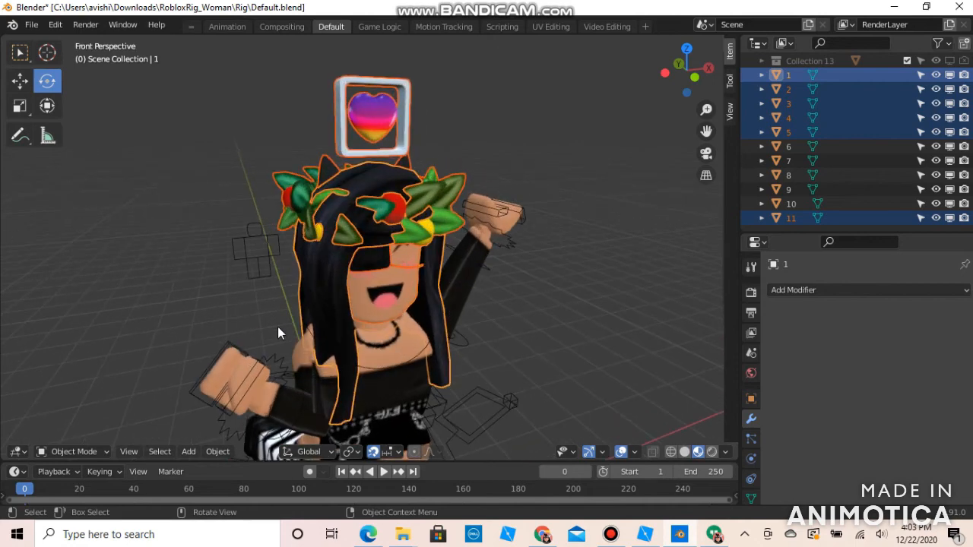
pyautogui.hotkey('shift', '`')
pyautogui.press('w')
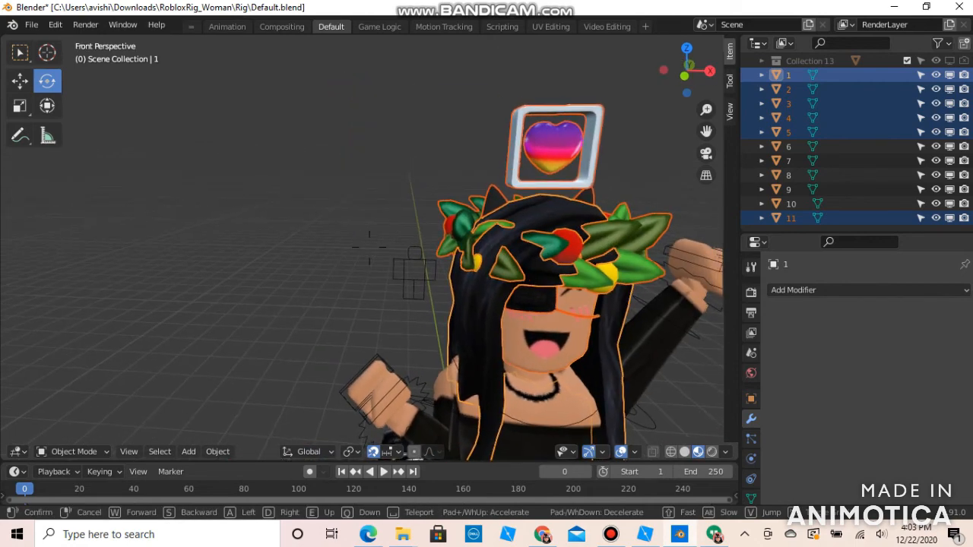
pyautogui.press('s')
pyautogui.press('s')
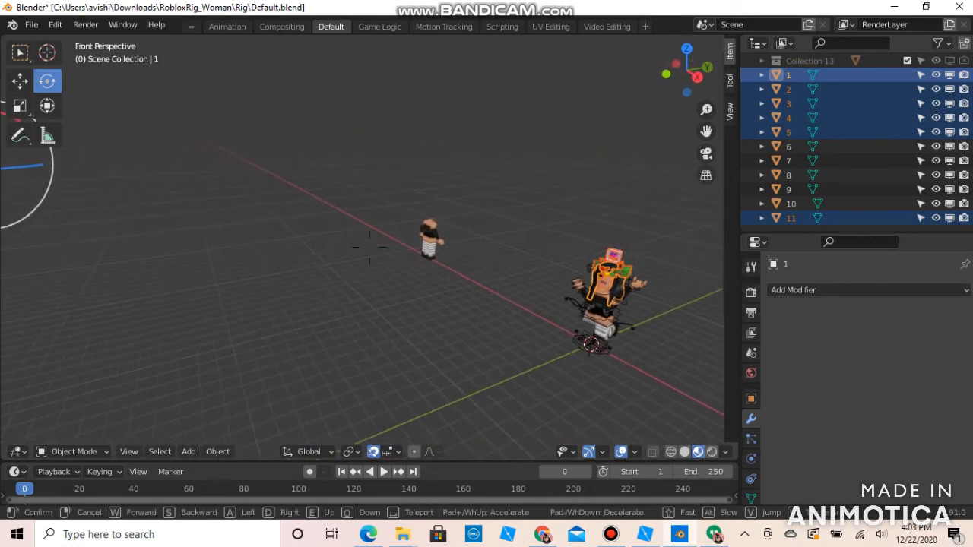
pyautogui.click(369, 247)
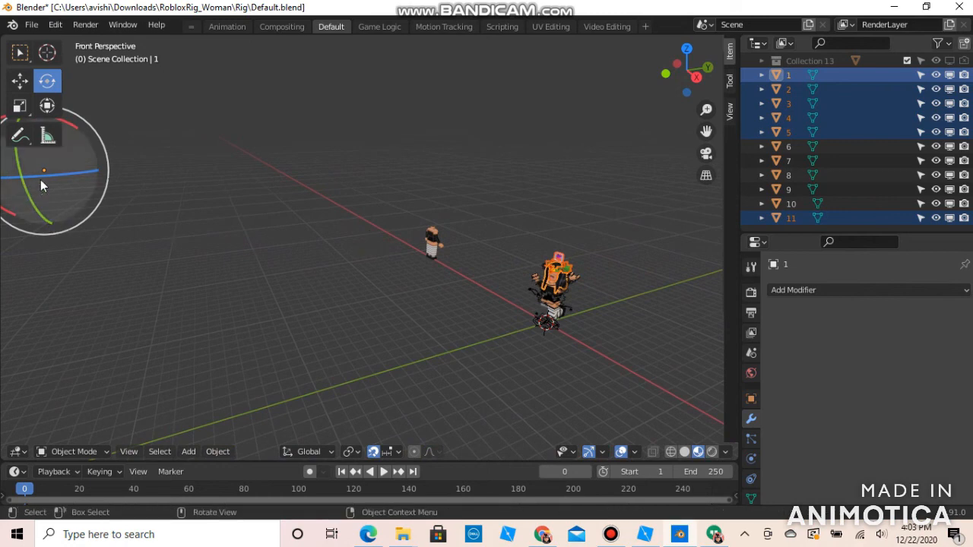
pyautogui.moveTo(41, 178); pyautogui.dragTo(29, 183)
pyautogui.hotkey('ctrl', 'z')
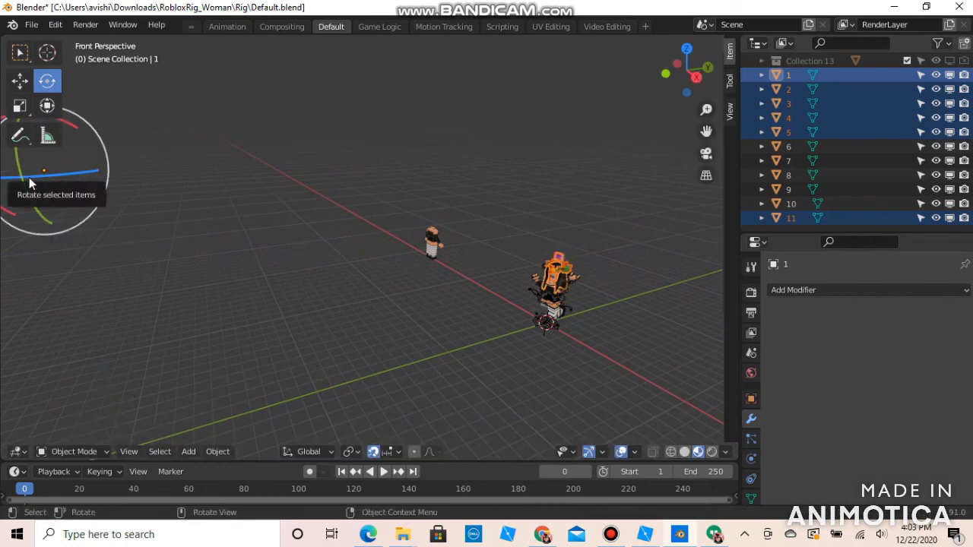
# - Clear the selection and box-select only the character's rig and body, leaving out the hair and head accessories
pyautogui.click(317, 249)
pyautogui.hotkey('shift', '`')
pyautogui.press('w')
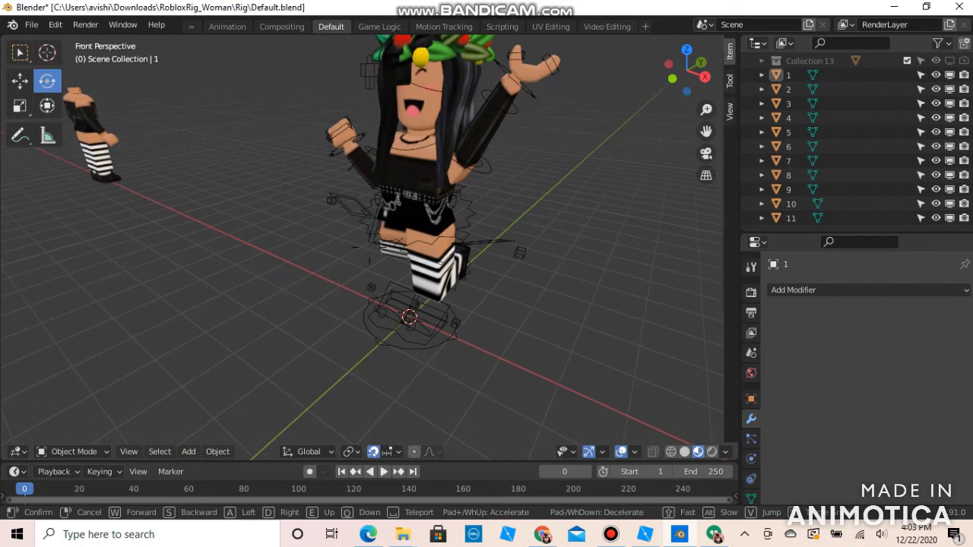
pyautogui.click(372, 254)
pyautogui.moveTo(405, 299); pyautogui.dragTo(228, 151)
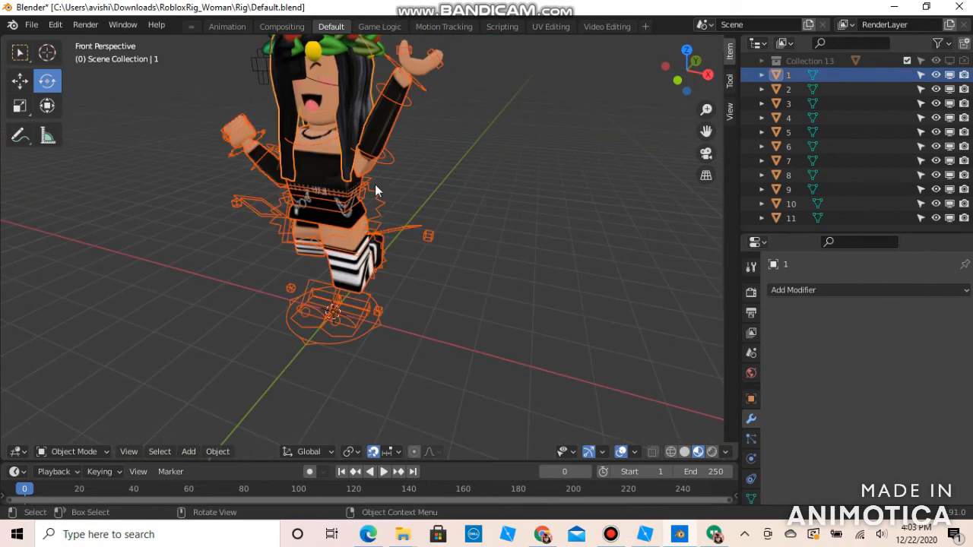
pyautogui.click(466, 298)
pyautogui.moveTo(445, 339); pyautogui.dragTo(214, 193)
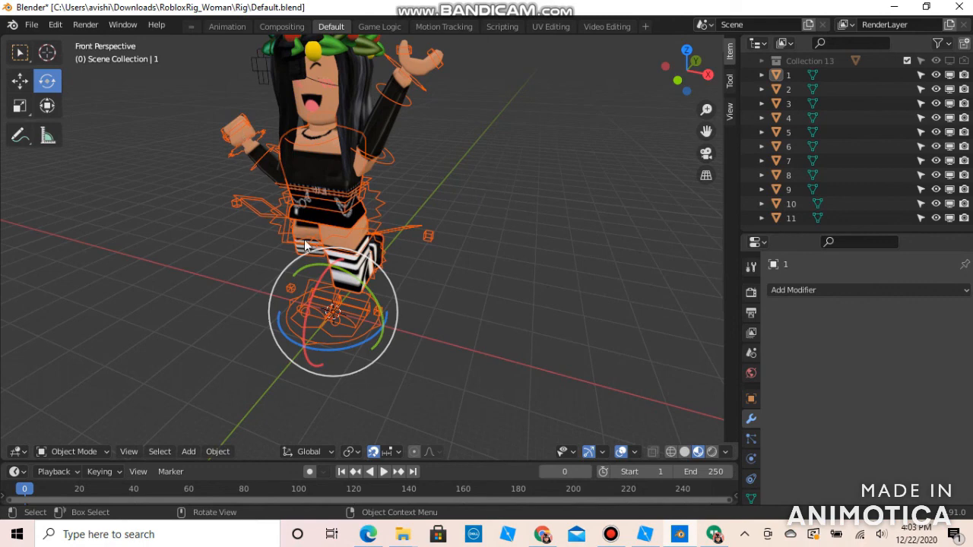
# - Rotate the selected rig and body slightly about the global Z axis
pyautogui.rightClick(313, 349)
pyautogui.click(356, 344)
pyautogui.moveTo(374, 339)
pyautogui.mouseDown()
pyautogui.moveTo(357, 346)
pyautogui.moveTo(386, 313)
pyautogui.moveTo(381, 324)
pyautogui.mouseUp()
pyautogui.hotkey('shift', '`')
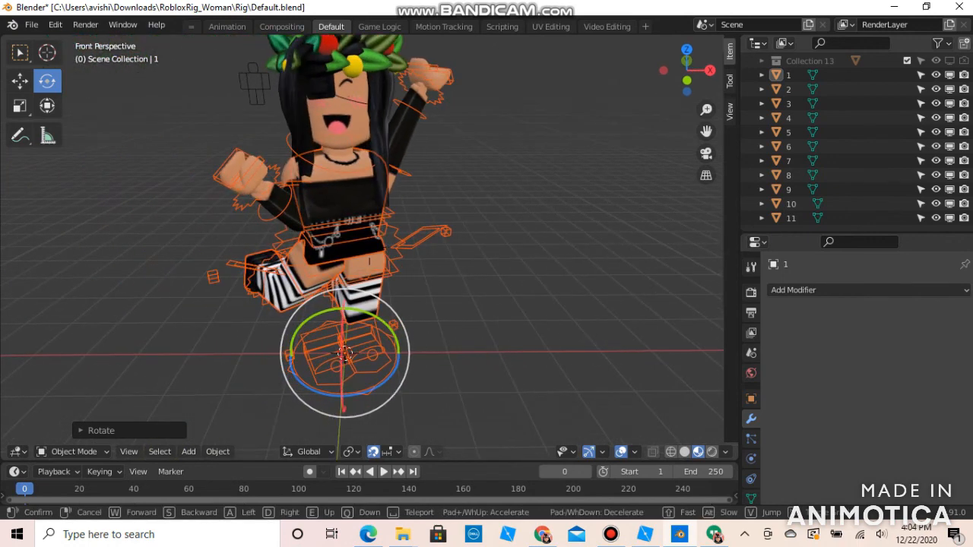
pyautogui.click(369, 247)
# - Clear the selection, box-select the whole character including rig, hair and head accessories, and activate the Move tool
pyautogui.click(464, 230)
pyautogui.press('Up')
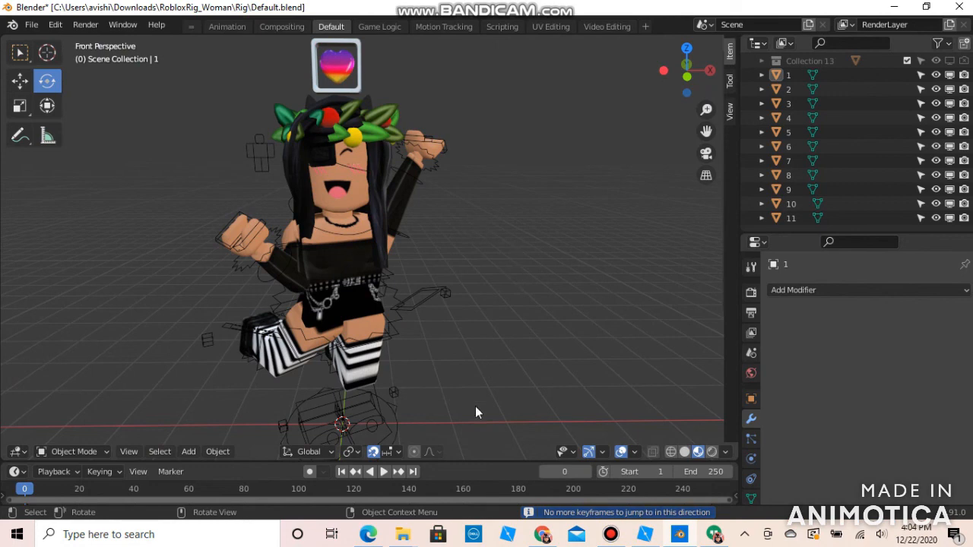
pyautogui.click(20, 55)
pyautogui.moveTo(470, 397); pyautogui.dragTo(190, 59)
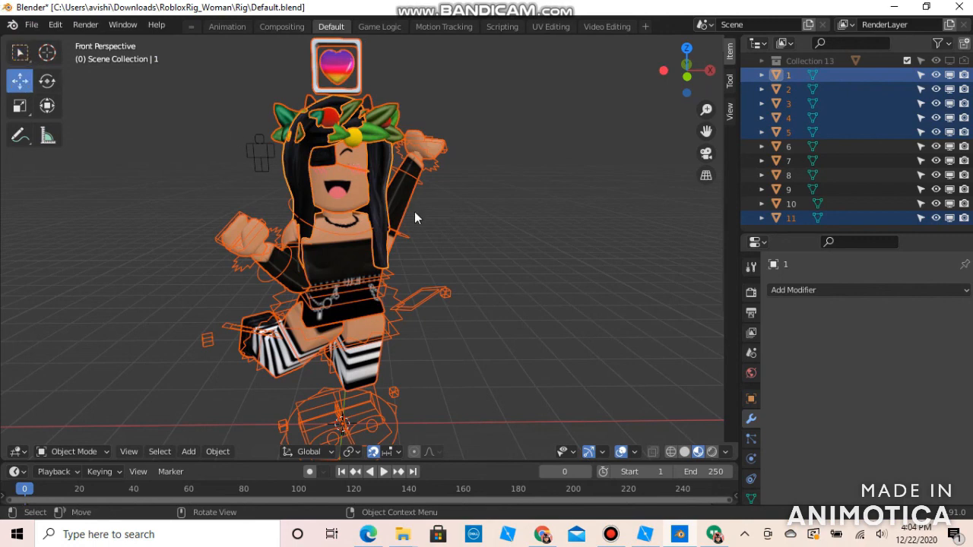
# - Try to raise the whole character along the global Z axis and undo the move
pyautogui.press('`')
pyautogui.click(204, 268)
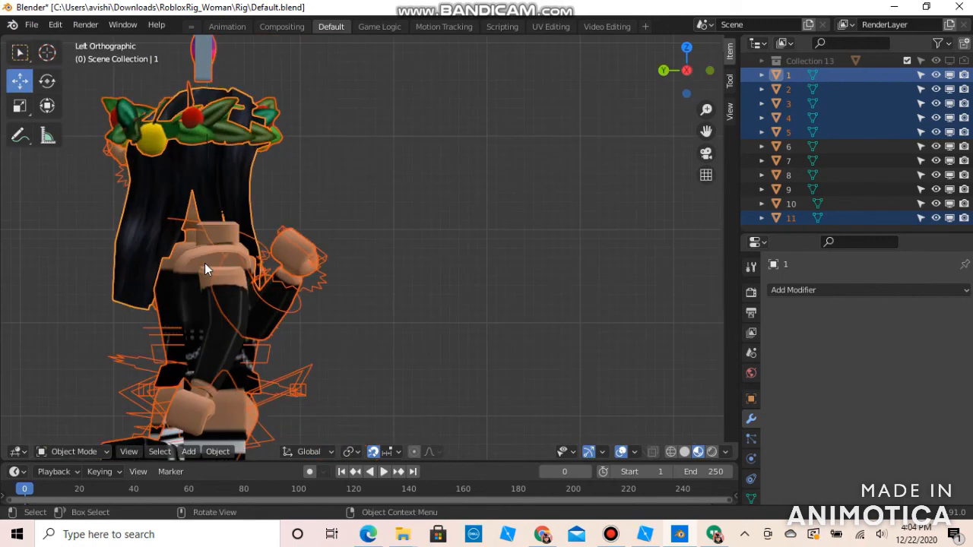
pyautogui.hotkey('shift', '`')
pyautogui.press('s')
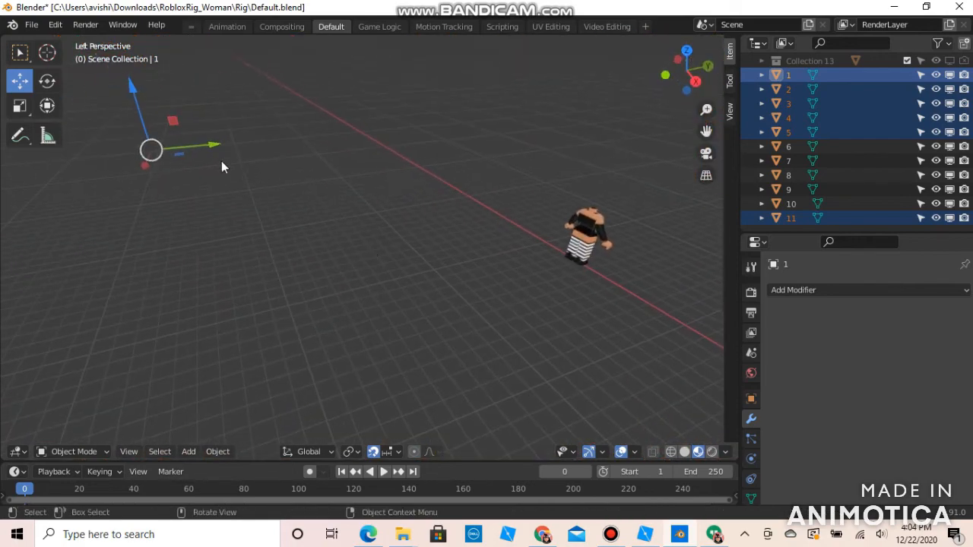
pyautogui.moveTo(129, 98); pyautogui.dragTo(124, 452)
pyautogui.hotkey('shift', '`')
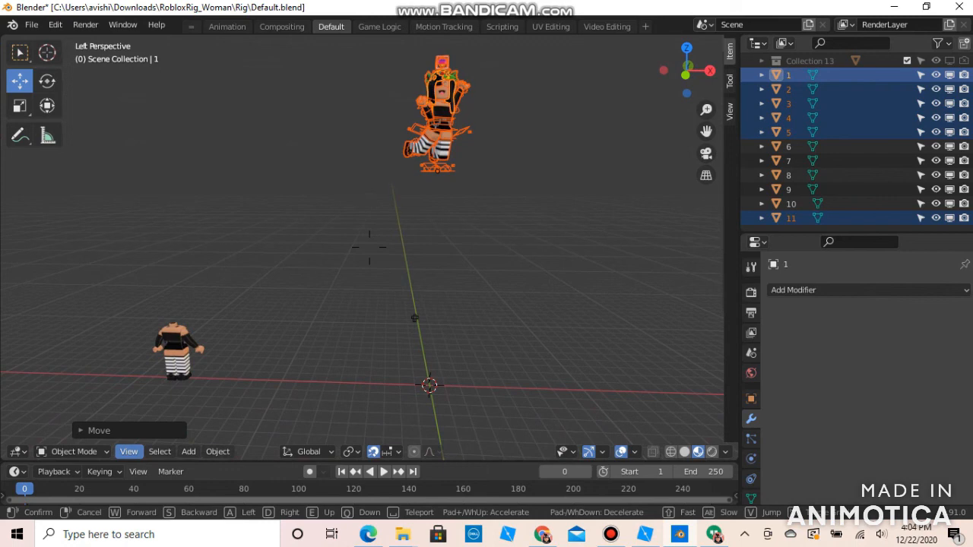
pyautogui.click(369, 247)
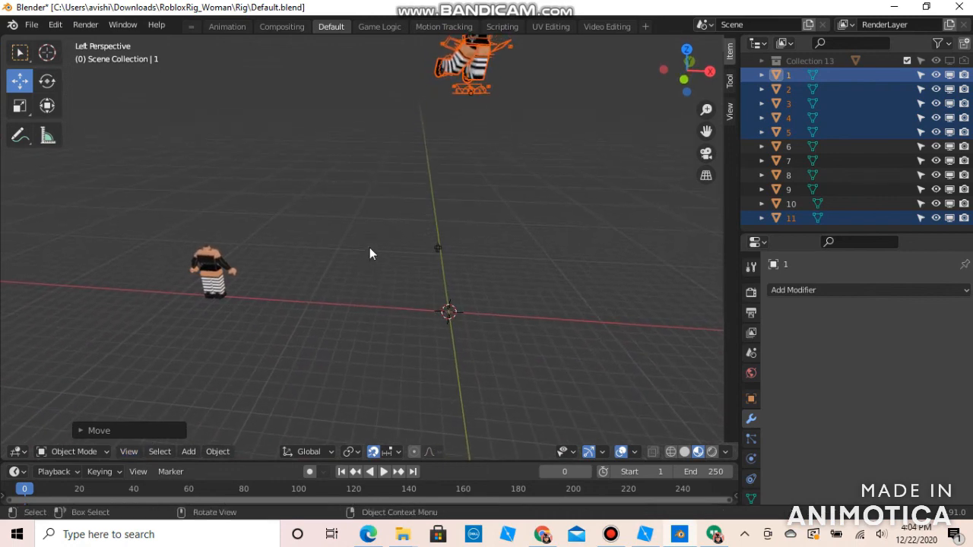
pyautogui.hotkey('ctrl', 'z')
pyautogui.hotkey('shift', '`')
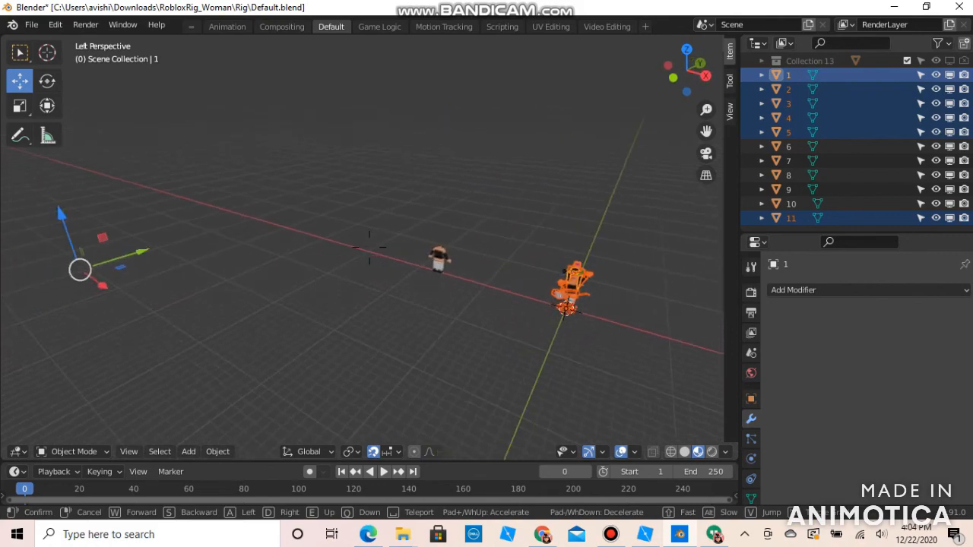
pyautogui.click(562, 303)
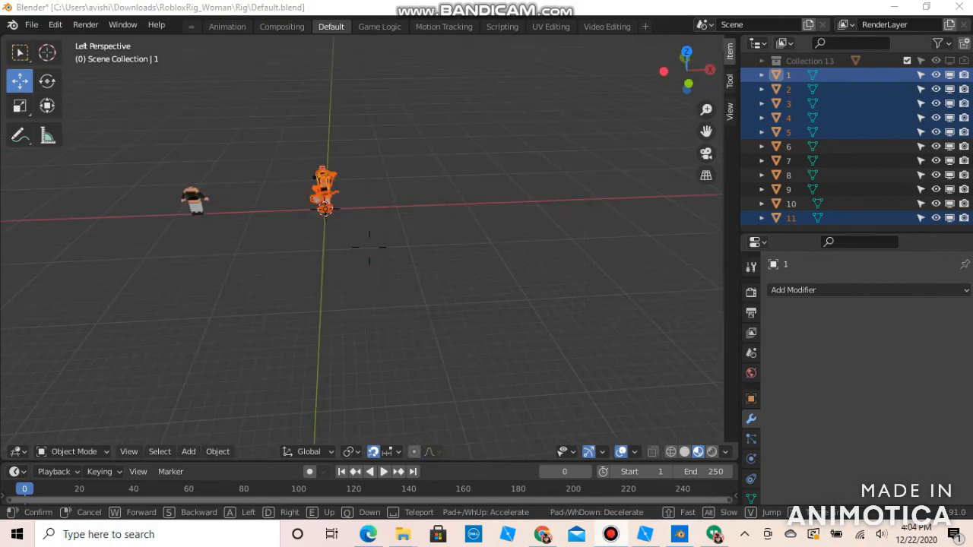
pyautogui.click(611, 535)
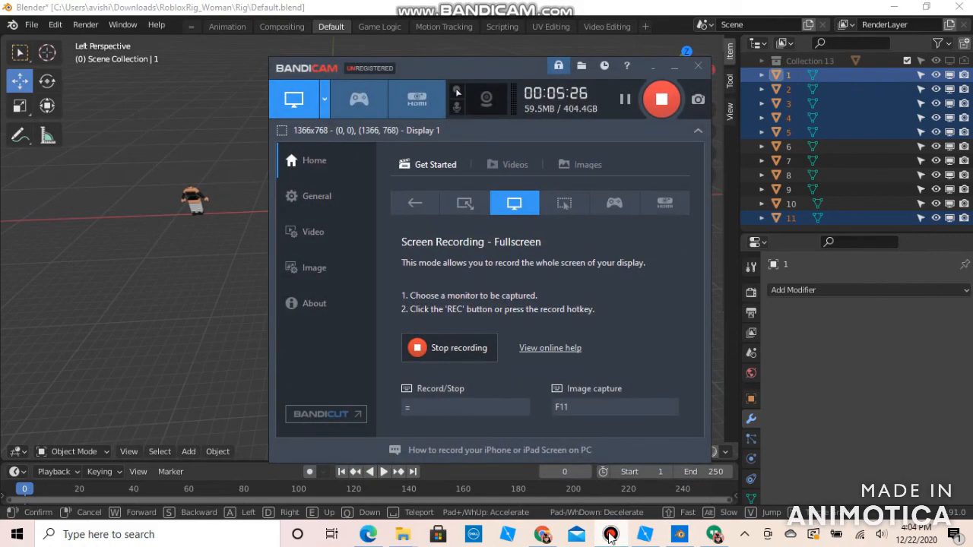
pyautogui.click(611, 535)
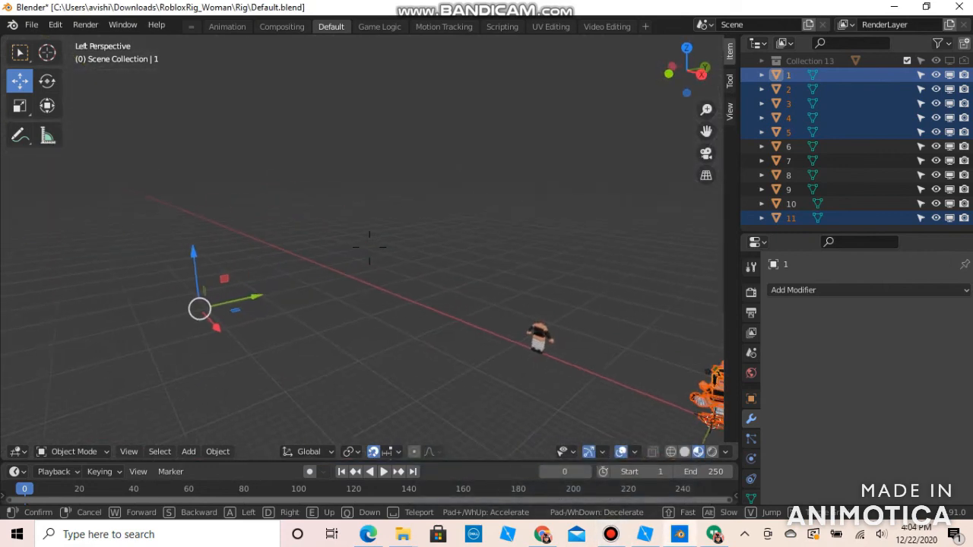
# - Move the selected character and its rig slightly upward along the Z axis and deselect everything
pyautogui.click(370, 247)
pyautogui.rightClick(168, 252)
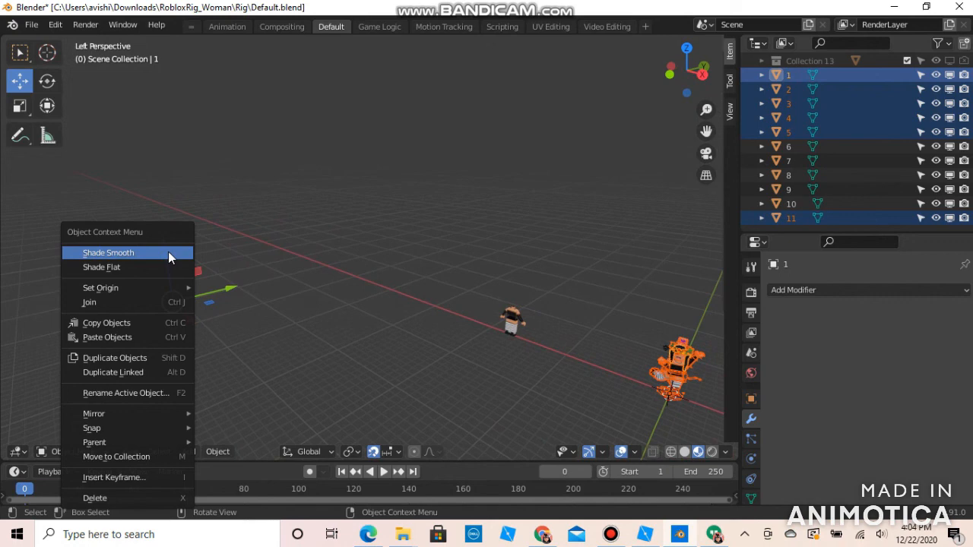
pyautogui.press('Escape')
pyautogui.moveTo(164, 244); pyautogui.dragTo(165, 230)
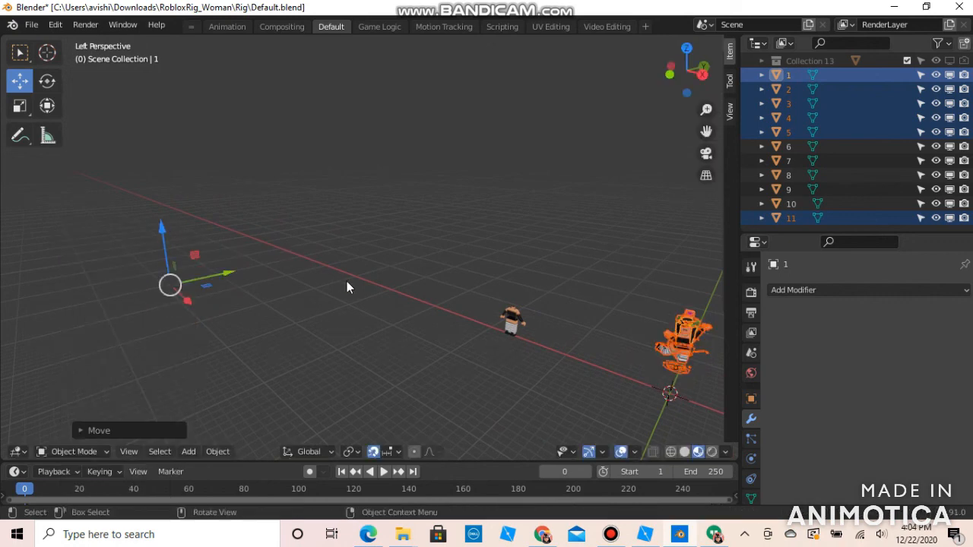
pyautogui.click(347, 281)
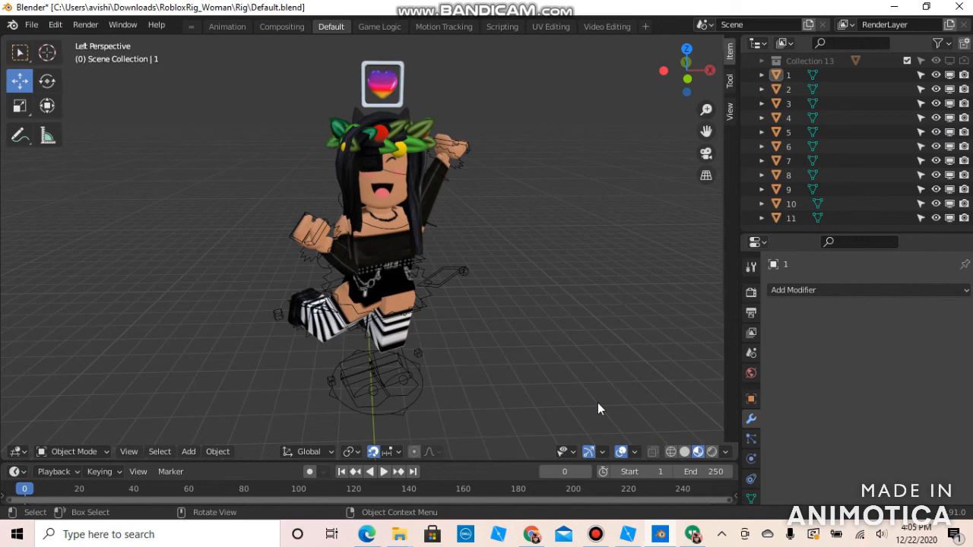
# - Switch to Roblox Studio and search the Toolbox models for "park background"
pyautogui.press('XF86AudioRaiseVolume')
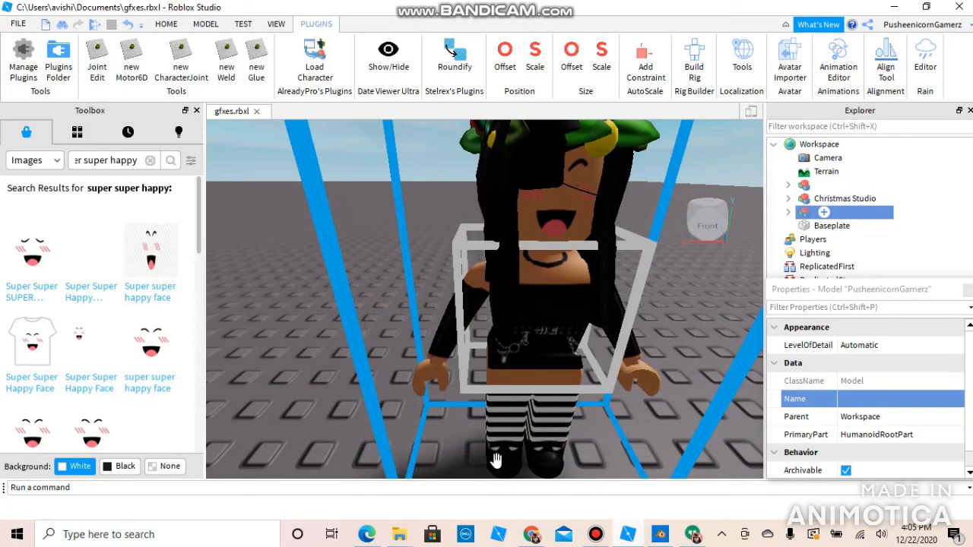
pyautogui.scroll(3, 377, 439)
pyautogui.click(377, 440)
pyautogui.scroll(-10, 377, 439)
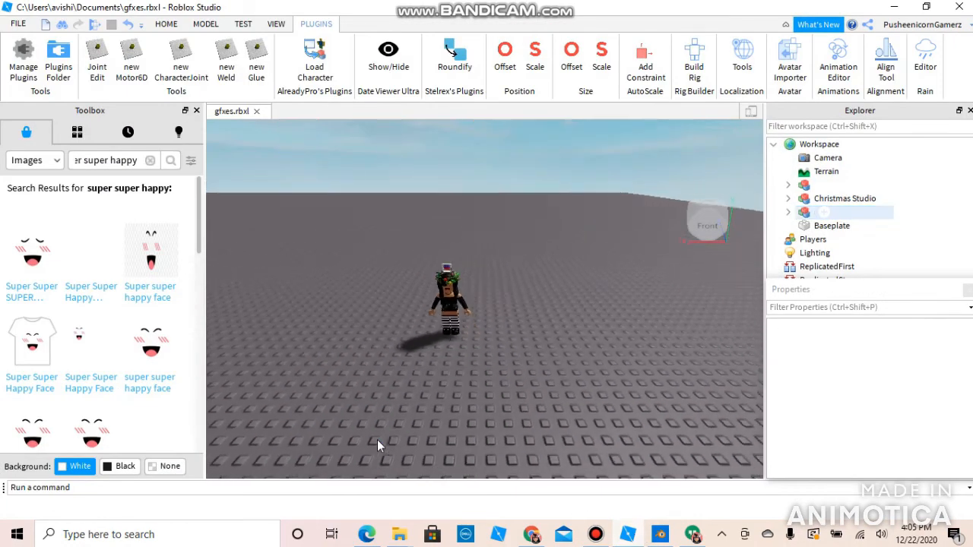
pyautogui.press('d')
pyautogui.press('a')
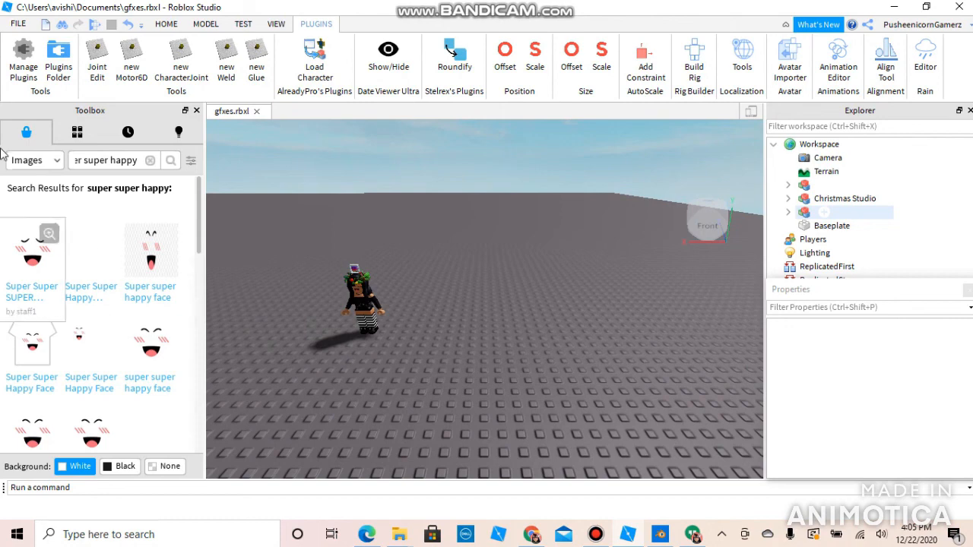
pyautogui.click(24, 161)
pyautogui.click(29, 178)
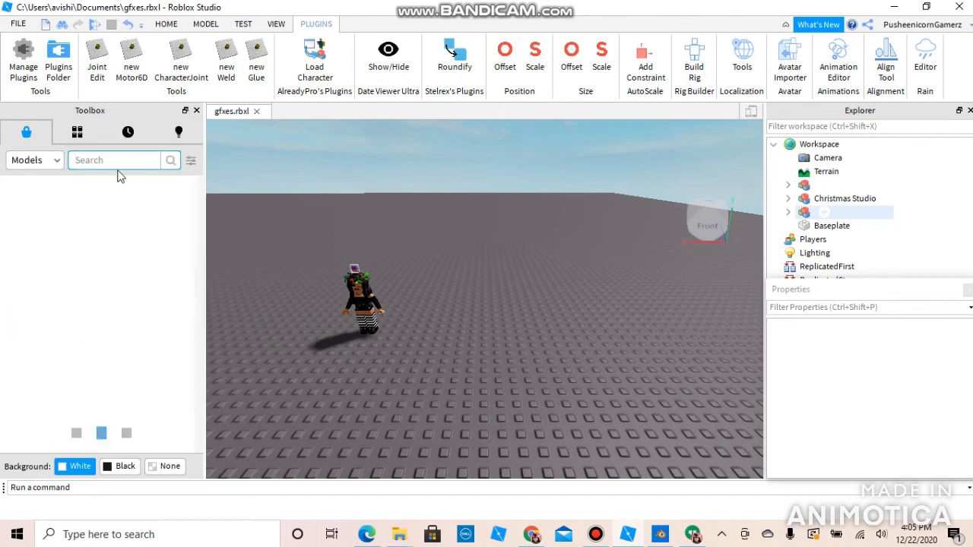
pyautogui.write('park bac')
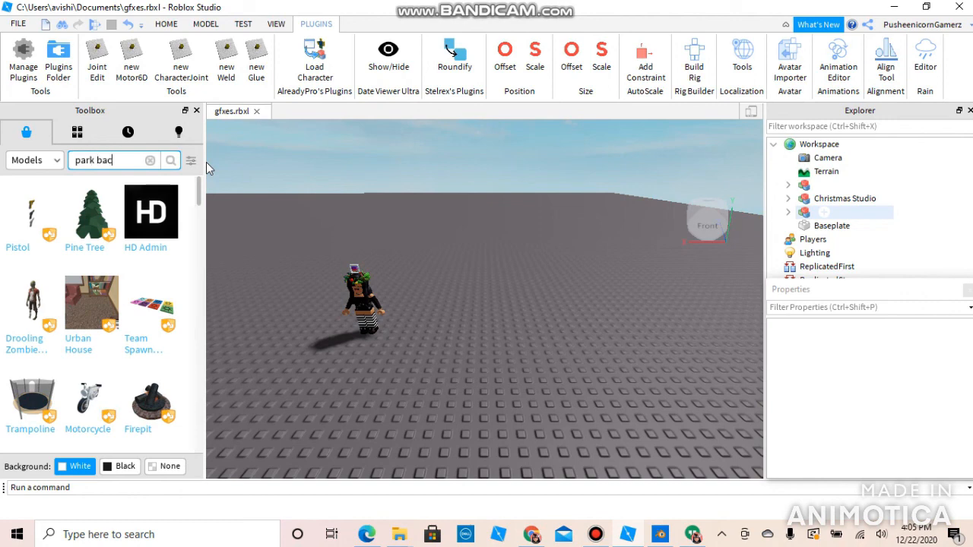
pyautogui.write('kground')
pyautogui.press('Return')
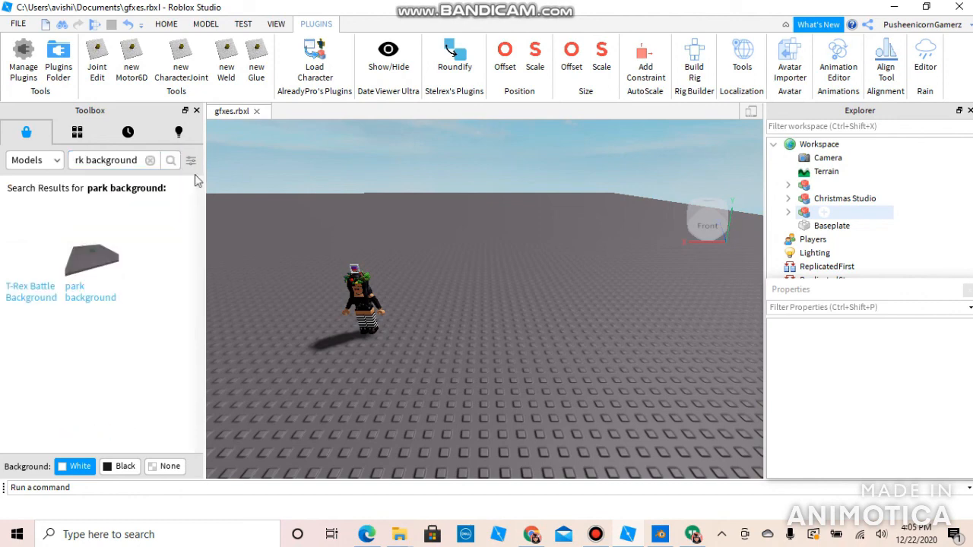
# - Search the Toolbox models for "grassy" and browse the results
pyautogui.click(150, 160)
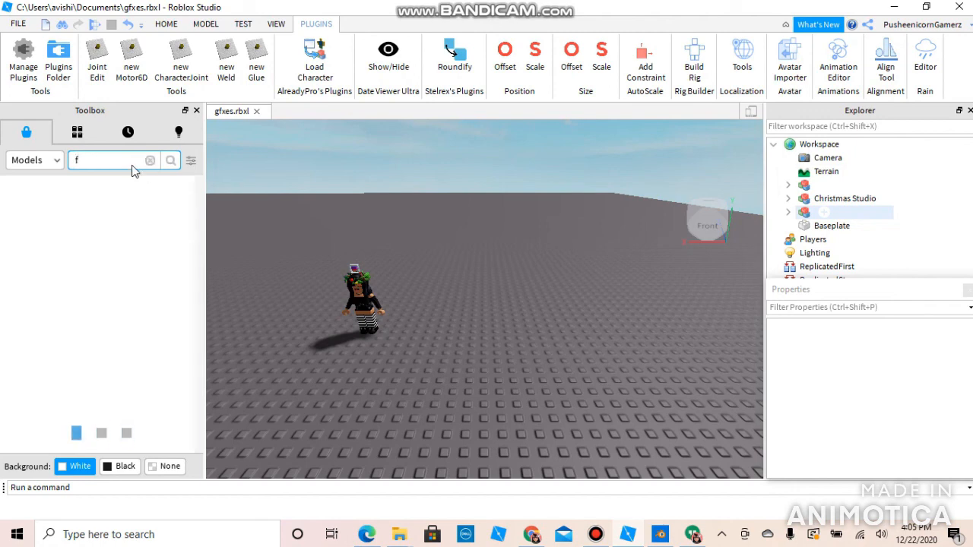
pyautogui.write('grassy')
pyautogui.press('Return')
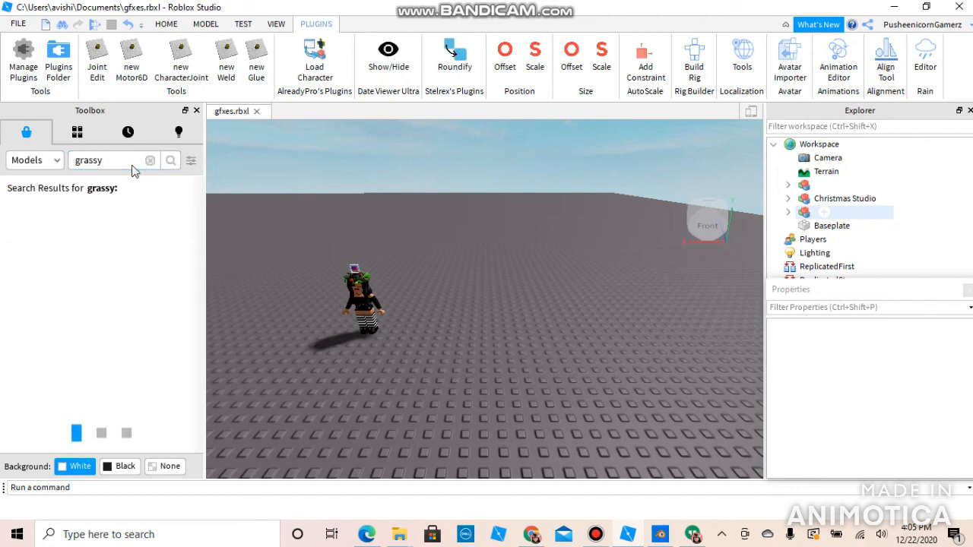
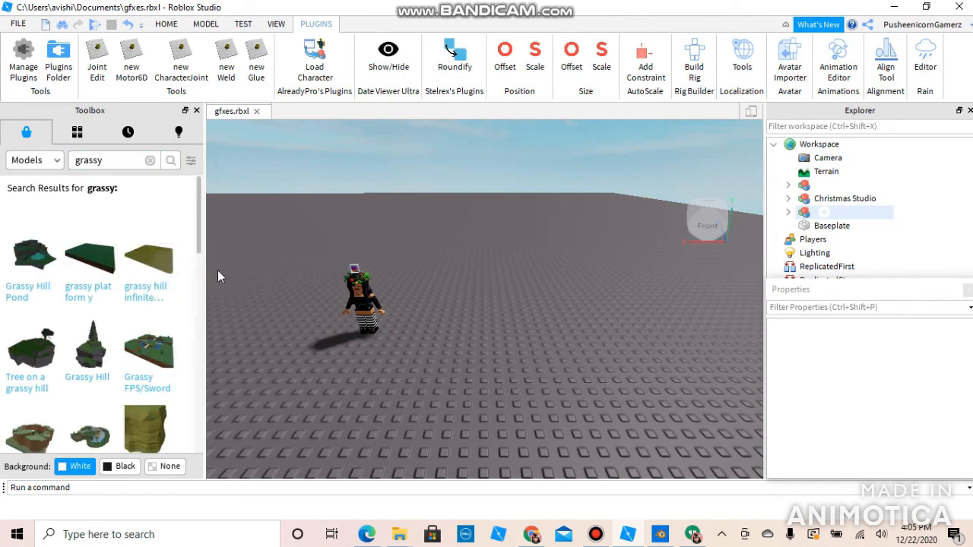
pyautogui.moveTo(198, 229); pyautogui.dragTo(199, 85)
# - Search the models for "gfx background" and insert the Gfx Background park model with two trees and a path
pyautogui.write('ound')
pyautogui.press('Return')
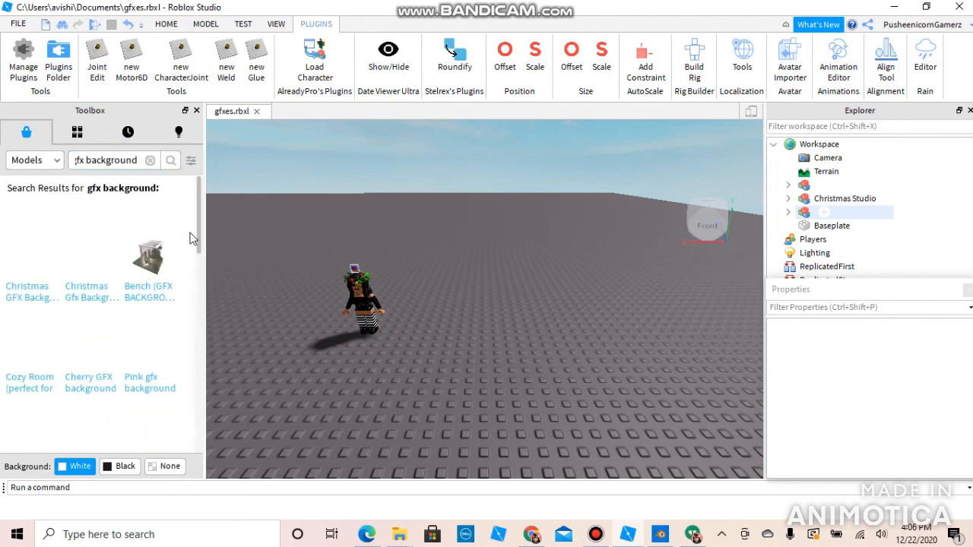
pyautogui.moveTo(200, 226); pyautogui.dragTo(215, 277)
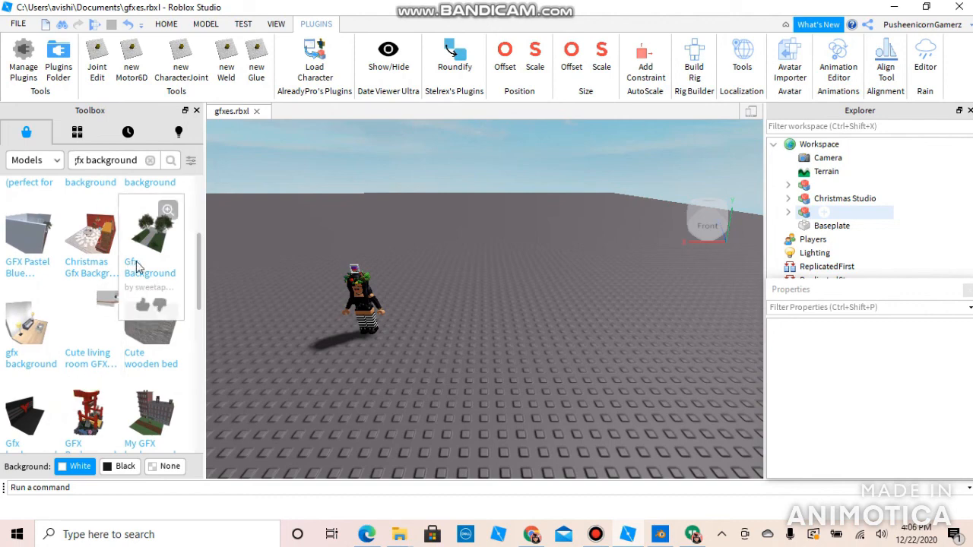
pyautogui.click(170, 251)
pyautogui.moveTo(607, 411); pyautogui.dragTo(607, 411, button='right')
pyautogui.scroll(1, 608, 411)
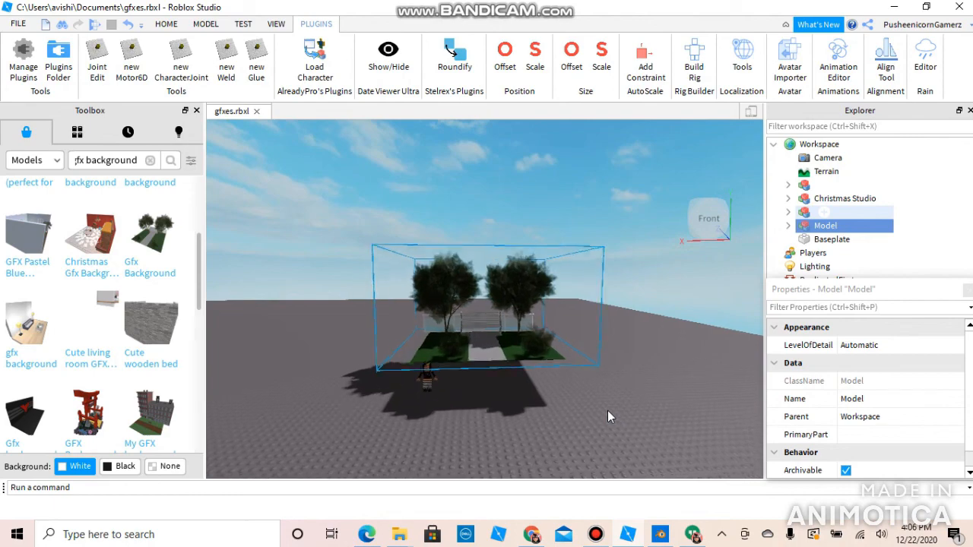
pyautogui.scroll(5, 607, 410)
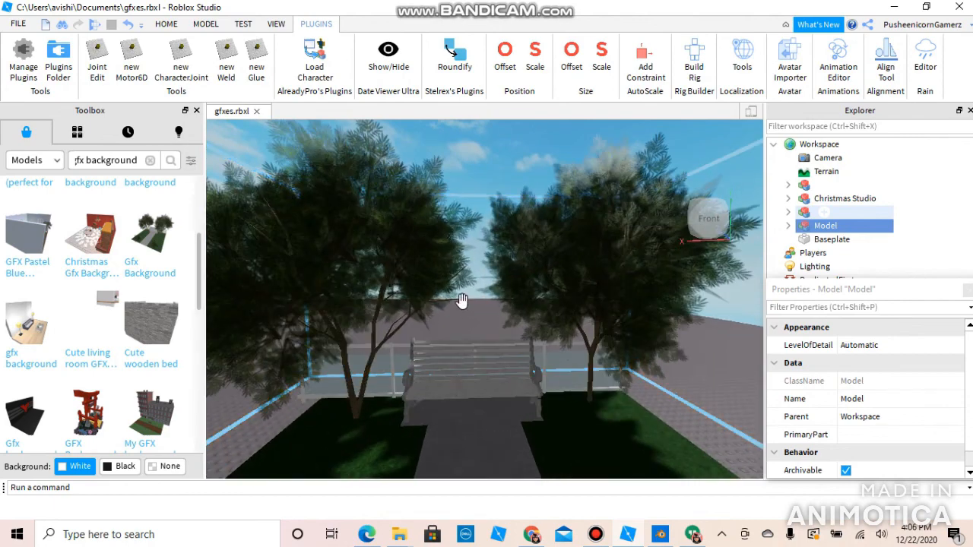
pyautogui.moveTo(495, 196); pyautogui.dragTo(495, 191, button='right')
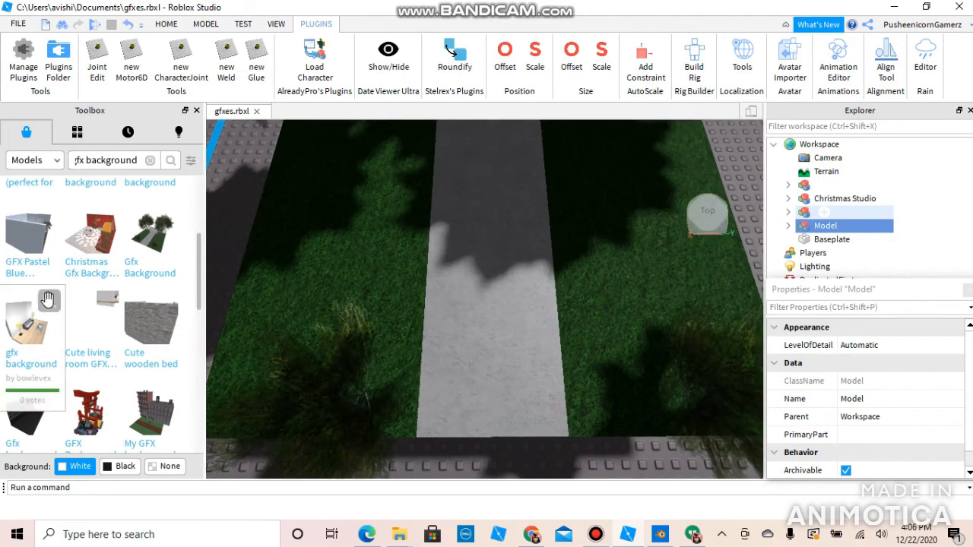
# - Browse the remaining "gfx background" models and close the Toolbox
pyautogui.scroll(-5, 52, 276)
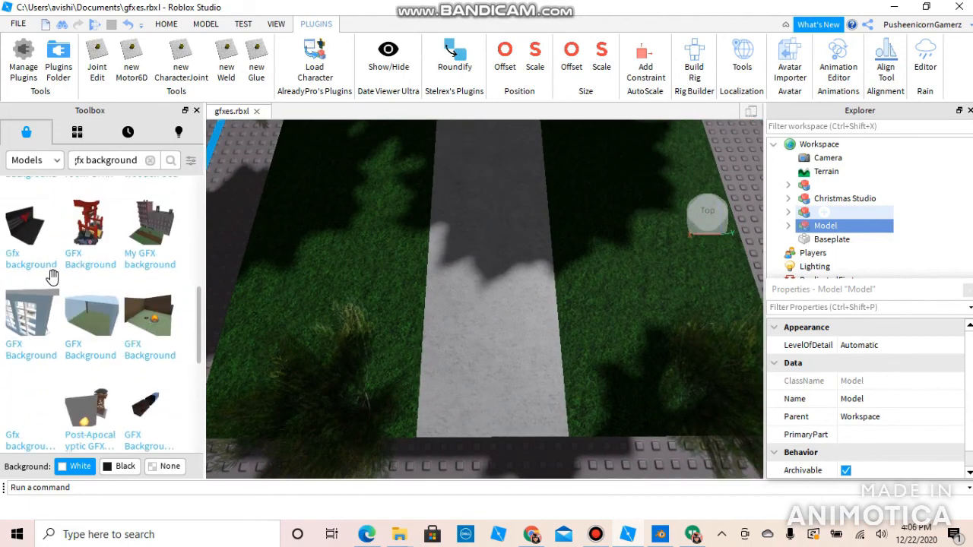
pyautogui.scroll(-3, 52, 276)
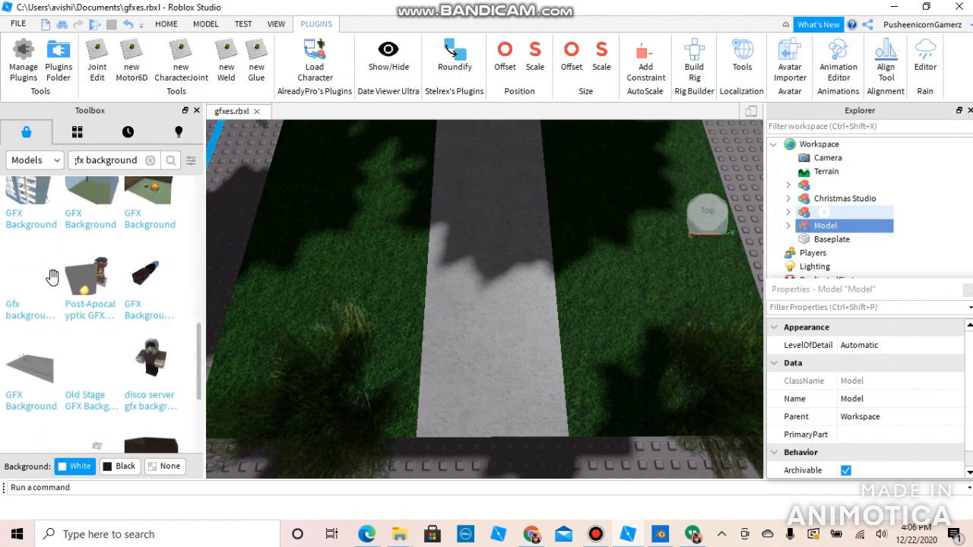
pyautogui.scroll(-3, 51, 276)
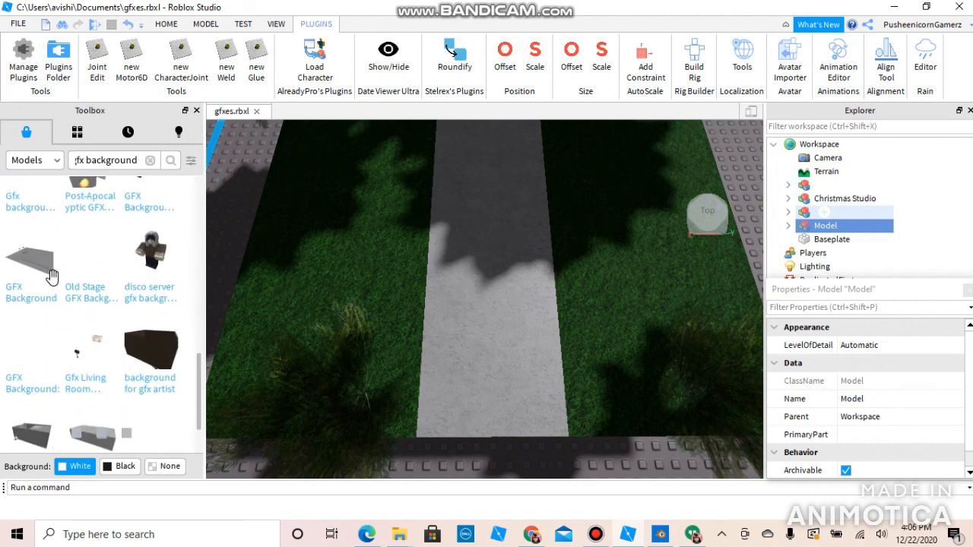
pyautogui.scroll(-3, 52, 276)
pyautogui.scroll(3, 51, 276)
pyautogui.scroll(-3, 52, 276)
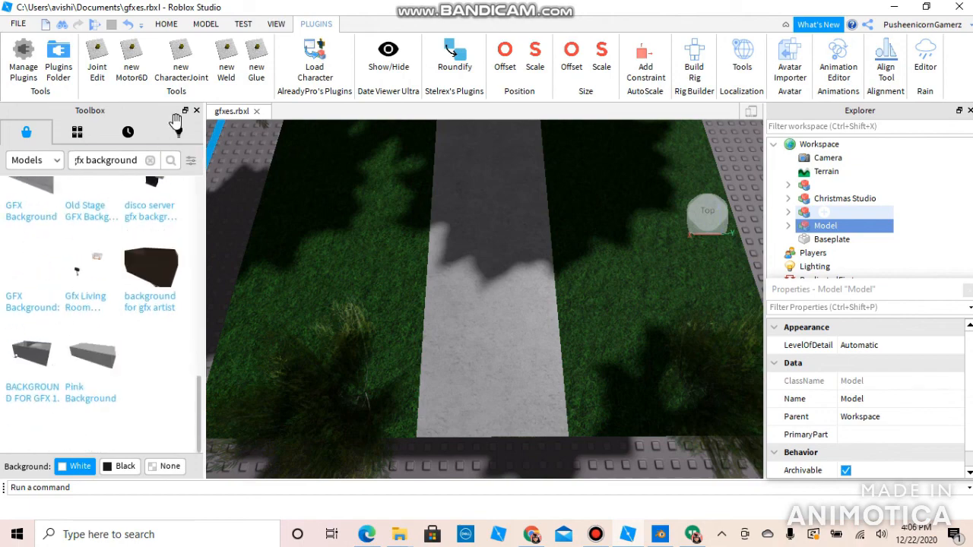
pyautogui.click(197, 110)
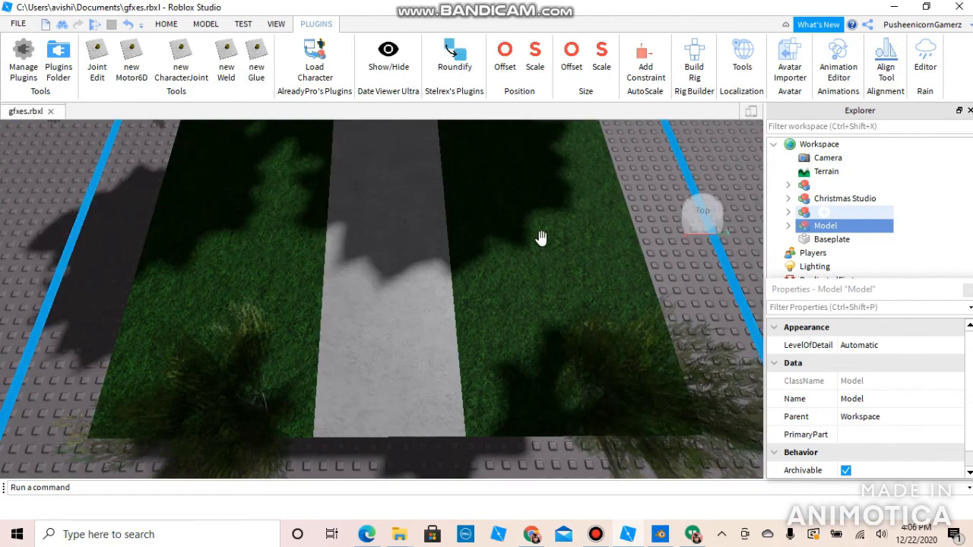
# - Export the inserted park model to the Desktop as gfxsamplebackground.obj
pyautogui.rightClick(815, 227)
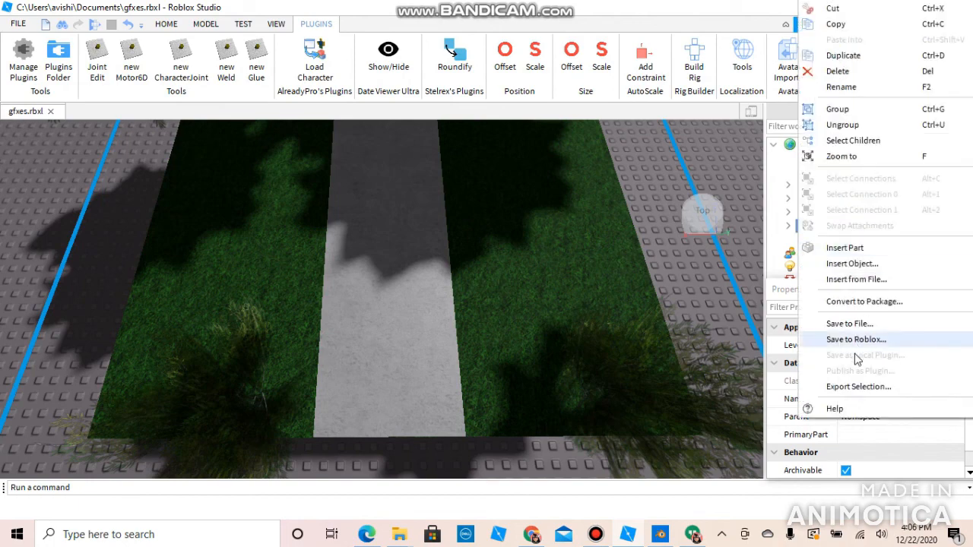
pyautogui.click(858, 387)
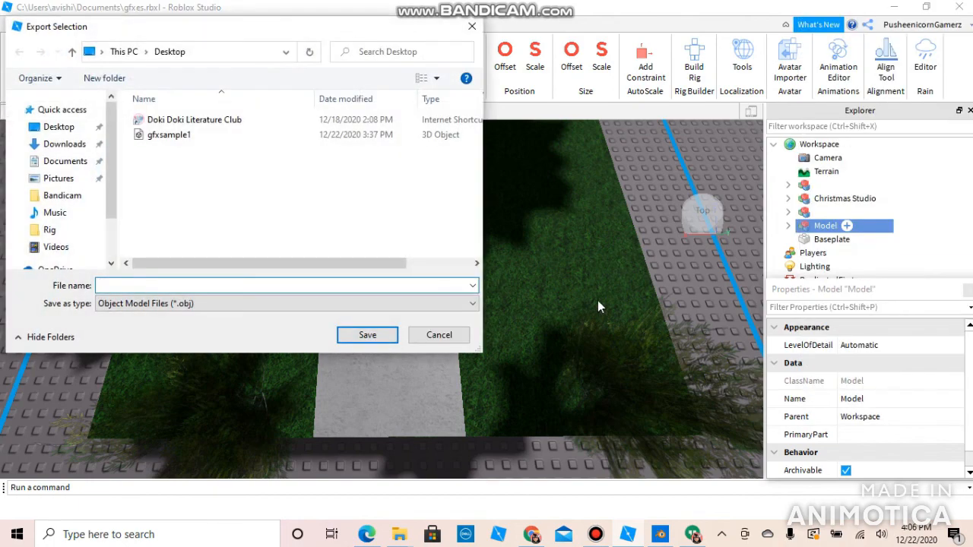
pyautogui.write('gfx')
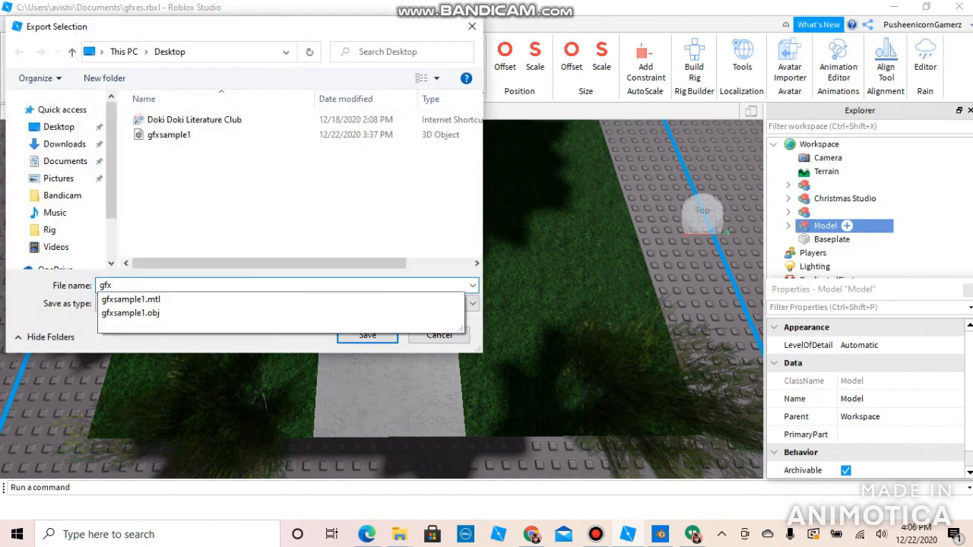
pyautogui.write('p')
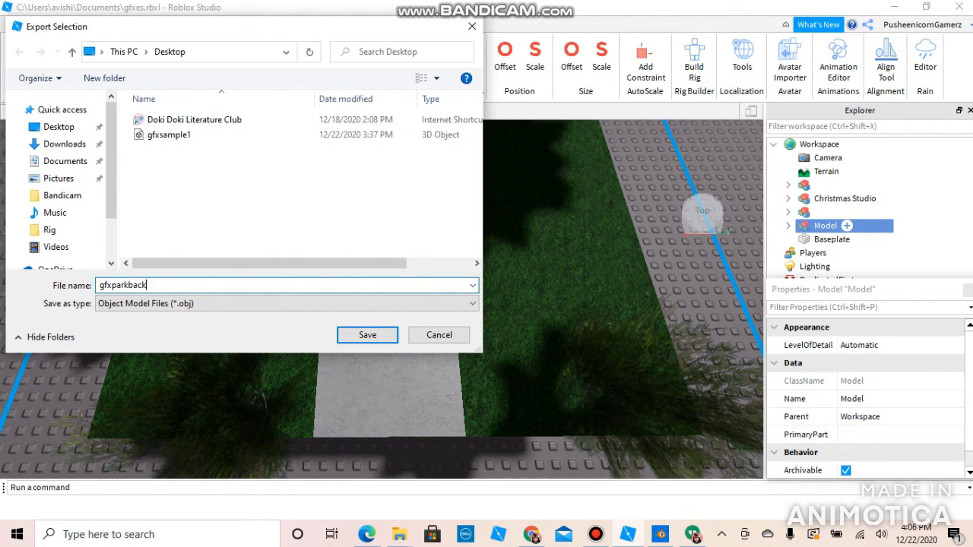
pyautogui.press('BackSpace')
pyautogui.write('s')
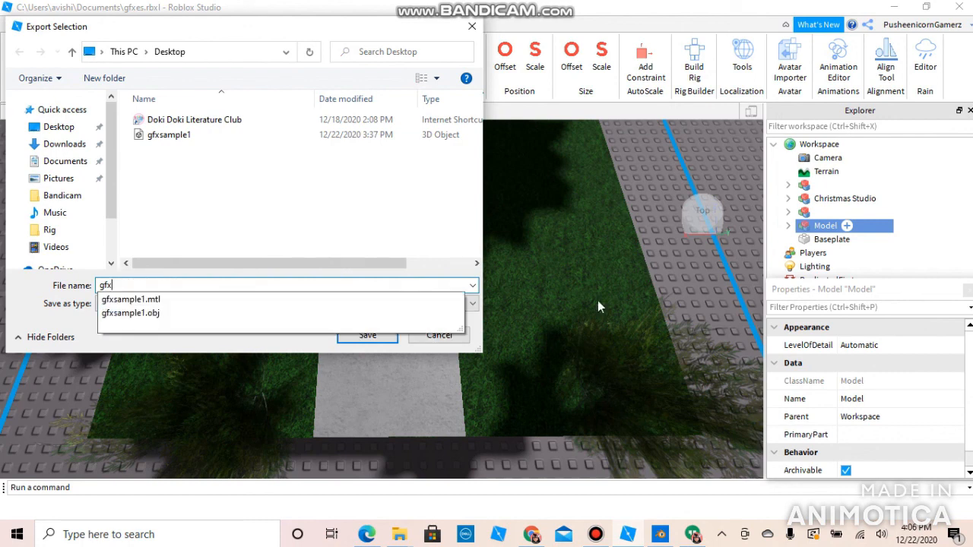
pyautogui.write('amplebackground.obj')
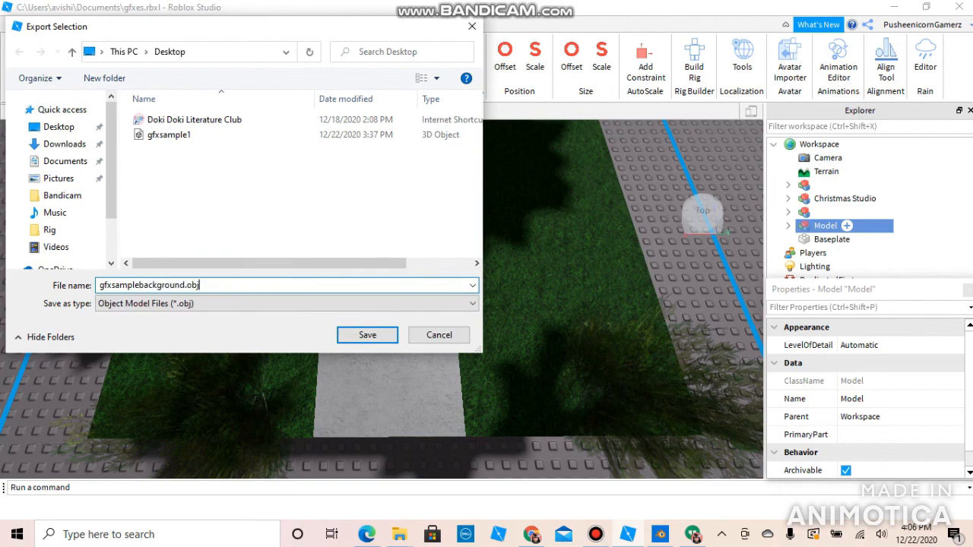
pyautogui.click(363, 337)
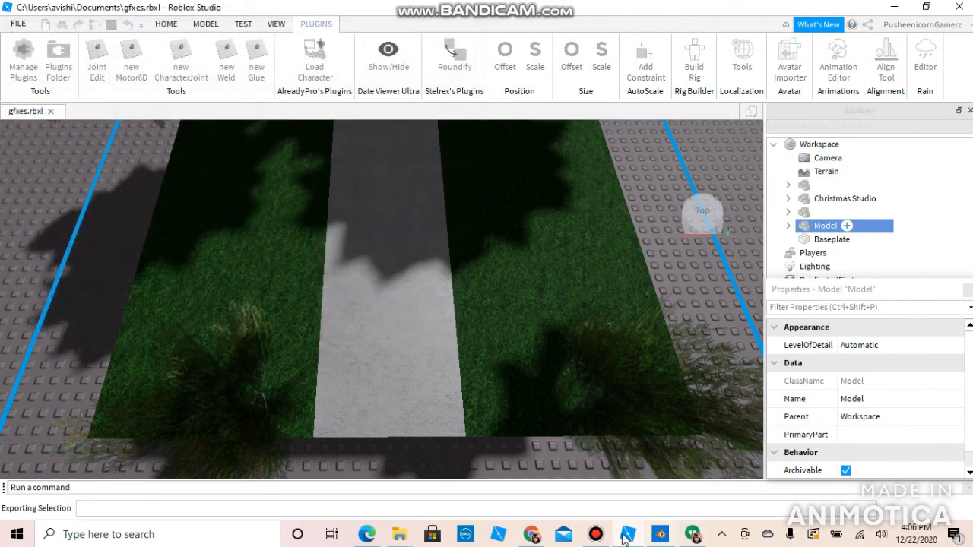
# - Switch to Blender and import gfxsamplebackground.obj from the Desktop as a Wavefront OBJ
pyautogui.click(659, 535)
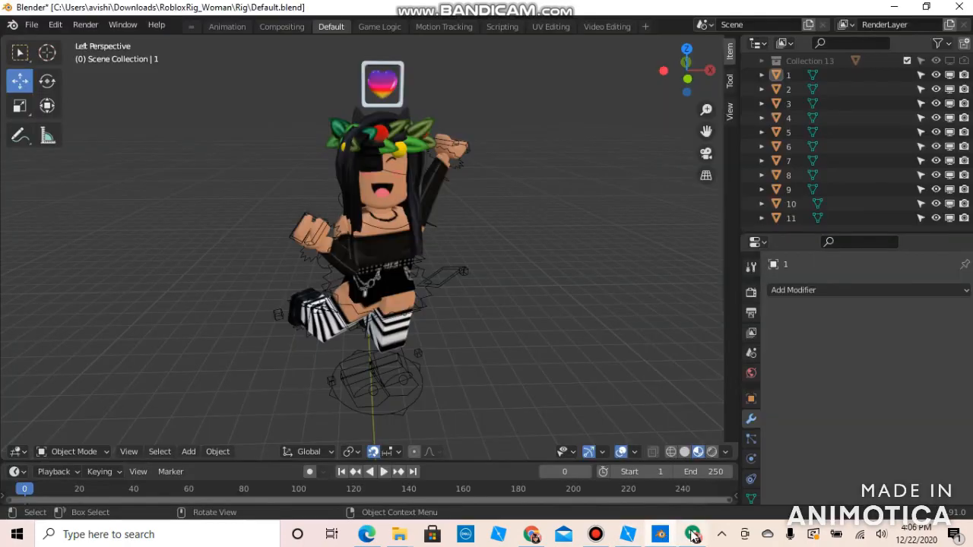
pyautogui.click(693, 535)
pyautogui.click(630, 537)
pyautogui.click(663, 539)
pyautogui.click(31, 26)
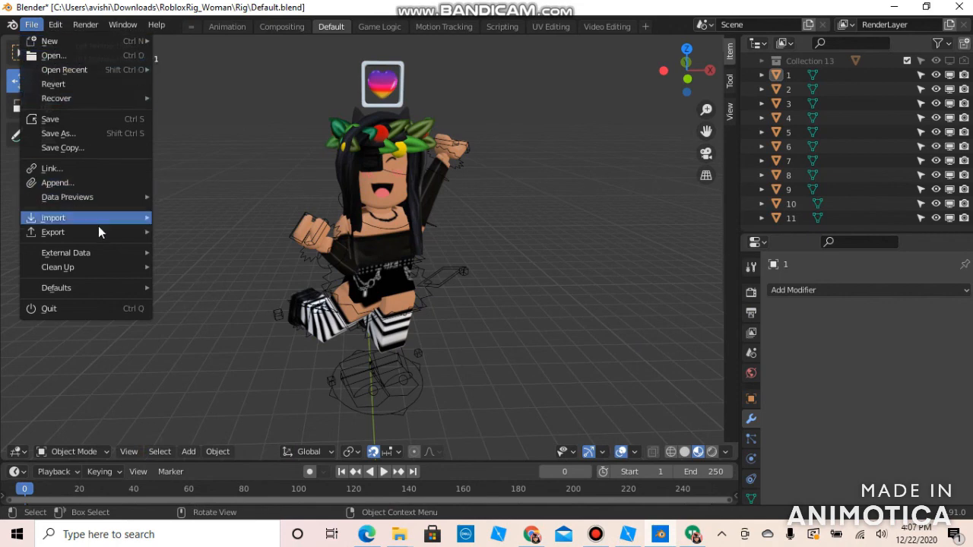
pyautogui.moveTo(91, 220)
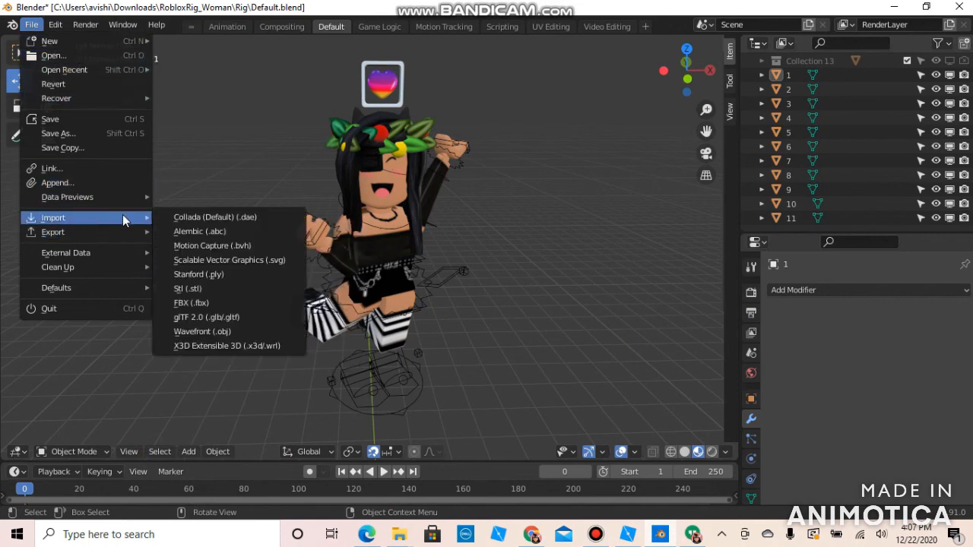
pyautogui.click(220, 332)
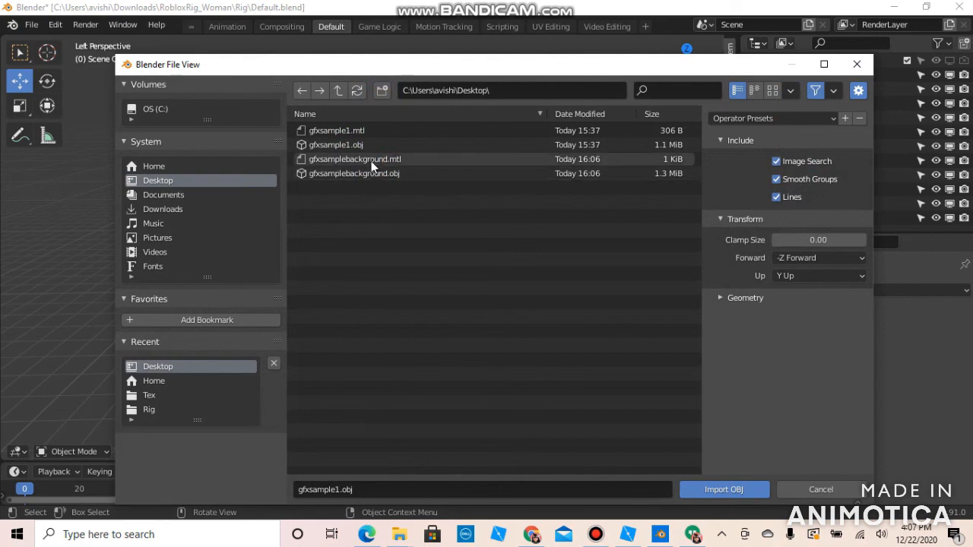
pyautogui.click(369, 175)
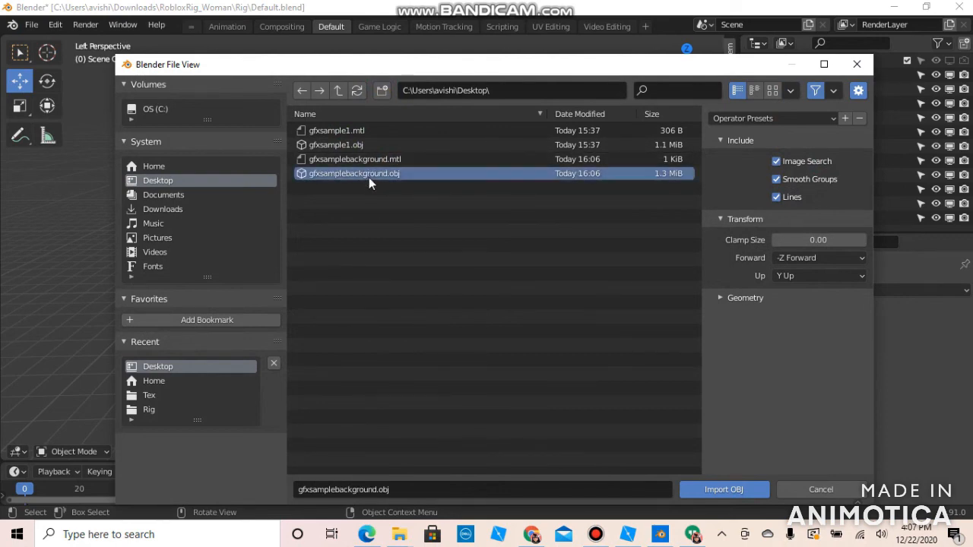
pyautogui.click(717, 489)
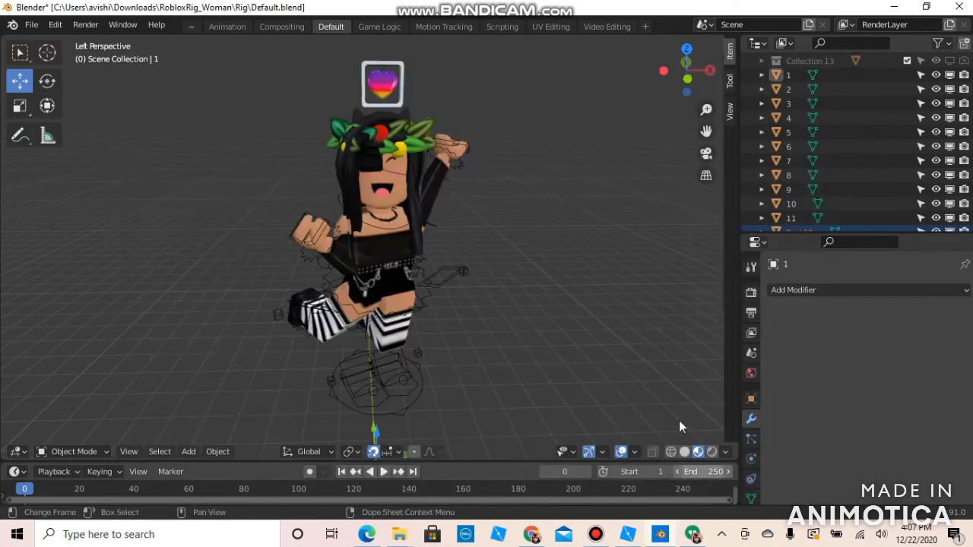
# - Locate the imported park background far from the character and move it closer to the rig
pyautogui.hotkey('shift', '`')
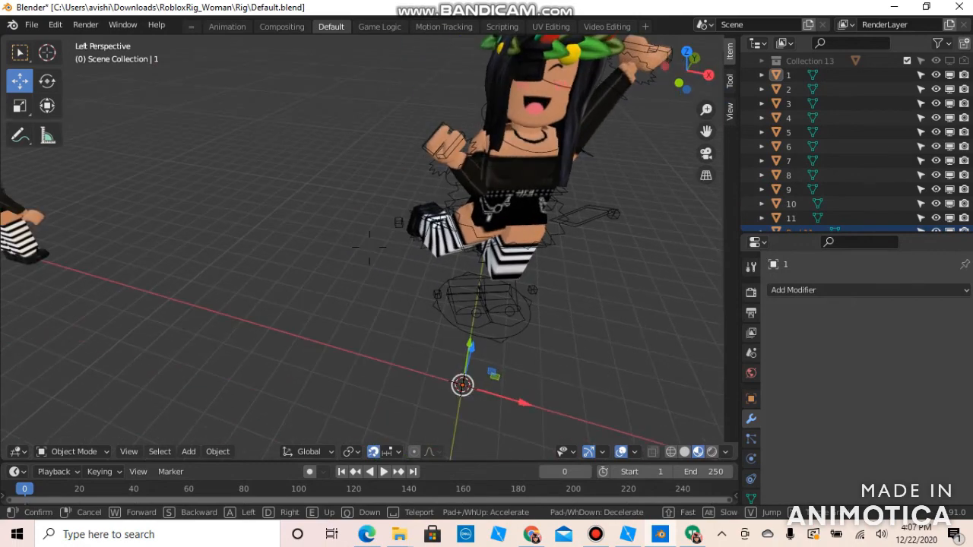
pyautogui.press('s')
pyautogui.press('s')
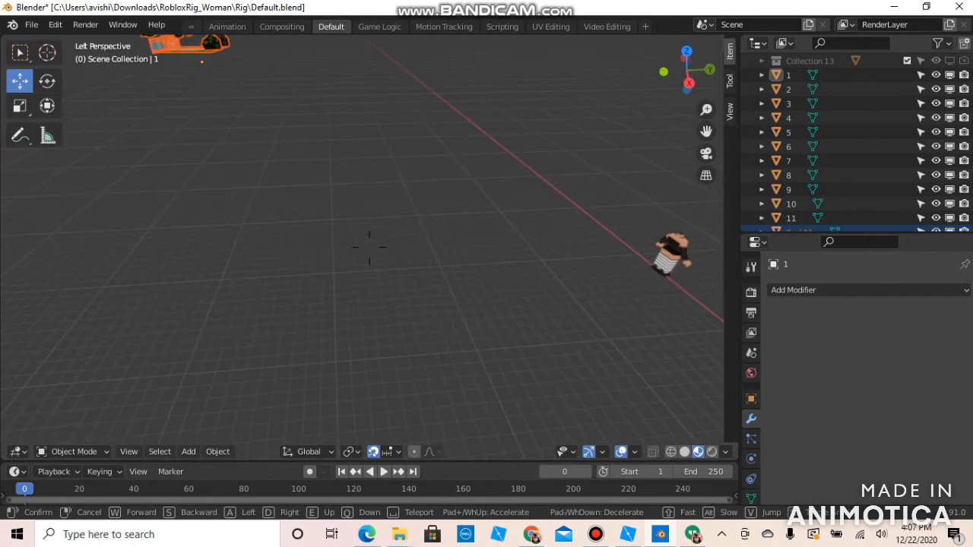
pyautogui.press('s')
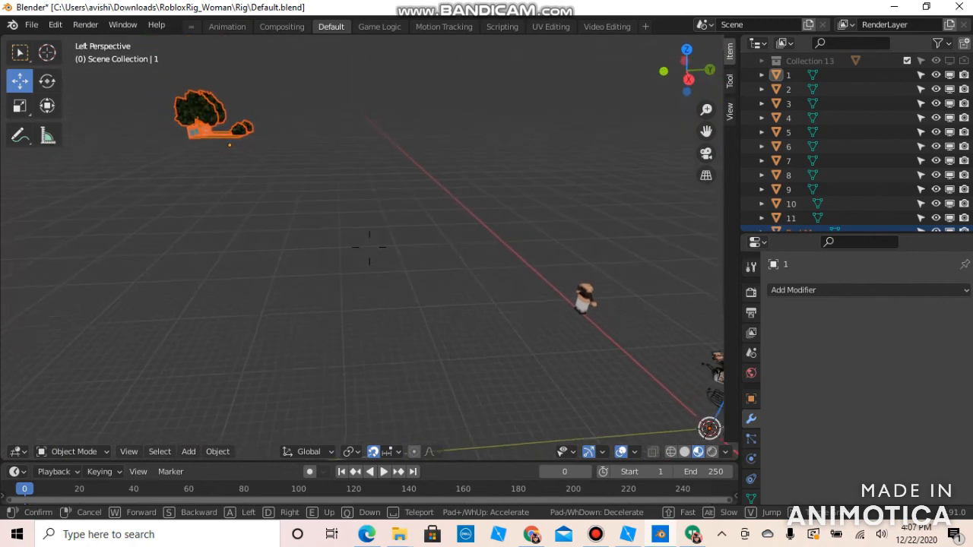
pyautogui.click(370, 246)
pyautogui.rightClick(616, 408)
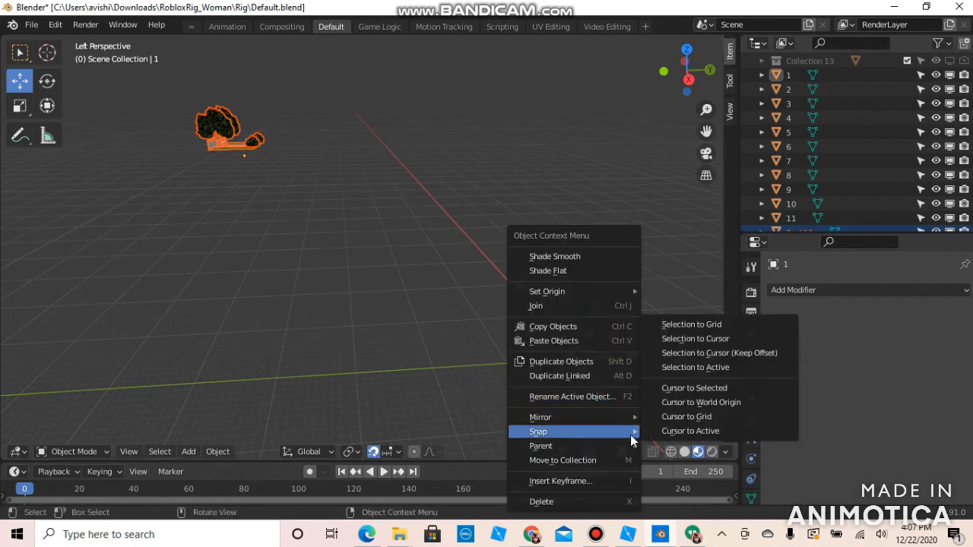
pyautogui.moveTo(610, 400); pyautogui.dragTo(726, 153)
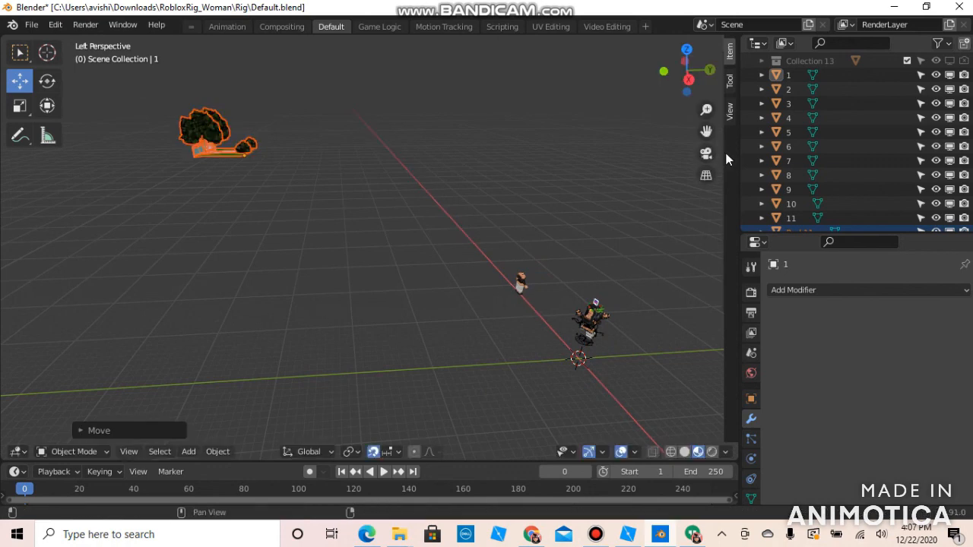
pyautogui.moveTo(658, 331); pyautogui.dragTo(667, 455, button='middle')
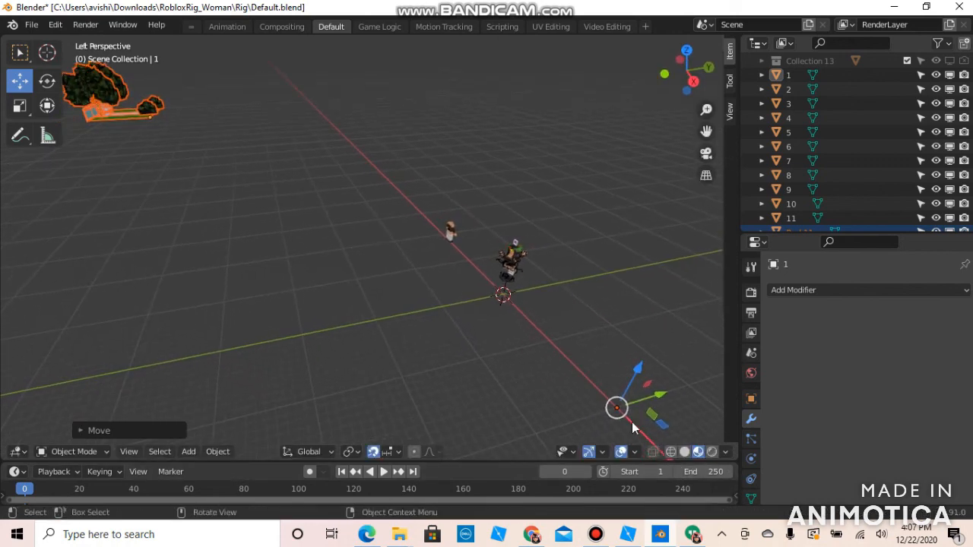
pyautogui.moveTo(616, 408); pyautogui.dragTo(235, 307)
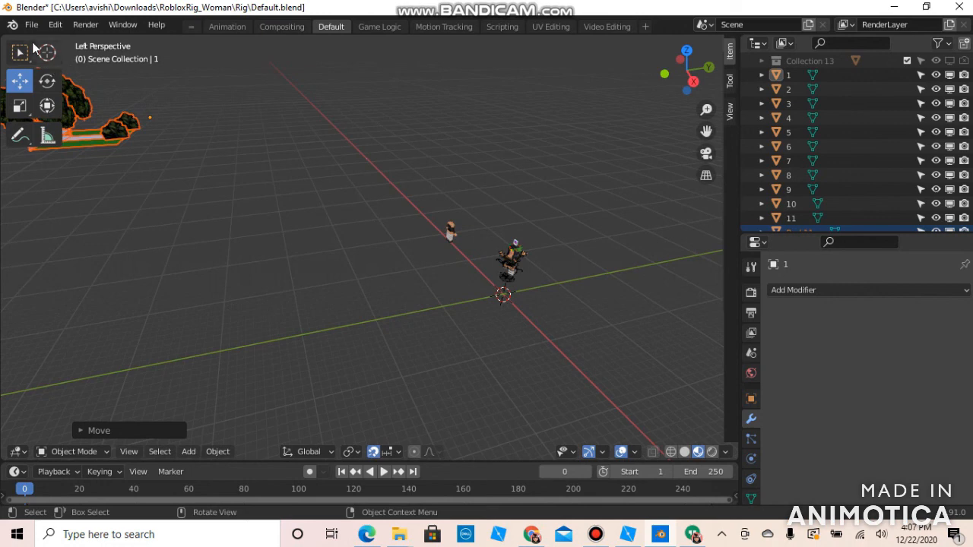
# - Rotate the park background about 178° around the global Z axis
pyautogui.click(49, 83)
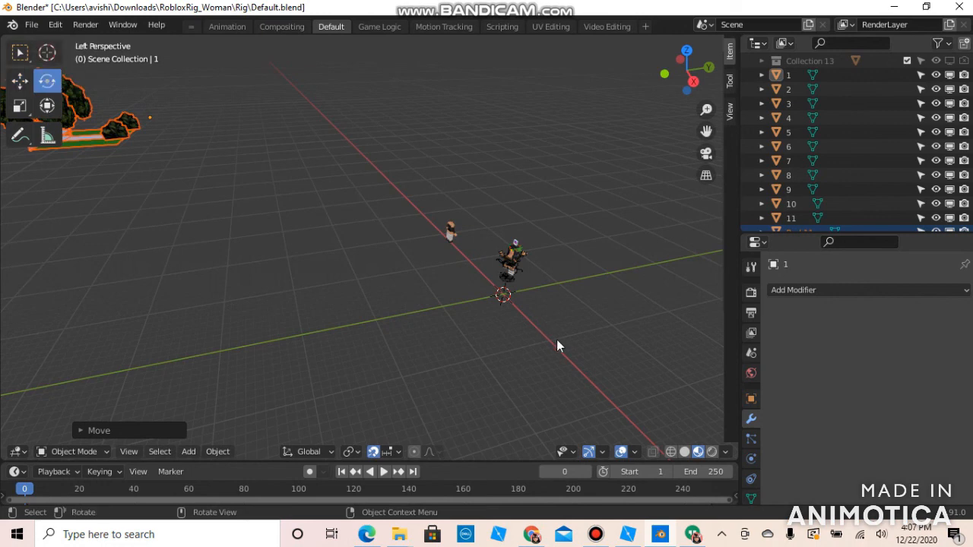
pyautogui.hotkey('shift', '`')
pyautogui.press('s')
pyautogui.press('s')
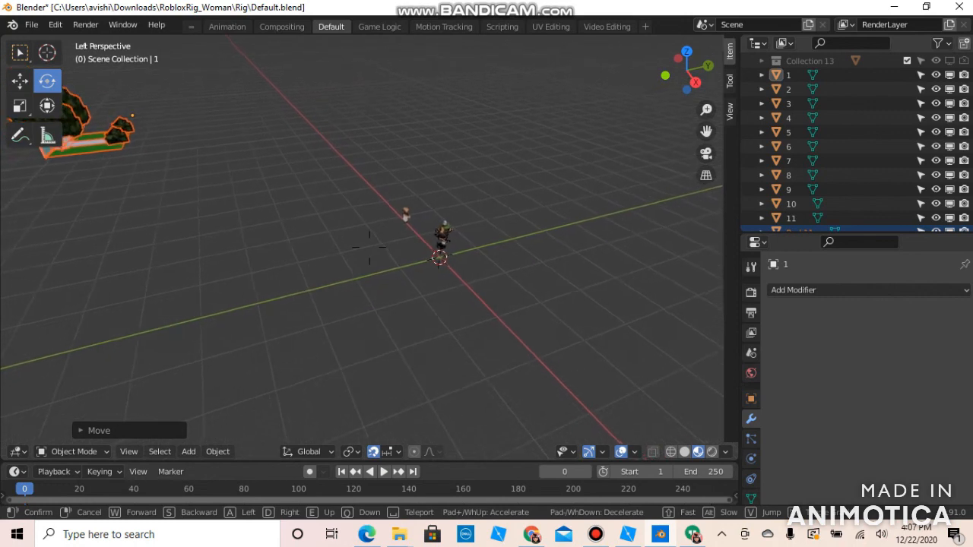
pyautogui.press('s')
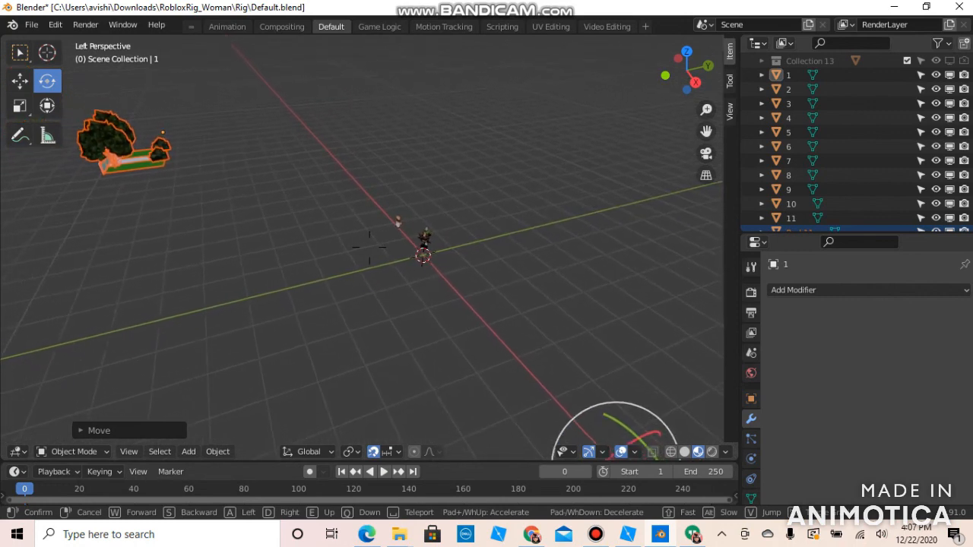
pyautogui.press('s')
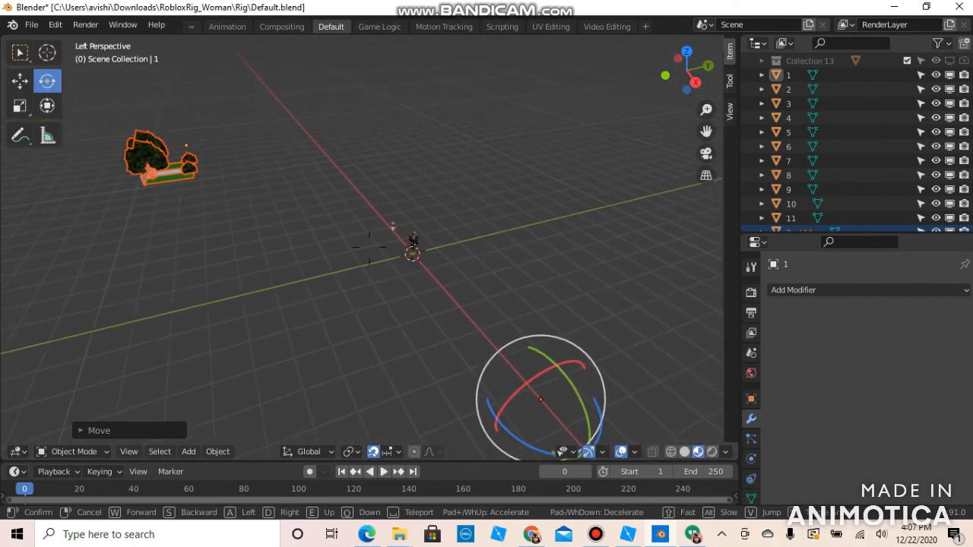
pyautogui.press('s')
pyautogui.click(369, 247)
pyautogui.moveTo(456, 390); pyautogui.dragTo(502, 301)
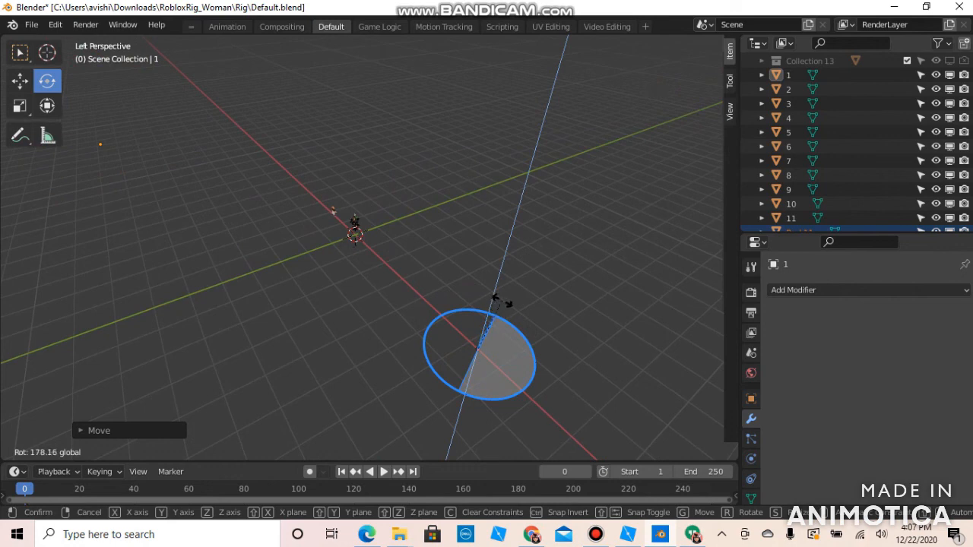
pyautogui.moveTo(501, 301); pyautogui.dragTo(501, 300)
# - Move the rotated park background along the X axis until it roughly lines up with the character
pyautogui.hotkey('shift', '`')
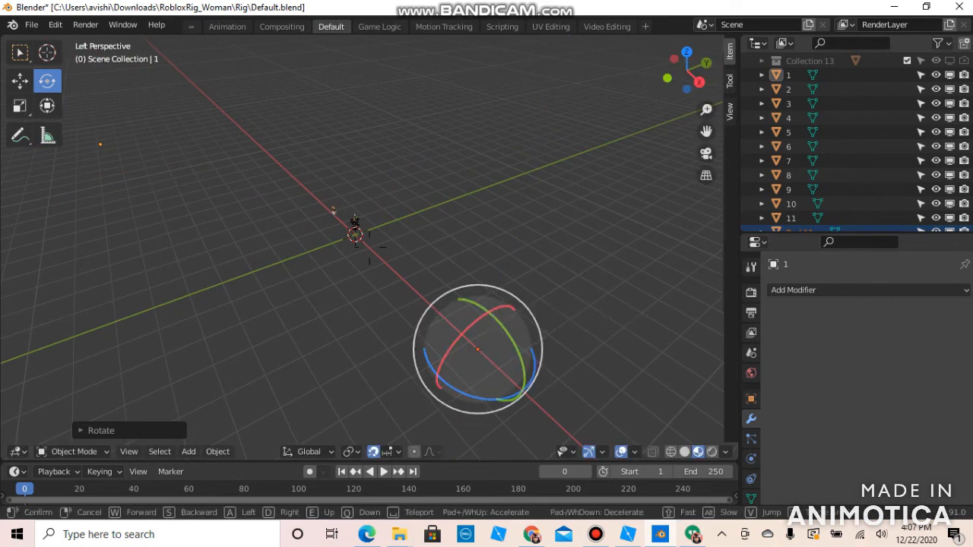
pyautogui.press('s')
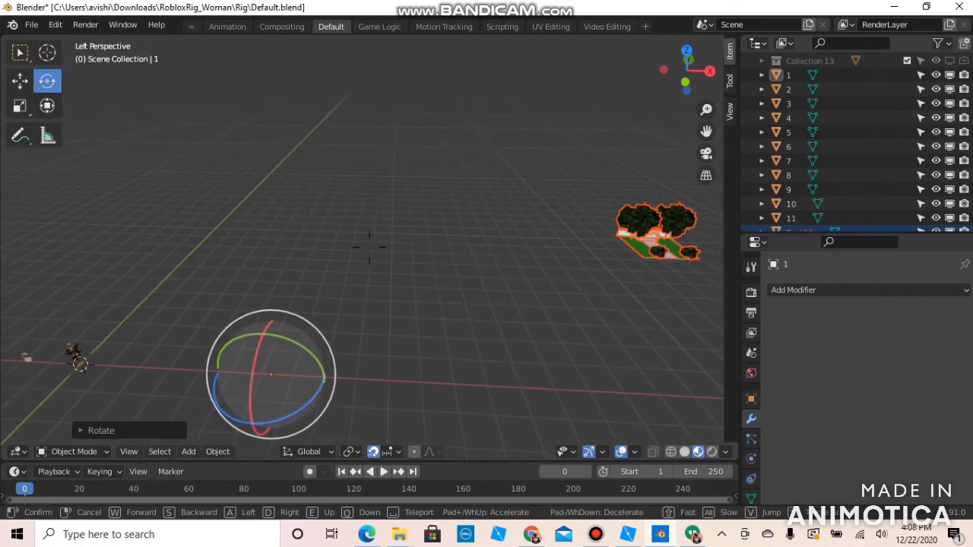
pyautogui.click(369, 247)
pyautogui.click(20, 81)
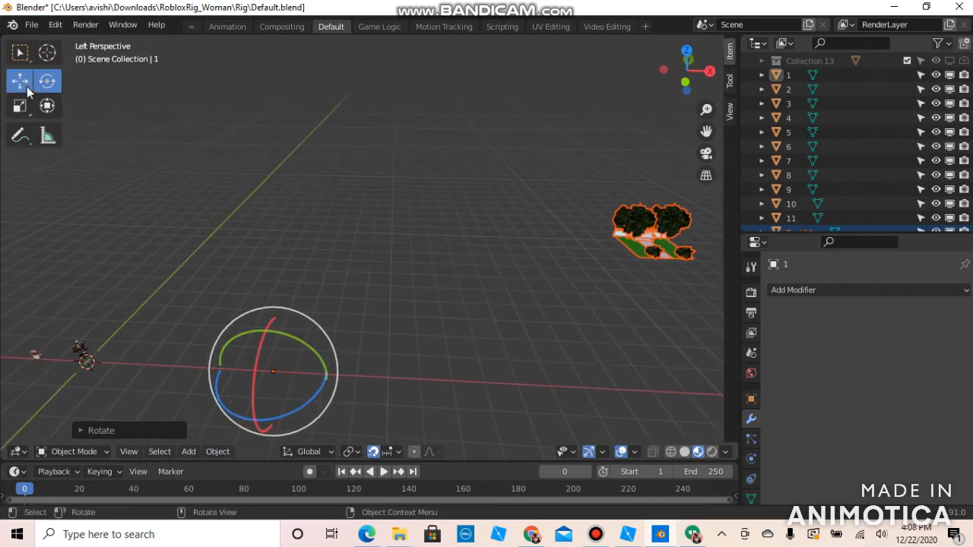
pyautogui.moveTo(325, 378); pyautogui.dragTo(476, 235)
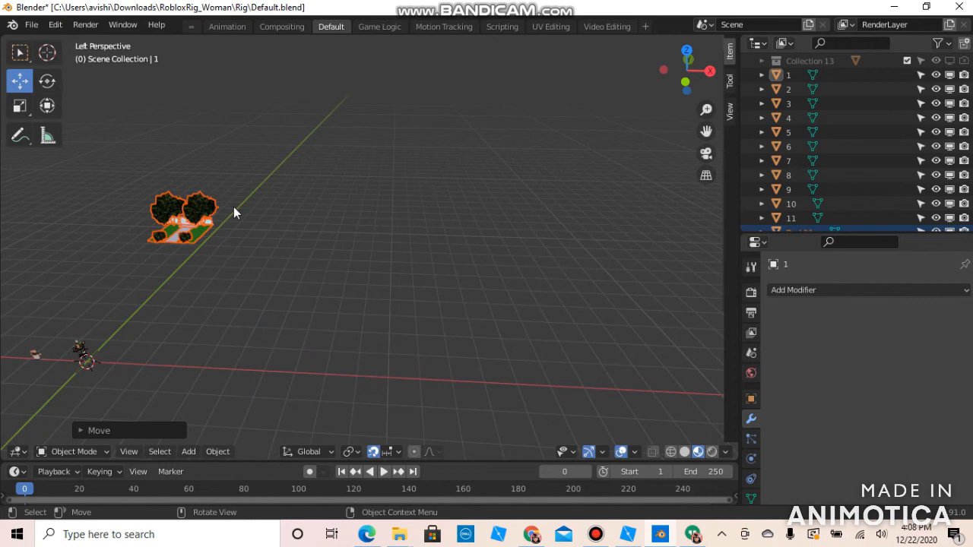
# - Move the park background along the Y axis until its front edge is near the character
pyautogui.hotkey('shift', '`')
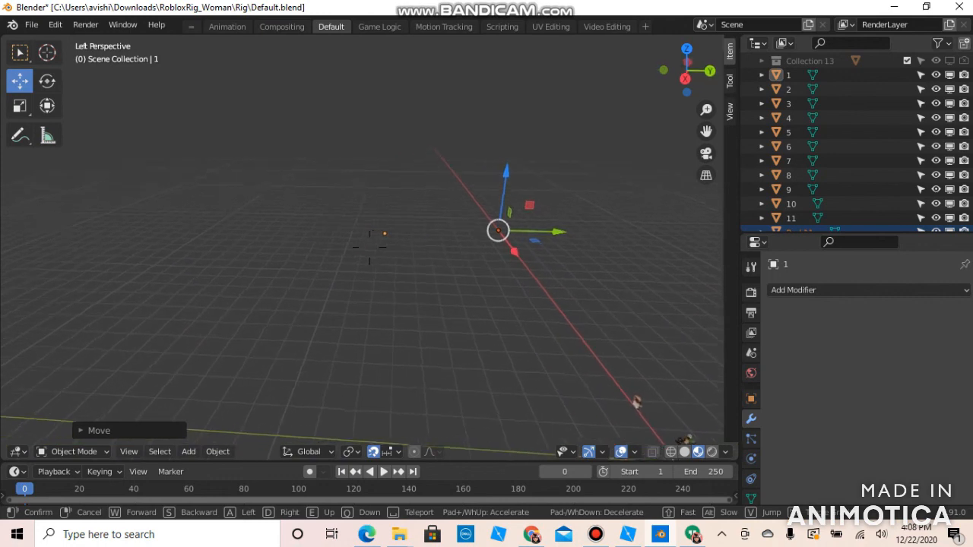
pyautogui.click(370, 247)
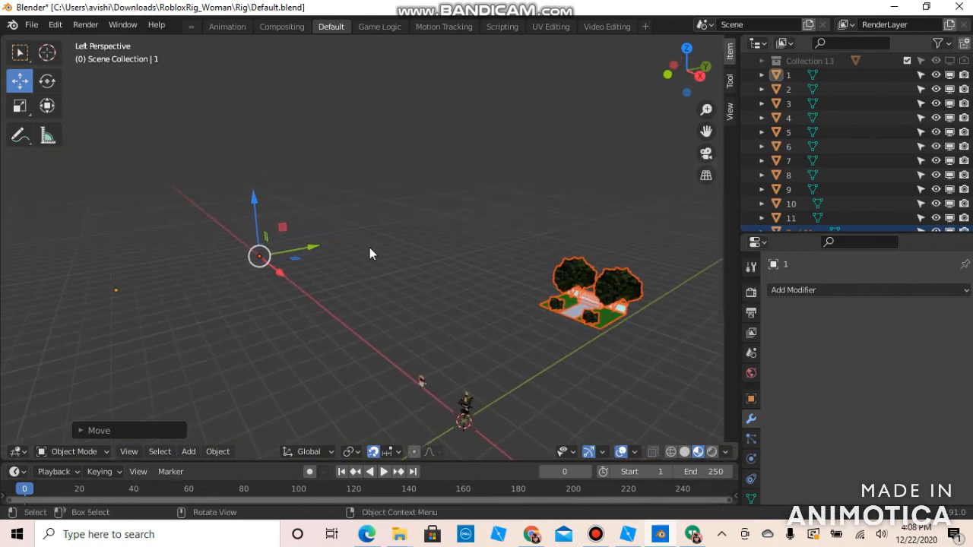
pyautogui.press('g')
pyautogui.press('y')
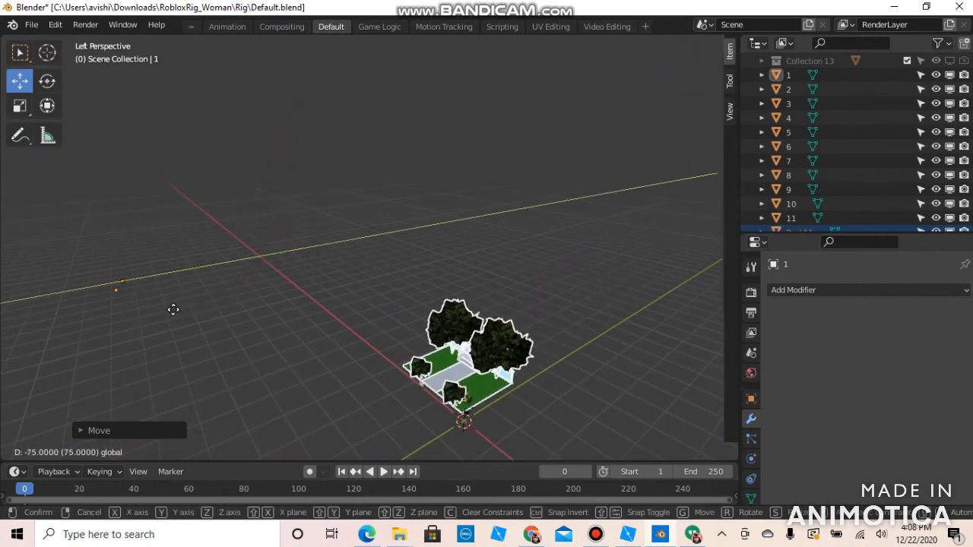
pyautogui.click(183, 306)
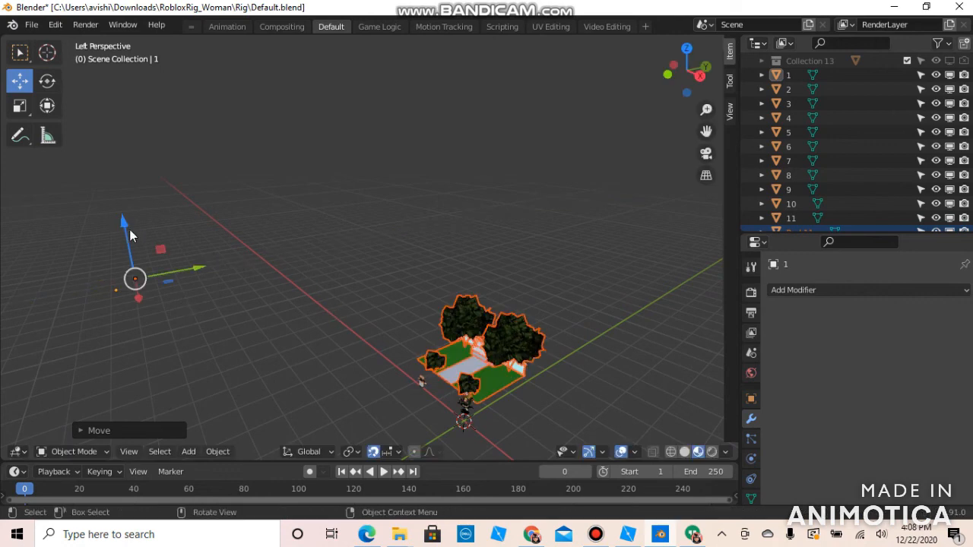
# - Lower the park background about 11 units along the Z axis and nudge it slightly along X
pyautogui.press('g')
pyautogui.press('z')
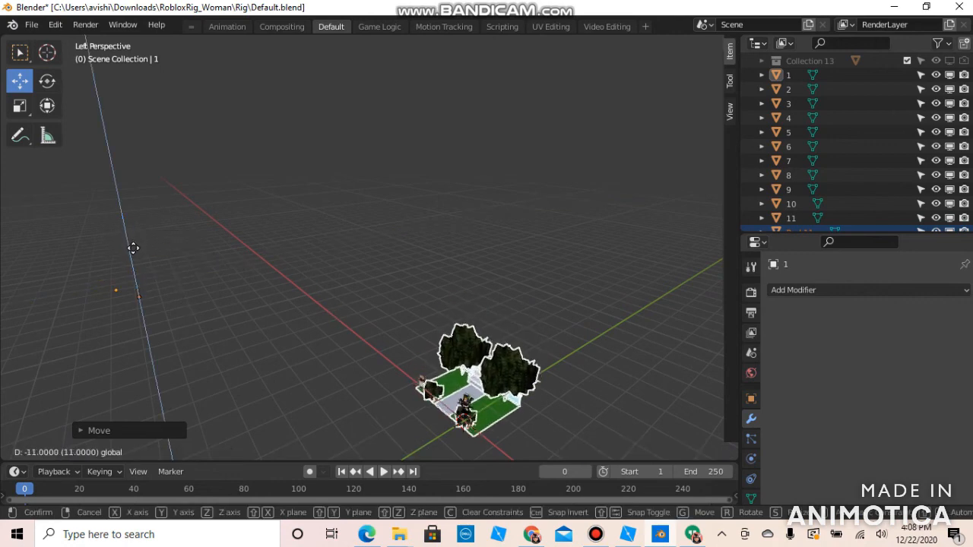
pyautogui.click(135, 248)
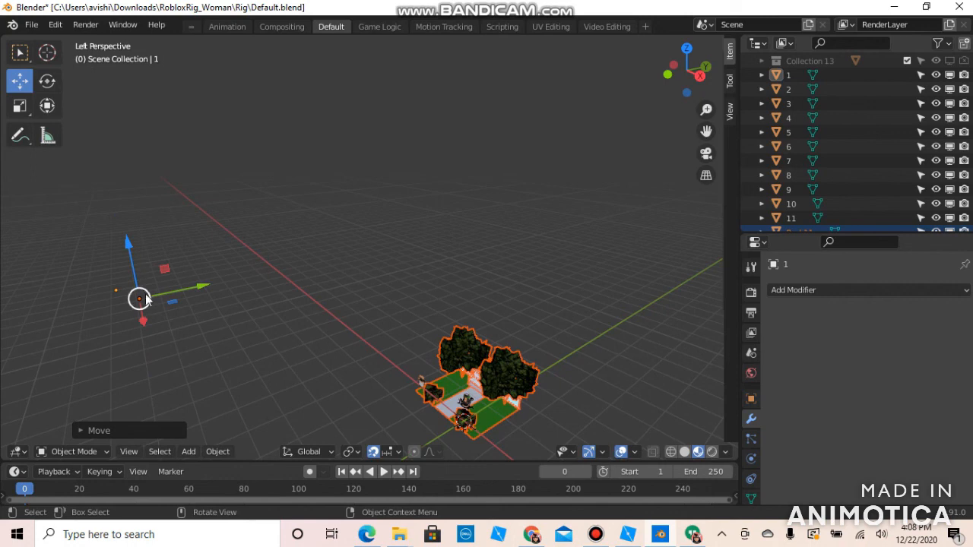
pyautogui.moveTo(144, 315); pyautogui.dragTo(149, 321)
# - Examine up close how the character stands relative to the park's path, grass and bushes
pyautogui.hotkey('shift', '`')
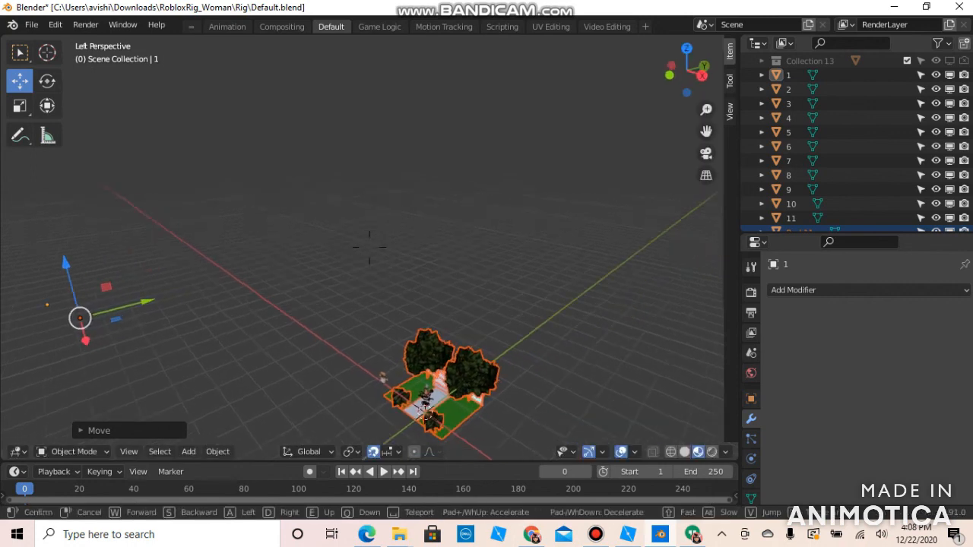
pyautogui.press('w')
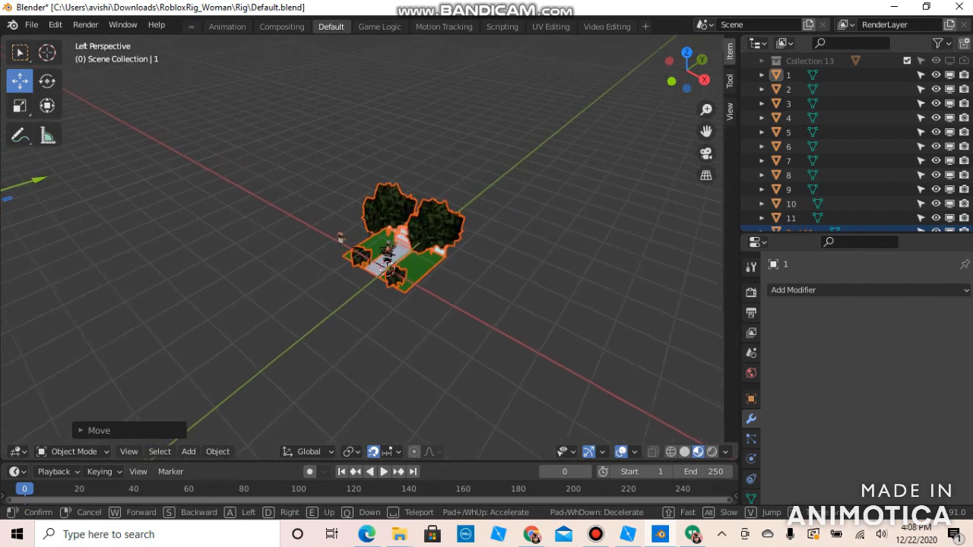
pyautogui.press('w')
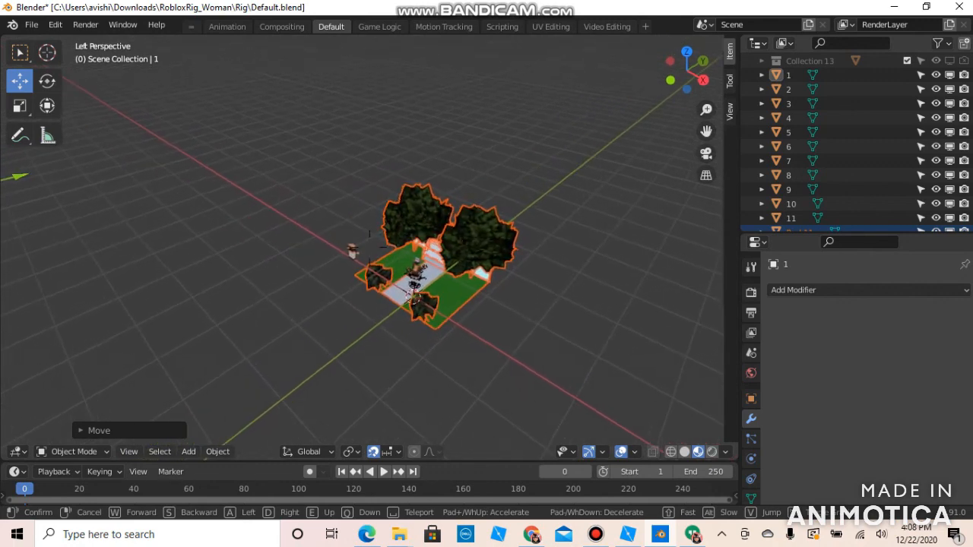
pyautogui.press('w')
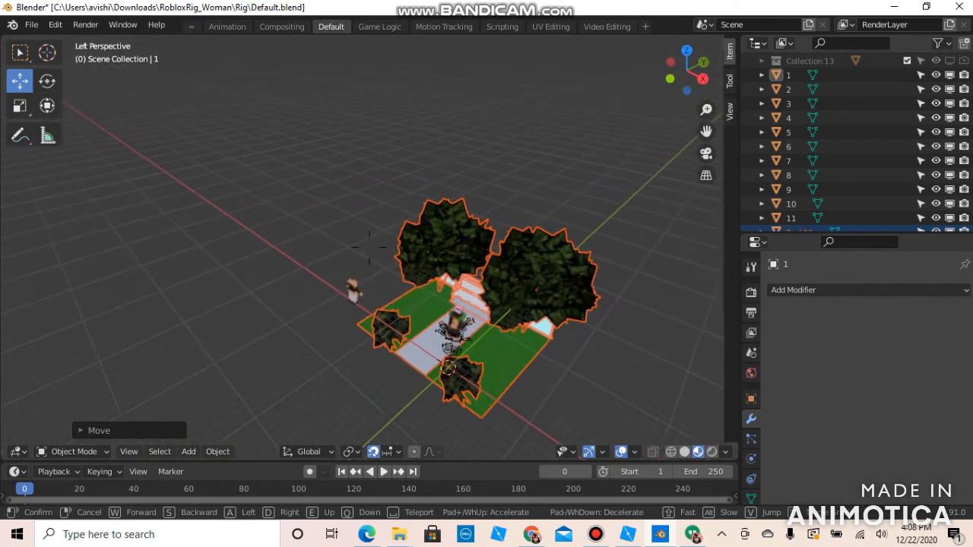
pyautogui.press('w')
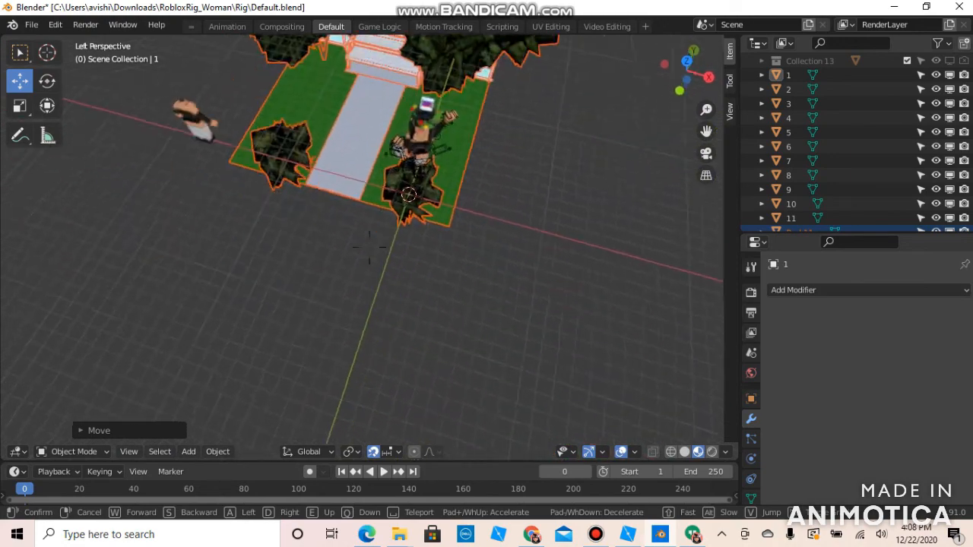
pyautogui.press('w')
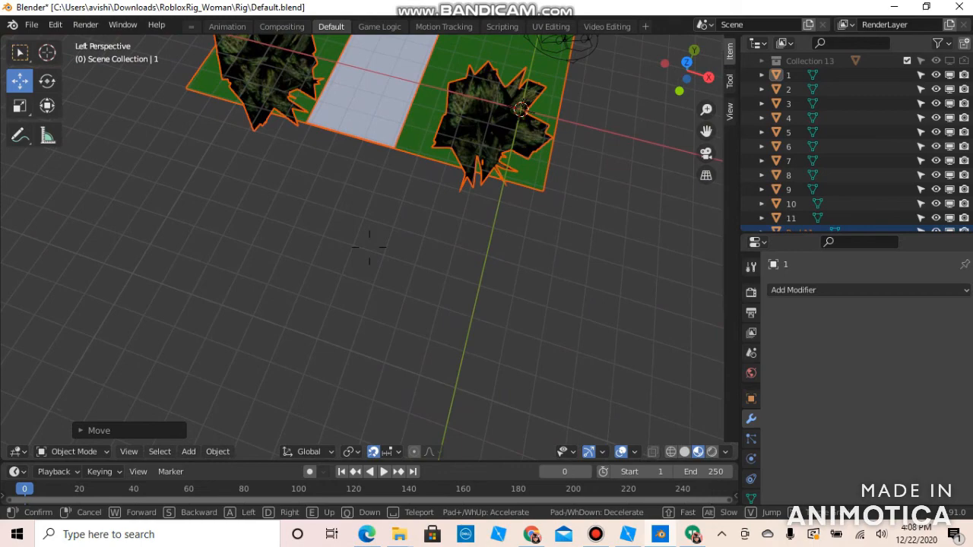
pyautogui.click(571, 266)
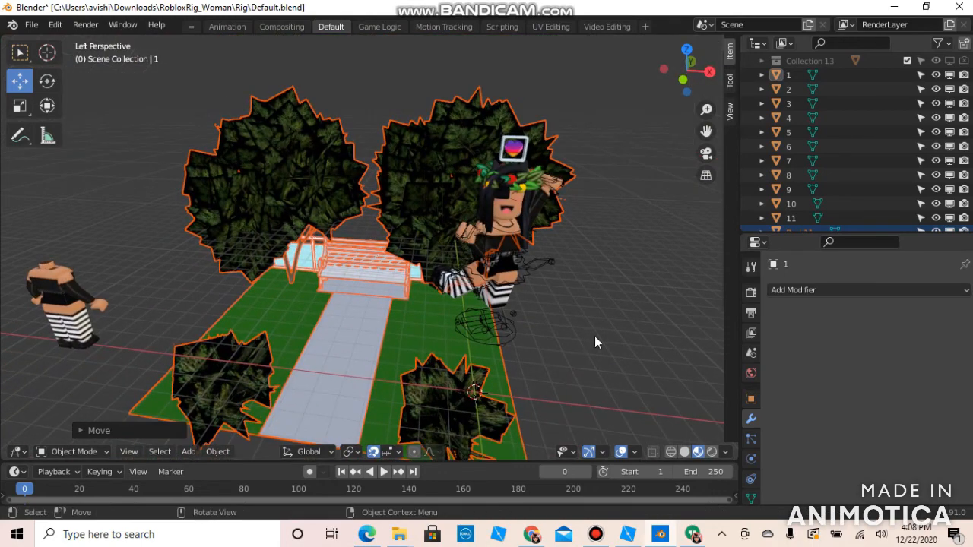
# - Undo the latest selection changes and the last move of the park background
pyautogui.moveTo(592, 350); pyautogui.dragTo(408, 158)
pyautogui.click(627, 191)
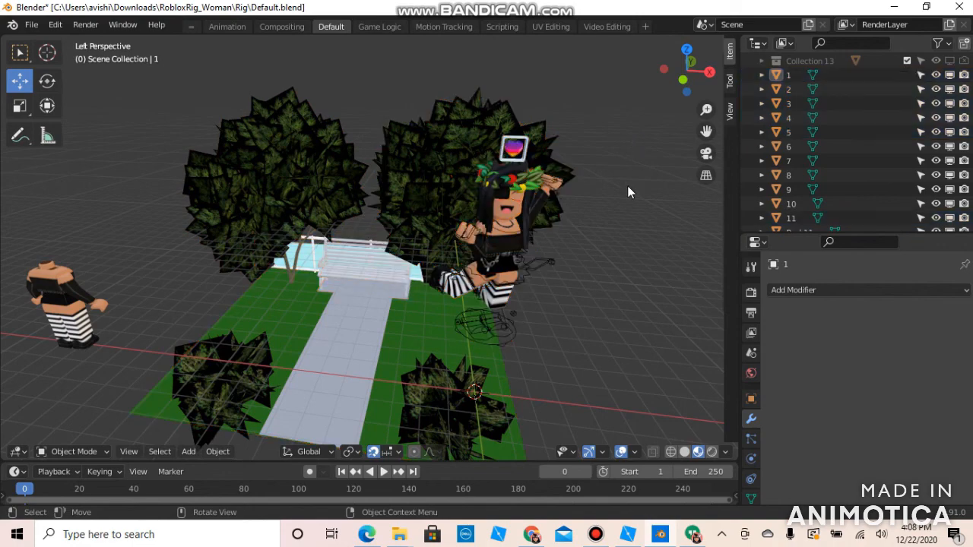
pyautogui.hotkey('ctrl', 'z')
pyautogui.hotkey('ctrl', 'z')
pyautogui.hotkey('ctrl', 'z')
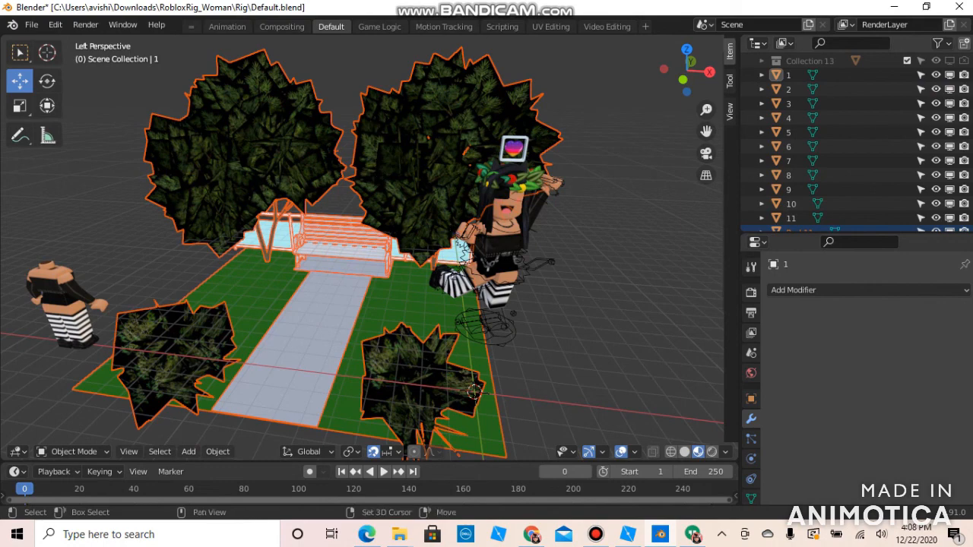
# - Move the park background back along the X axis, away from the posed character
pyautogui.hotkey('shift', '`')
pyautogui.press('s')
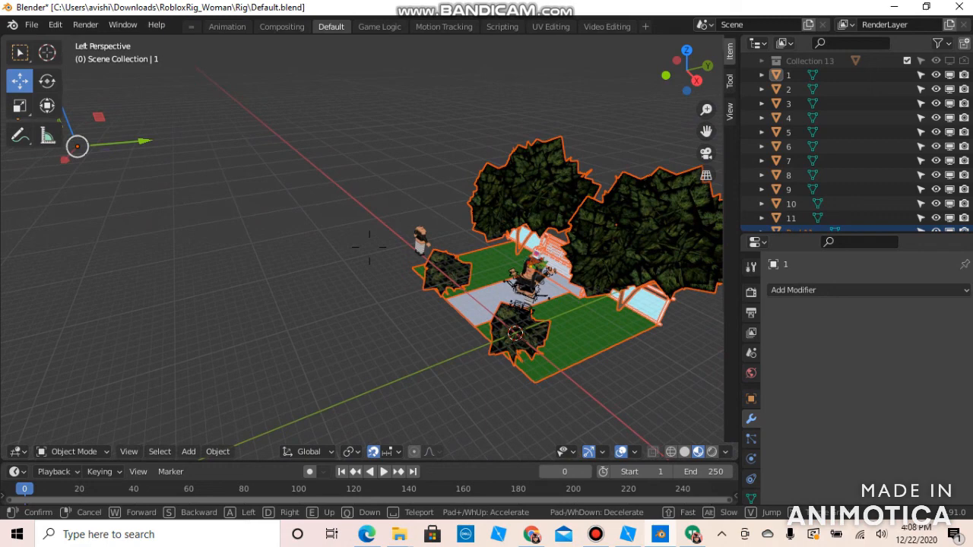
pyautogui.click(311, 197)
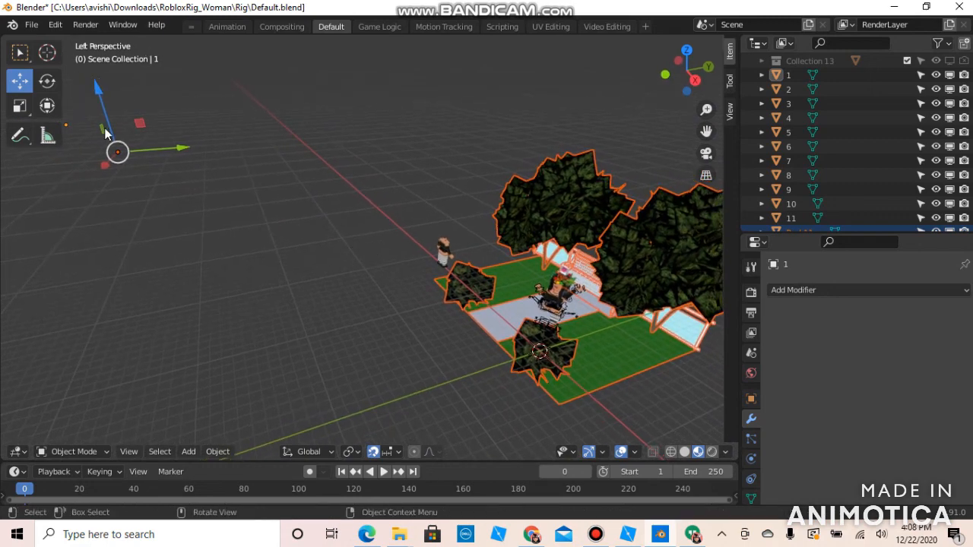
pyautogui.rightClick(105, 108)
pyautogui.click(137, 126)
pyautogui.hotkey('ctrl', 'i')
pyautogui.moveTo(94, 83)
pyautogui.mouseDown()
pyautogui.moveTo(99, 111)
pyautogui.moveTo(120, 136)
pyautogui.moveTo(102, 83)
pyautogui.mouseUp()
pyautogui.moveTo(104, 171); pyautogui.dragTo(112, 152)
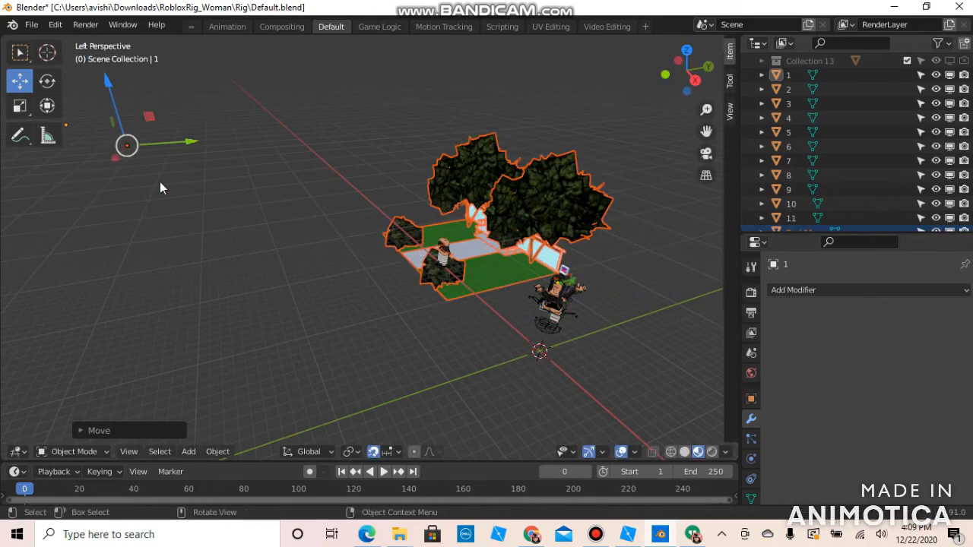
# - Box-select the posed character, and restore the selection to only the park background
pyautogui.moveTo(592, 351); pyautogui.dragTo(545, 272)
pyautogui.hotkey('shift', '`')
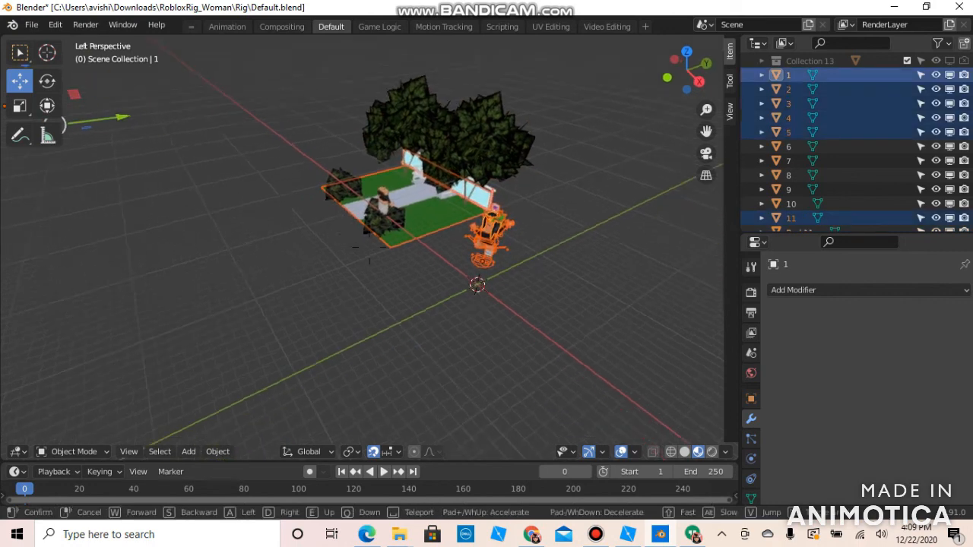
pyautogui.press('a')
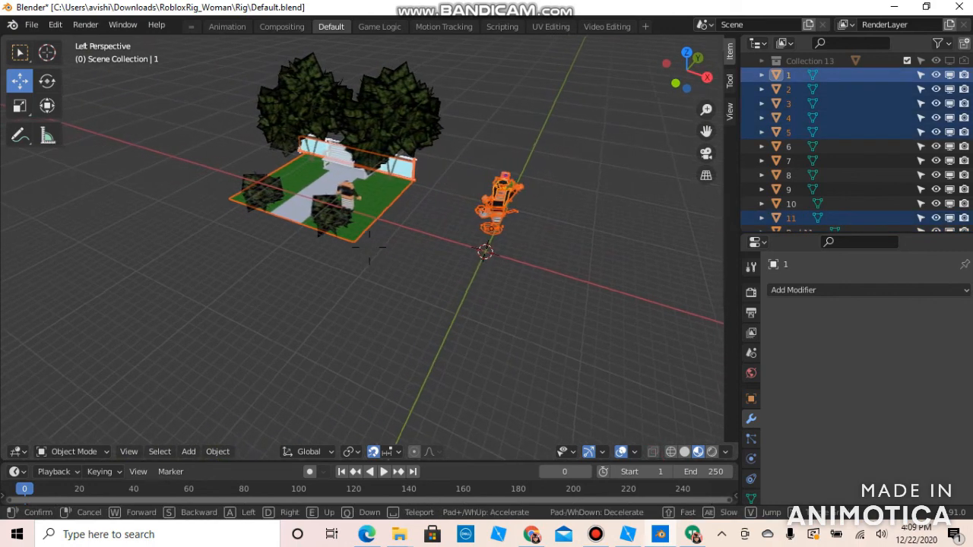
pyautogui.press('w')
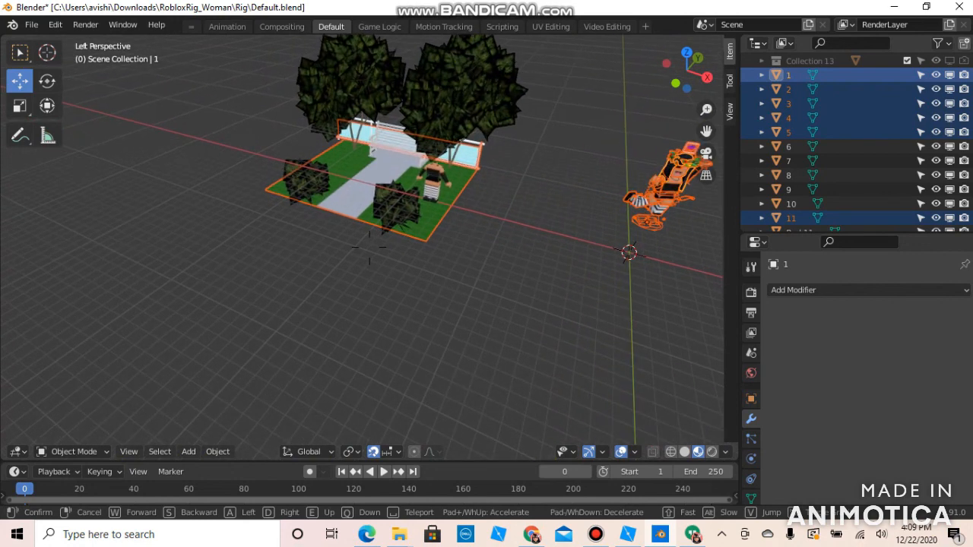
pyautogui.click(369, 247)
pyautogui.rightClick(458, 219)
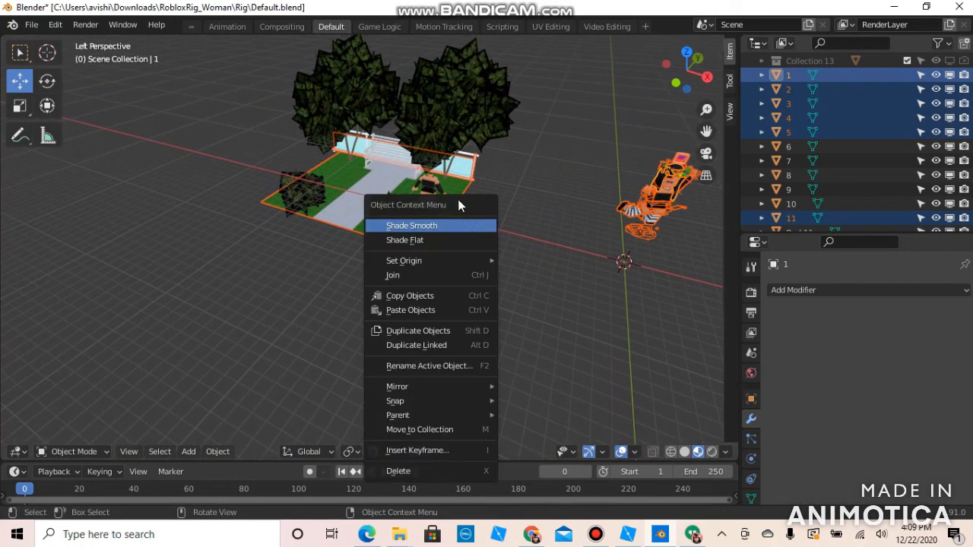
pyautogui.click(507, 179)
pyautogui.hotkey('ctrl', 'i')
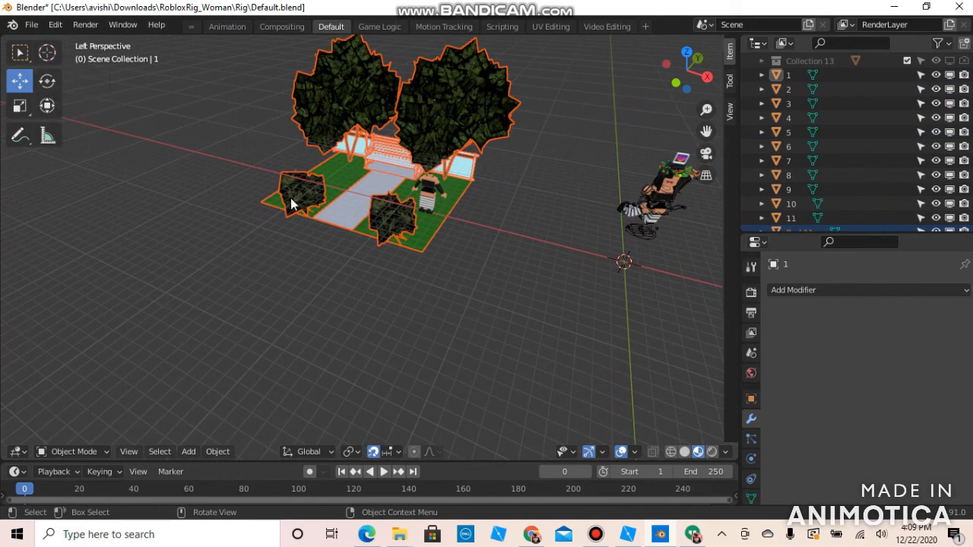
# - Move the park background in the YZ plane until it is clear of the headless body copy
pyautogui.hotkey('shift', '`')
pyautogui.press('s')
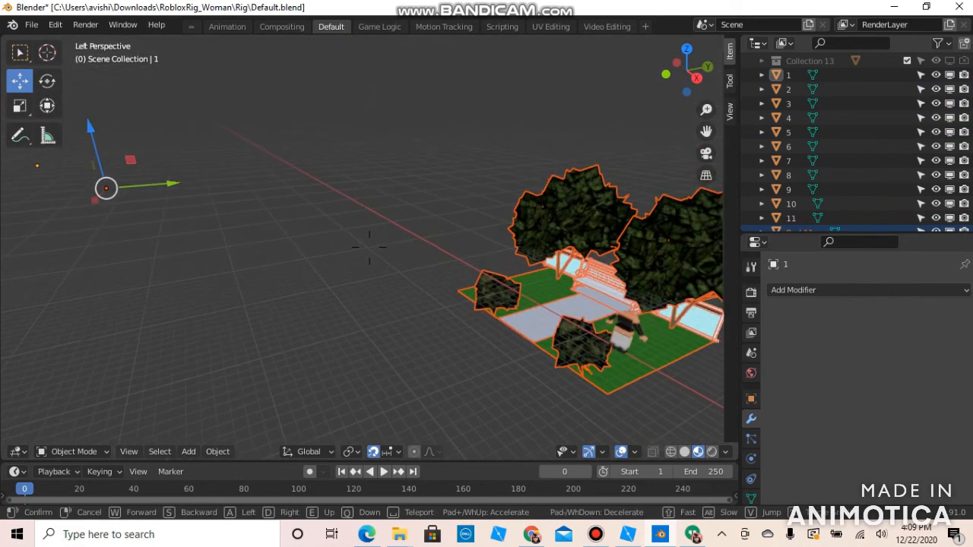
pyautogui.press('s')
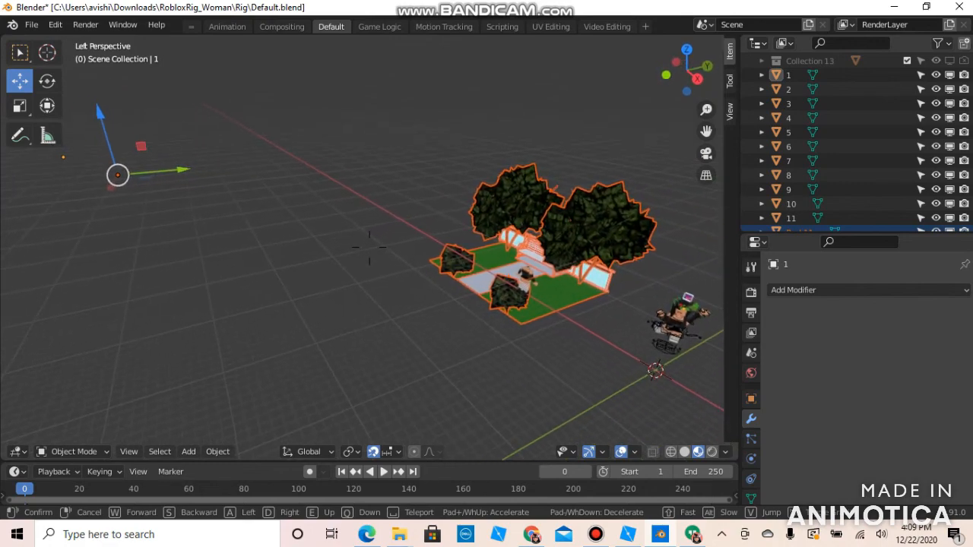
pyautogui.click(370, 247)
pyautogui.press('g')
pyautogui.hotkey('shift', 'x')
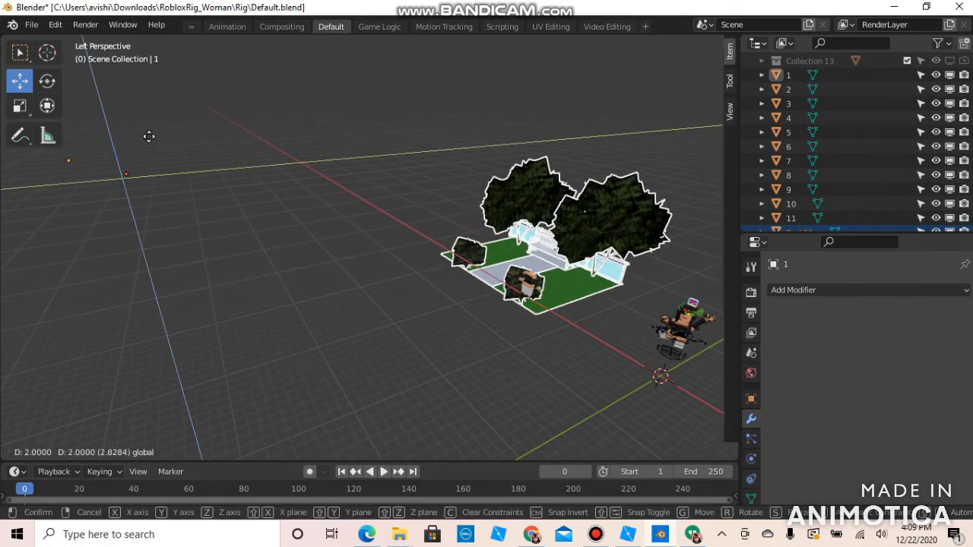
pyautogui.click(32, 131)
# - Delete the headless body copy standing between the park background and the posed character
pyautogui.hotkey('shift', '`')
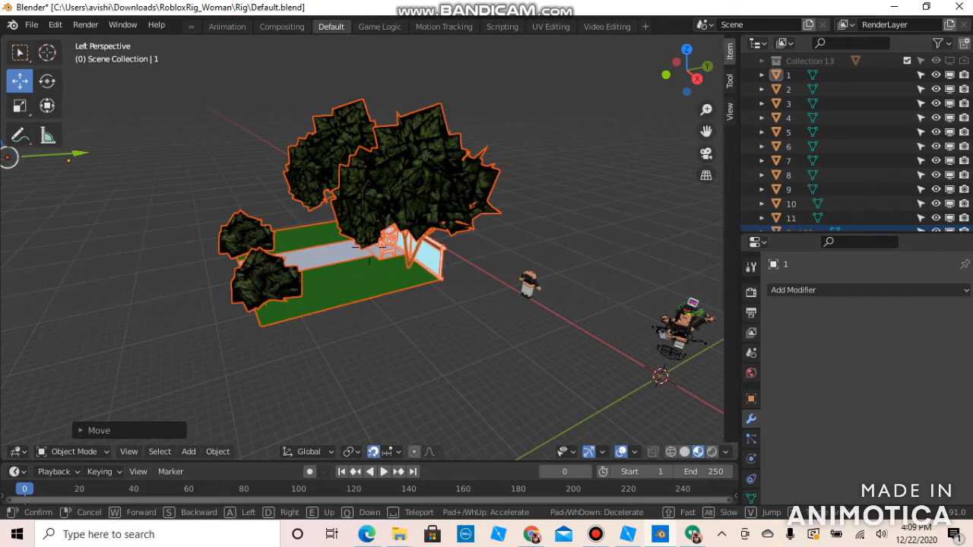
pyautogui.click(408, 253)
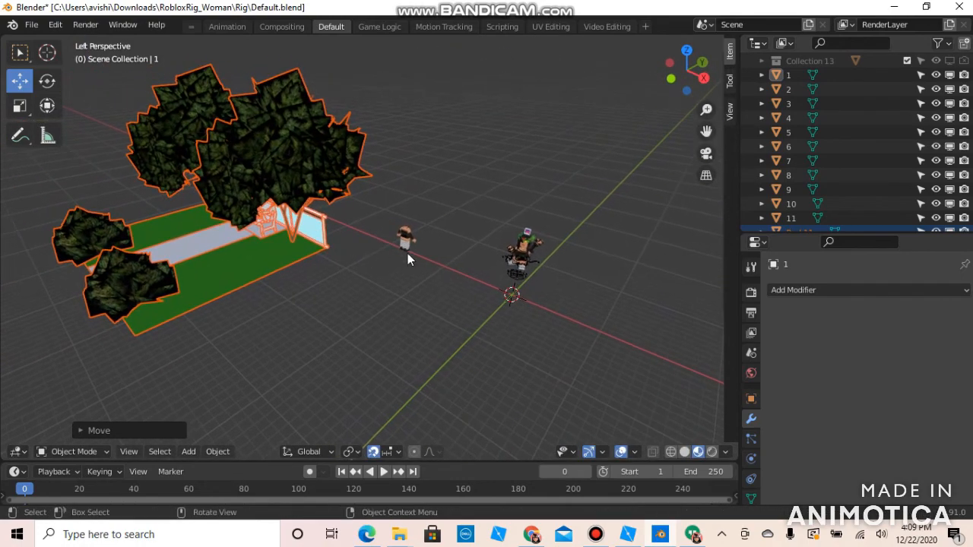
pyautogui.click(410, 243)
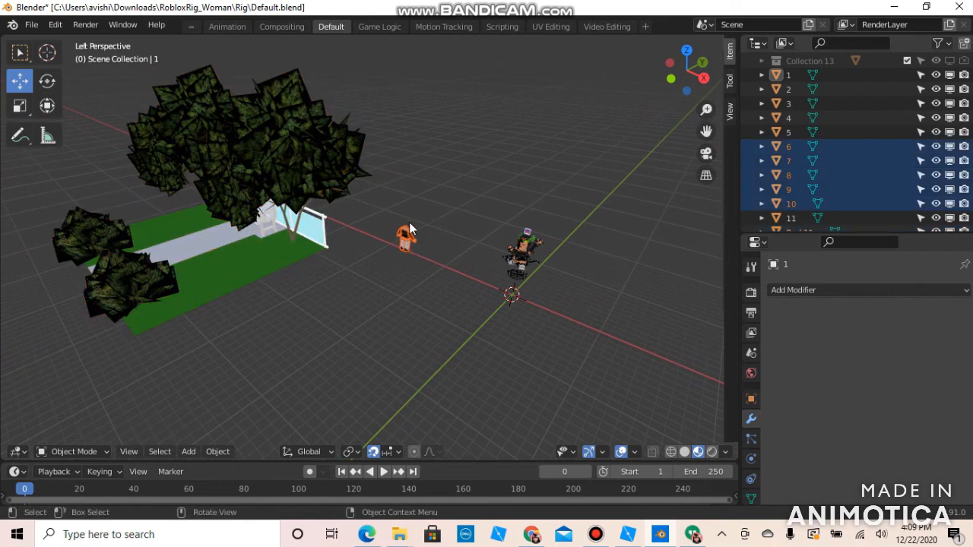
pyautogui.press('x')
pyautogui.click(408, 225)
pyautogui.rightClick(564, 292)
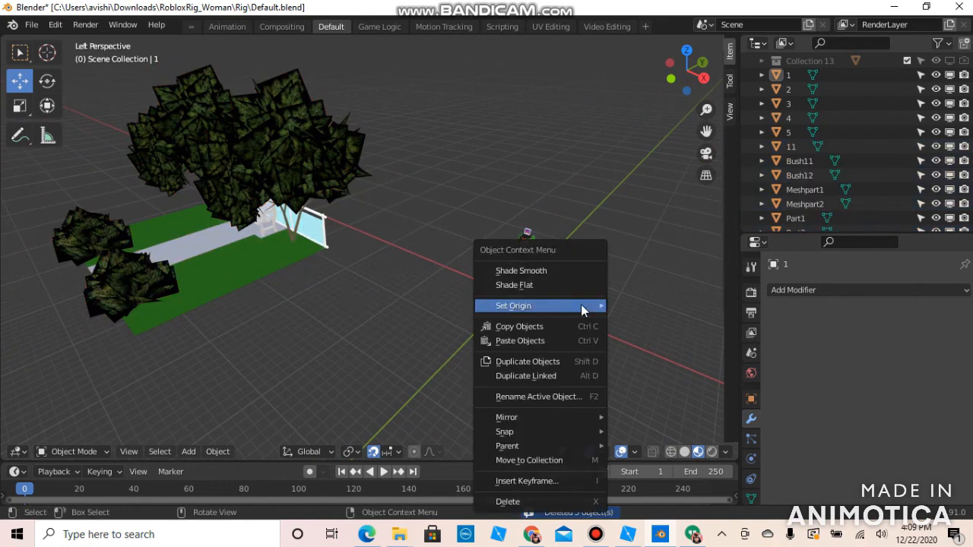
pyautogui.click(528, 285)
pyautogui.moveTo(580, 324); pyautogui.dragTo(457, 217)
# - Add another Sun light to the park scene
pyautogui.hotkey('shift', '`')
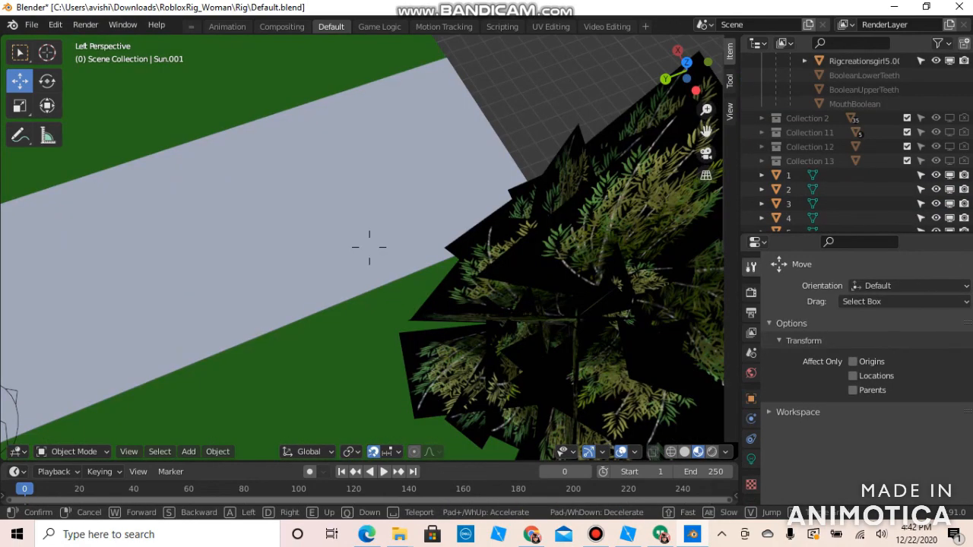
pyautogui.press('s')
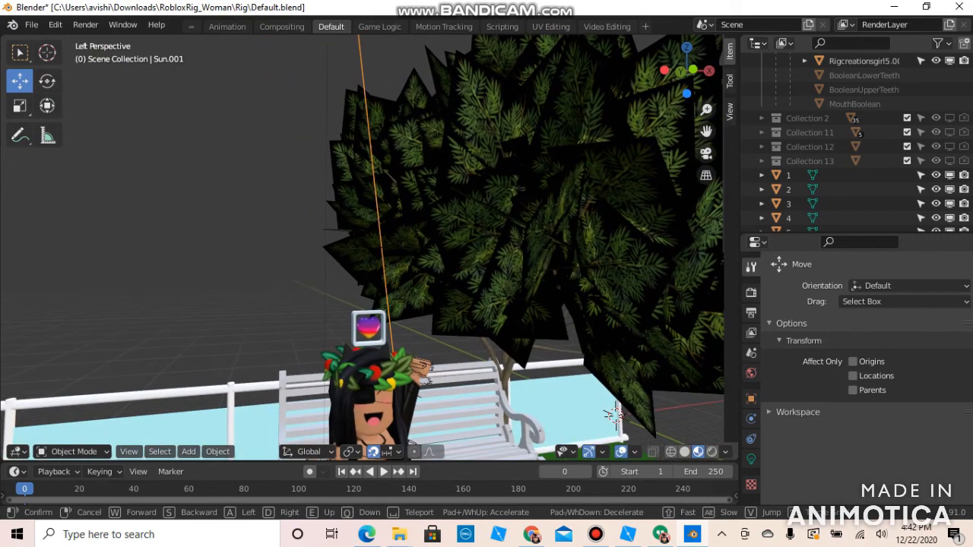
pyautogui.press('s')
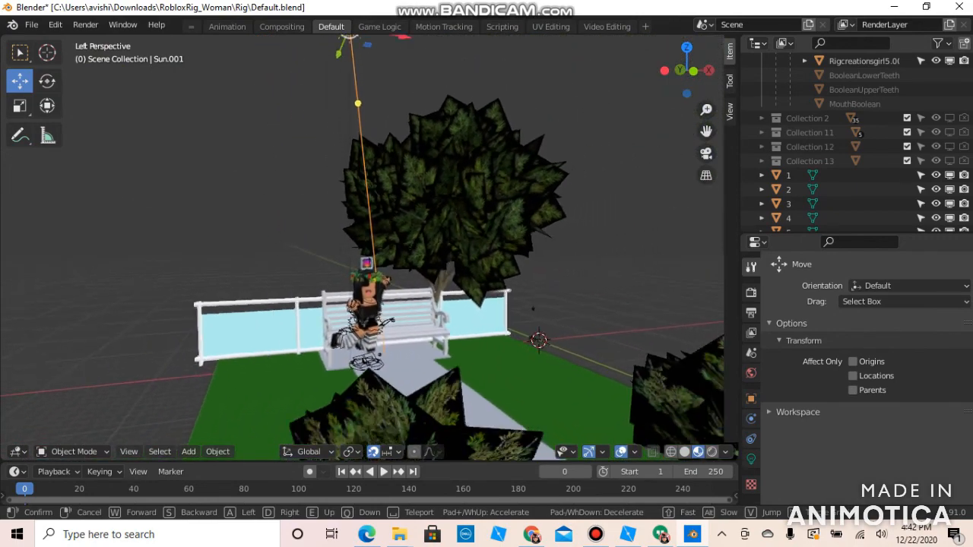
pyautogui.click(370, 253)
pyautogui.click(190, 451)
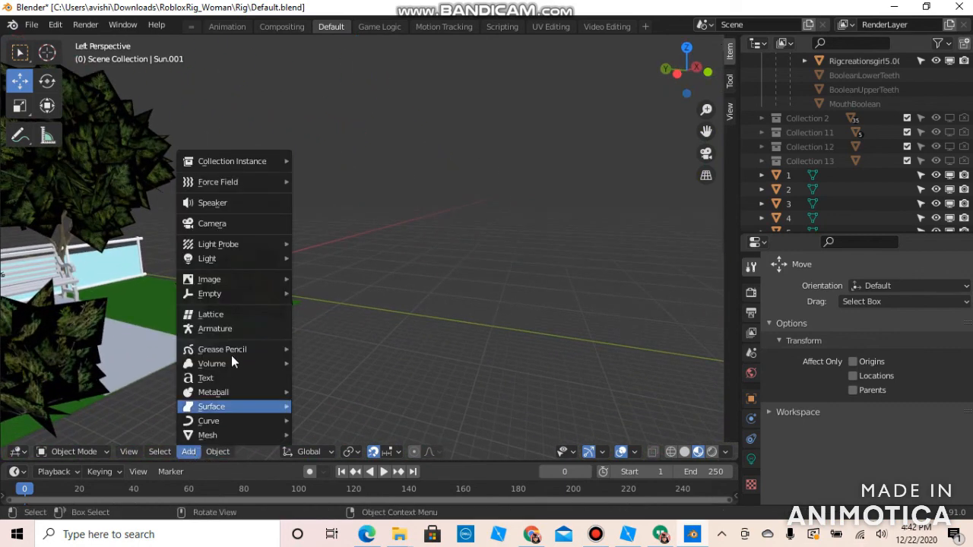
pyautogui.moveTo(239, 258)
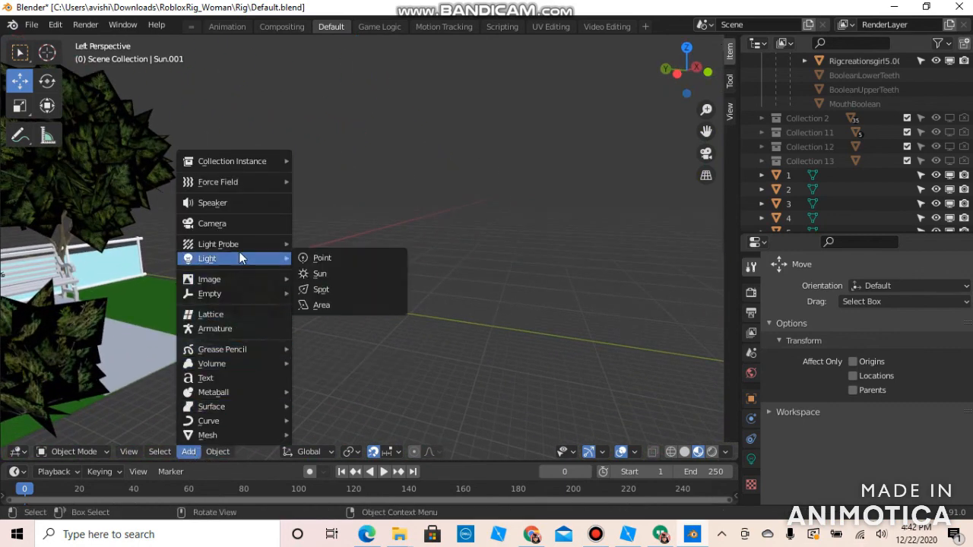
pyautogui.click(323, 275)
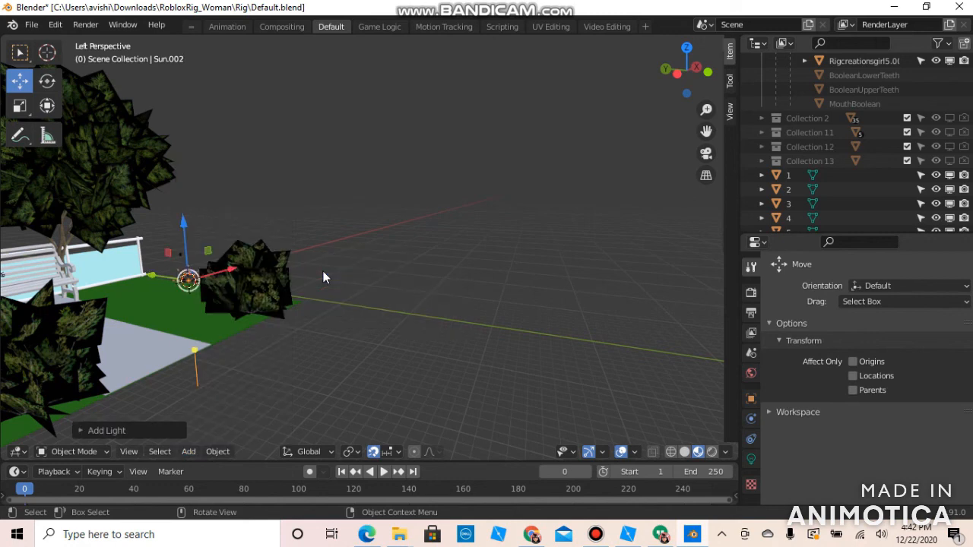
# - Move the new sun light high above the ground, out beyond the park's bushes
pyautogui.moveTo(188, 263); pyautogui.dragTo(514, 89)
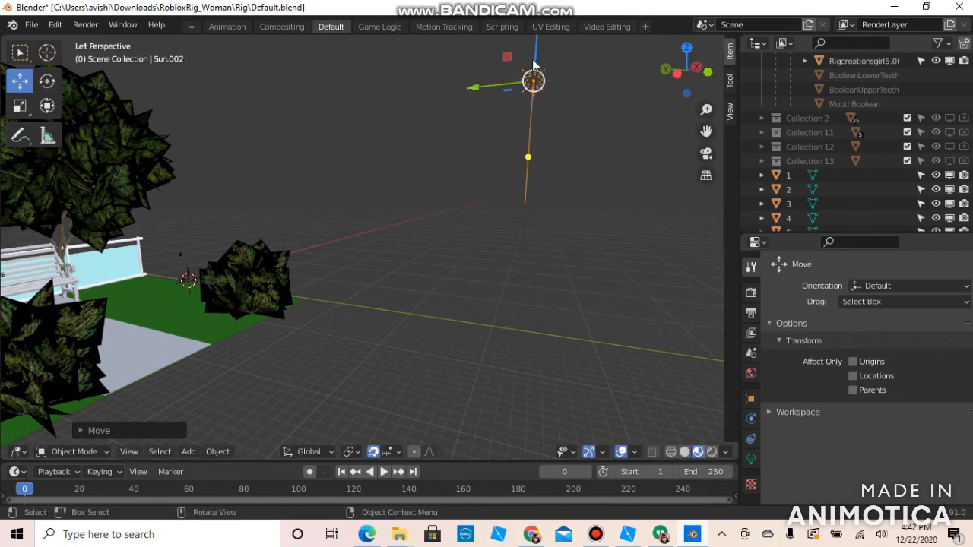
pyautogui.moveTo(535, 92); pyautogui.dragTo(178, 412)
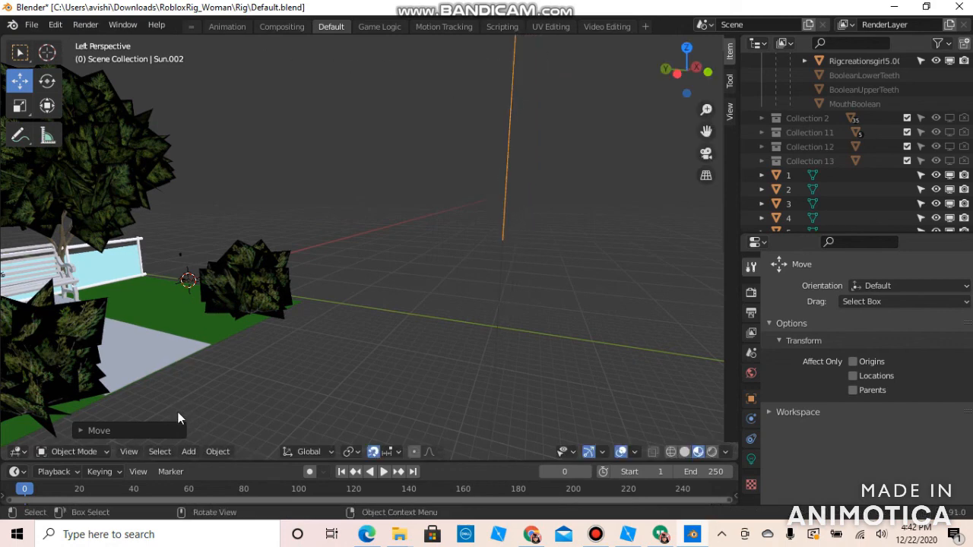
pyautogui.hotkey('shift', '`')
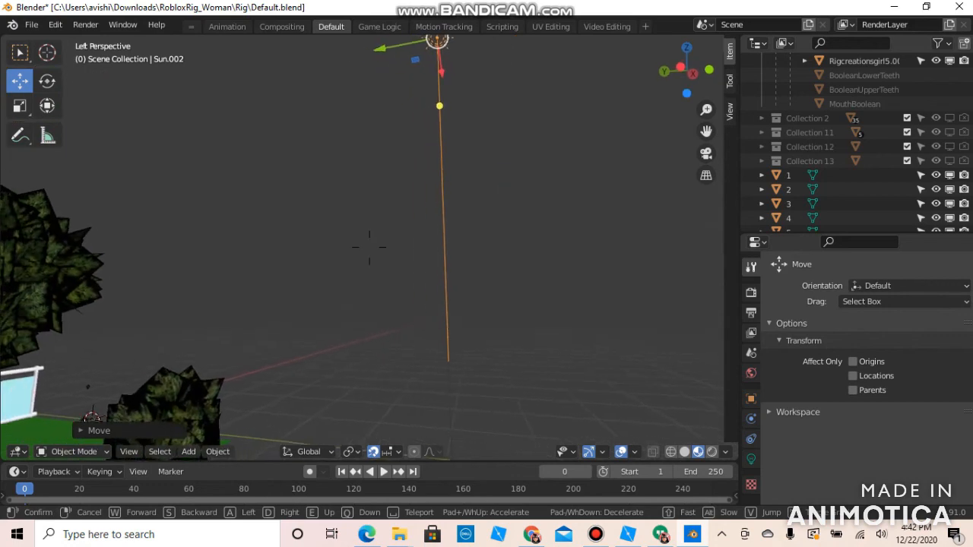
pyautogui.click(369, 247)
pyautogui.moveTo(446, 61); pyautogui.dragTo(184, 317)
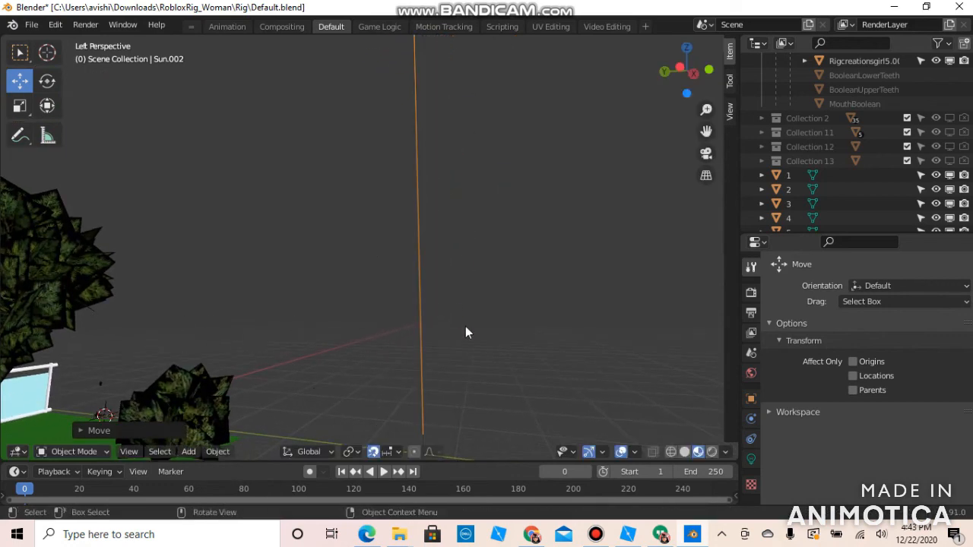
# - Aim the new sun light's beam diagonally down toward the park
pyautogui.hotkey('shift', '`')
pyautogui.press('s')
pyautogui.click(396, 193)
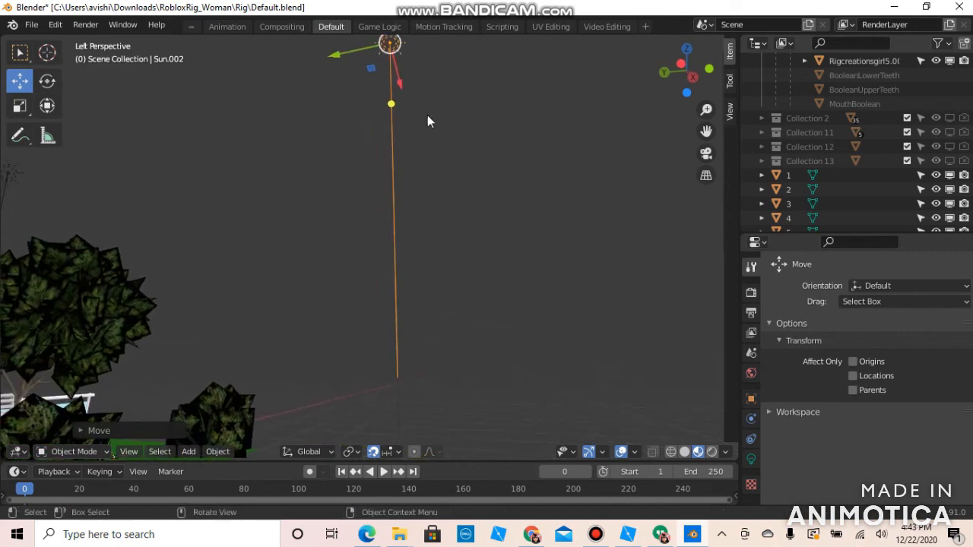
pyautogui.moveTo(391, 109); pyautogui.dragTo(252, 456)
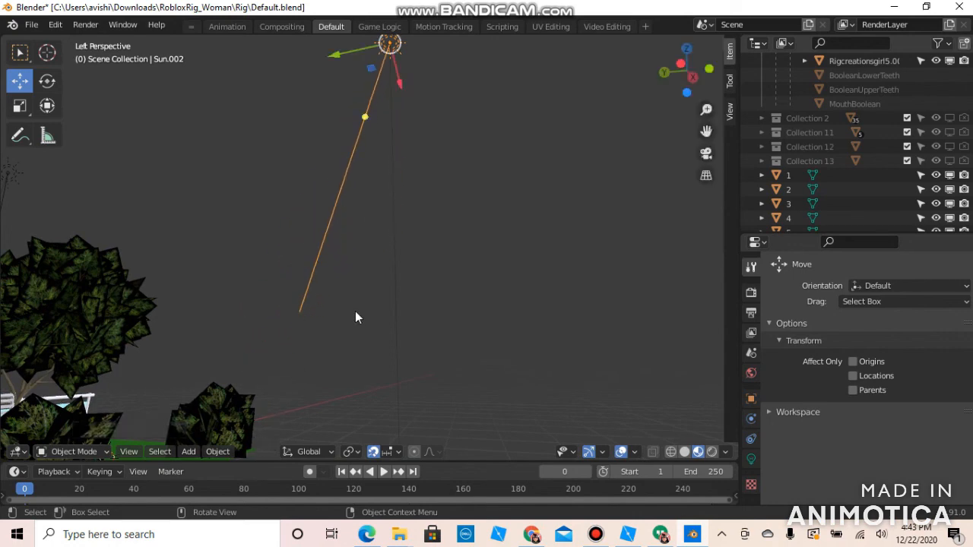
# - Delete the newly added sun light
pyautogui.hotkey('shift', '`')
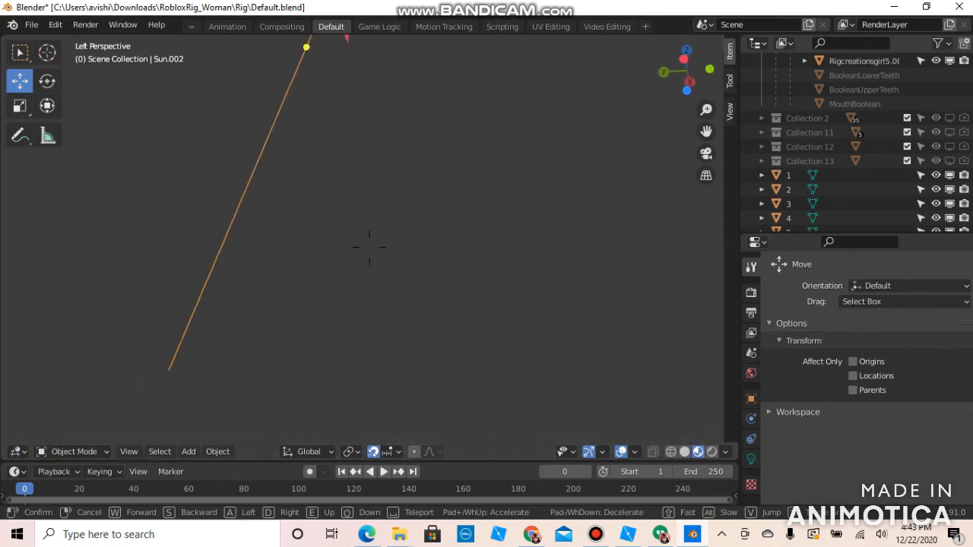
pyautogui.click(371, 254)
pyautogui.press('x')
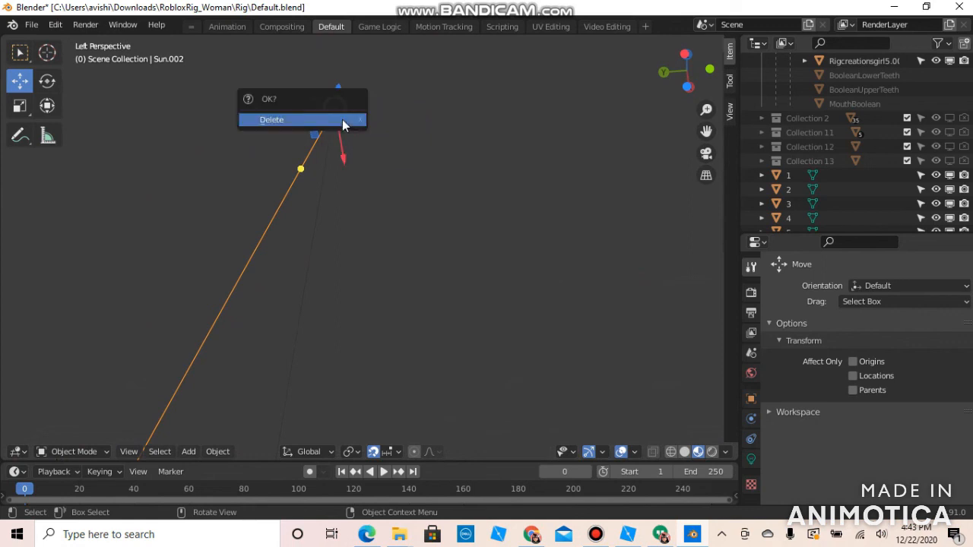
pyautogui.click(343, 125)
# - Go up close to the character in front of the bench and select the black hair in Object Mode
pyautogui.hotkey('shift', '`')
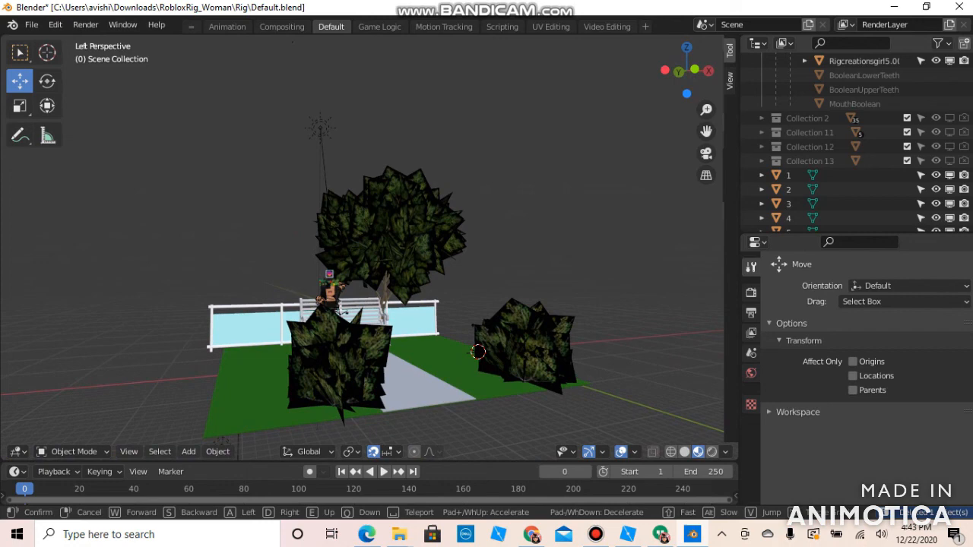
pyautogui.press('w')
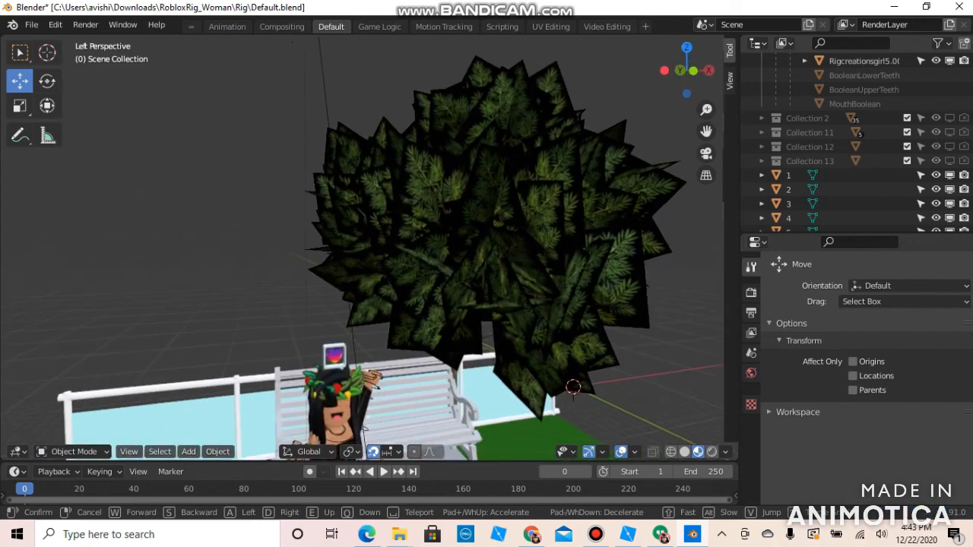
pyautogui.click(370, 254)
pyautogui.hotkey('ctrl', 'Tab')
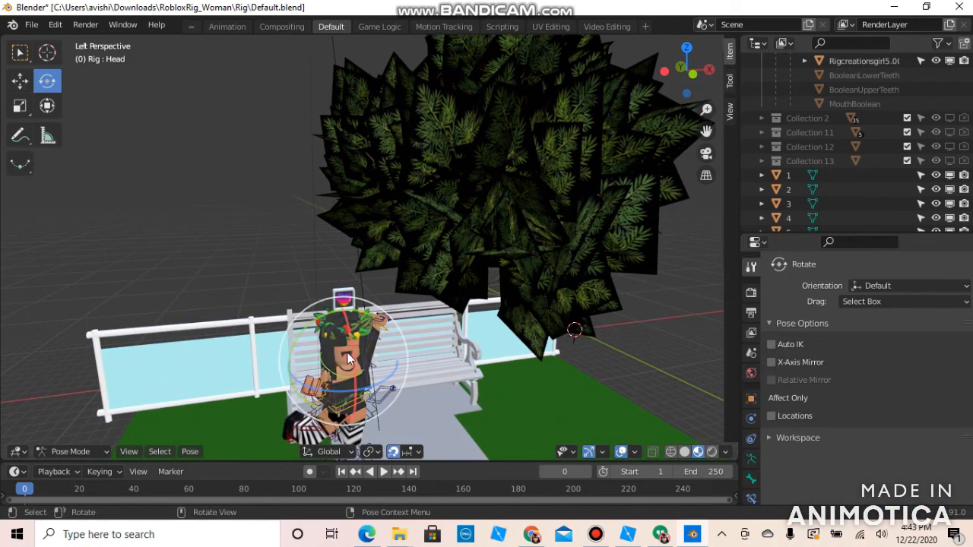
pyautogui.hotkey('shift', '`')
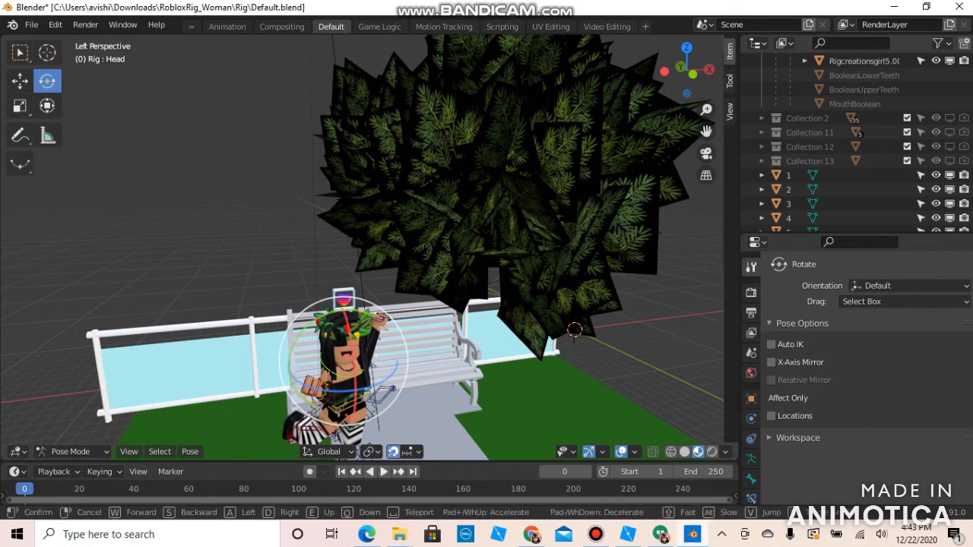
pyautogui.press('w')
pyautogui.press('w')
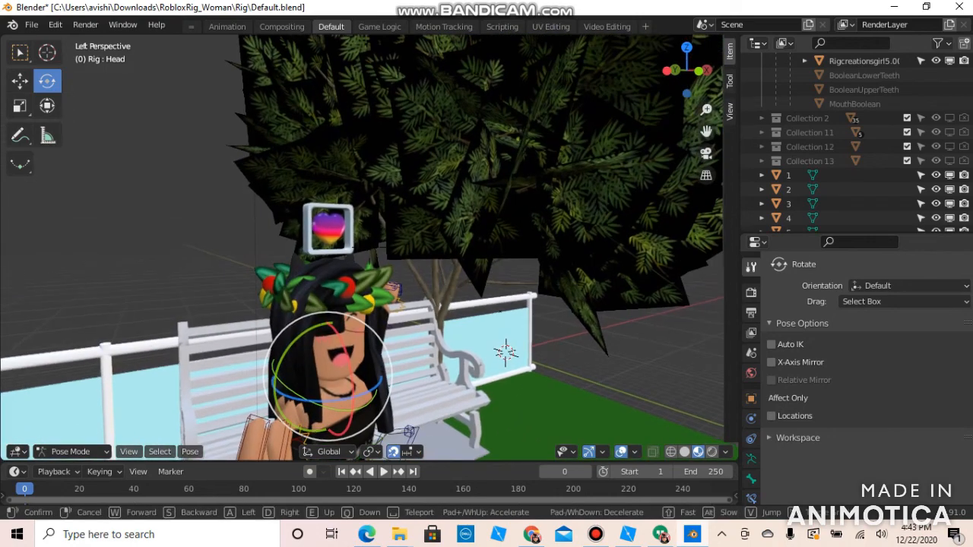
pyautogui.click(312, 317)
pyautogui.click(278, 321)
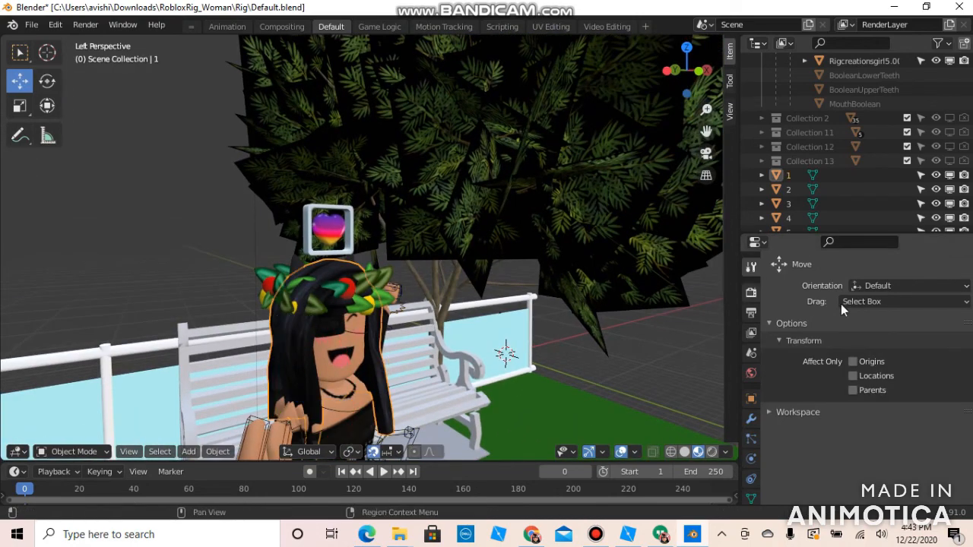
# - Look through the Cycles render settings, including Light Paths, Hair, Simplify and Bake
pyautogui.click(750, 293)
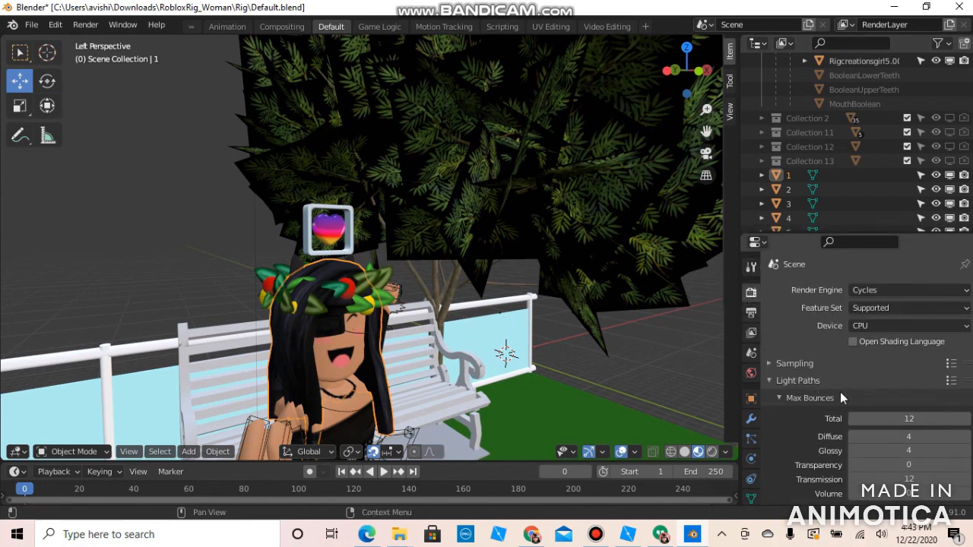
pyautogui.click(798, 382)
pyautogui.click(796, 382)
pyautogui.scroll(-3, 797, 384)
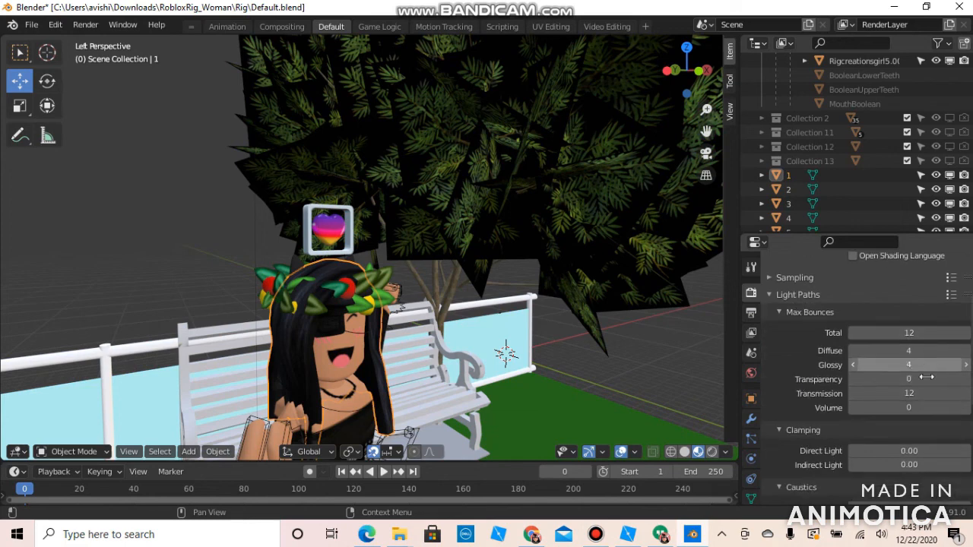
pyautogui.click(768, 295)
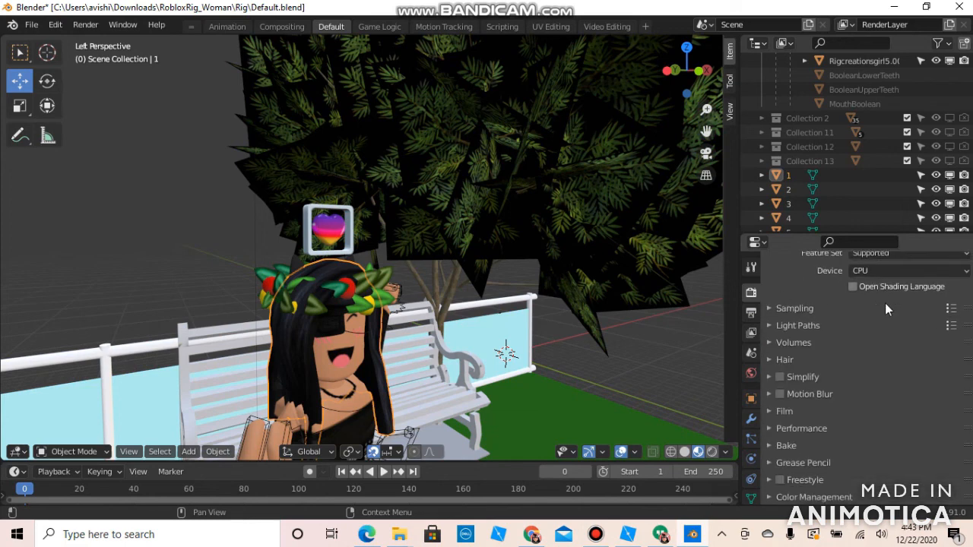
pyautogui.click(786, 360)
pyautogui.click(783, 358)
pyautogui.click(791, 378)
pyautogui.click(791, 377)
pyautogui.click(788, 447)
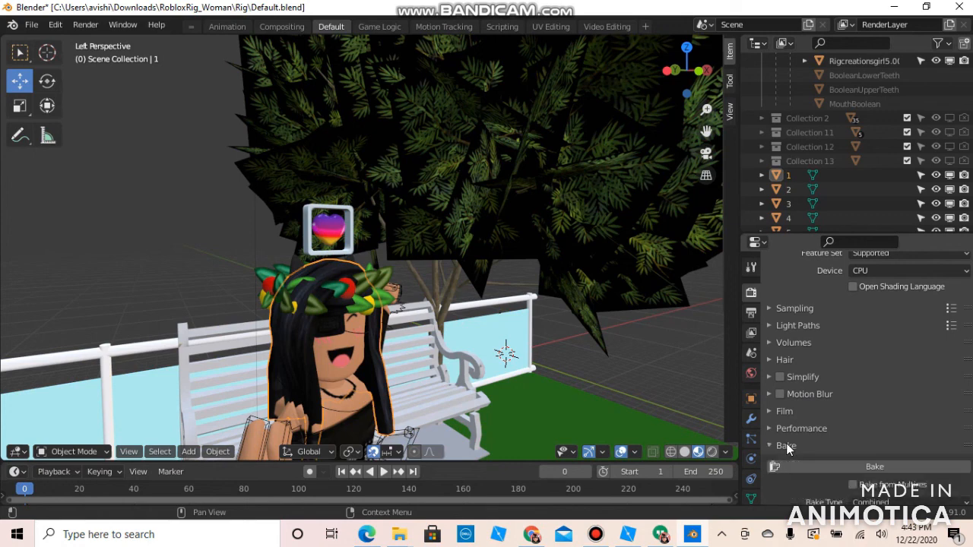
pyautogui.click(787, 446)
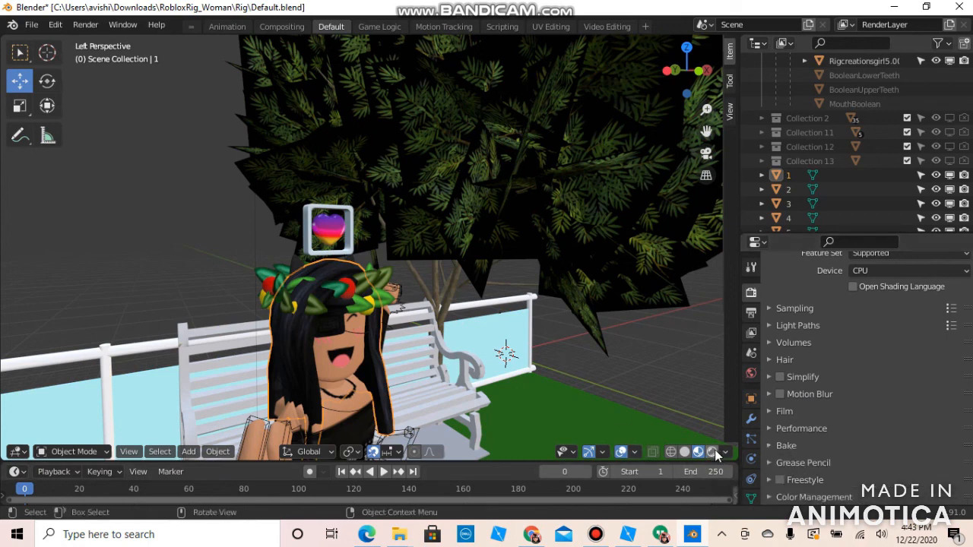
# - Compare the scene in wireframe and solid shading, viewing the character, bench and tree from the front
pyautogui.click(670, 453)
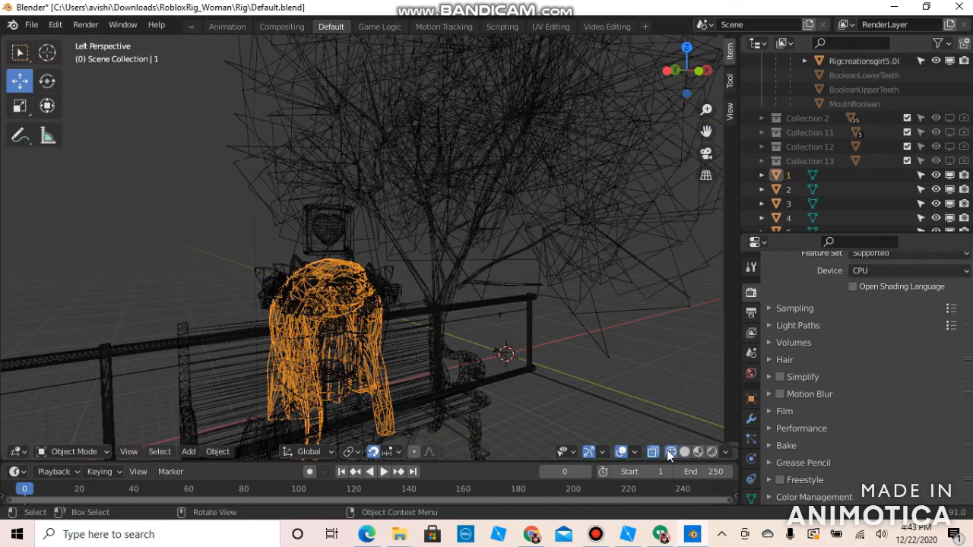
pyautogui.click(684, 452)
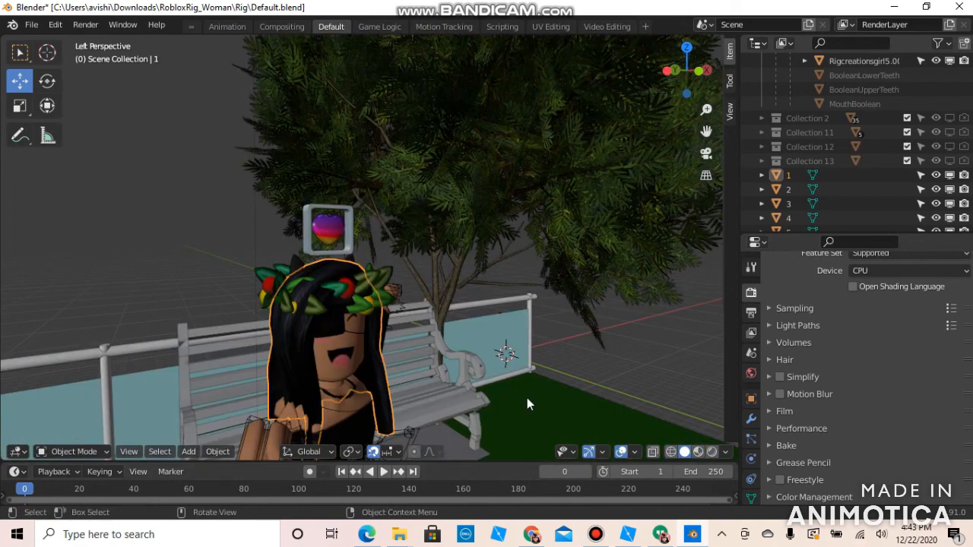
pyautogui.hotkey('shift', '`')
pyautogui.press('a')
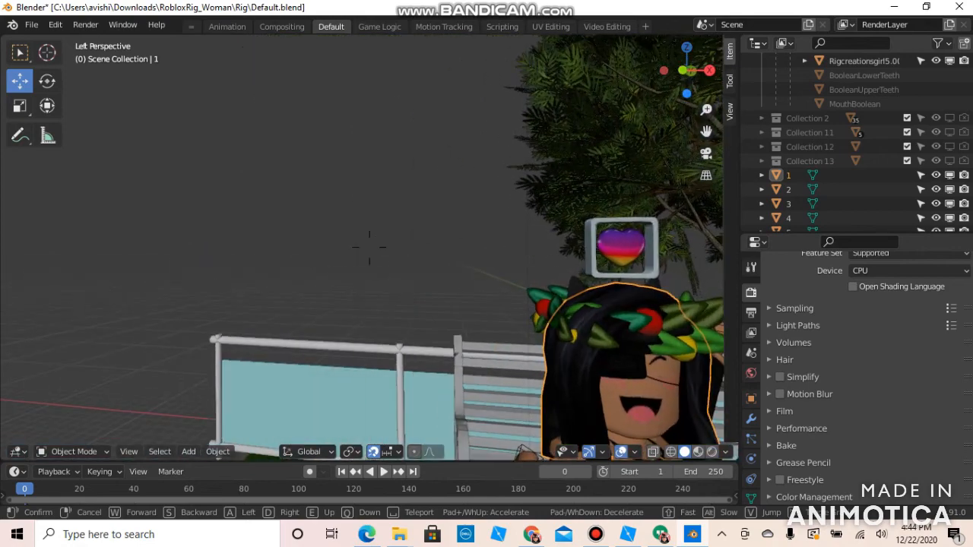
pyautogui.press('d')
pyautogui.press('s')
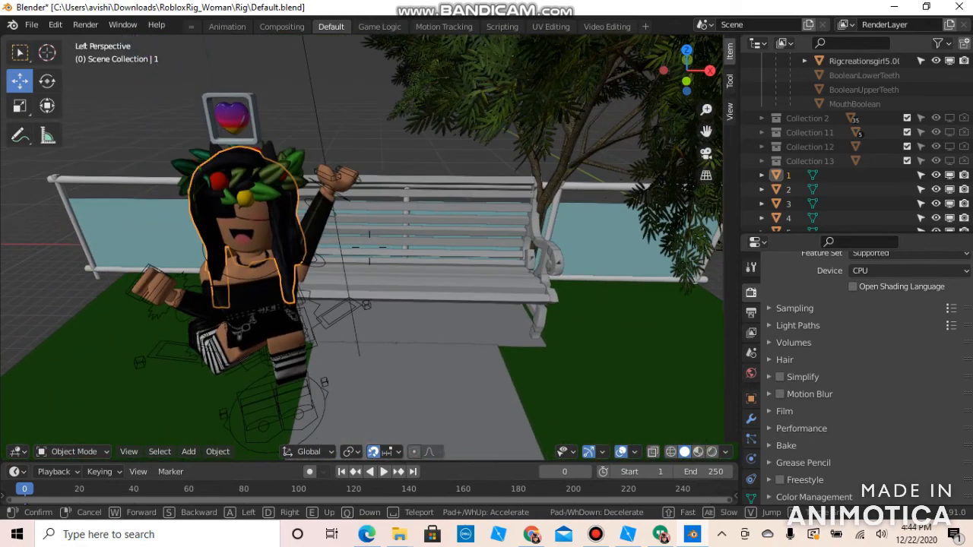
pyautogui.press('e')
pyautogui.click(369, 247)
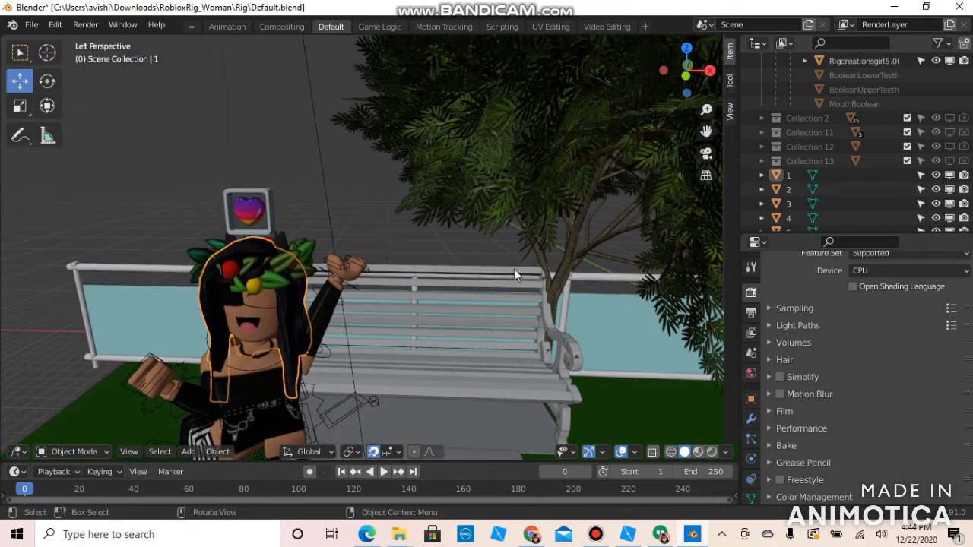
# - Preview the scene in rendered shading and examine the lighting on the character, bench and tree
pyautogui.click(707, 451)
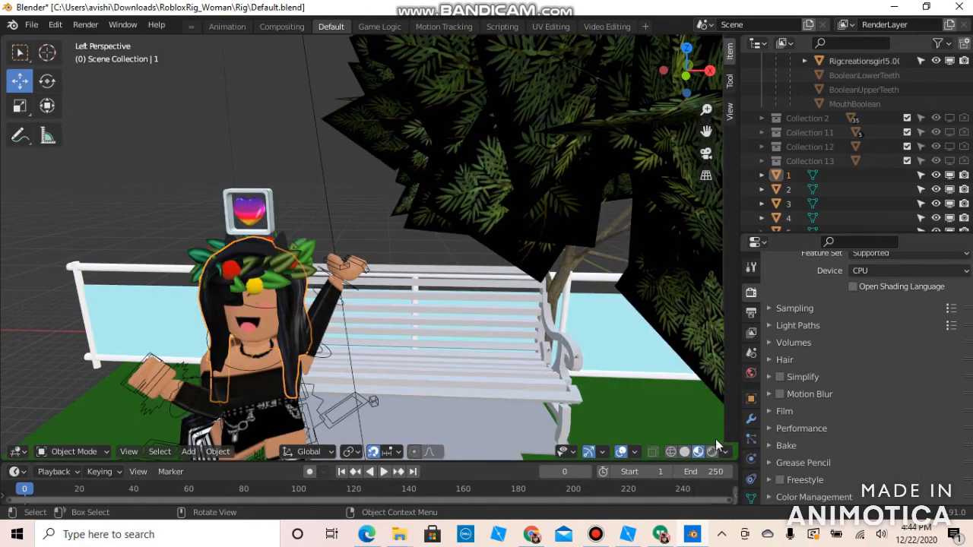
pyautogui.click(712, 451)
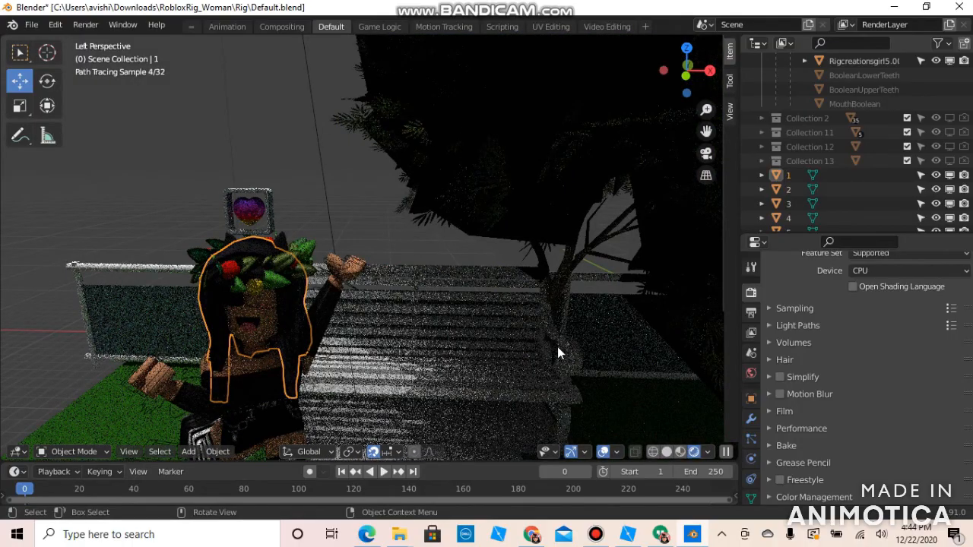
pyautogui.hotkey('shift', '`')
pyautogui.press('w')
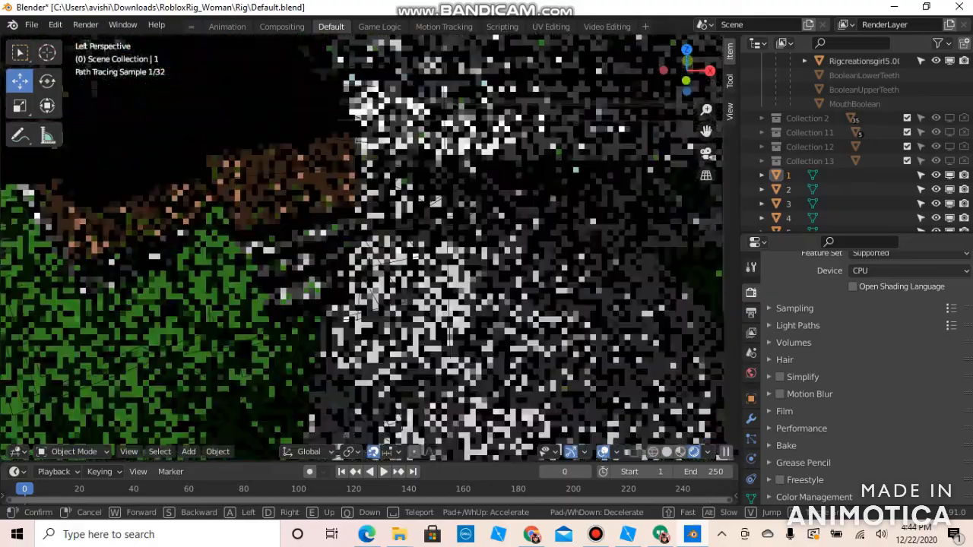
pyautogui.press('s')
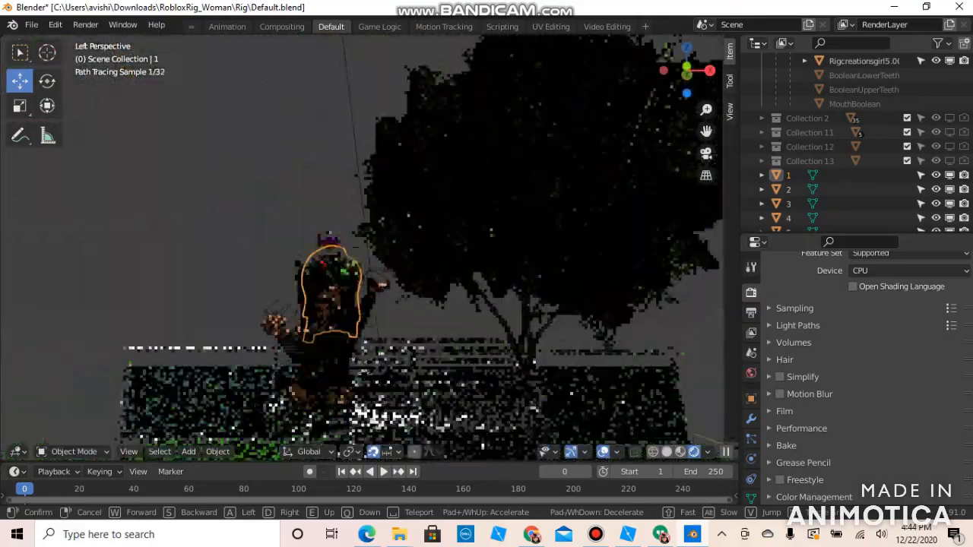
pyautogui.click(371, 253)
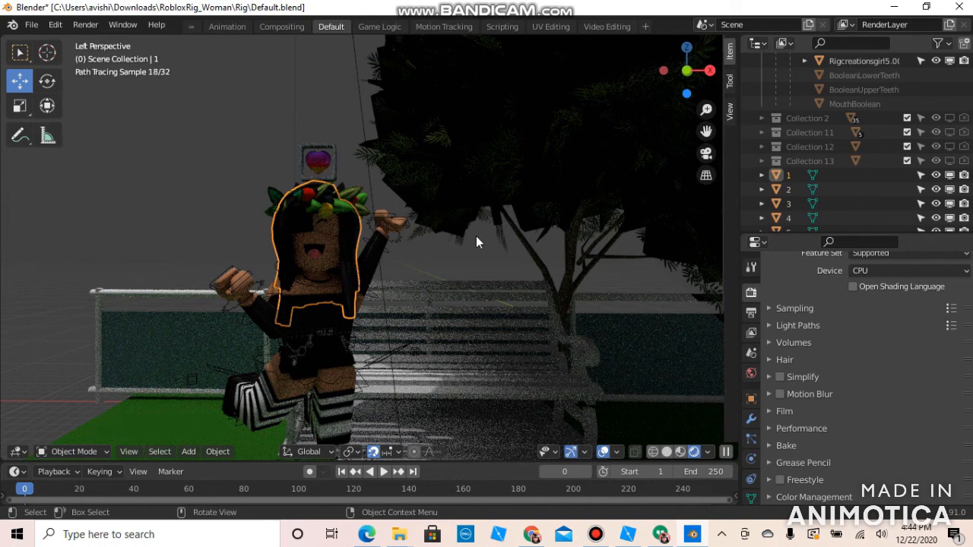
pyautogui.hotkey('shift', '`')
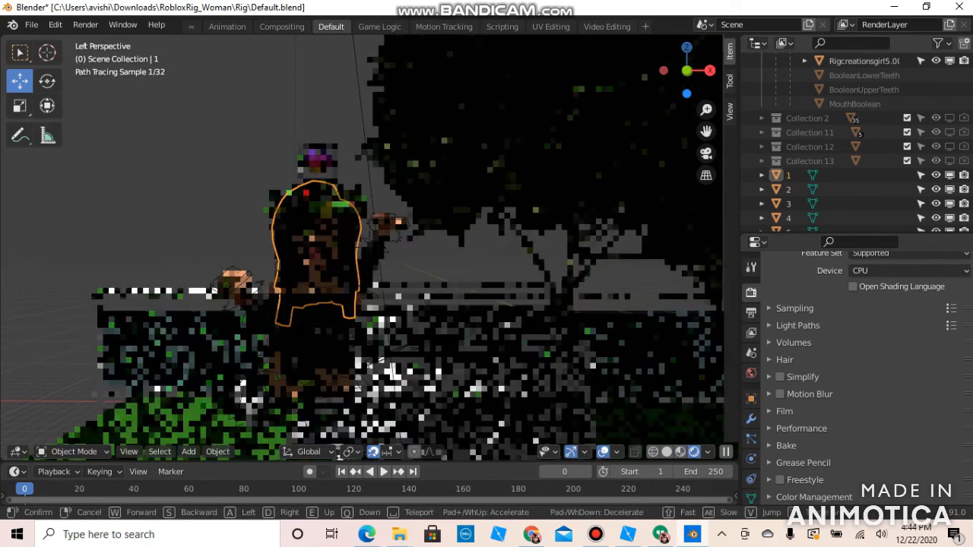
pyautogui.click(370, 247)
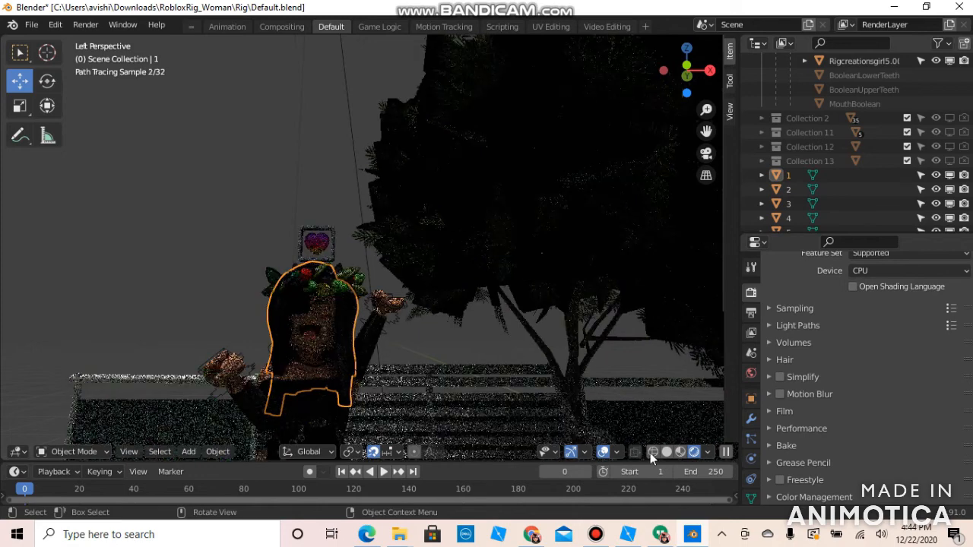
# - Return to material preview and re-aim the sun light above the character down toward the heart box on the head
pyautogui.click(681, 452)
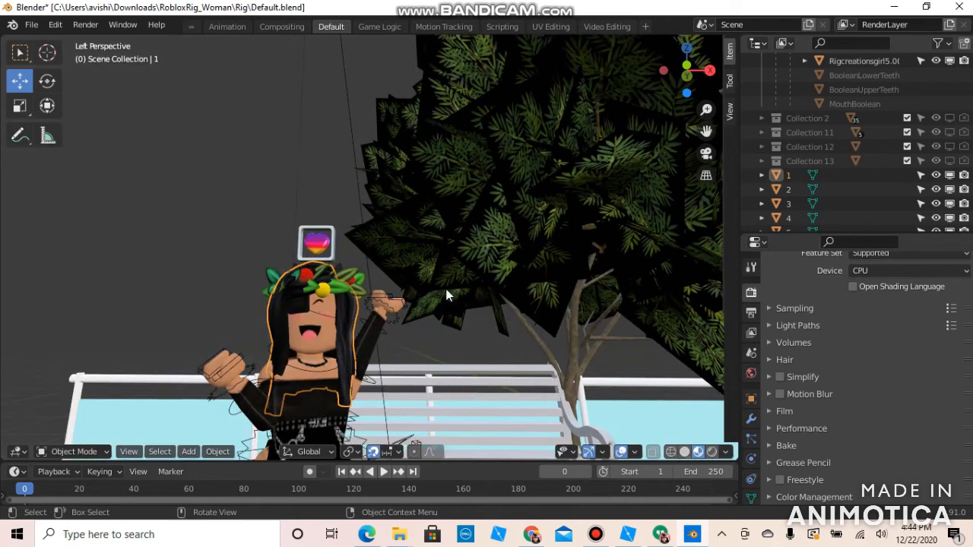
pyautogui.hotkey('shift', '`')
pyautogui.click(339, 197)
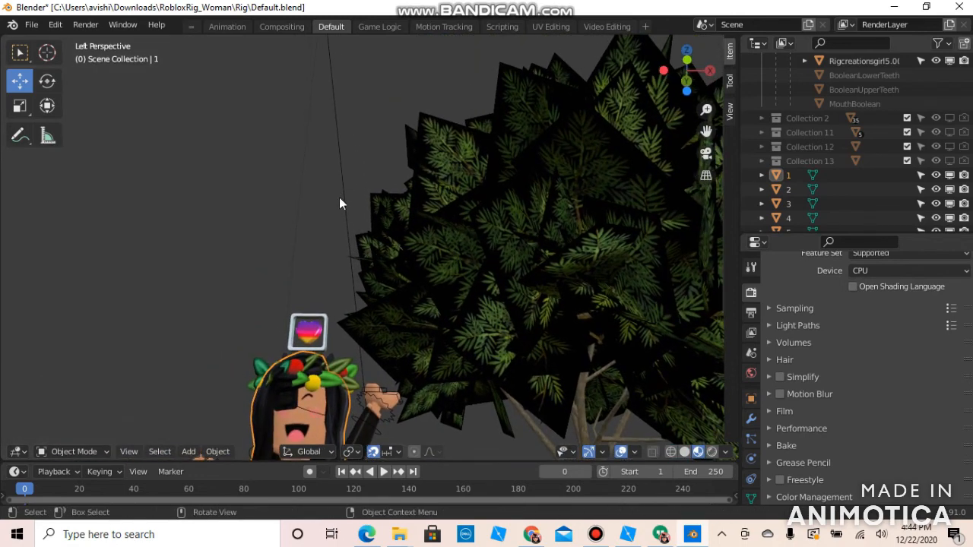
pyautogui.click(341, 189)
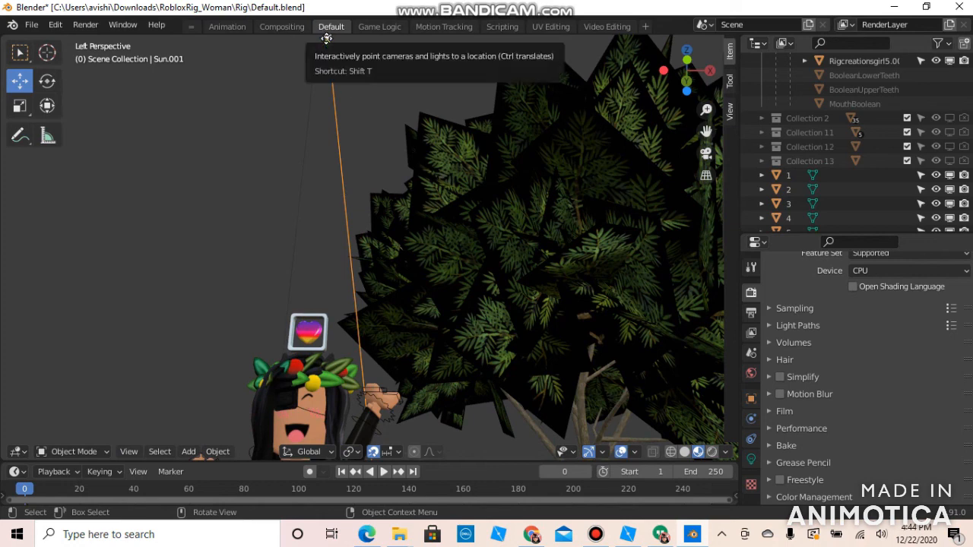
pyautogui.moveTo(325, 38); pyautogui.dragTo(320, 38)
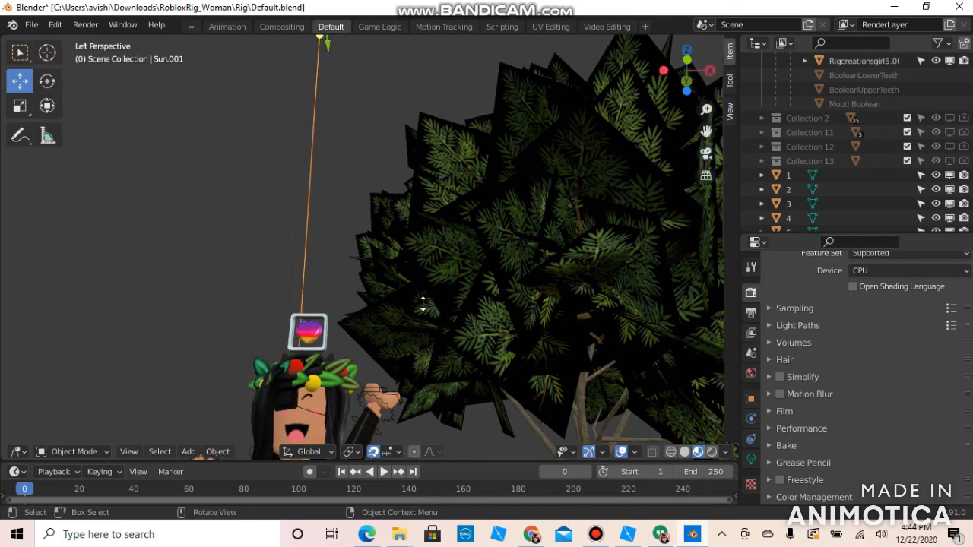
# - Check the re-aimed sun light on the character in rendered shading and return to material preview
pyautogui.click(711, 452)
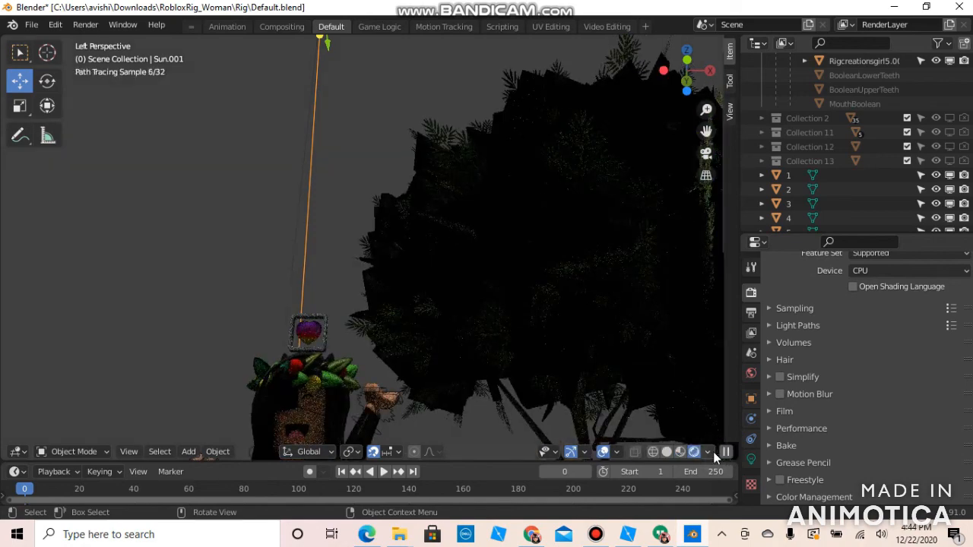
pyautogui.hotkey('shift', '`')
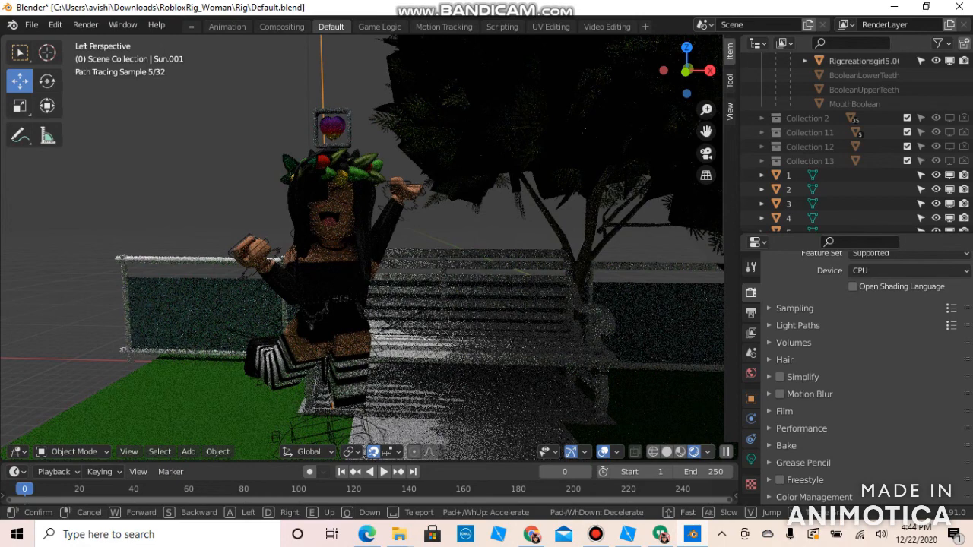
pyautogui.click(368, 254)
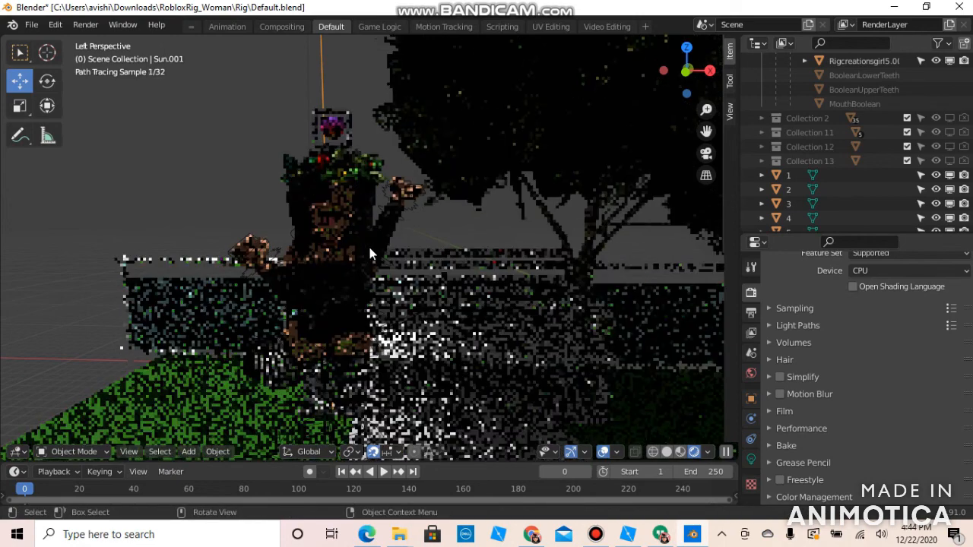
pyautogui.click(680, 451)
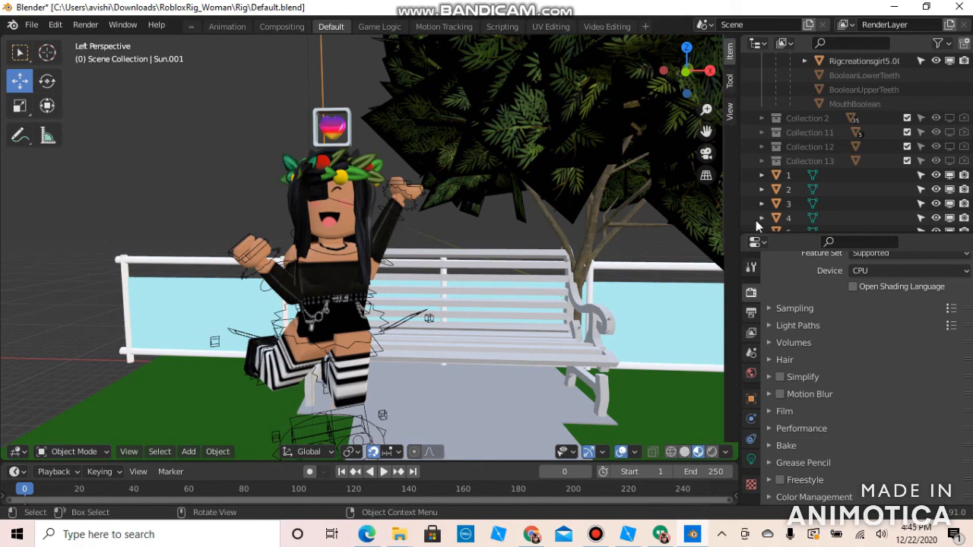
# - Select the light blue fence panel, look through the scene's object list and check the view through the camera
pyautogui.click(602, 291)
pyautogui.scroll(8, 964, 83)
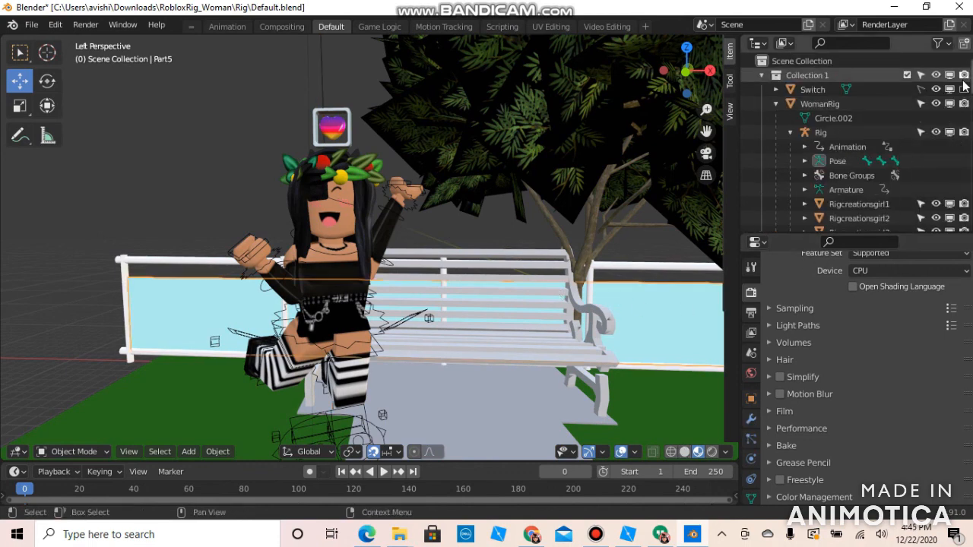
pyautogui.scroll(-15, 964, 86)
pyautogui.scroll(-5, 964, 86)
pyautogui.scroll(20, 964, 85)
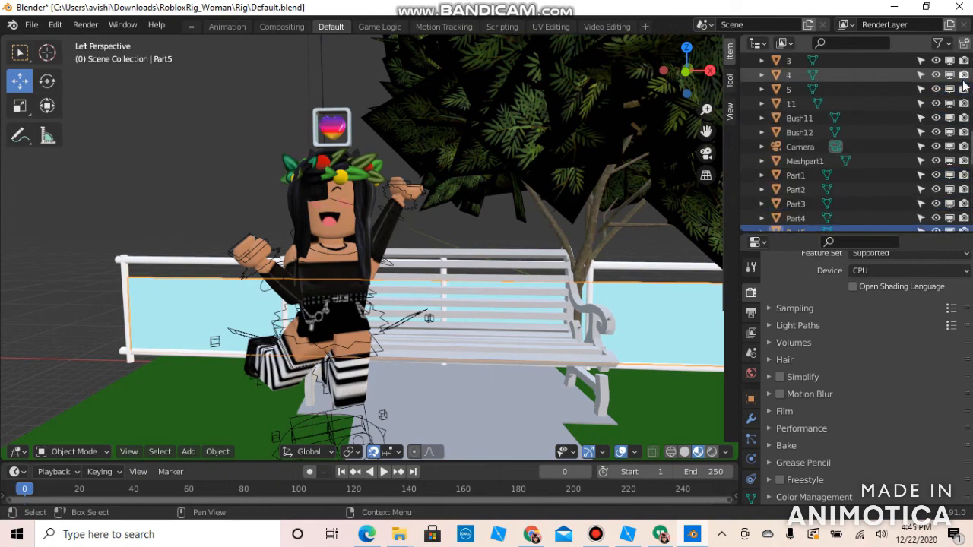
pyautogui.click(707, 154)
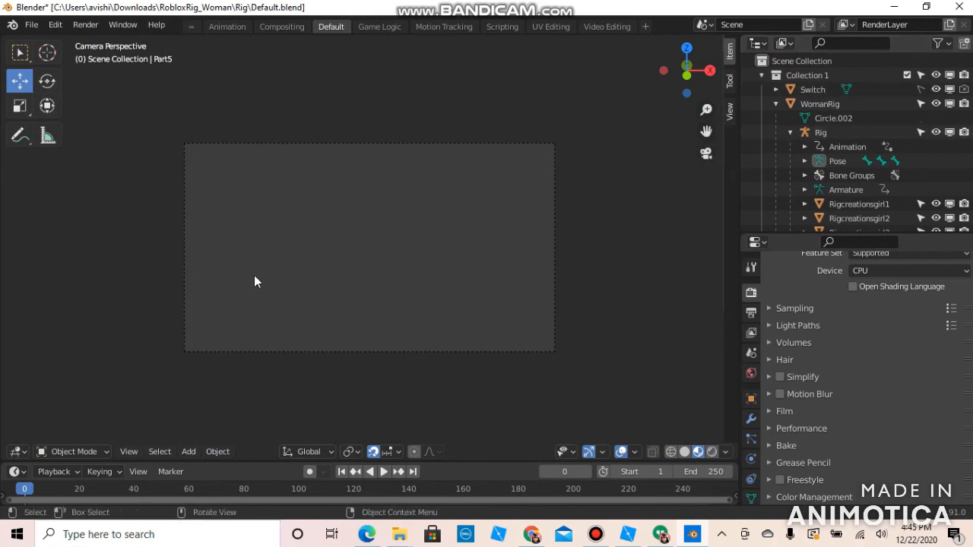
pyautogui.click(707, 155)
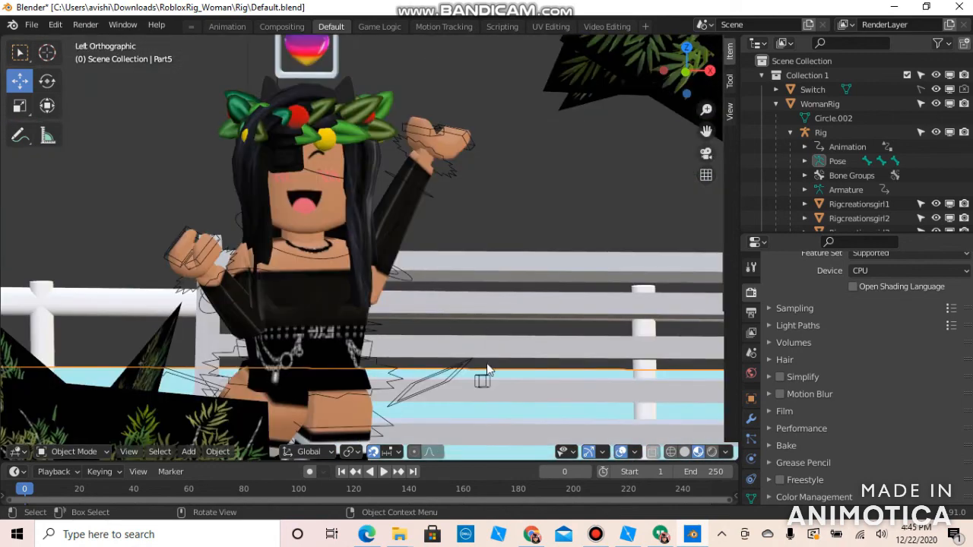
# - Deselect the fence panel, look through the object list and select the sun light above the character
pyautogui.click(189, 452)
pyautogui.click(591, 183)
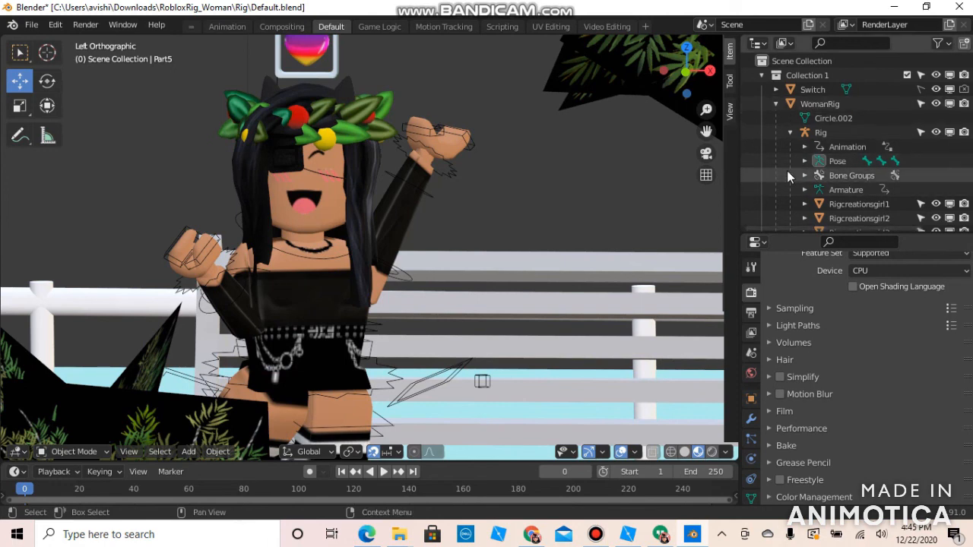
pyautogui.scroll(-5, 788, 176)
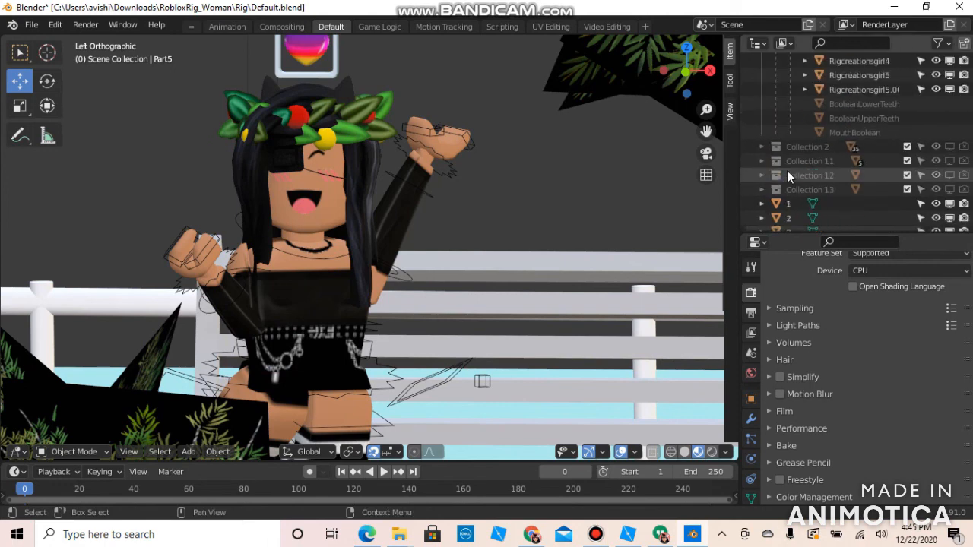
pyautogui.press('`')
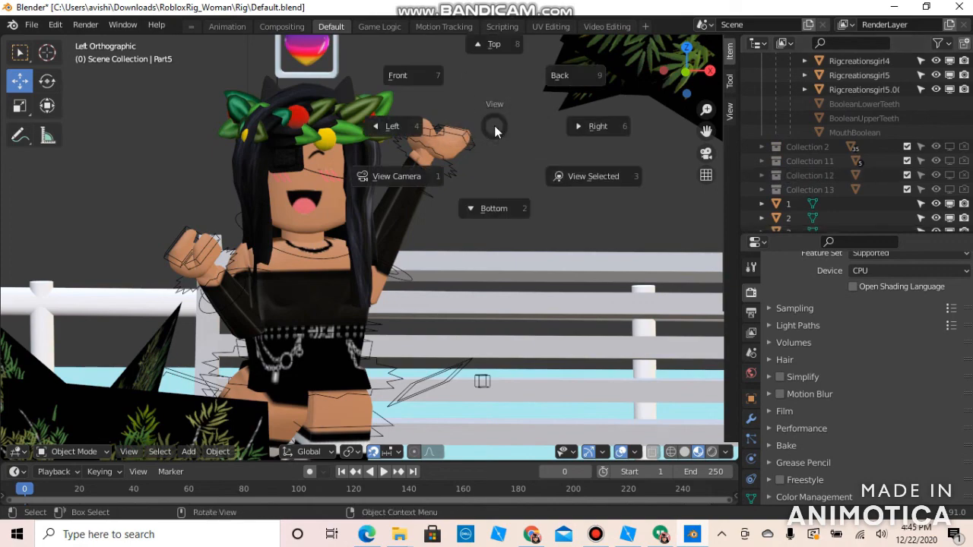
pyautogui.click(341, 120)
pyautogui.hotkey('shift', '`')
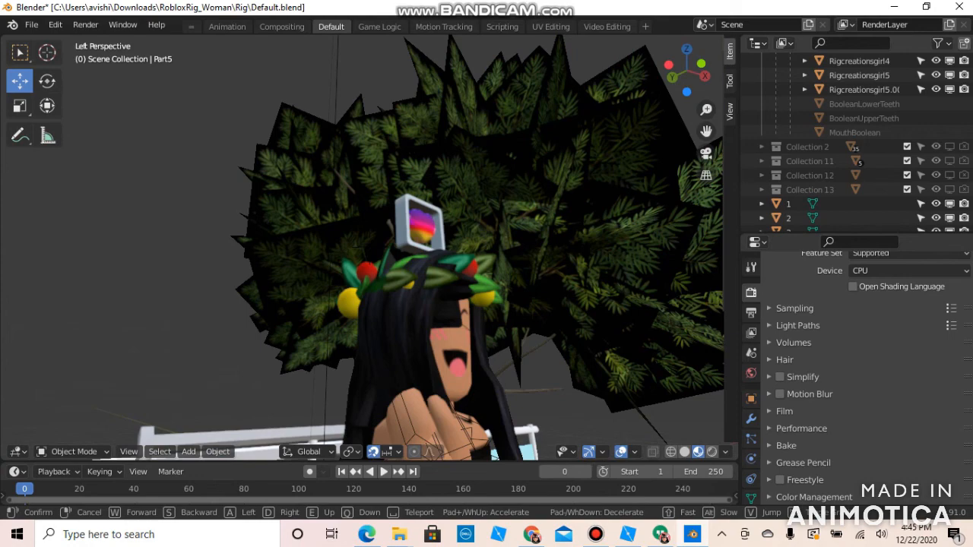
pyautogui.click(370, 247)
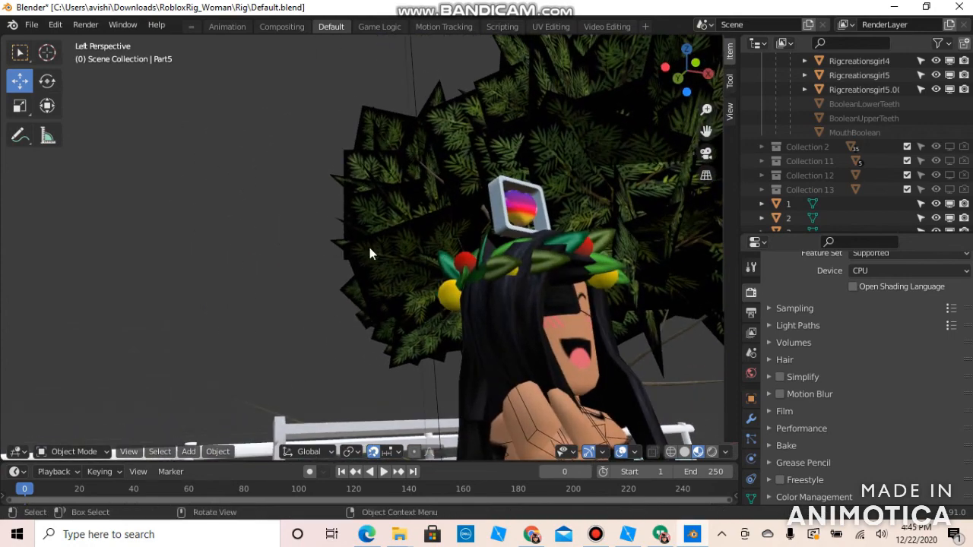
pyautogui.click(413, 62)
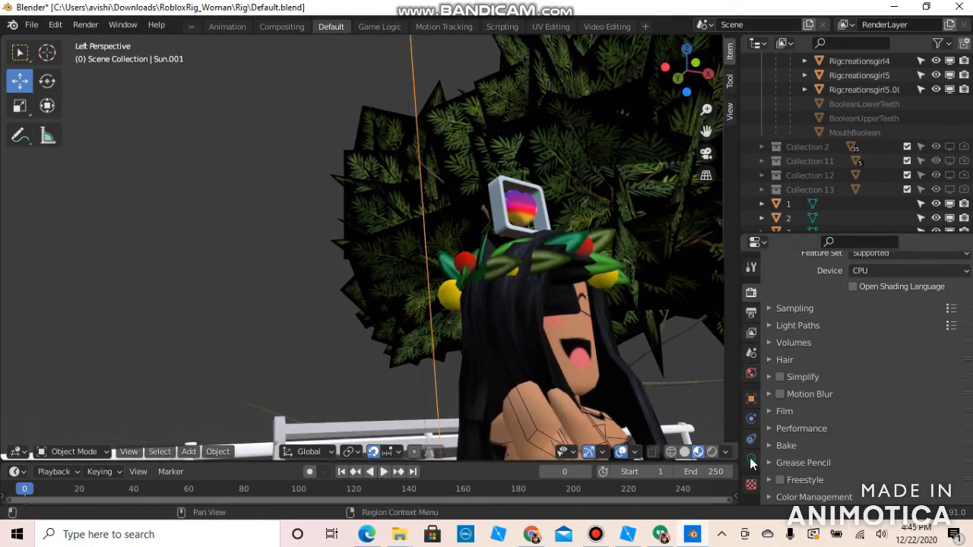
# - Look through the scene, world, render, output and view layer settings for options that affect the scene's background and lighting
pyautogui.click(752, 351)
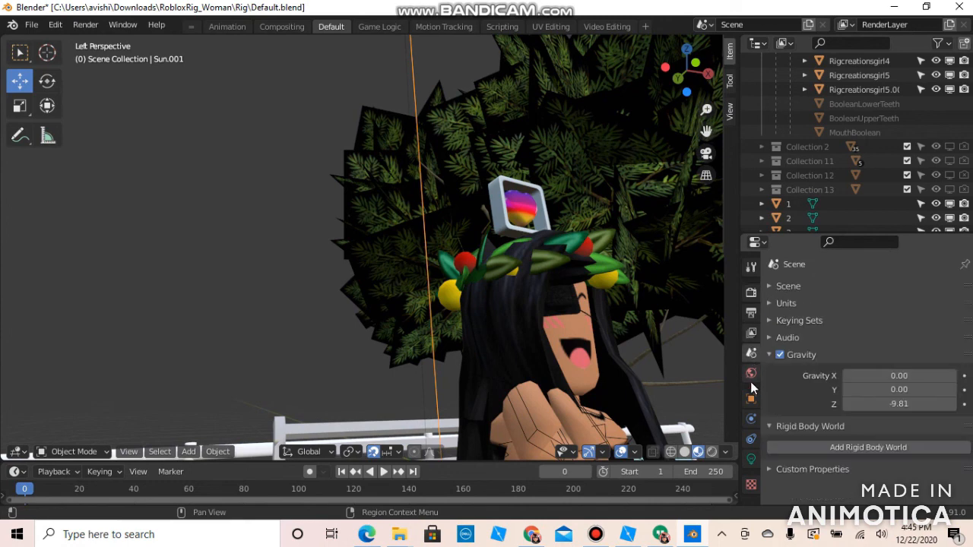
pyautogui.click(751, 374)
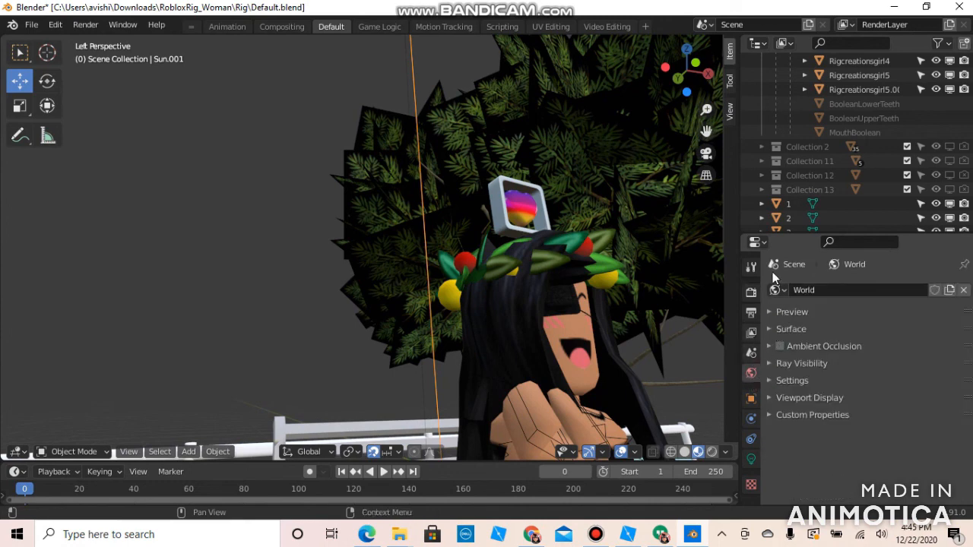
pyautogui.click(751, 294)
pyautogui.click(751, 316)
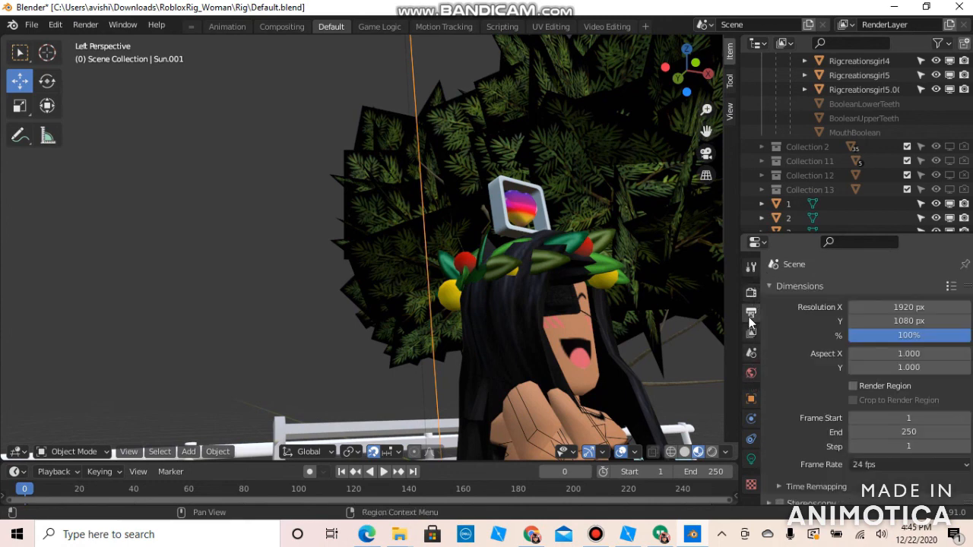
pyautogui.scroll(-5, 909, 401)
pyautogui.scroll(5, 910, 400)
pyautogui.scroll(1, 910, 401)
pyautogui.click(751, 332)
pyautogui.click(749, 371)
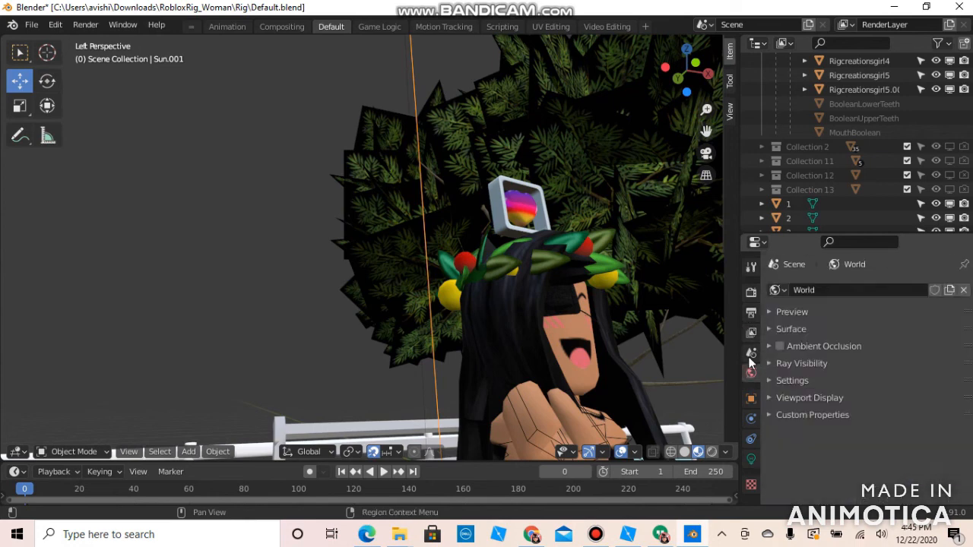
pyautogui.click(751, 353)
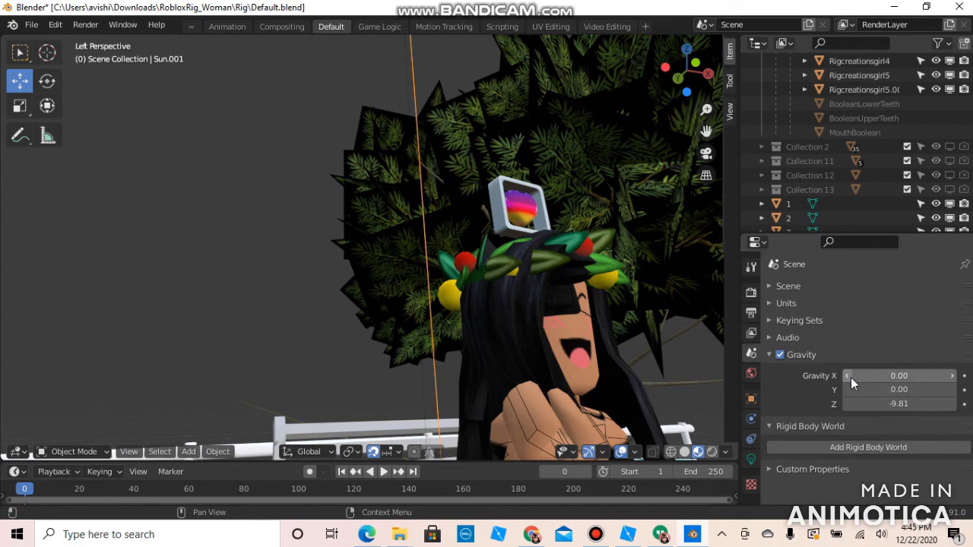
pyautogui.click(764, 352)
pyautogui.click(775, 289)
pyautogui.click(777, 290)
pyautogui.click(777, 291)
pyautogui.click(778, 306)
pyautogui.click(778, 306)
pyautogui.click(778, 320)
pyautogui.click(778, 323)
# - Turn on Ambient Occlusion for the world and look into its preview and surface settings
pyautogui.click(751, 373)
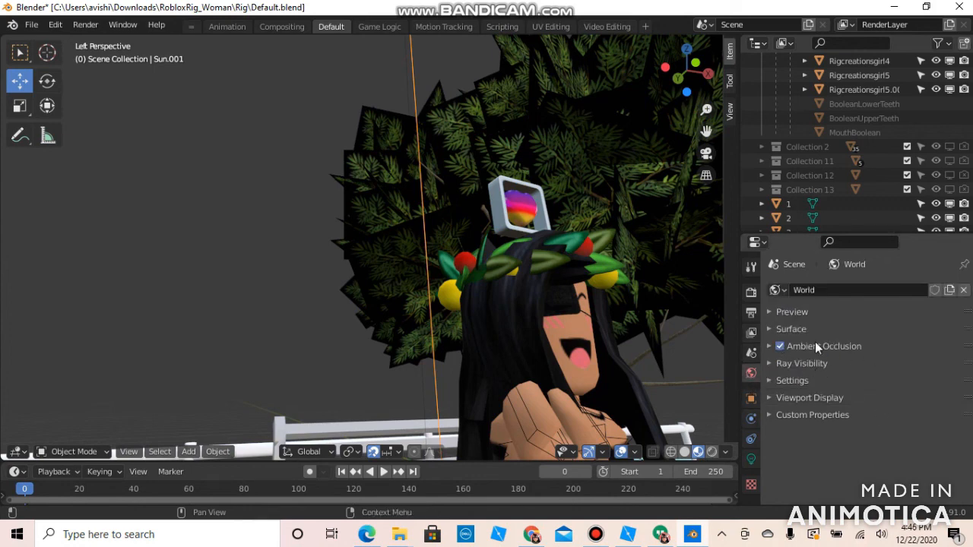
pyautogui.click(802, 313)
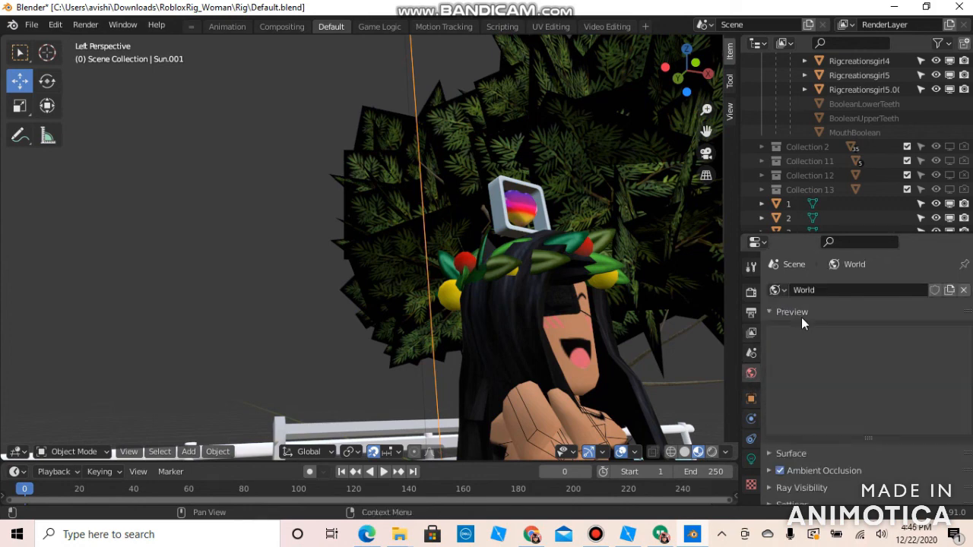
pyautogui.click(805, 312)
pyautogui.click(806, 330)
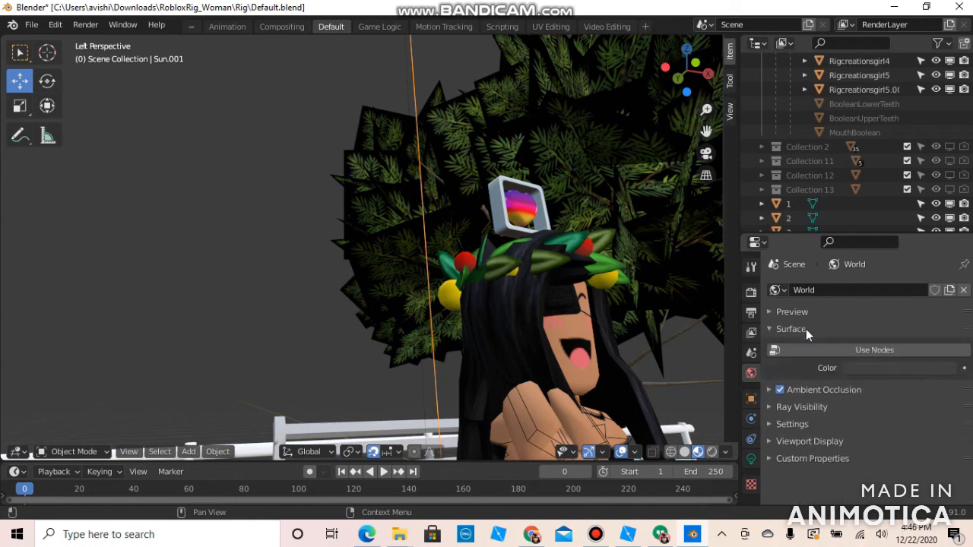
# - Try a dark olive world surface color with hue 0.195 and full saturation, then return it to a near-neutral grey
pyautogui.click(880, 368)
pyautogui.moveTo(894, 252)
pyautogui.mouseDown()
pyautogui.moveTo(886, 280)
pyautogui.moveTo(832, 247)
pyautogui.mouseUp()
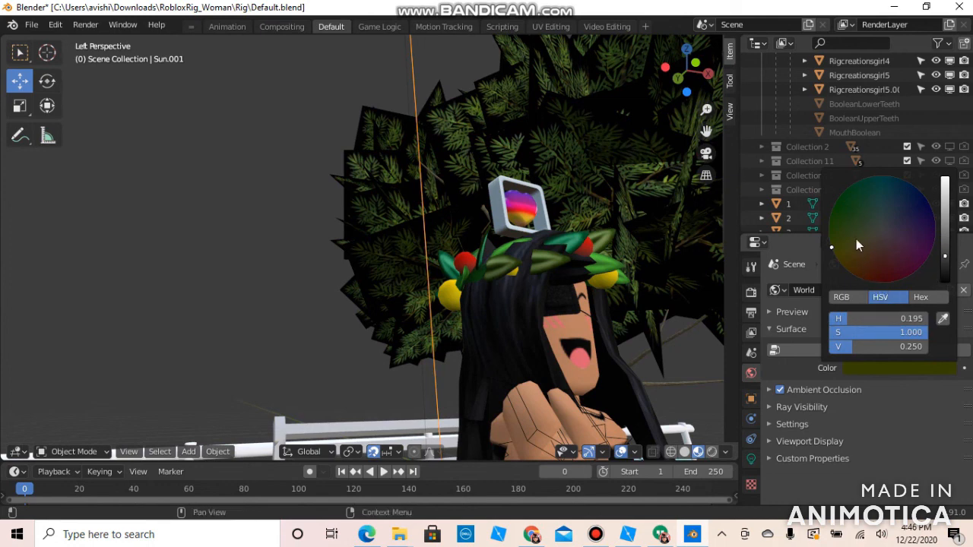
pyautogui.hotkey('shift', '`')
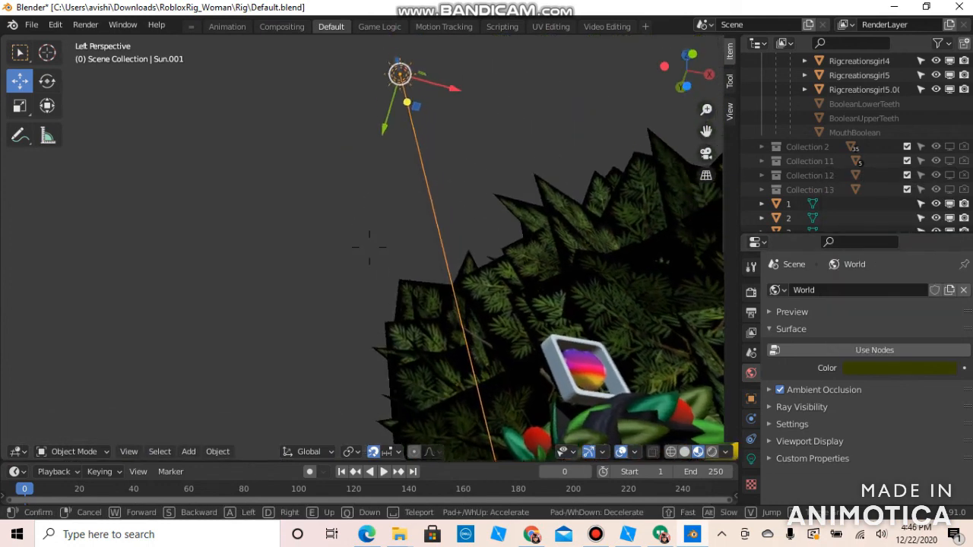
pyautogui.click(369, 249)
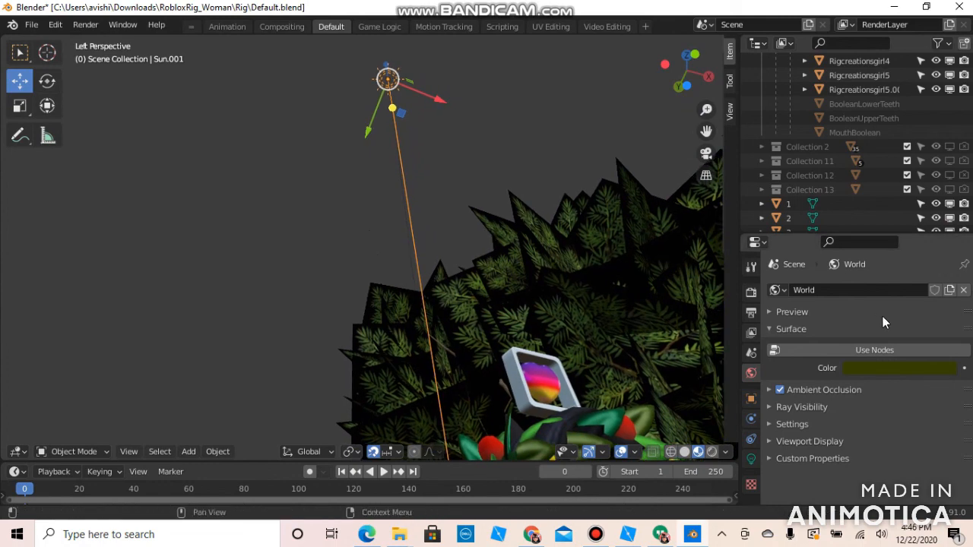
pyautogui.click(877, 365)
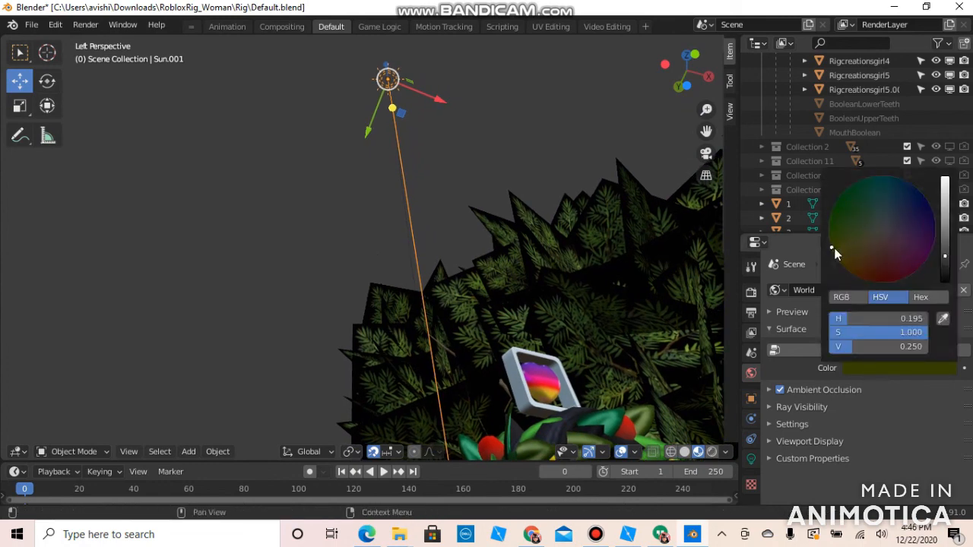
pyautogui.moveTo(877, 220)
pyautogui.mouseDown()
pyautogui.moveTo(903, 223)
pyautogui.moveTo(880, 228)
pyautogui.mouseUp()
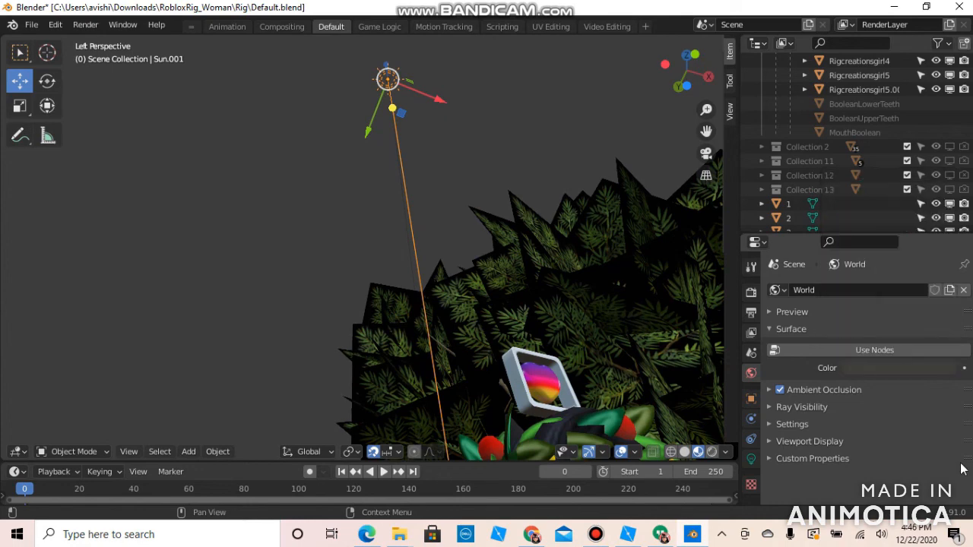
# - Check the world's ray visibility options and set its viewport display color to pale mint, hue 0.443, saturation 0.114, value 0.980
pyautogui.click(826, 410)
pyautogui.scroll(-2, 825, 408)
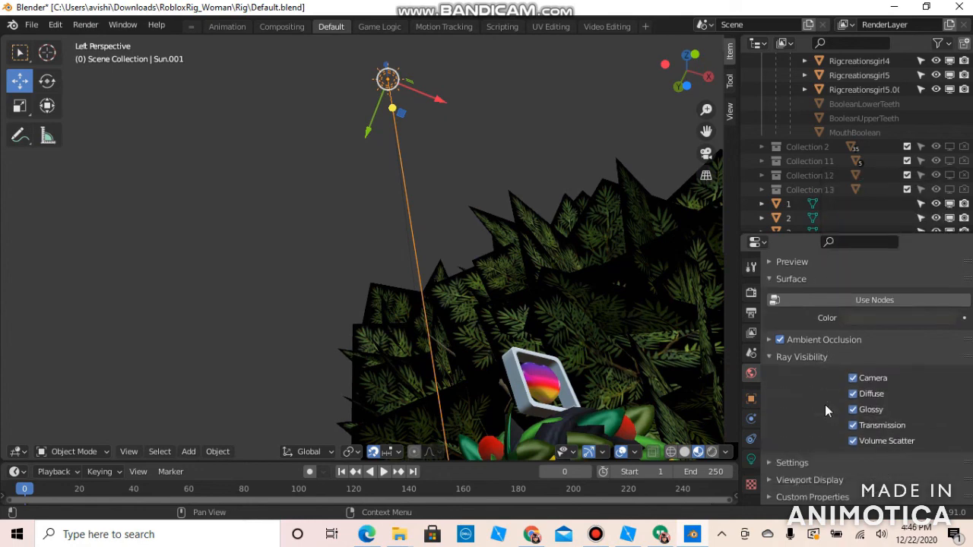
pyautogui.click(795, 355)
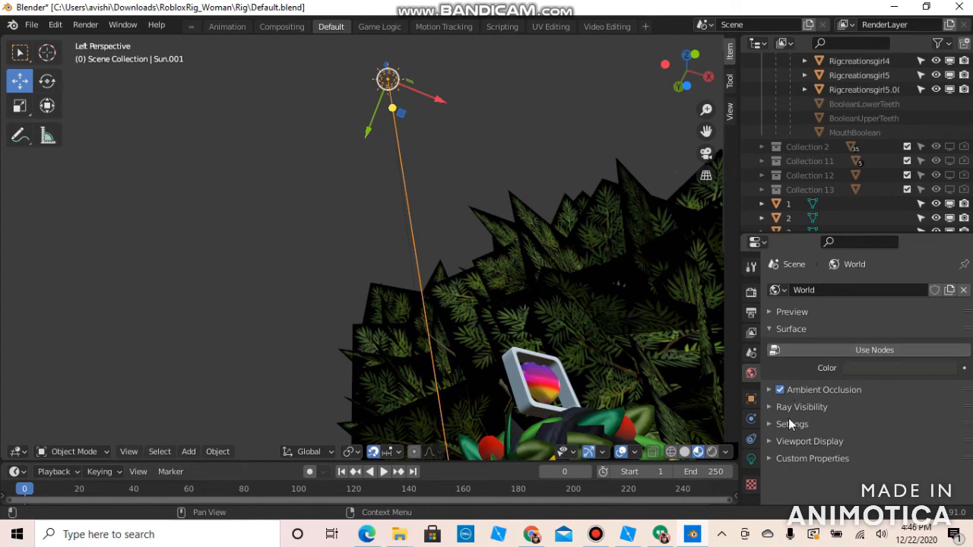
pyautogui.click(791, 440)
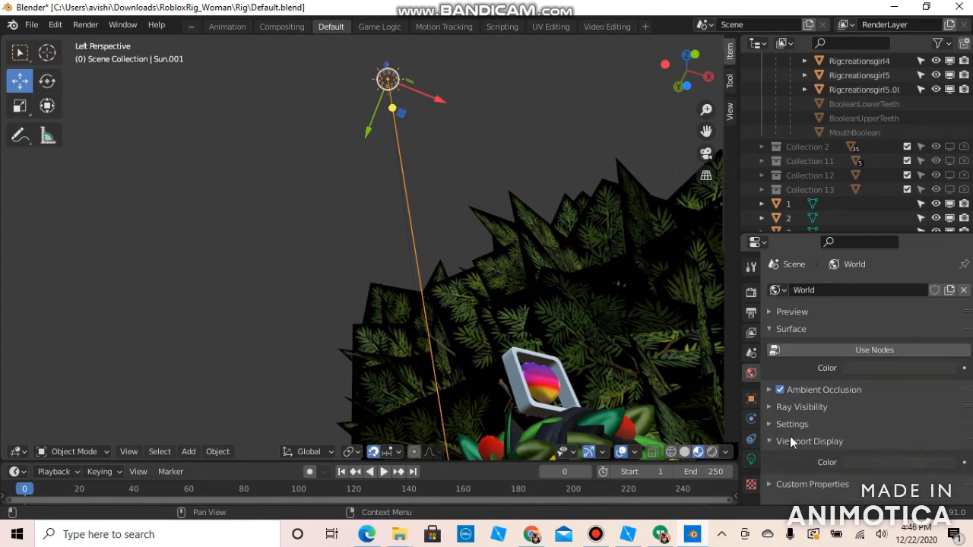
pyautogui.click(878, 461)
pyautogui.moveTo(881, 325); pyautogui.dragTo(882, 270)
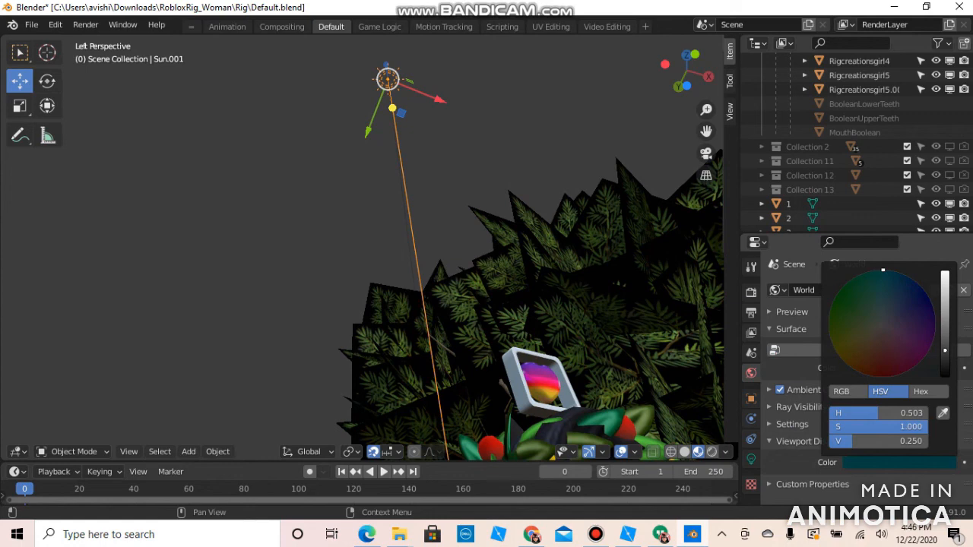
pyautogui.click(945, 278)
pyautogui.moveTo(945, 278); pyautogui.dragTo(945, 272)
pyautogui.moveTo(880, 271)
pyautogui.mouseDown()
pyautogui.moveTo(902, 274)
pyautogui.moveTo(935, 318)
pyautogui.moveTo(929, 298)
pyautogui.moveTo(879, 317)
pyautogui.mouseUp()
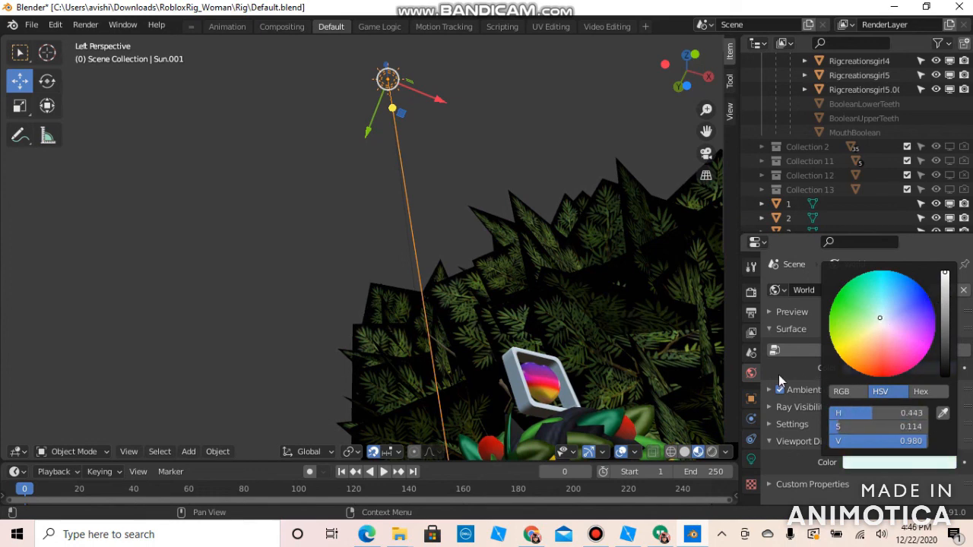
# - Preview the character, bench and tree in rendered shading and change the world's viewport display color to light periwinkle blue
pyautogui.click(712, 452)
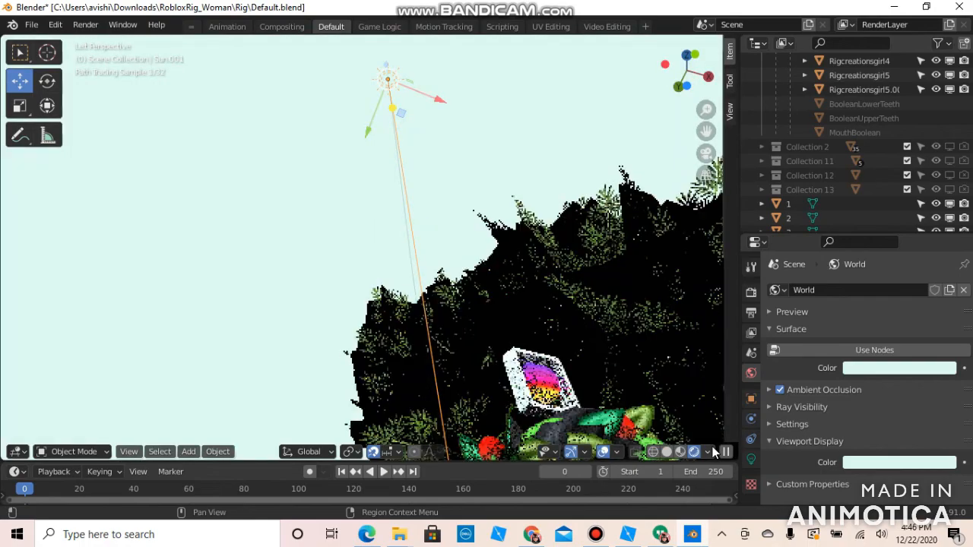
pyautogui.hotkey('shift', '`')
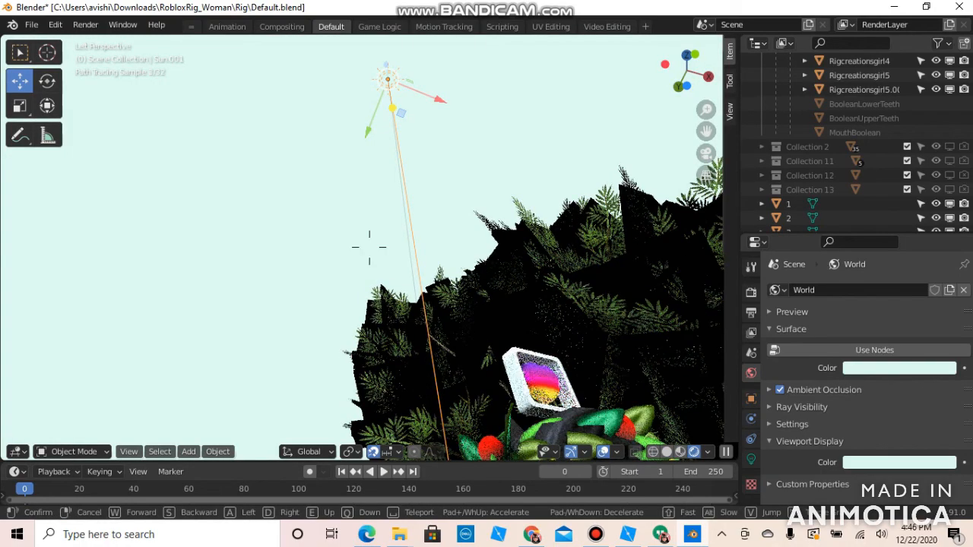
pyautogui.press('d')
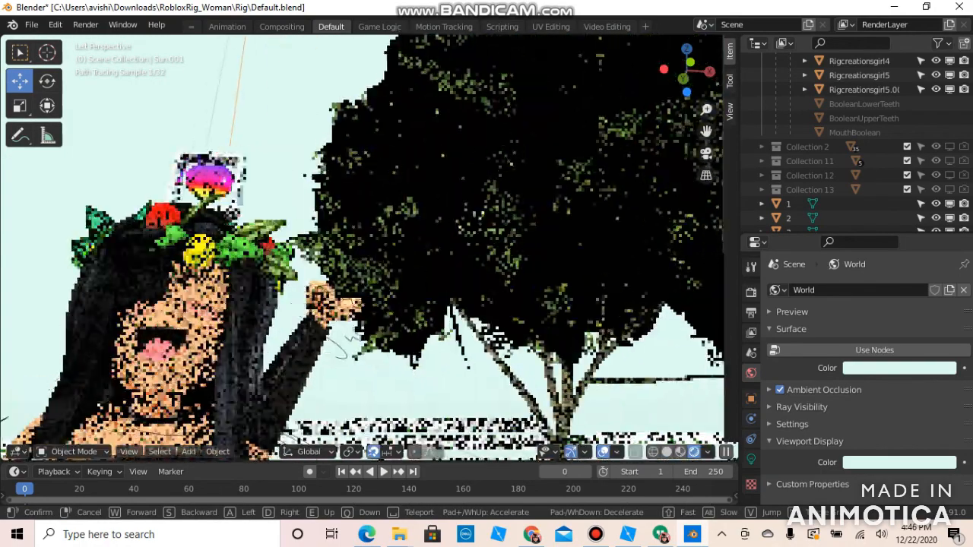
pyautogui.press('a')
pyautogui.press('w')
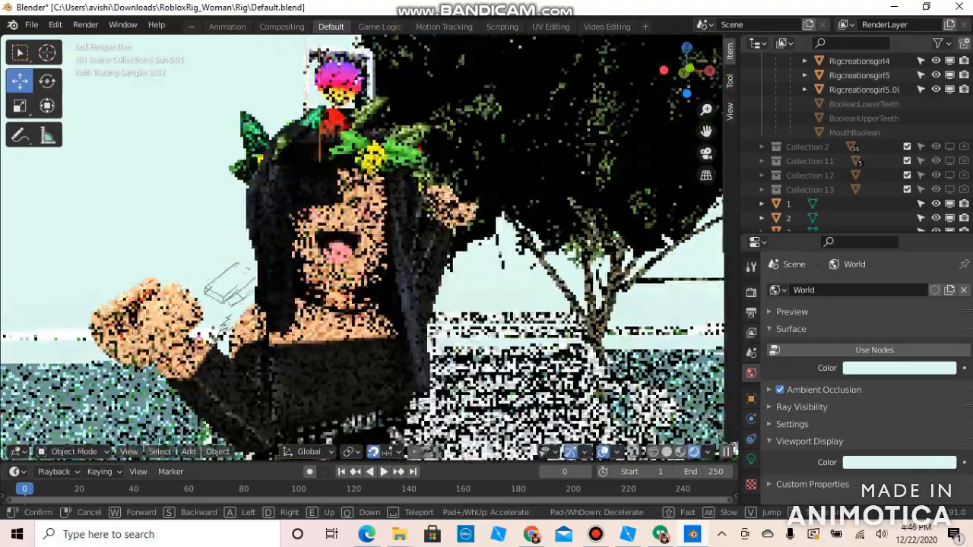
pyautogui.press('s')
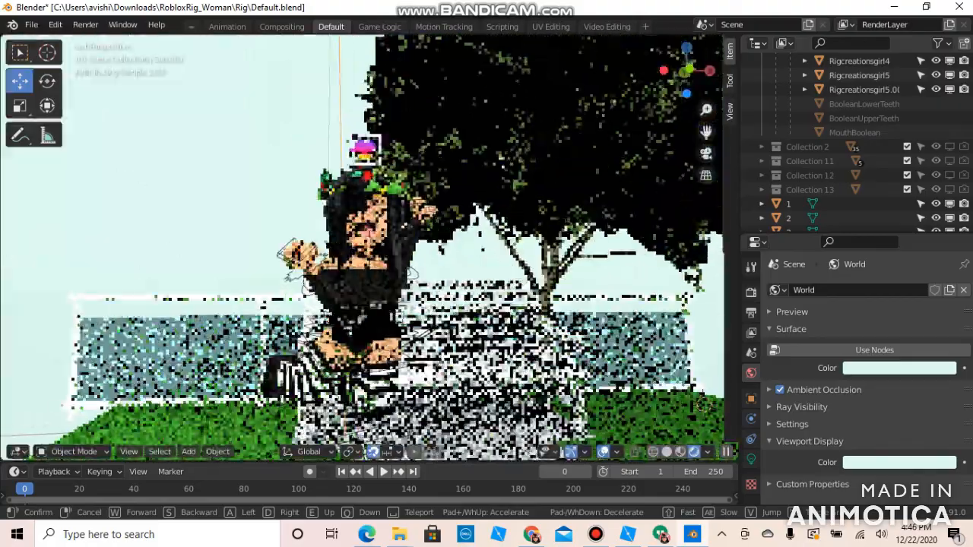
pyautogui.click(373, 254)
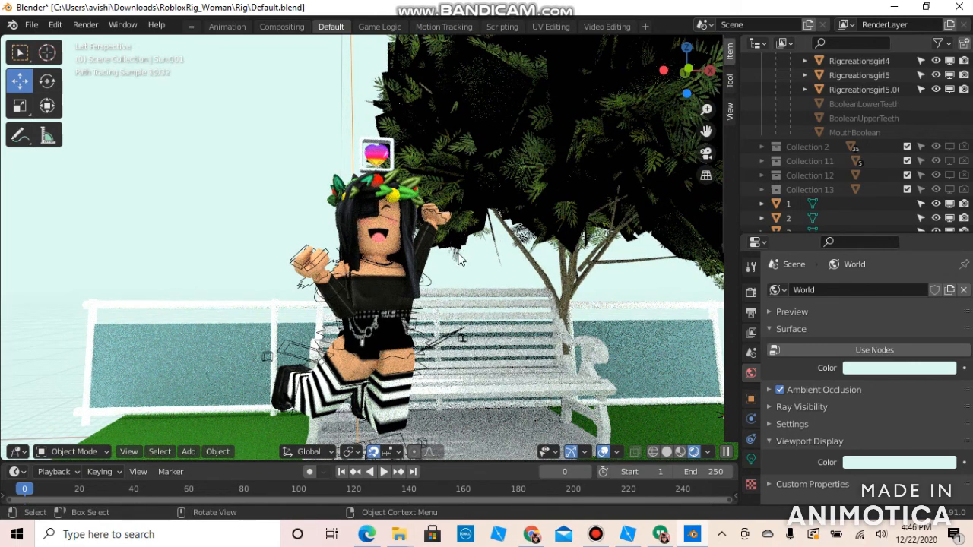
pyautogui.click(876, 462)
pyautogui.moveTo(884, 322)
pyautogui.mouseDown()
pyautogui.moveTo(866, 318)
pyautogui.moveTo(856, 337)
pyautogui.moveTo(853, 330)
pyautogui.moveTo(865, 313)
pyautogui.moveTo(900, 304)
pyautogui.mouseUp()
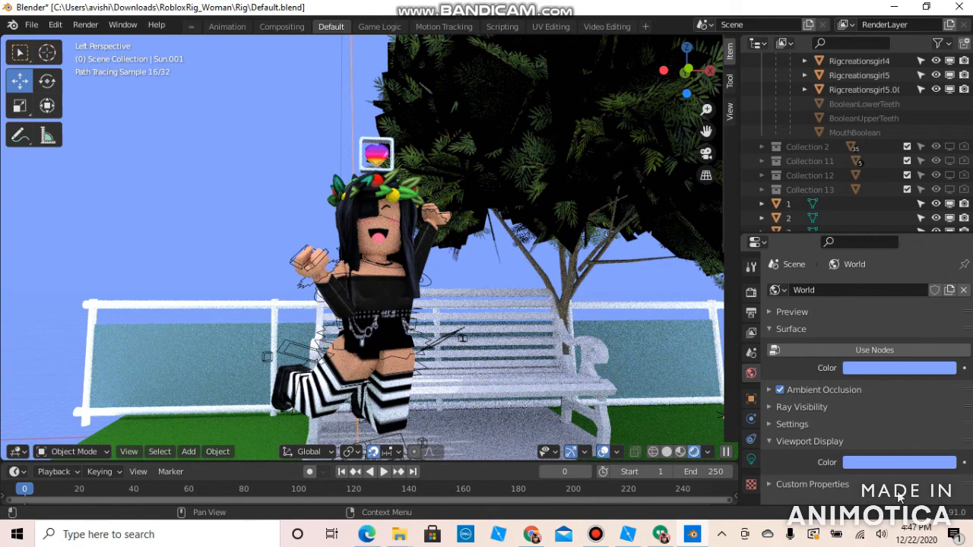
# - Select the trunk and branches of the tree behind the bench, without the fence rail or foliage
pyautogui.click(577, 265)
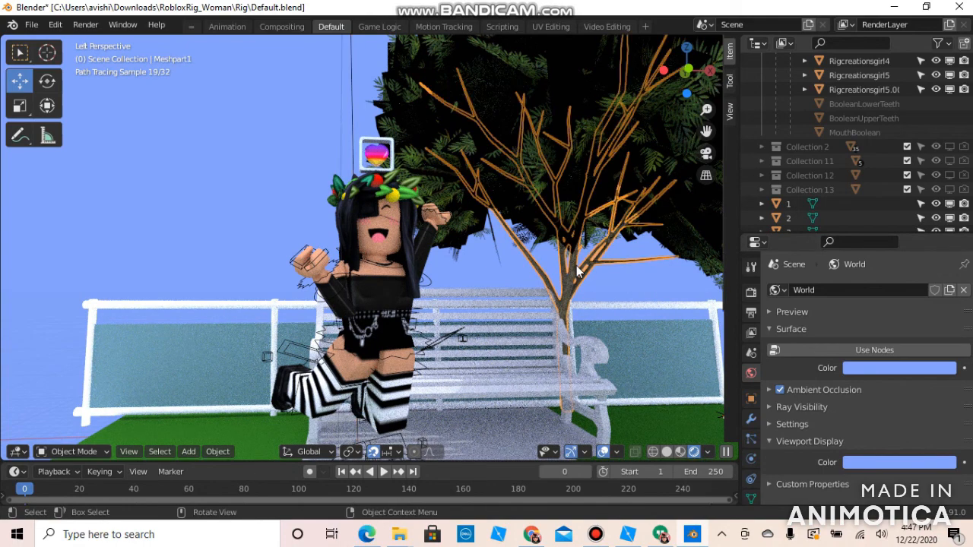
pyautogui.keyDown('shift'); pyautogui.click(586, 304); pyautogui.keyUp('shift')
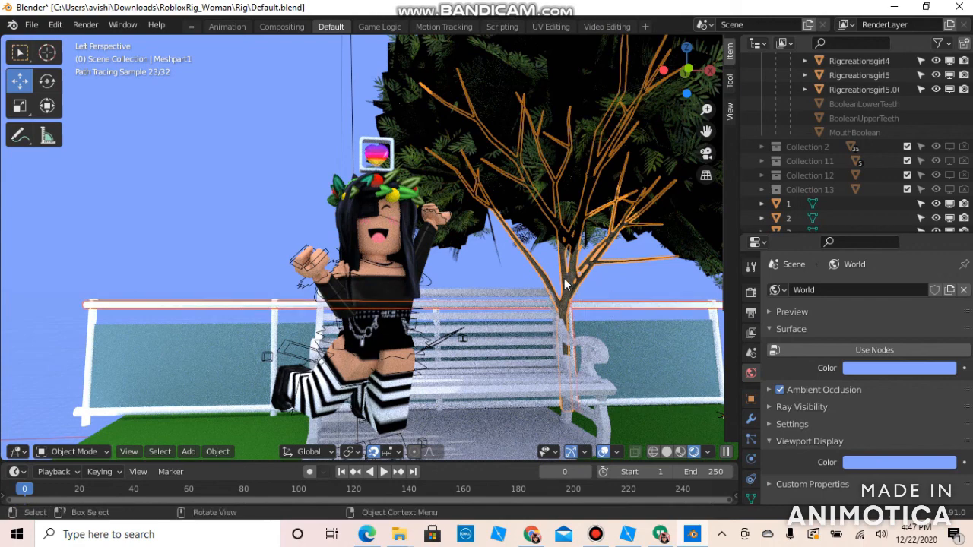
pyautogui.click(564, 285)
pyautogui.keyDown('shift'); pyautogui.click(613, 308); pyautogui.keyUp('shift')
pyautogui.click(568, 278)
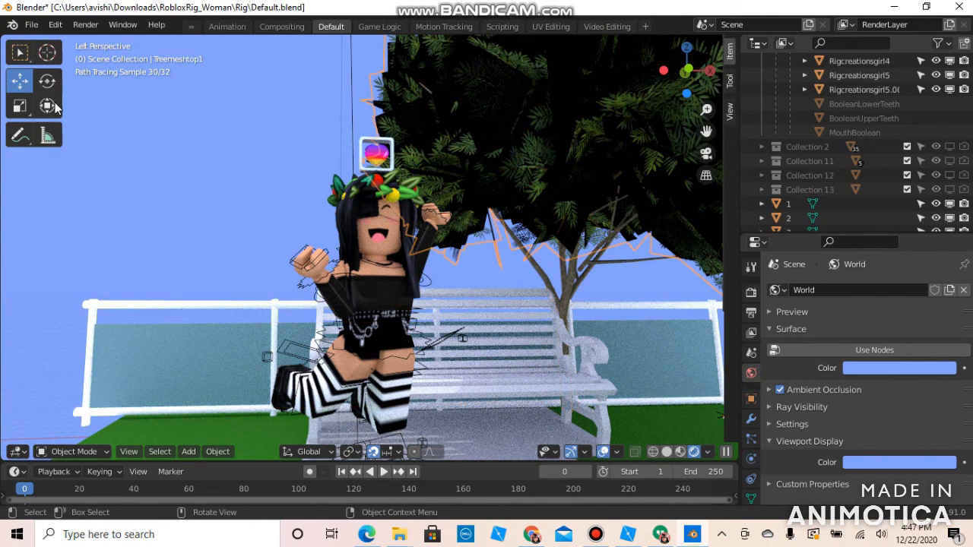
pyautogui.click(568, 294)
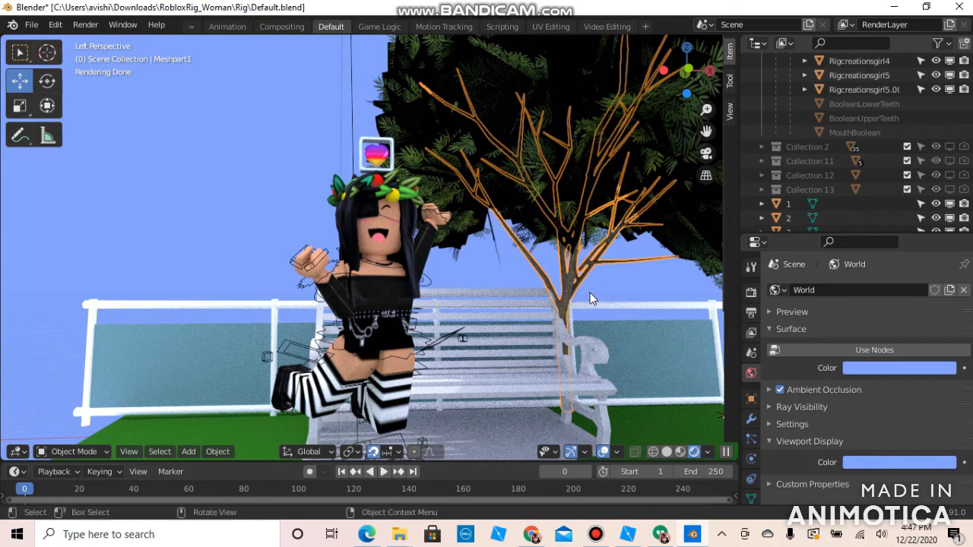
# - Switch the viewport to material preview and examine where the tree trunk meets the bench and the glass fence
pyautogui.hotkey('shift', '`')
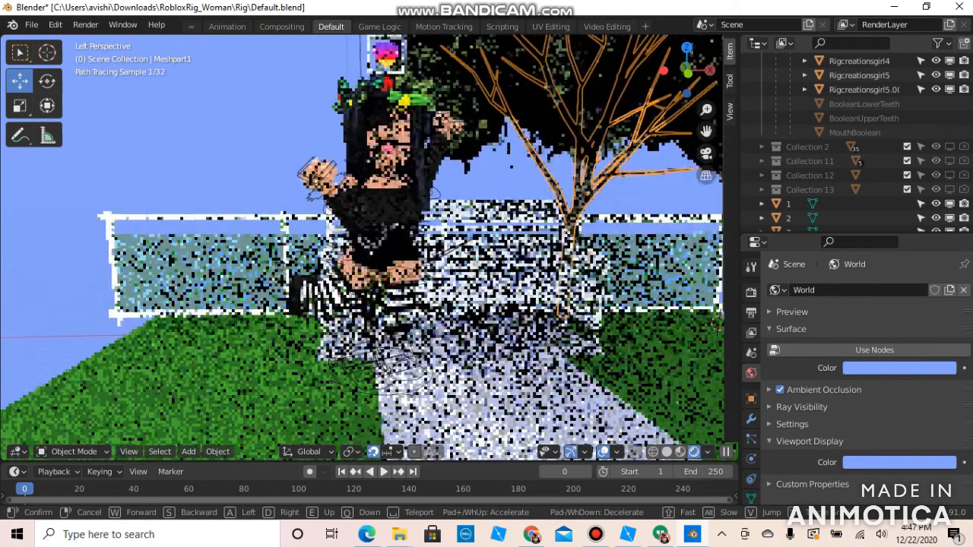
pyautogui.click(369, 248)
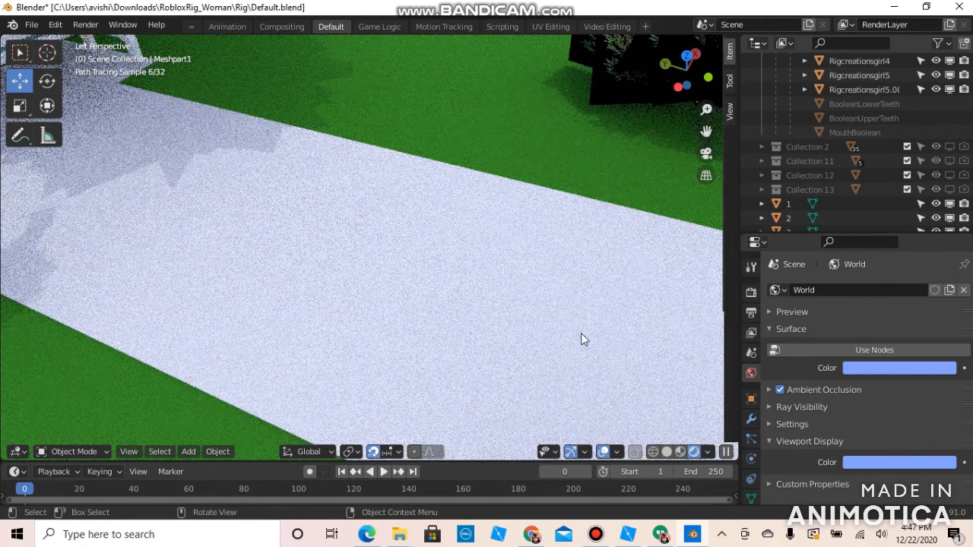
pyautogui.click(668, 451)
pyautogui.hotkey('shift', '`')
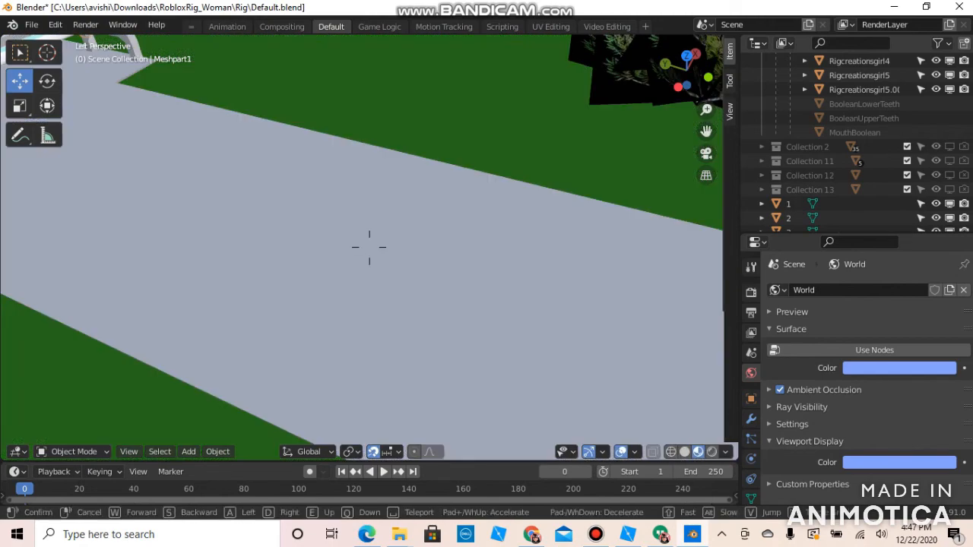
pyautogui.press('w')
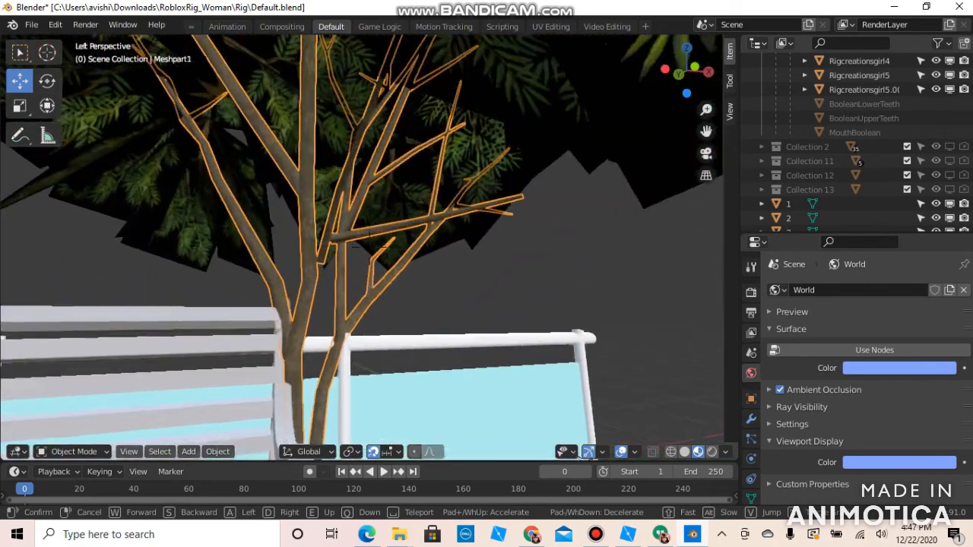
pyautogui.click(330, 279)
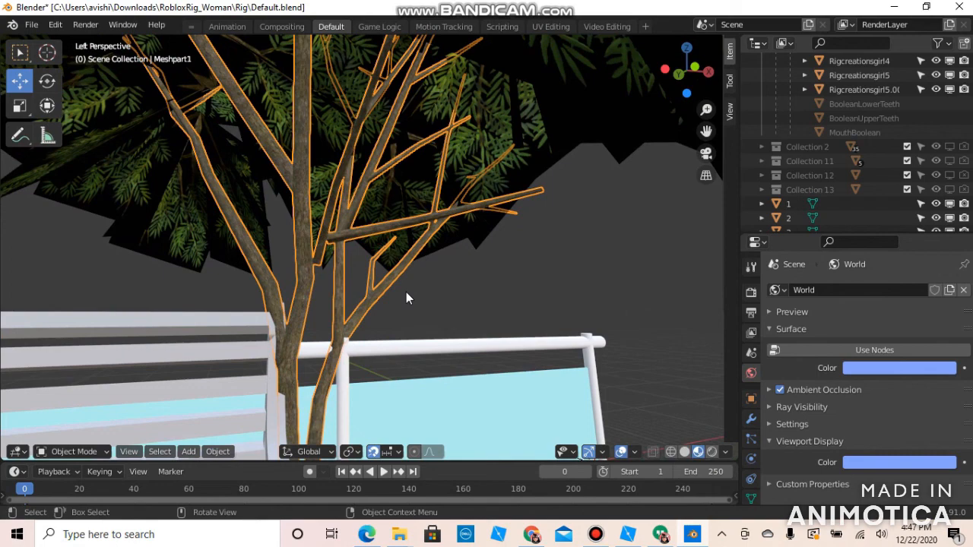
pyautogui.hotkey('shift', '`')
pyautogui.click(370, 253)
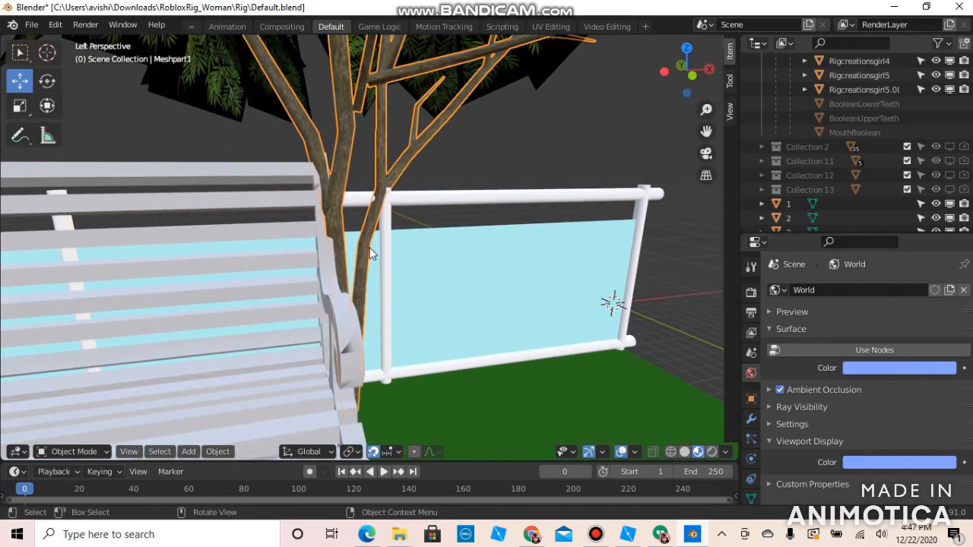
# - Move the tree's trunk and branches back behind the glass fence, and shift the foliage to match
pyautogui.click(365, 271)
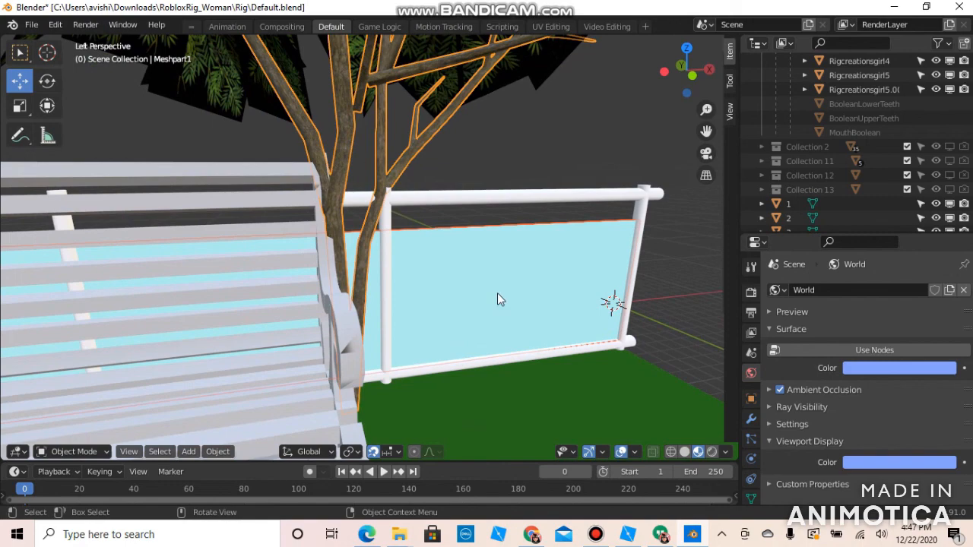
pyautogui.hotkey('shift', '`')
pyautogui.press('s')
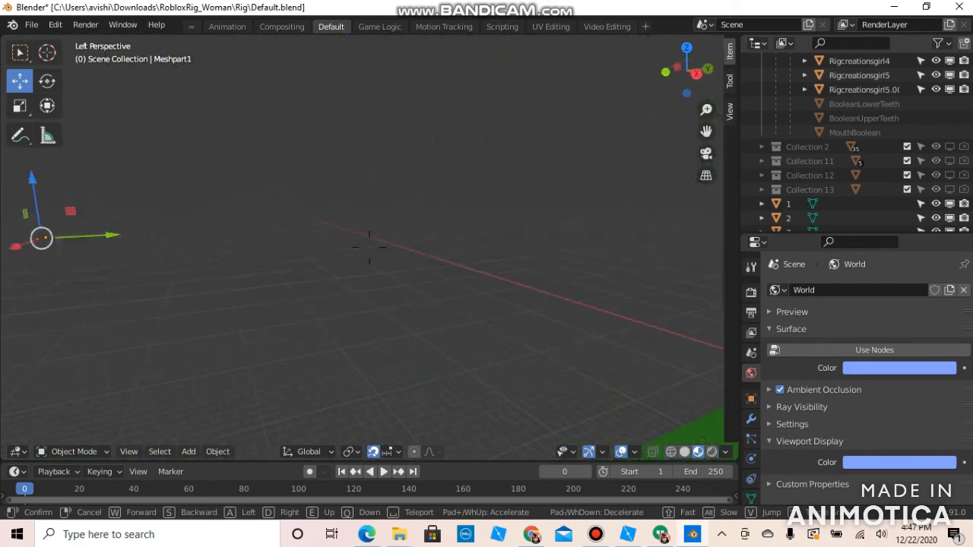
pyautogui.press('s')
pyautogui.press('s')
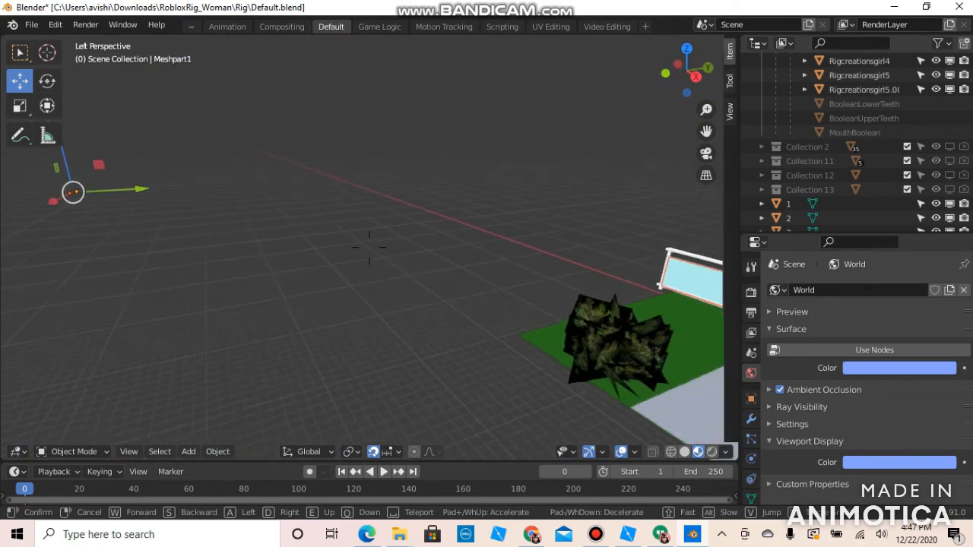
pyautogui.click(368, 247)
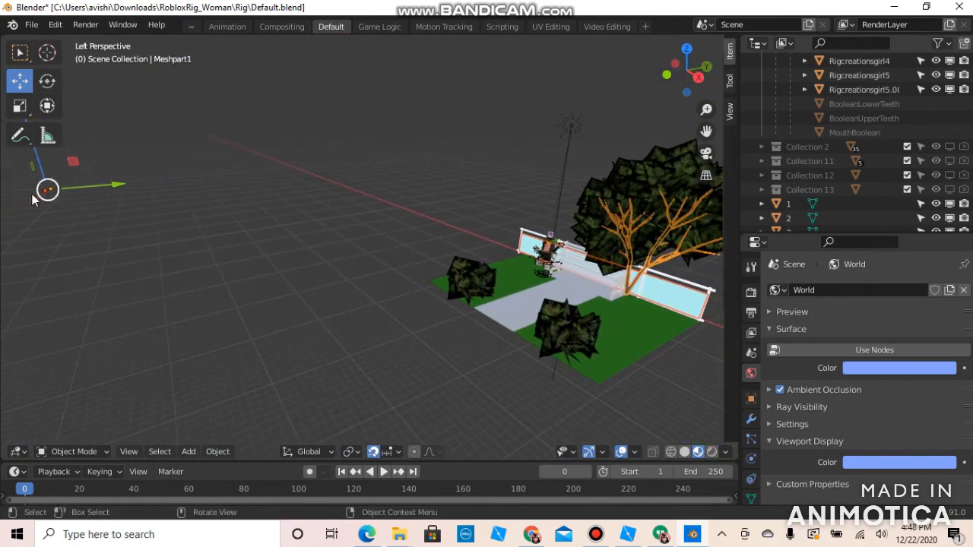
pyautogui.moveTo(46, 190); pyautogui.dragTo(29, 201)
pyautogui.click(629, 392)
pyautogui.click(632, 287)
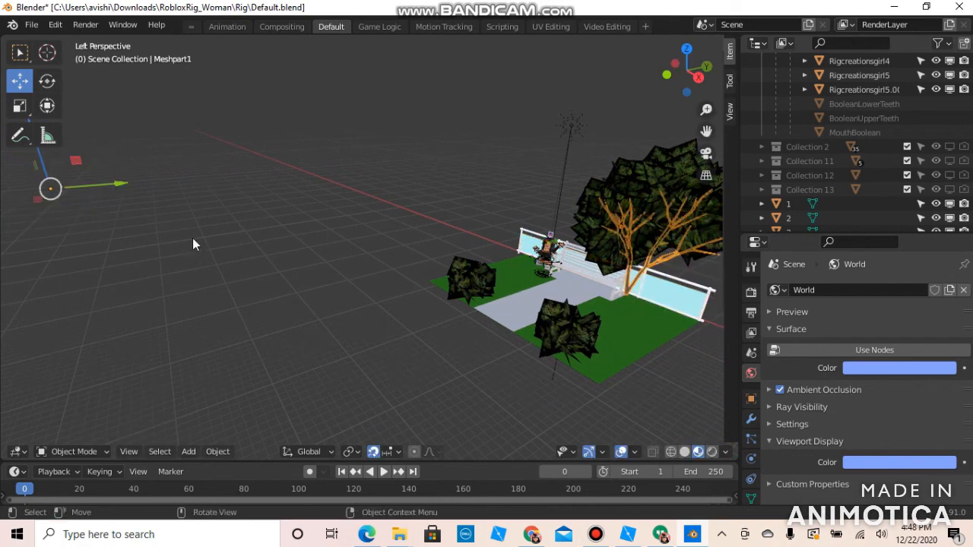
pyautogui.moveTo(40, 212); pyautogui.dragTo(35, 204)
pyautogui.click(637, 183)
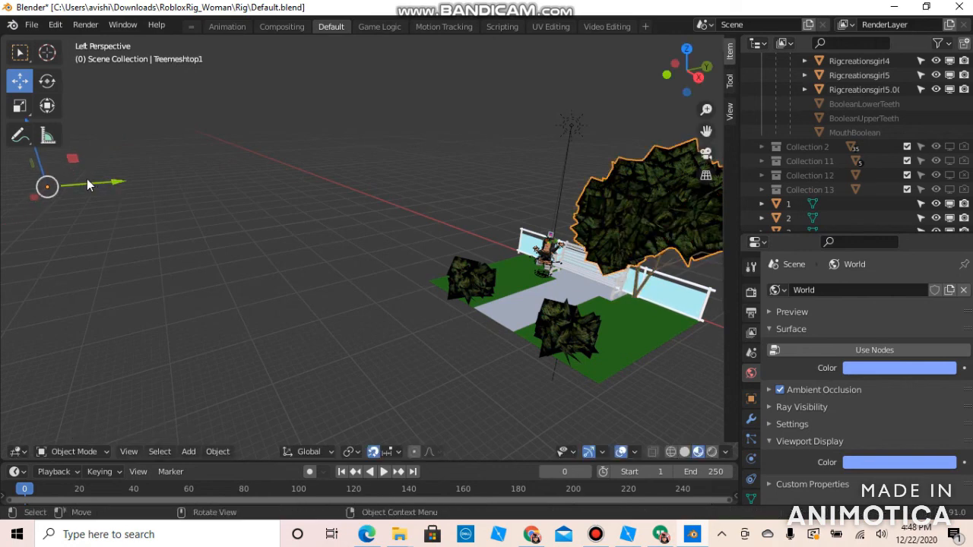
pyautogui.moveTo(35, 204); pyautogui.dragTo(34, 199)
# - Get close to the character and bench again and display the scene in rendered shading
pyautogui.hotkey('shift', '`')
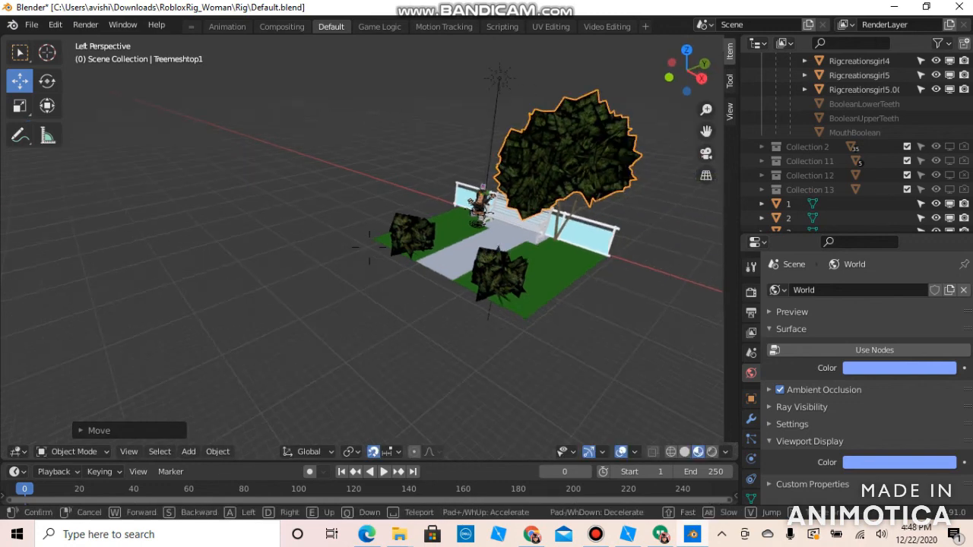
pyautogui.press('w')
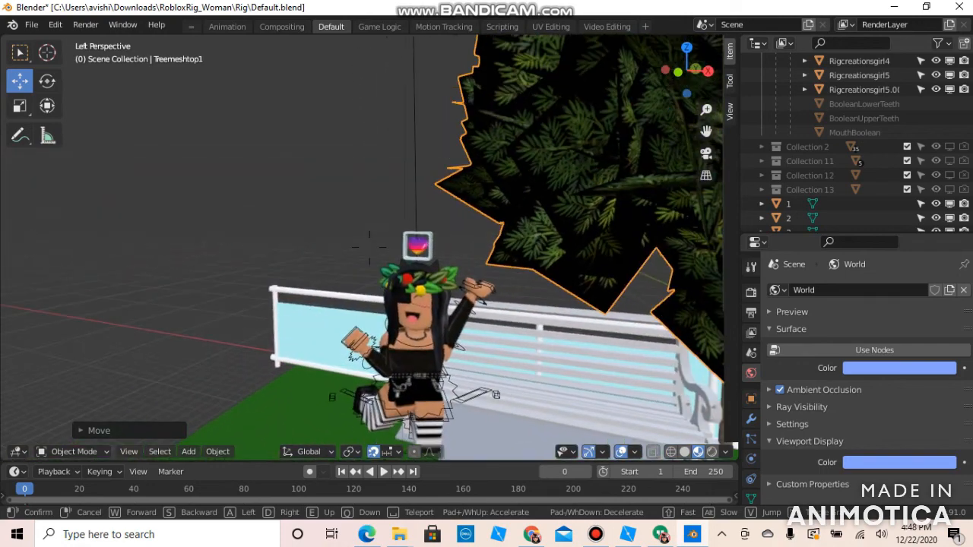
pyautogui.click(369, 248)
pyautogui.click(712, 452)
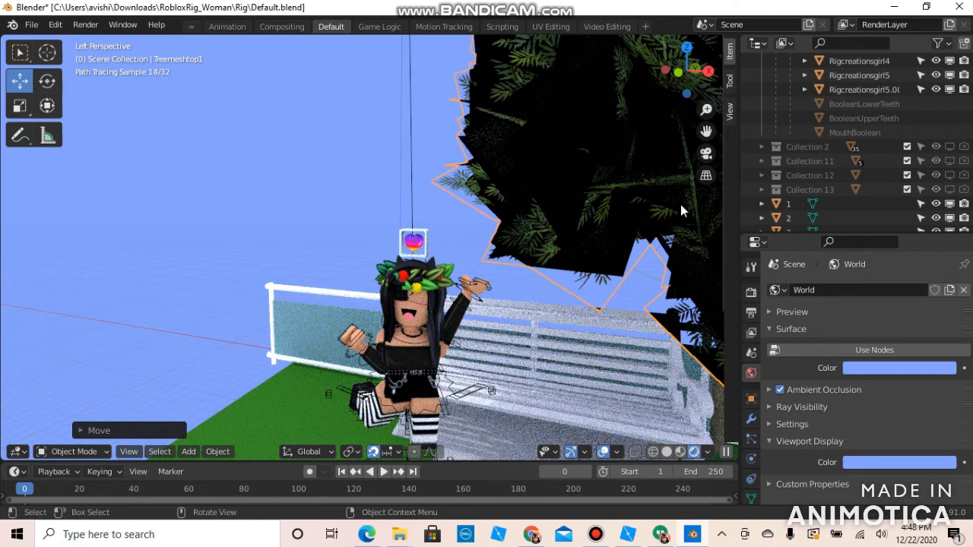
# - Look through the scene camera and fly it until it frames the character's upper body beside the bench and tree
pyautogui.click(707, 154)
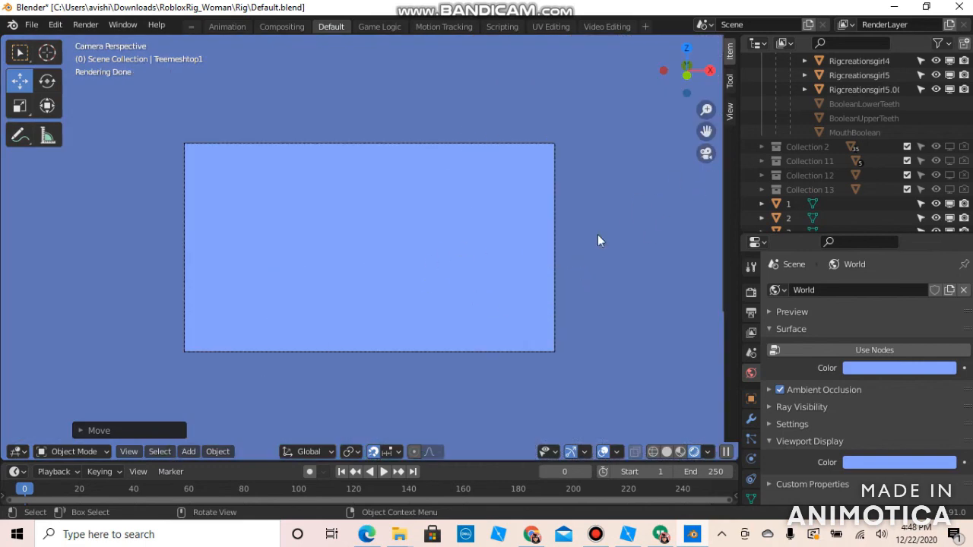
pyautogui.moveTo(469, 248); pyautogui.dragTo(612, 219)
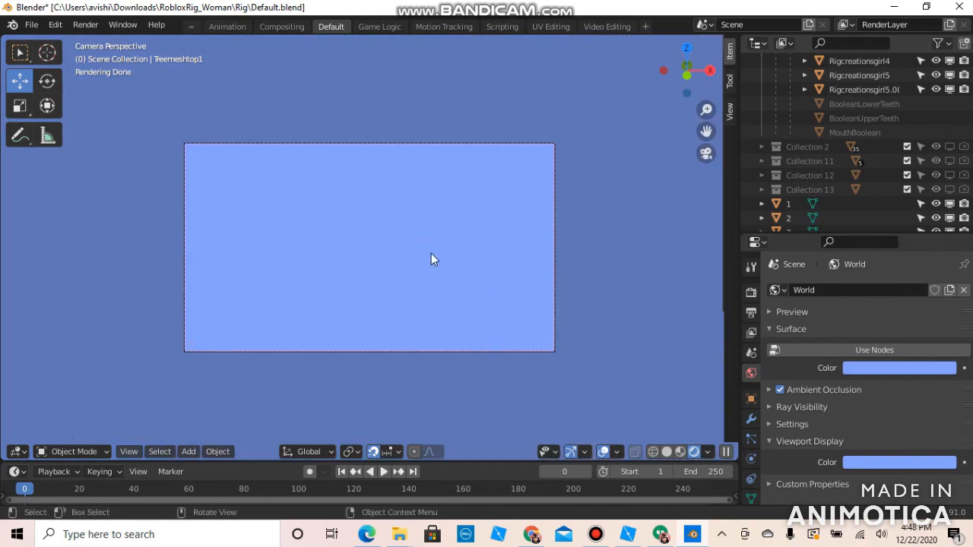
pyautogui.hotkey('shift', '`')
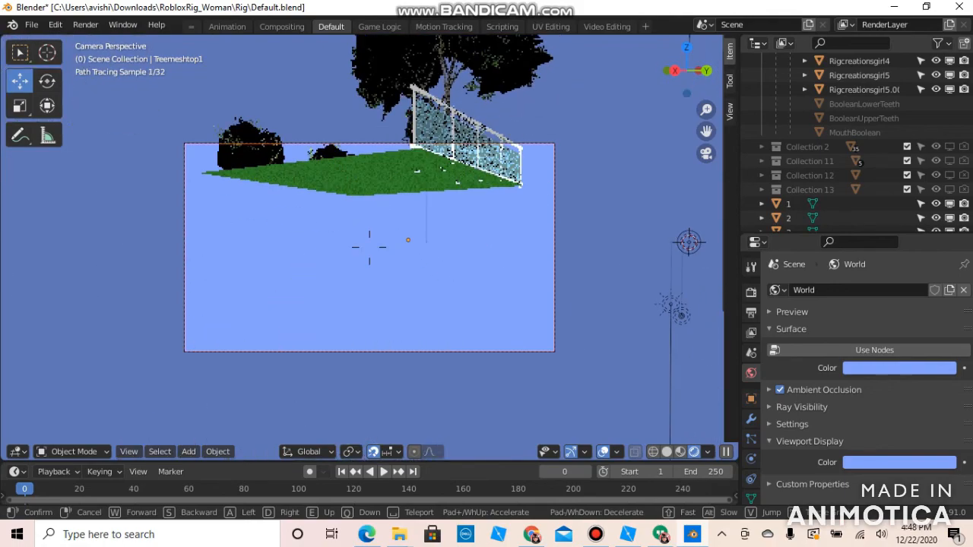
pyautogui.press('w')
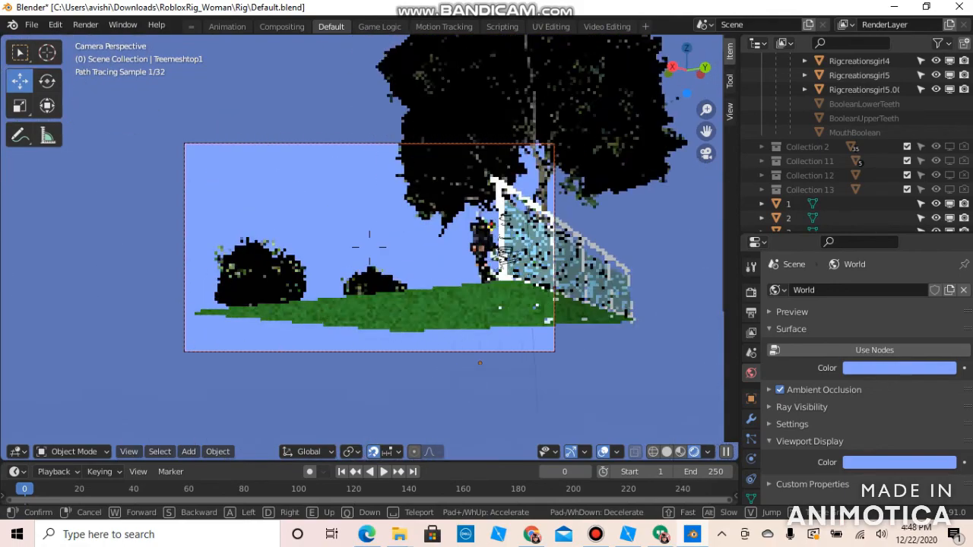
pyautogui.press('w')
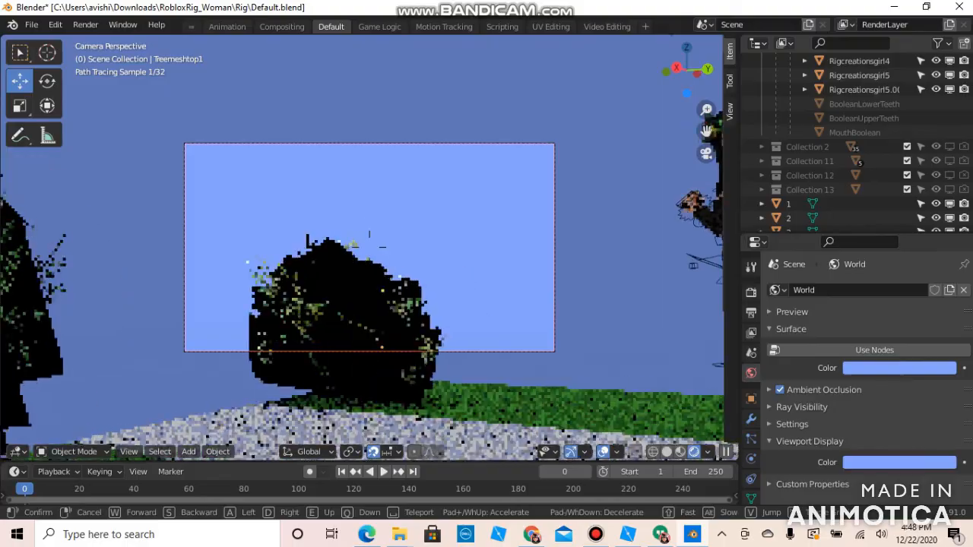
pyautogui.press('w')
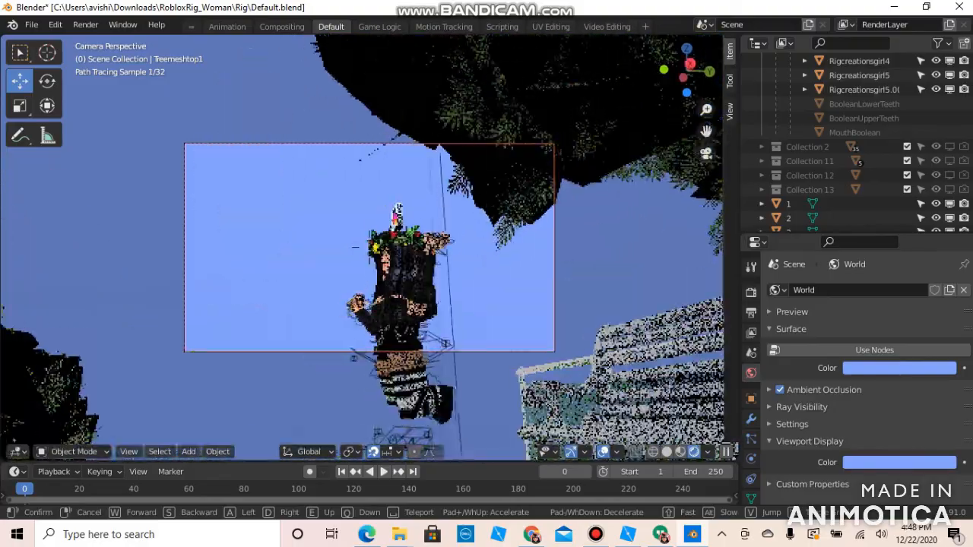
pyautogui.press('s')
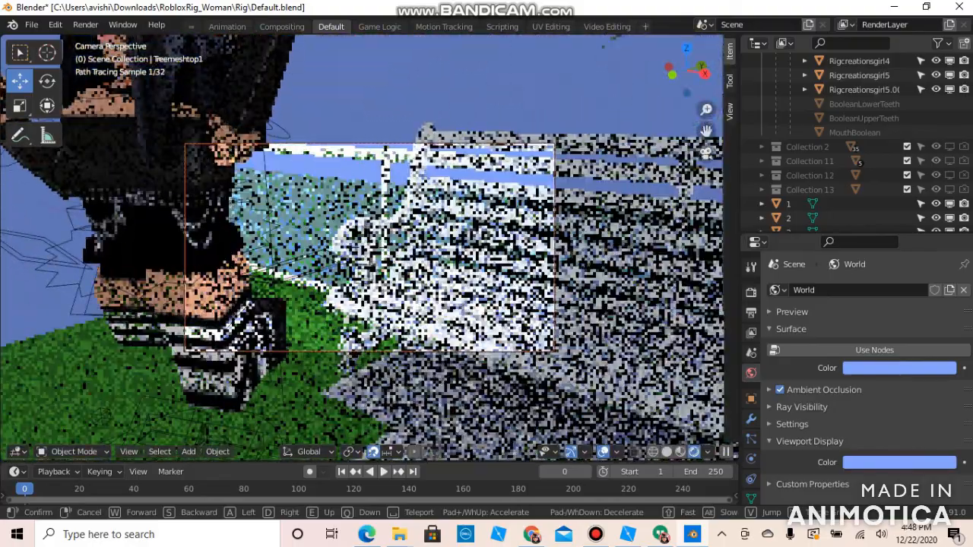
pyautogui.press('w')
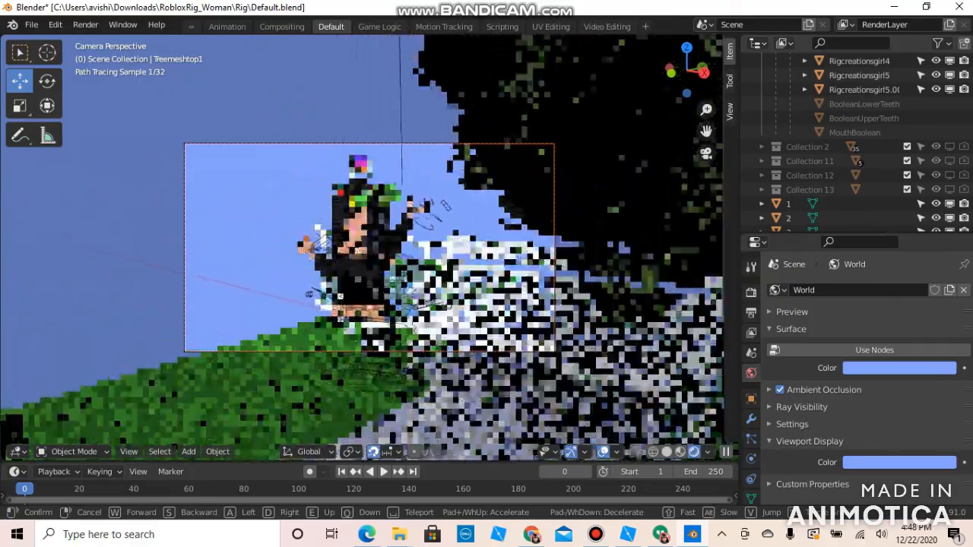
pyautogui.press('w')
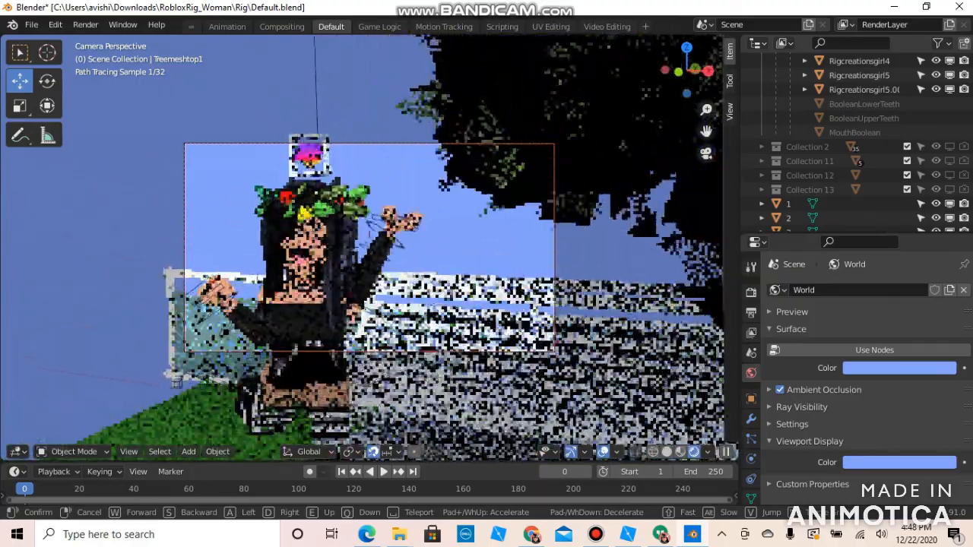
pyautogui.click(370, 248)
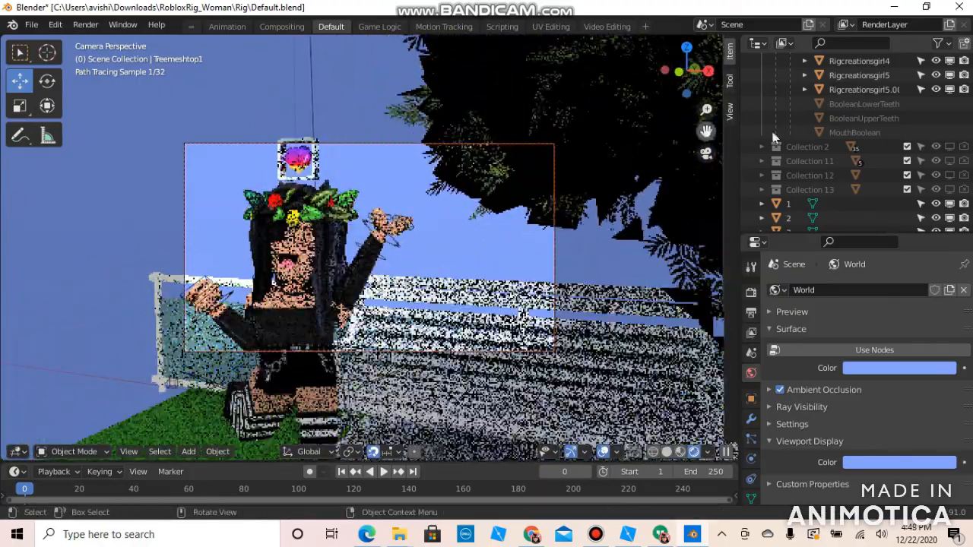
# - Set the render output's horizontal resolution to 2000 px
pyautogui.scroll(2, 782, 134)
pyautogui.scroll(5, 781, 133)
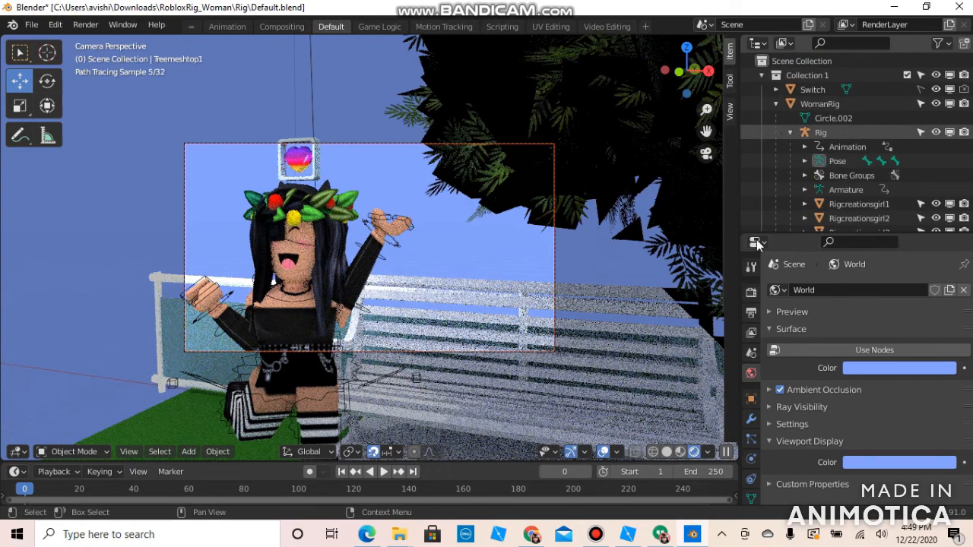
pyautogui.click(751, 267)
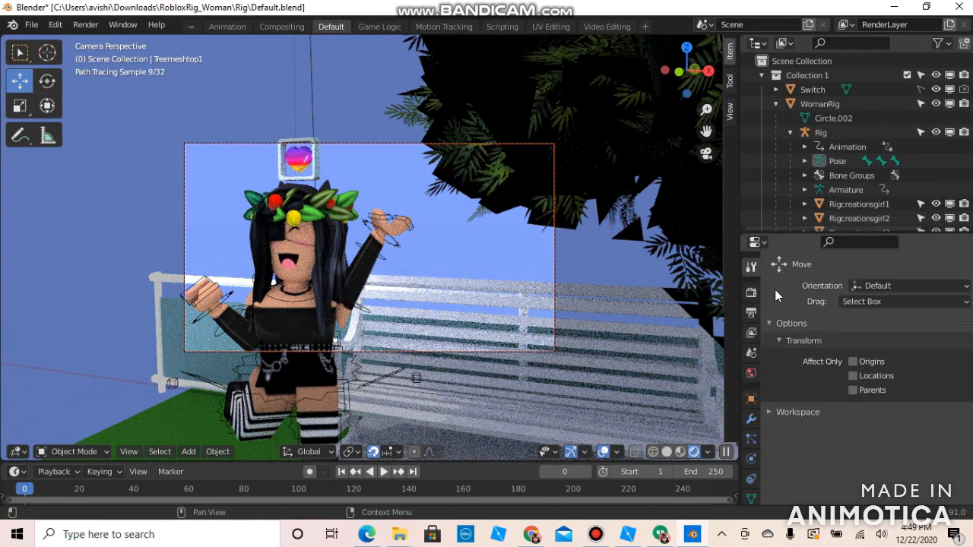
pyautogui.click(751, 292)
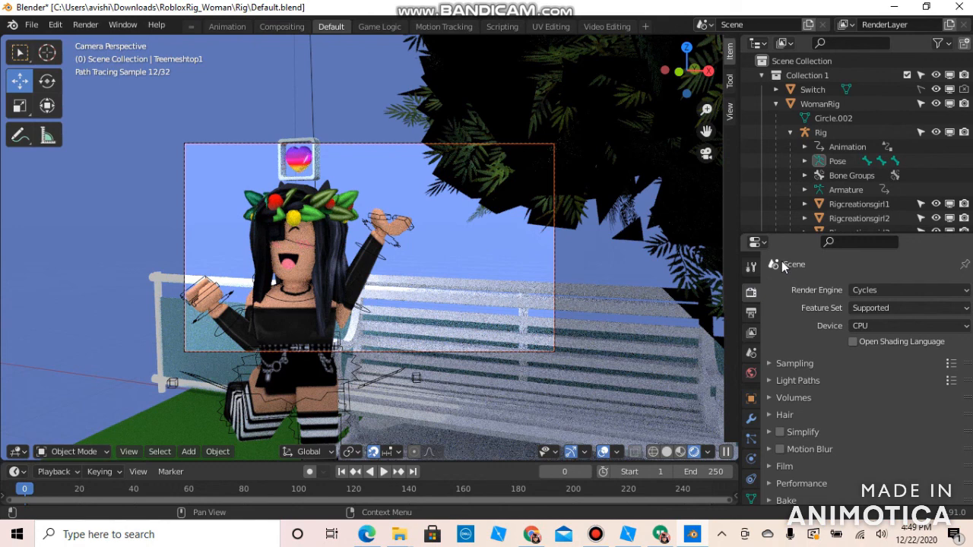
pyautogui.scroll(-2, 809, 426)
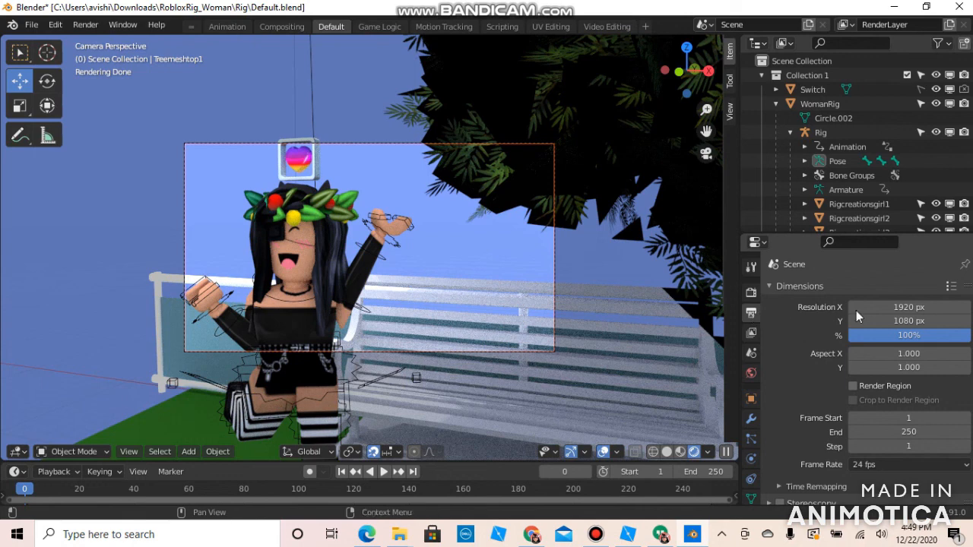
pyautogui.click(910, 306)
pyautogui.write('200')
pyautogui.press('Return')
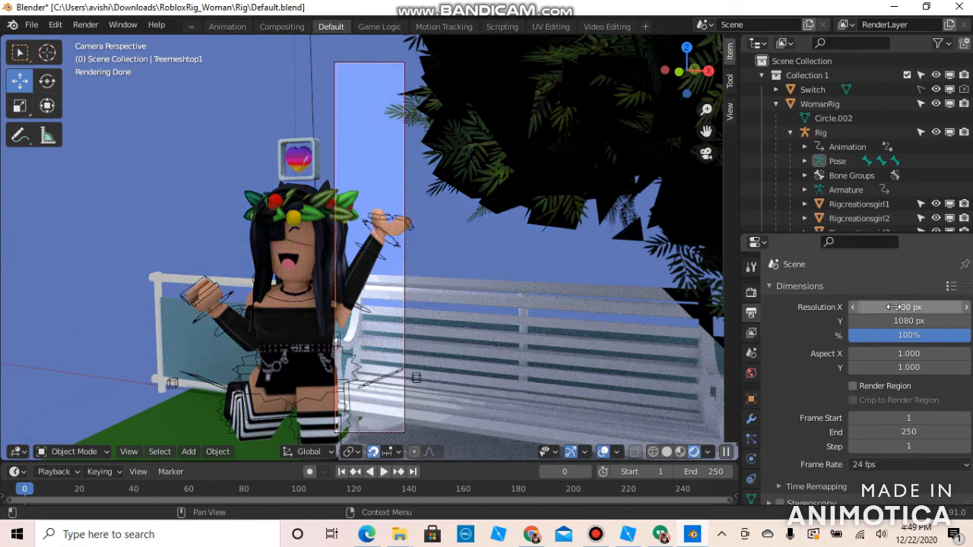
pyautogui.click(909, 320)
pyautogui.click(913, 307)
pyautogui.write('200')
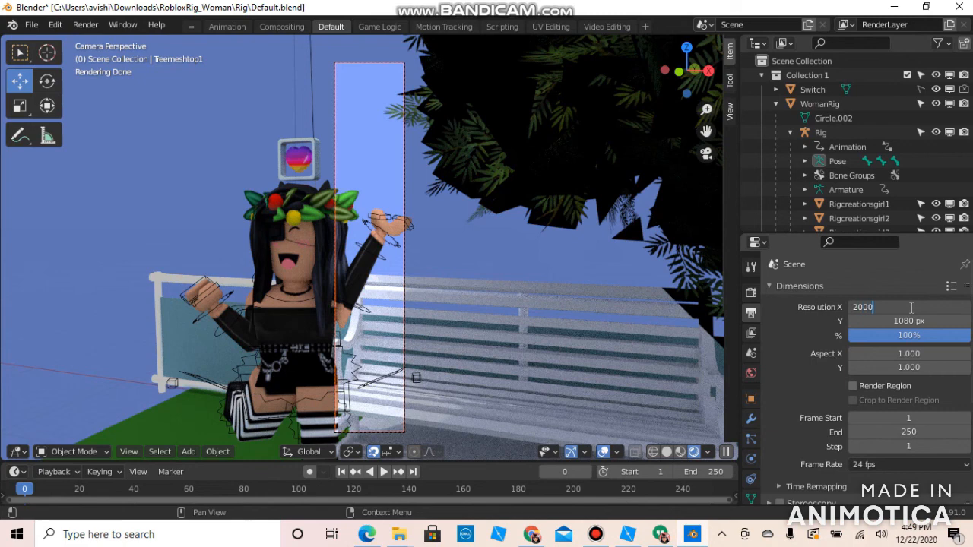
pyautogui.write('0')
pyautogui.press('Return')
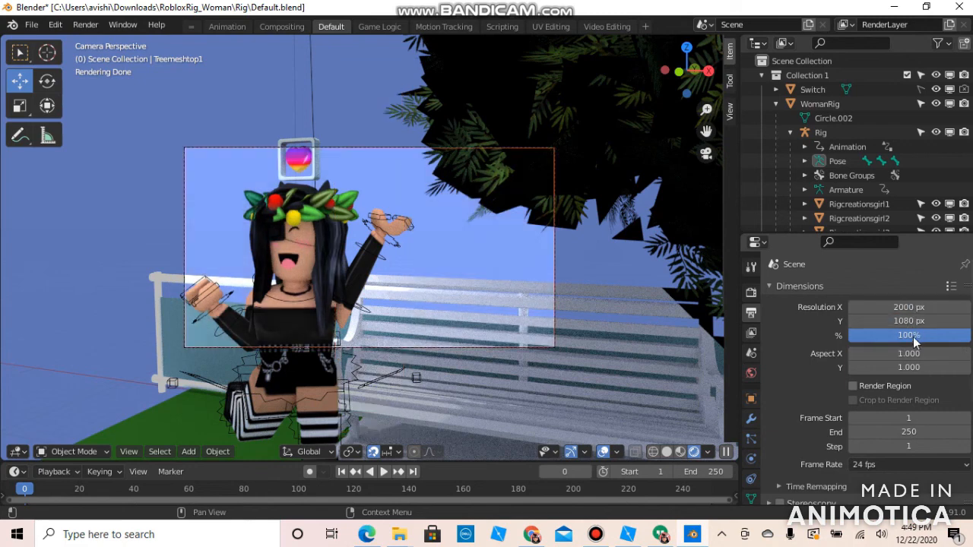
# - Set the render output's vertical resolution to 2000 px for a square frame
pyautogui.click(912, 321)
pyautogui.write('20')
pyautogui.press('Return')
pyautogui.click(912, 321)
pyautogui.write('20')
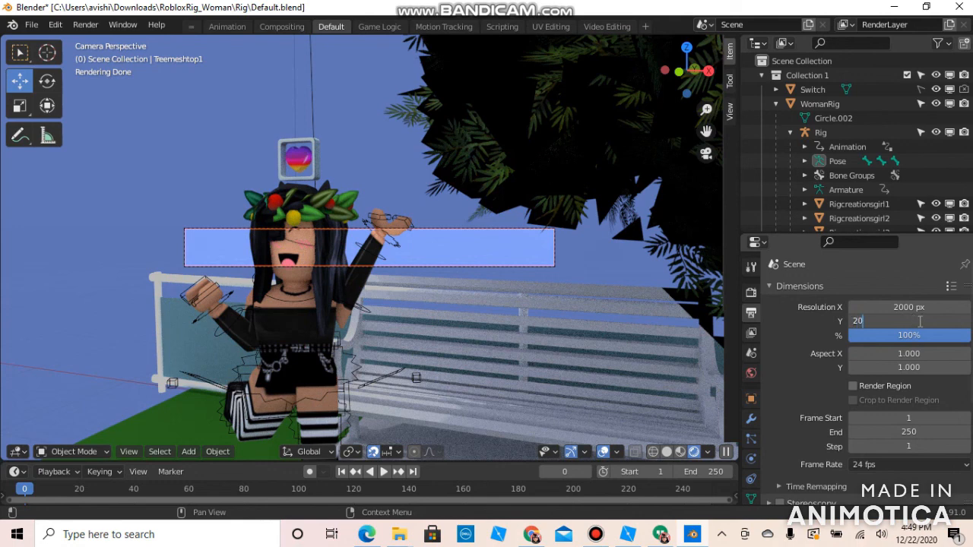
pyautogui.press('Return')
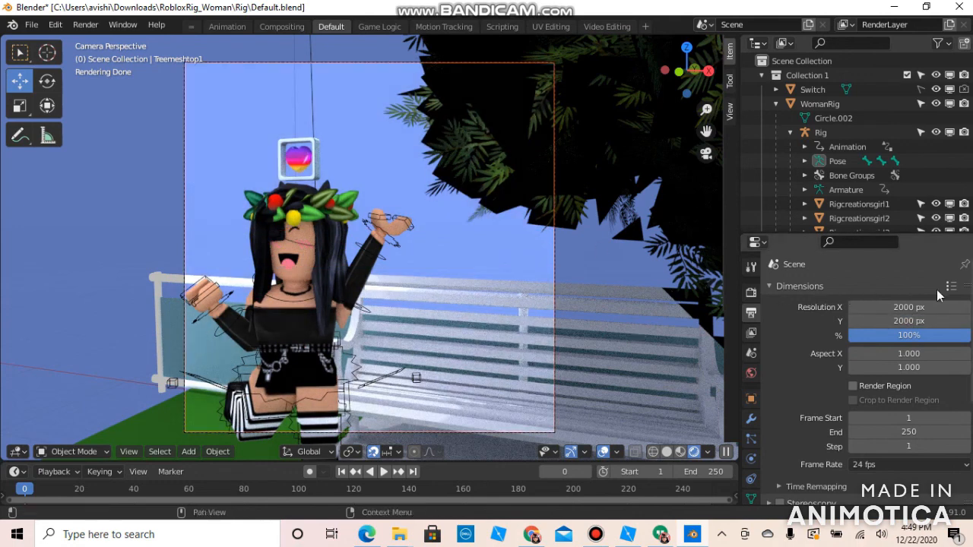
# - Change the render output's horizontal resolution to 300 px
pyautogui.click(911, 307)
pyautogui.write('300')
pyautogui.press('Return')
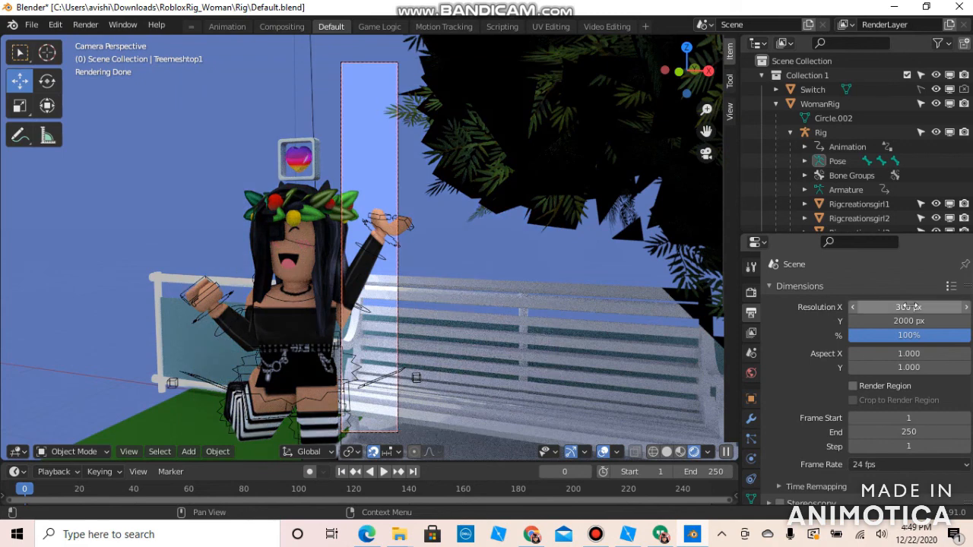
# - Set the render output's horizontal resolution to 3000 px
pyautogui.click(910, 306)
pyautogui.click(910, 309)
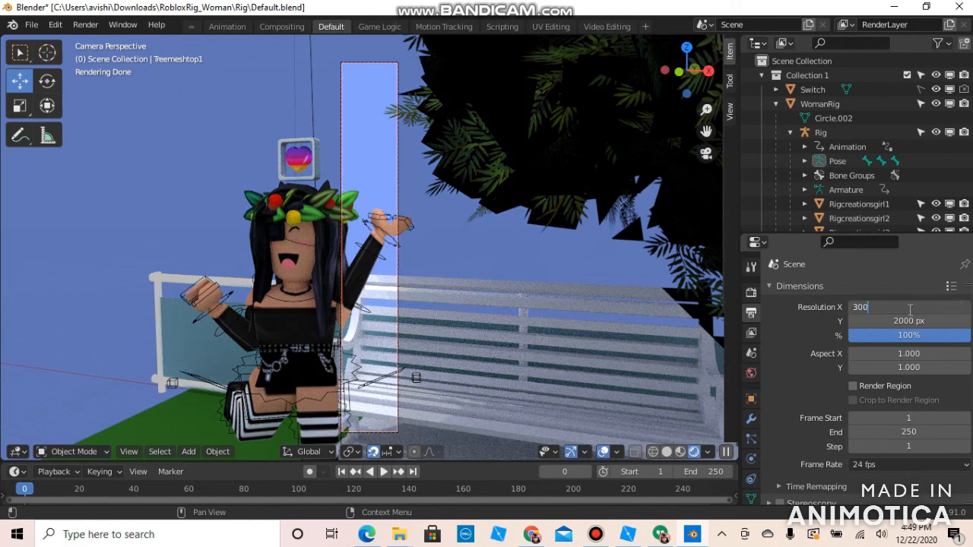
pyautogui.press('Return')
# - Re-enter 2000 px as the render output's vertical resolution
pyautogui.click(909, 320)
pyautogui.write('200')
pyautogui.press('Return')
pyautogui.click(909, 319)
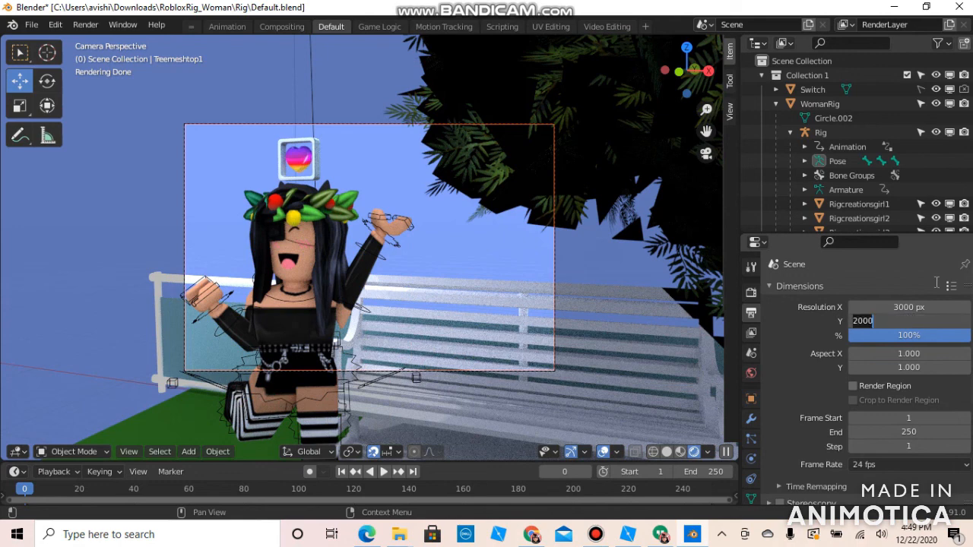
pyautogui.press('Return')
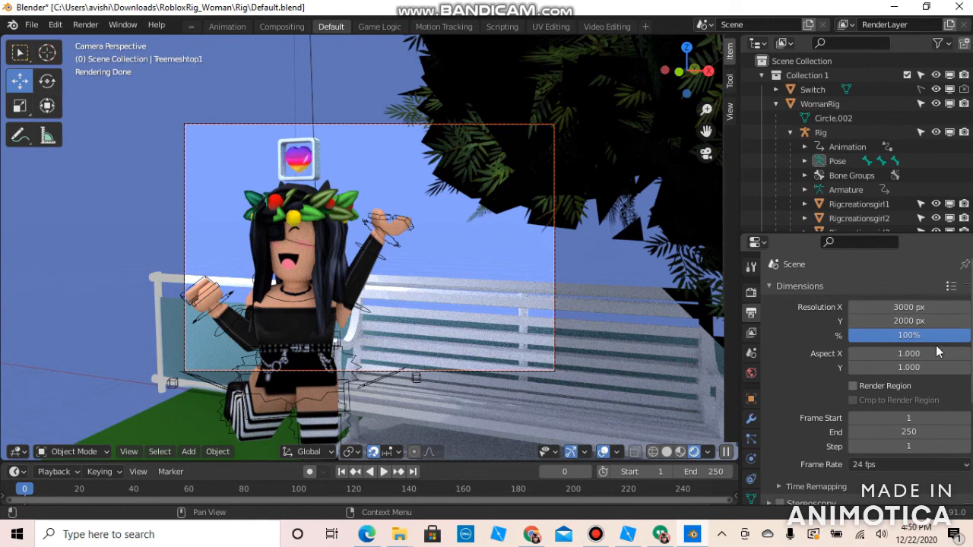
# - Set the render output's vertical resolution to 3000 px for a square frame
pyautogui.click(923, 319)
pyautogui.write('3000')
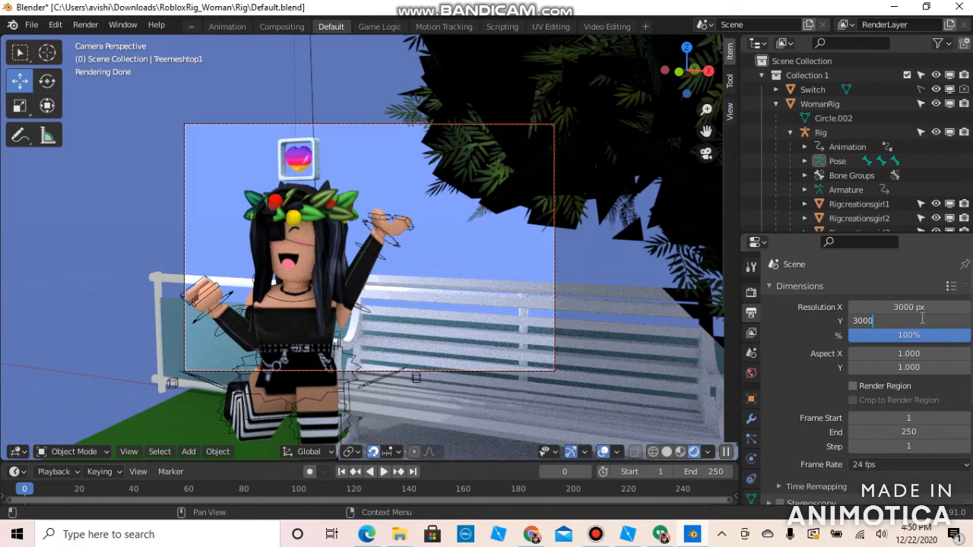
pyautogui.press('Return')
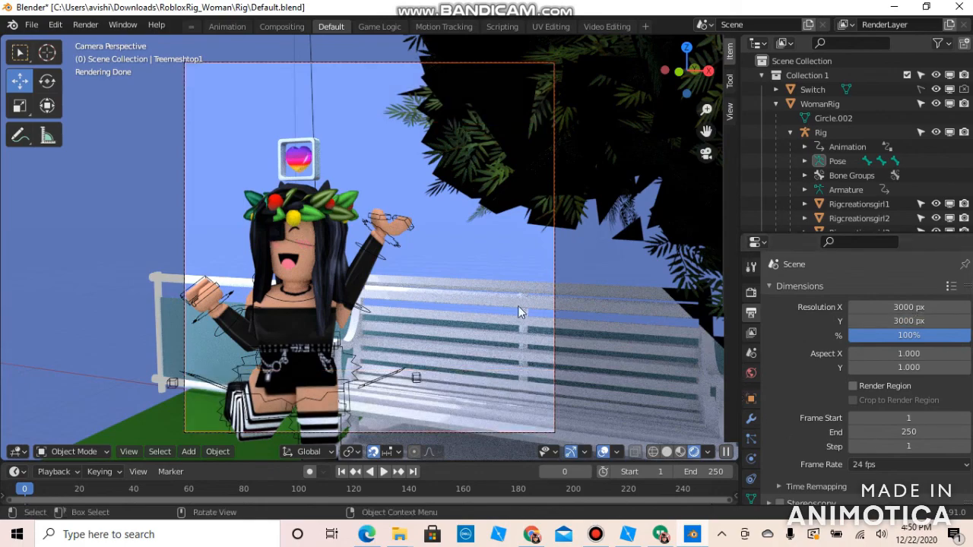
# - Fly the scene camera back and sideways until the square frame holds the character's full body in front of the bench and tree
pyautogui.hotkey('shift', '`')
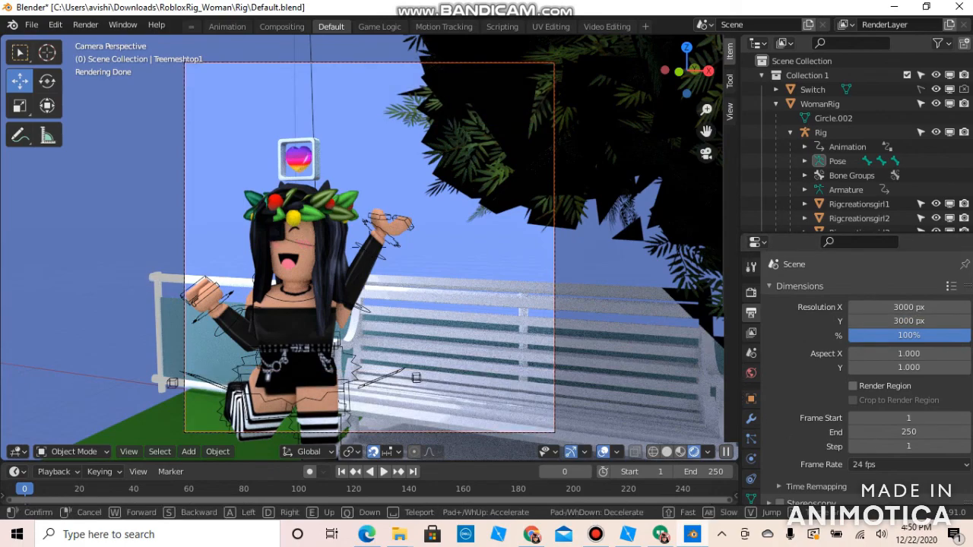
pyautogui.press('a')
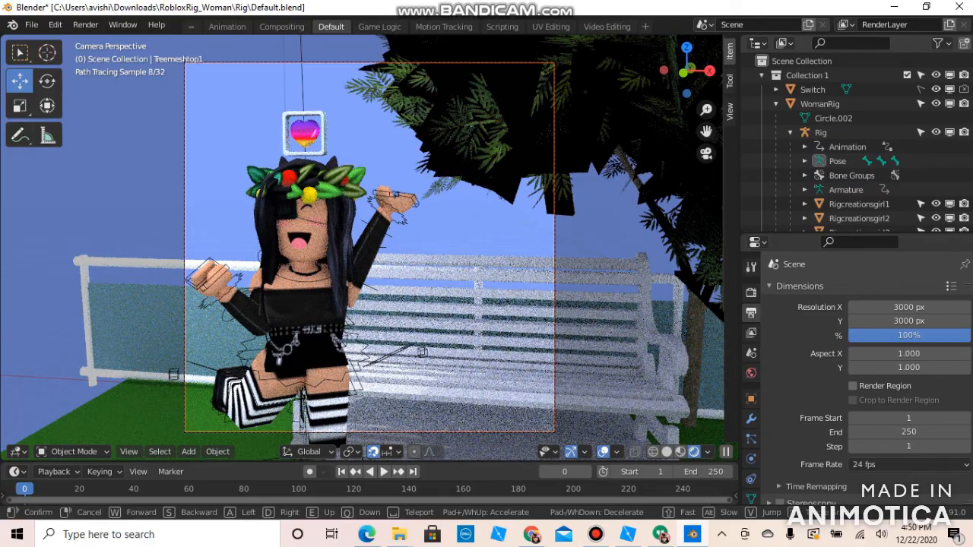
pyautogui.press('a')
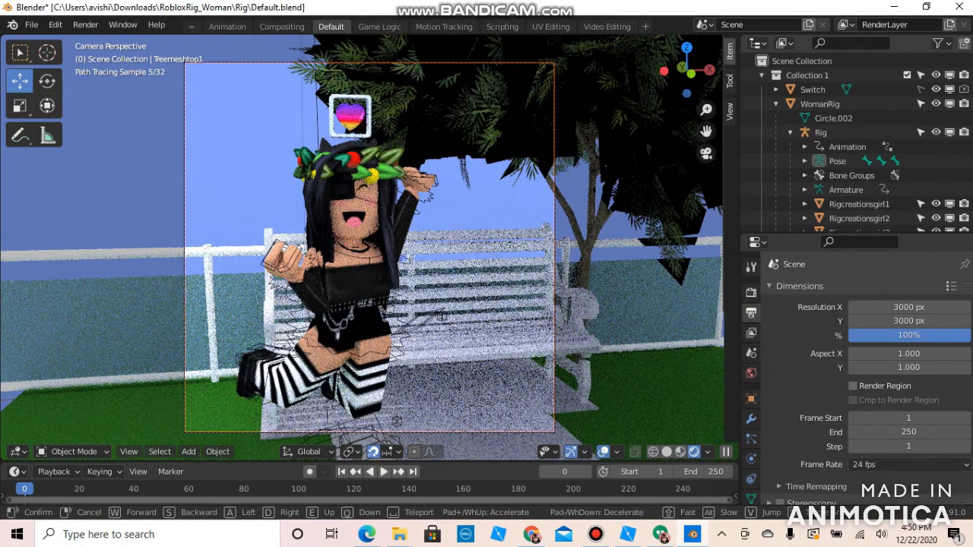
pyautogui.click(370, 248)
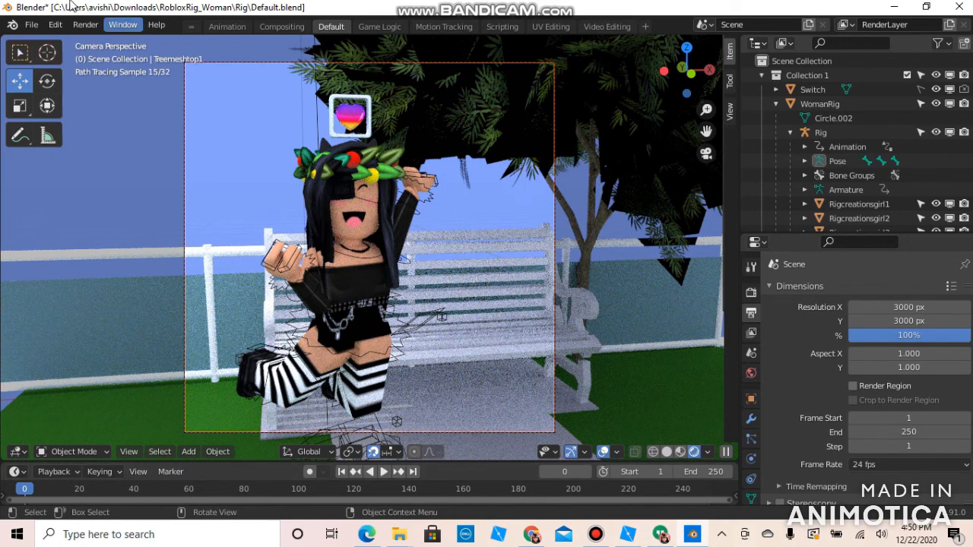
# - Render the scene as a still image and zoom out on the render in progress
pyautogui.click(86, 25)
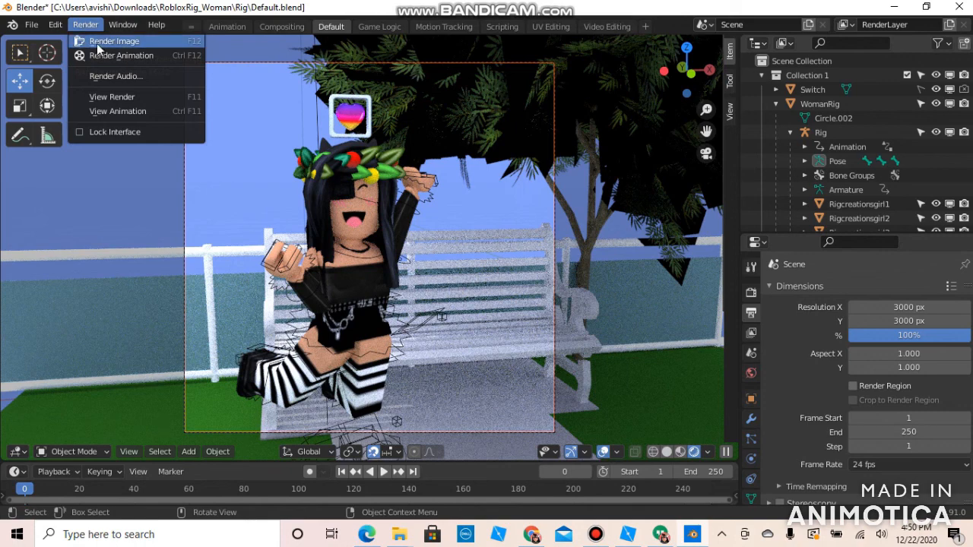
pyautogui.click(96, 42)
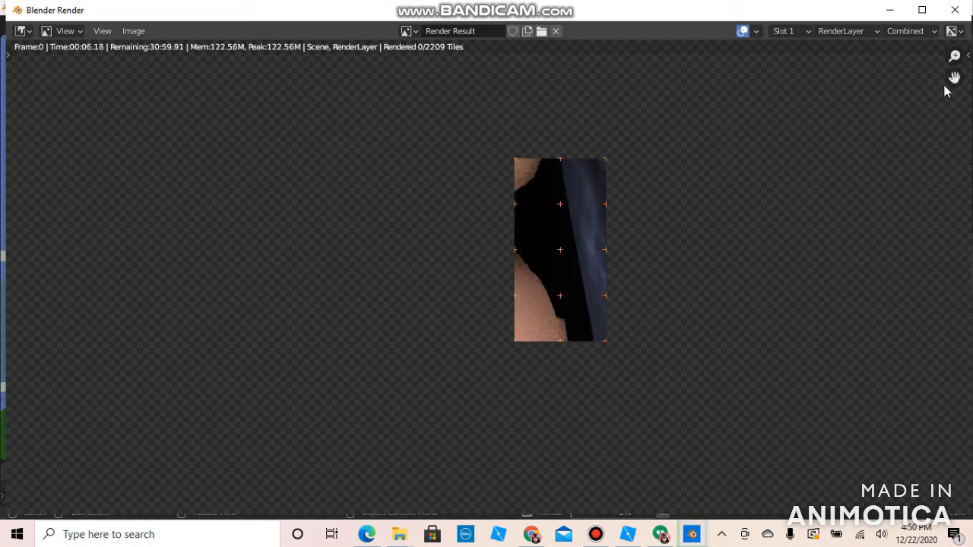
pyautogui.moveTo(954, 57); pyautogui.dragTo(950, 126)
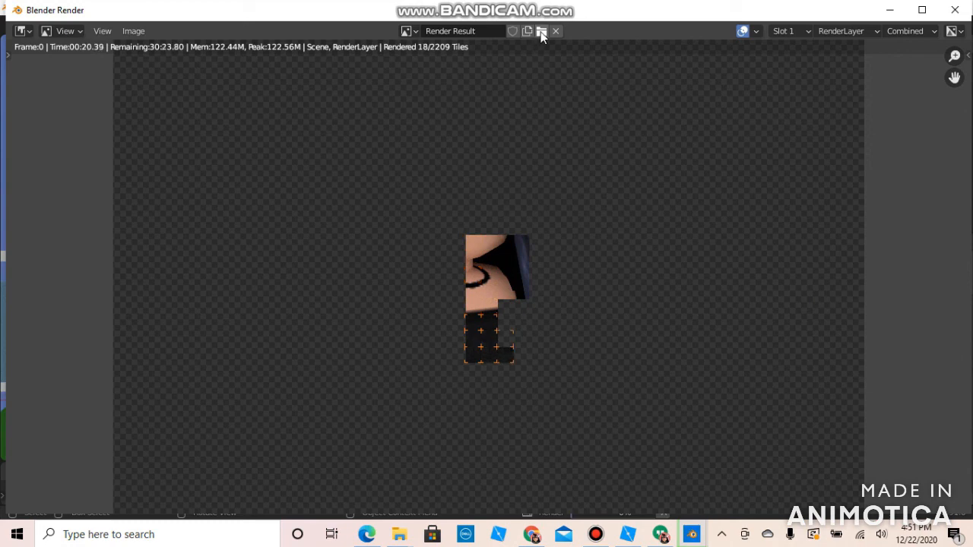
pyautogui.click(410, 31)
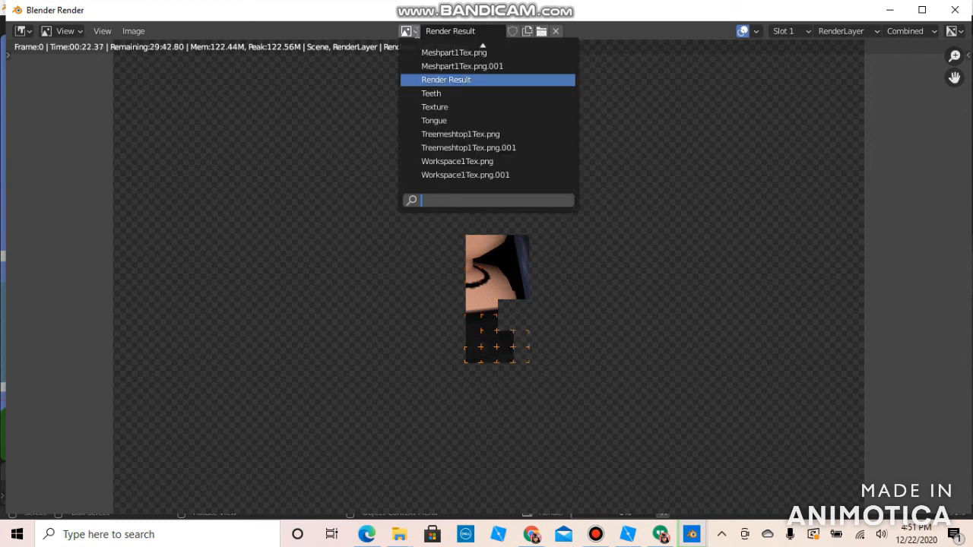
pyautogui.click(313, 136)
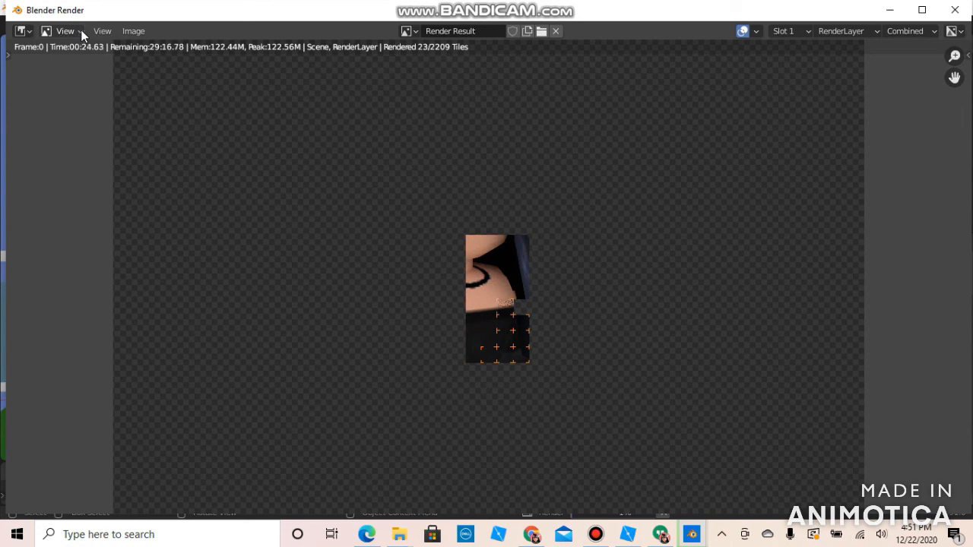
pyautogui.click(129, 35)
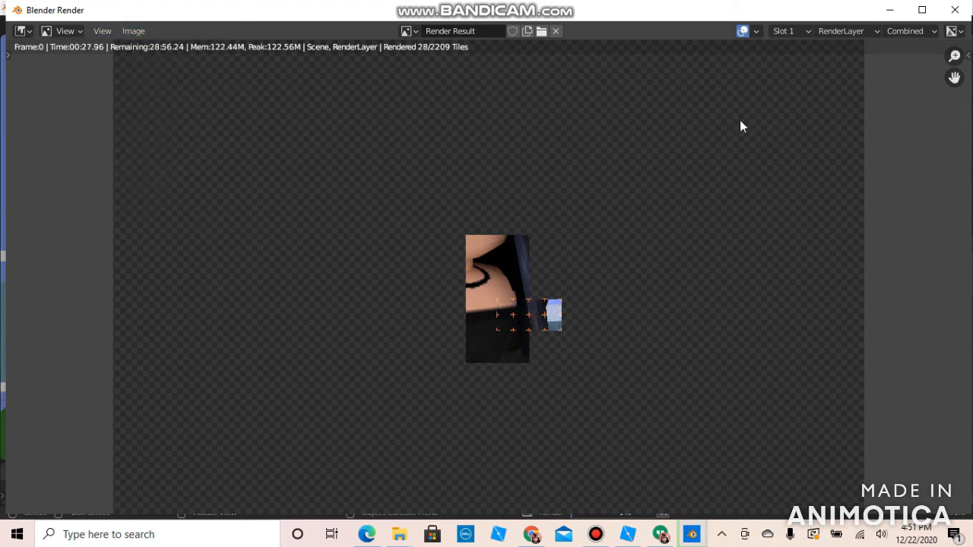
# - Zoom out the render result until the entire square frame fits in view
pyautogui.moveTo(951, 54); pyautogui.dragTo(945, 73)
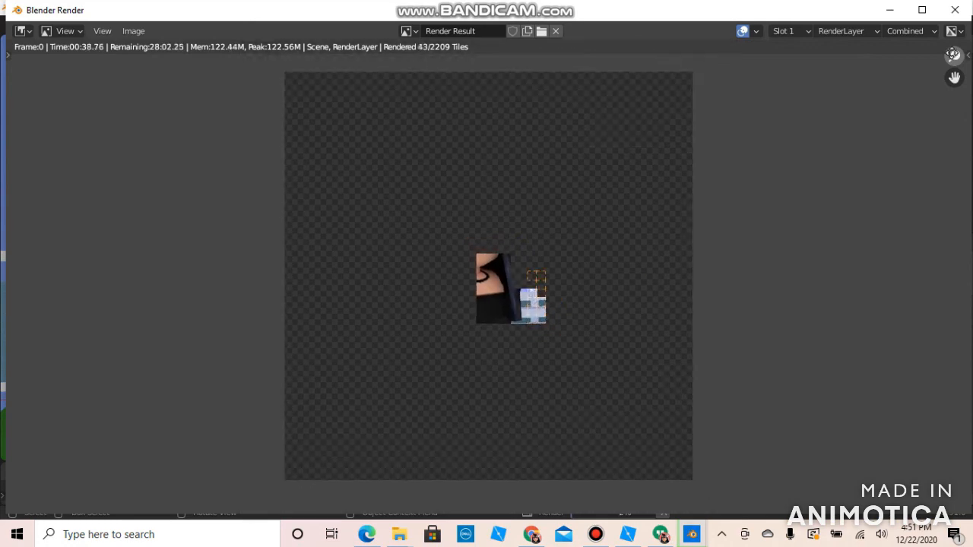